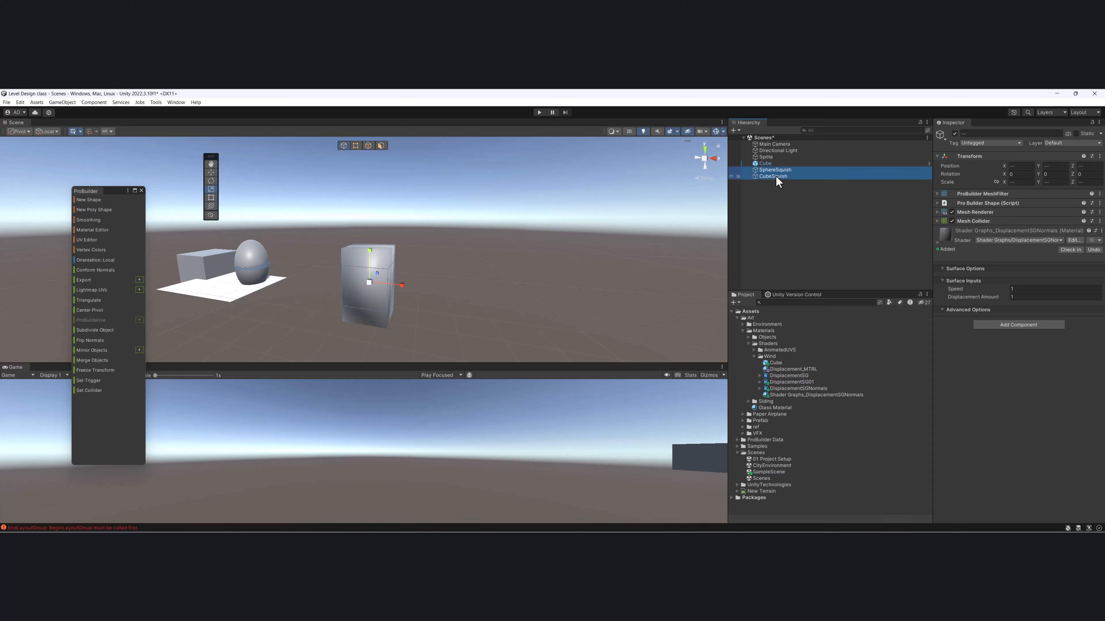
- Delete the SphereSquish, CubeSquish and Cube objects from the scene
key(Delete)
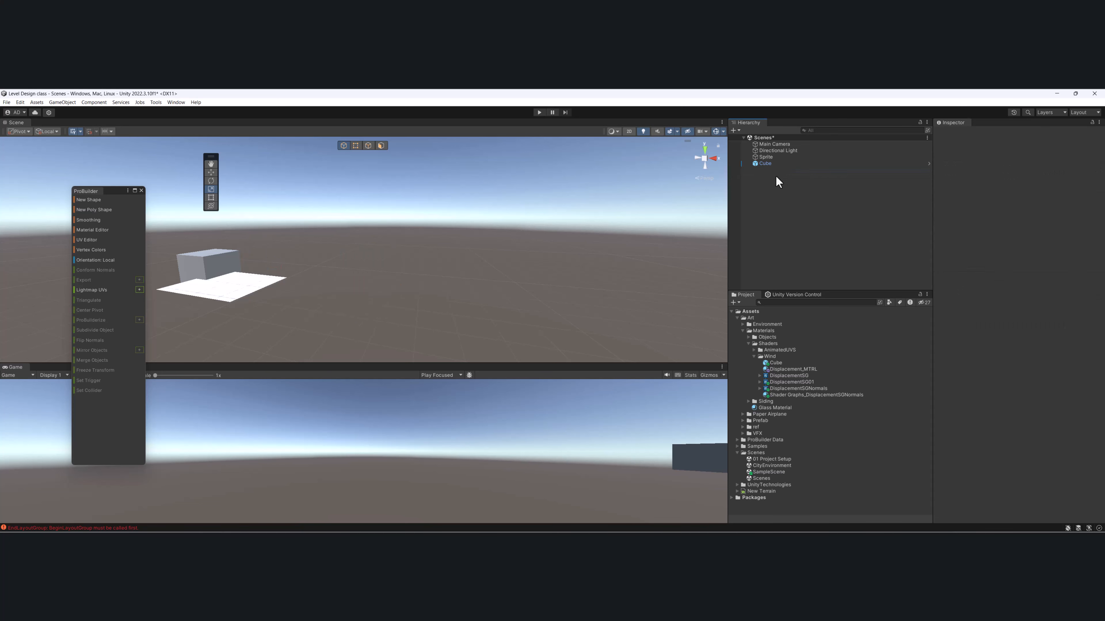
click(197, 255)
key(Delete)
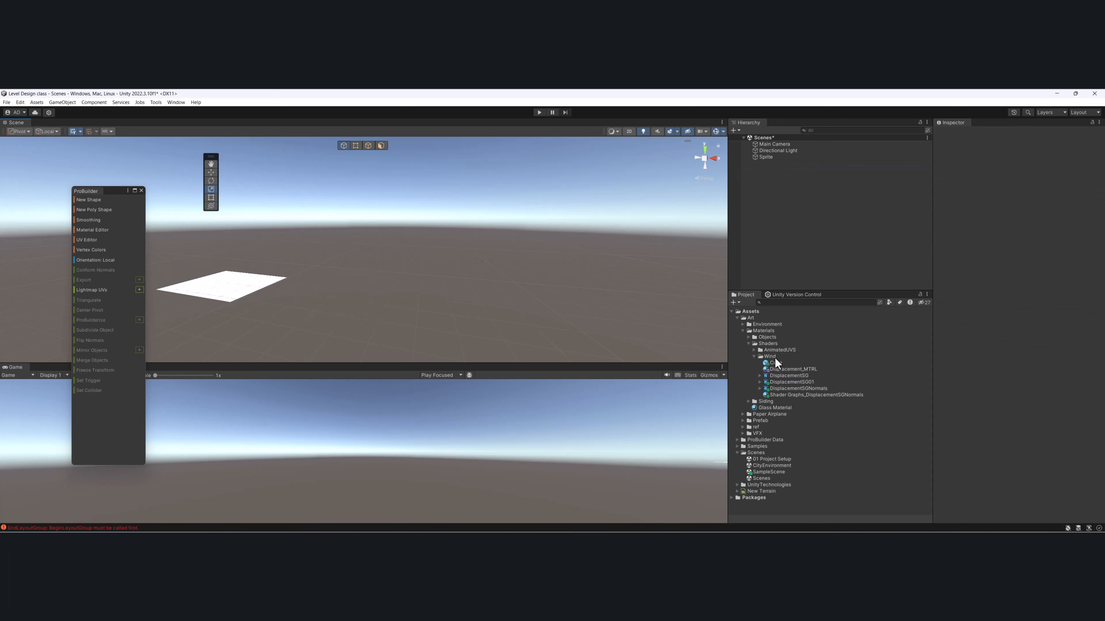
- Collapse the Wind folder and create a new folder named Wave inside the Shaders folder
click(753, 356)
alt+drag(180, 257, 364, 291)
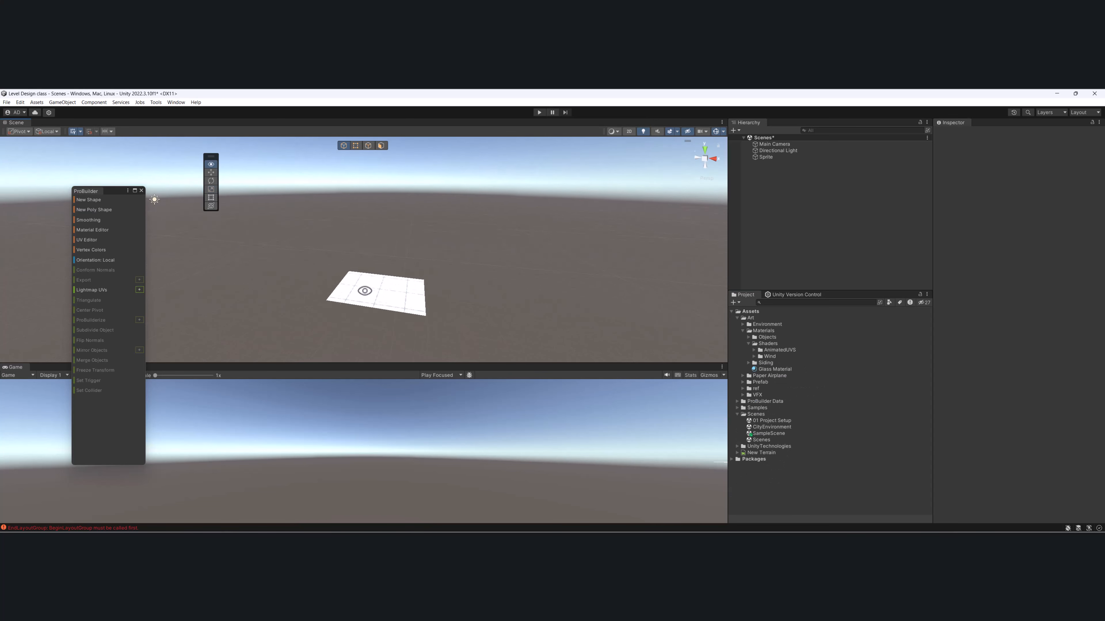
scroll(533, 286, up, 3)
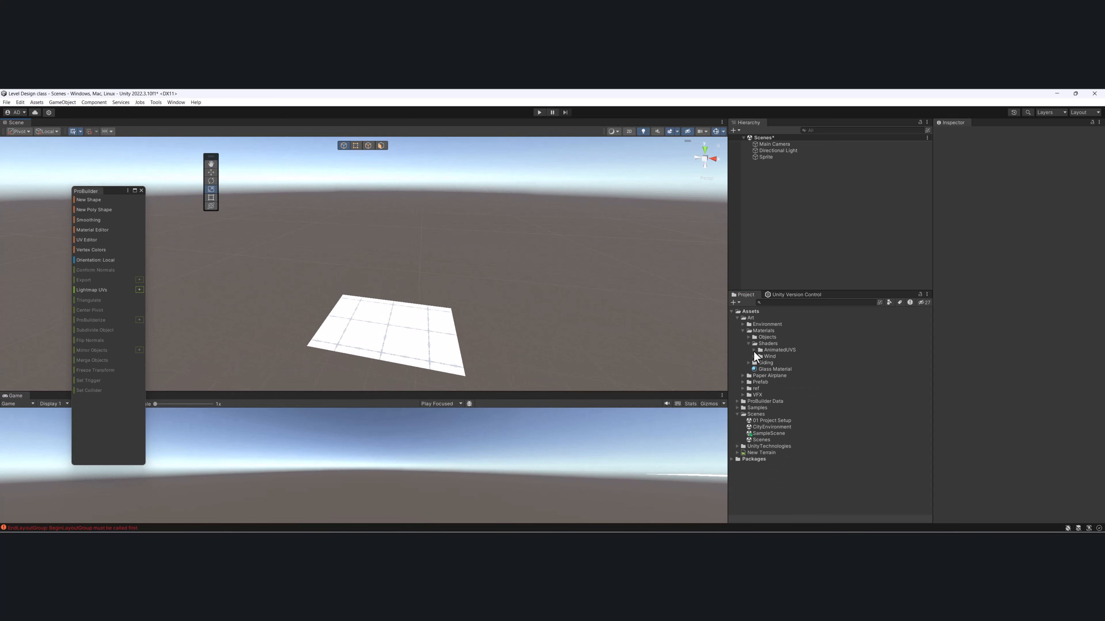
right_click(758, 343)
mouse_move(828, 122)
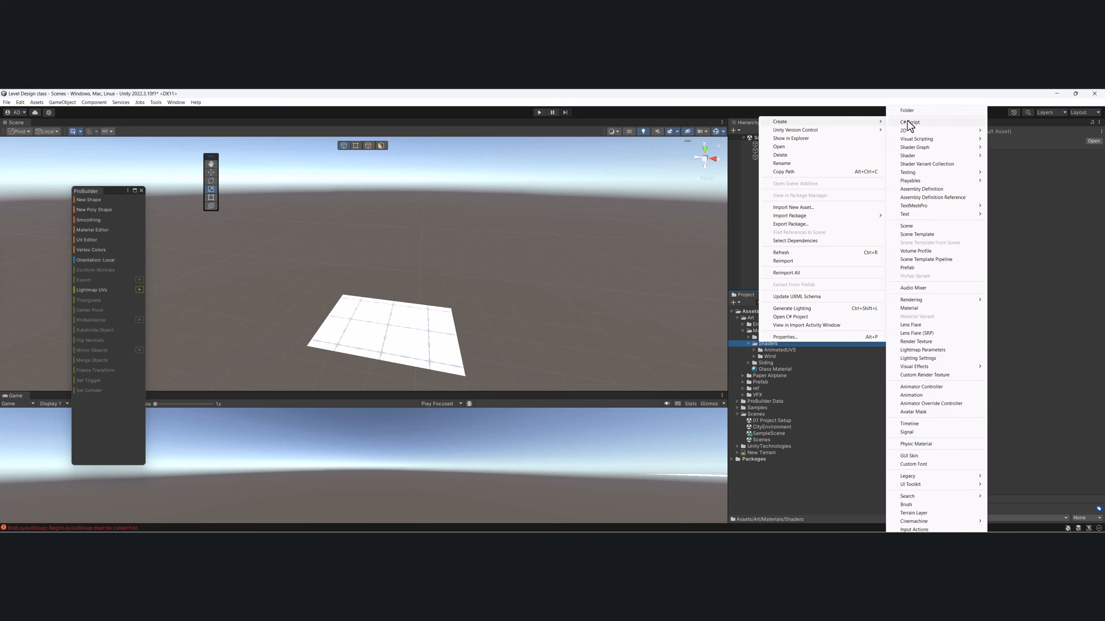
click(907, 110)
text(Wav)
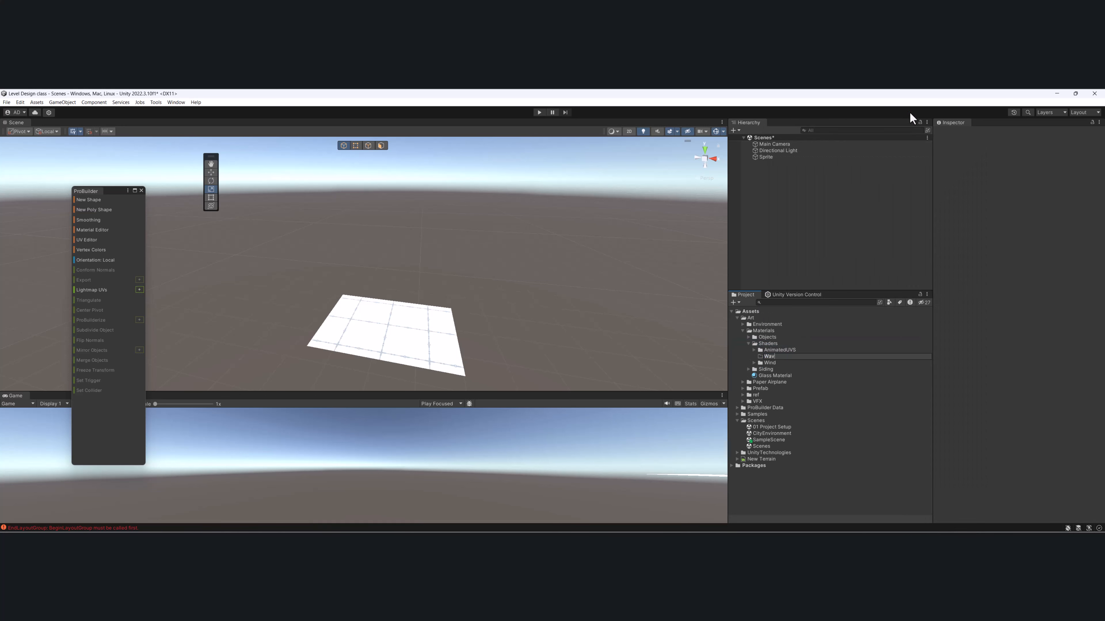
text(e)
key(Return)
- Delete the existing Sprite plane from the scene
alt+drag(499, 299, 387, 360)
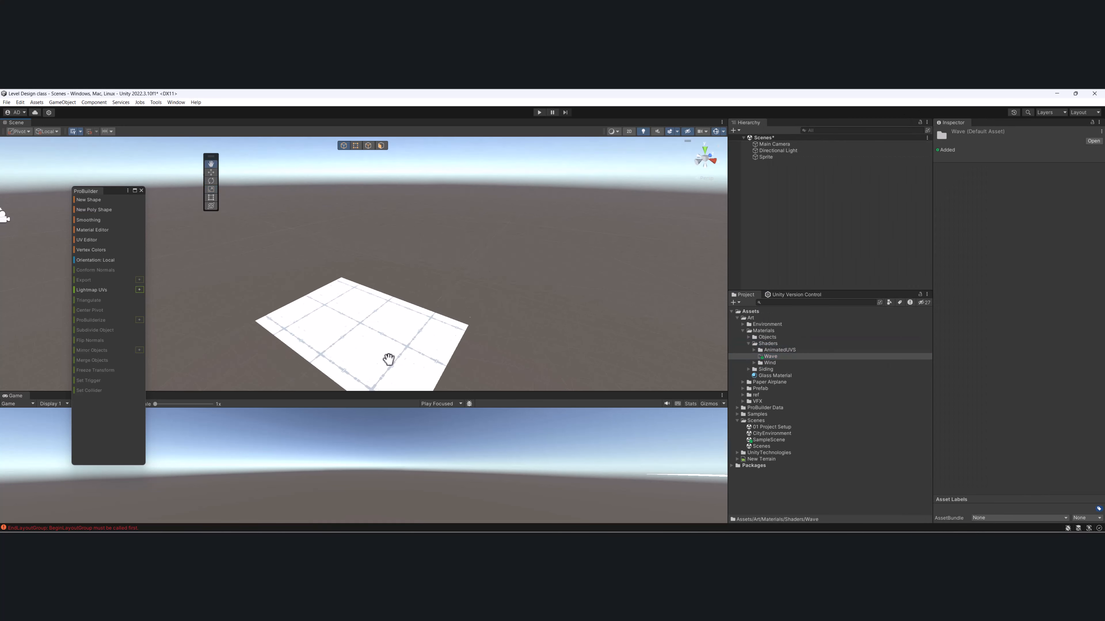
middle_drag(387, 360, 411, 332)
click(409, 296)
alt+drag(409, 296, 473, 310)
key(alt+w)
middle_drag(473, 311, 371, 266)
alt+drag(371, 266, 365, 305)
middle_drag(366, 305, 376, 325)
key(Delete)
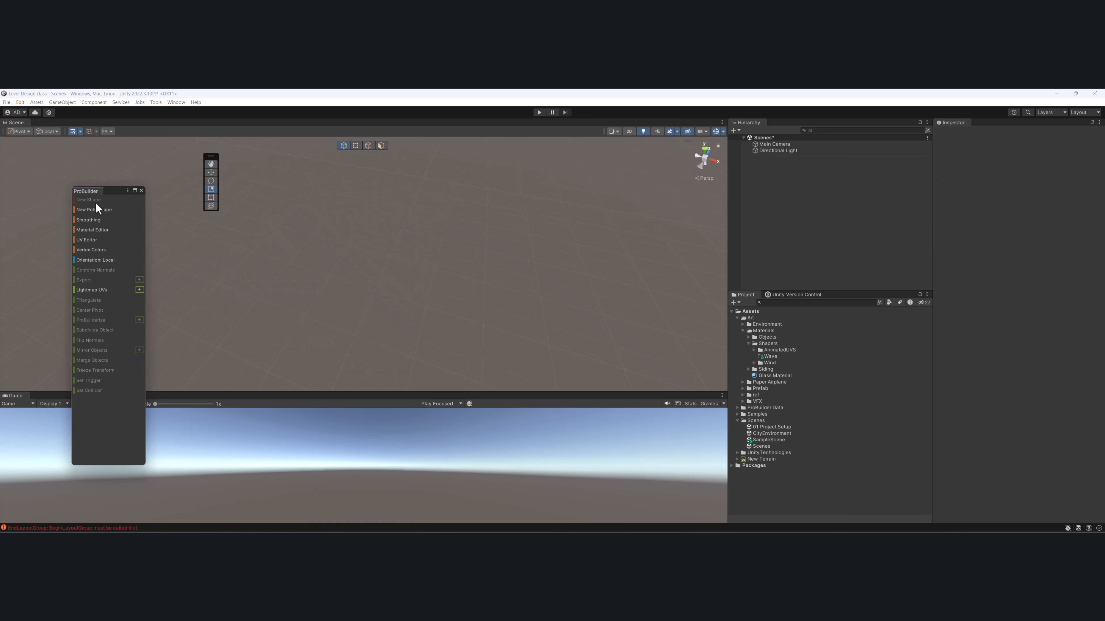
- Draw a new ProBuilder Sprite plane on the ground and center its pivot
click(96, 201)
click(641, 336)
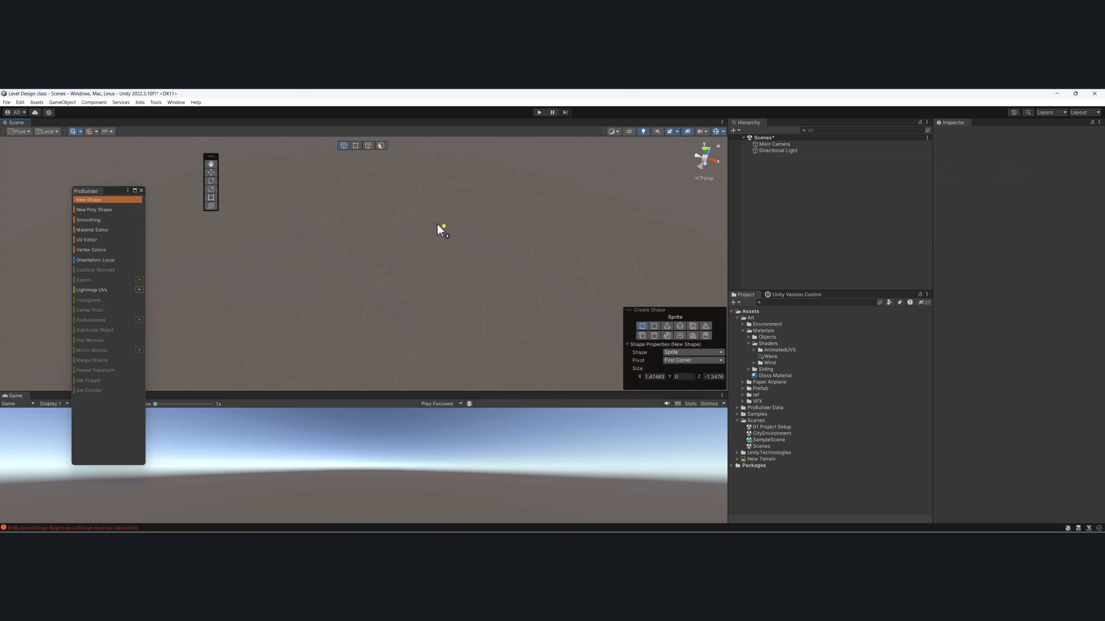
drag(358, 216, 480, 387)
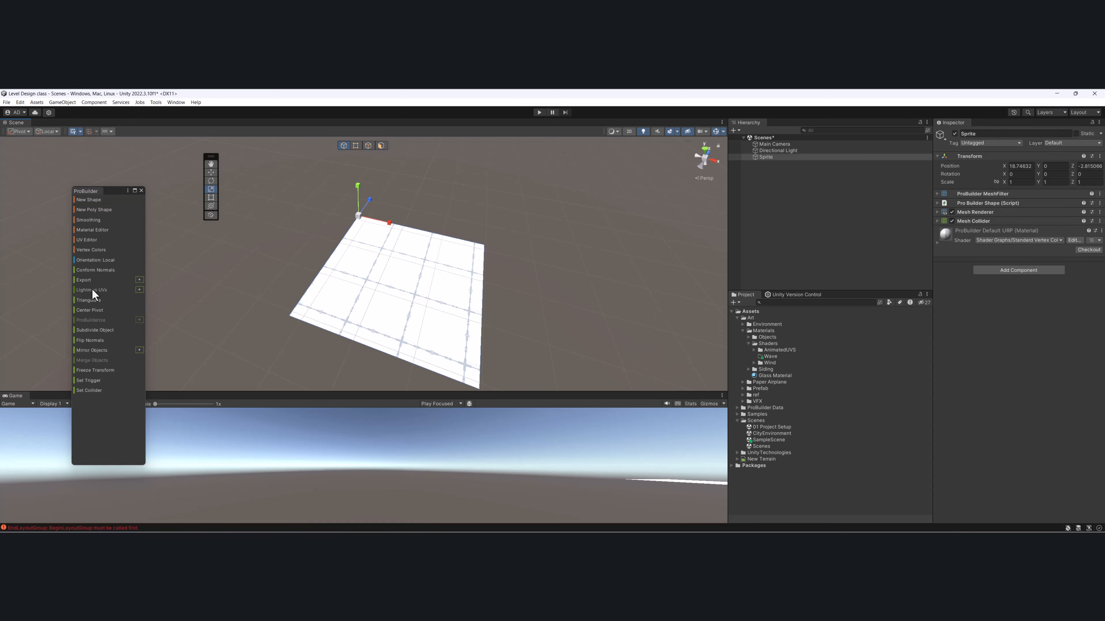
click(90, 310)
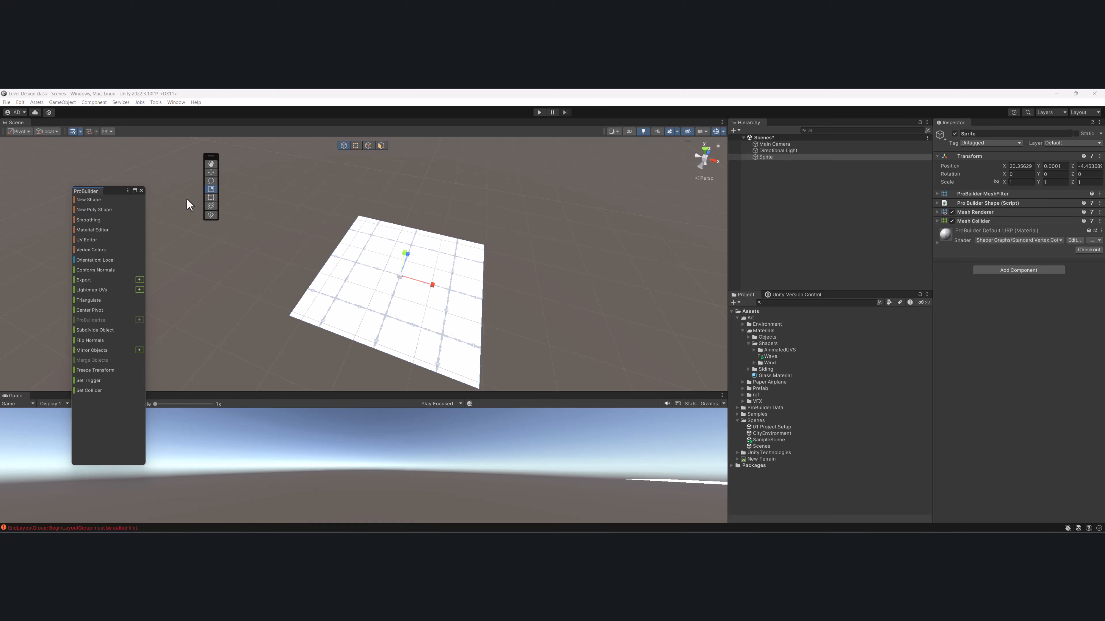
- Subdivide the whole plane object repeatedly until it has a dense grid of faces
click(384, 144)
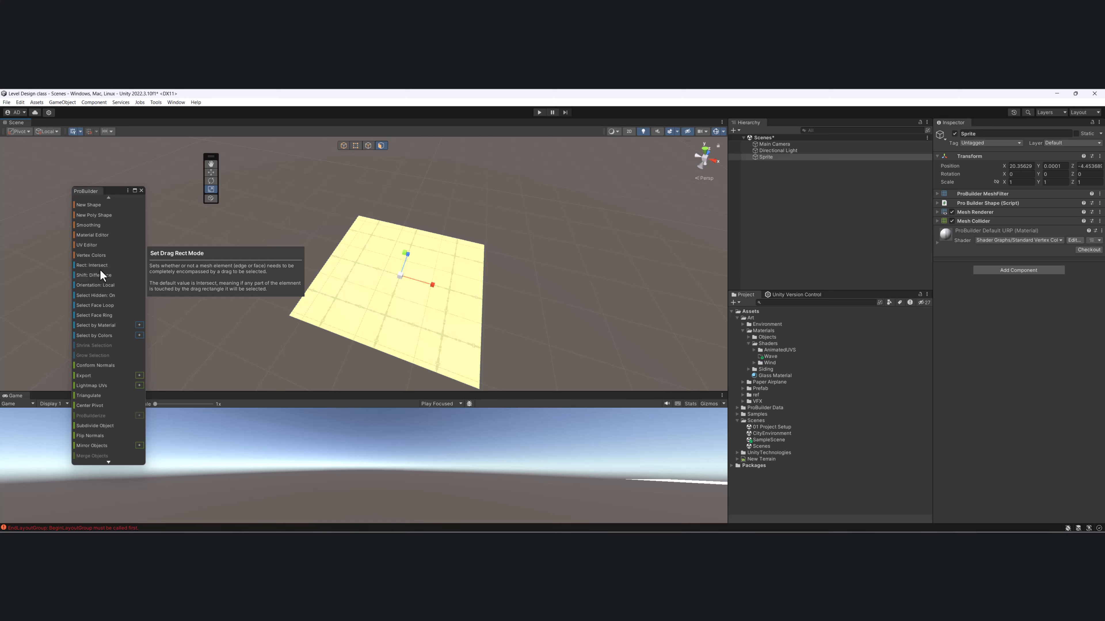
scroll(106, 333, down, 3)
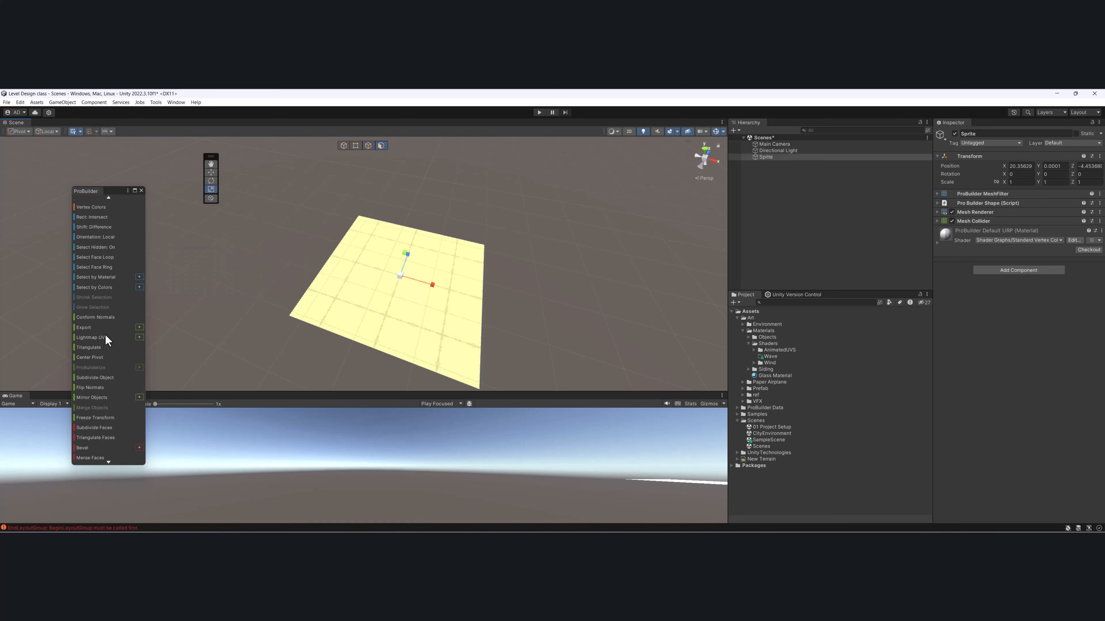
click(104, 382)
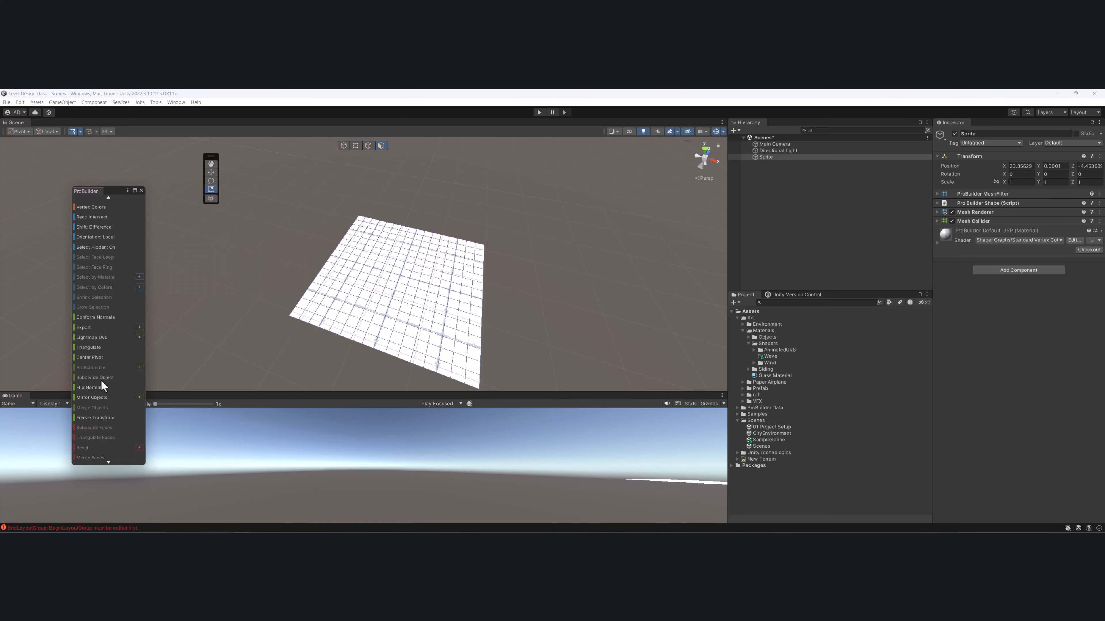
click(101, 380)
middle_drag(418, 300, 384, 321)
alt+drag(384, 320, 381, 300)
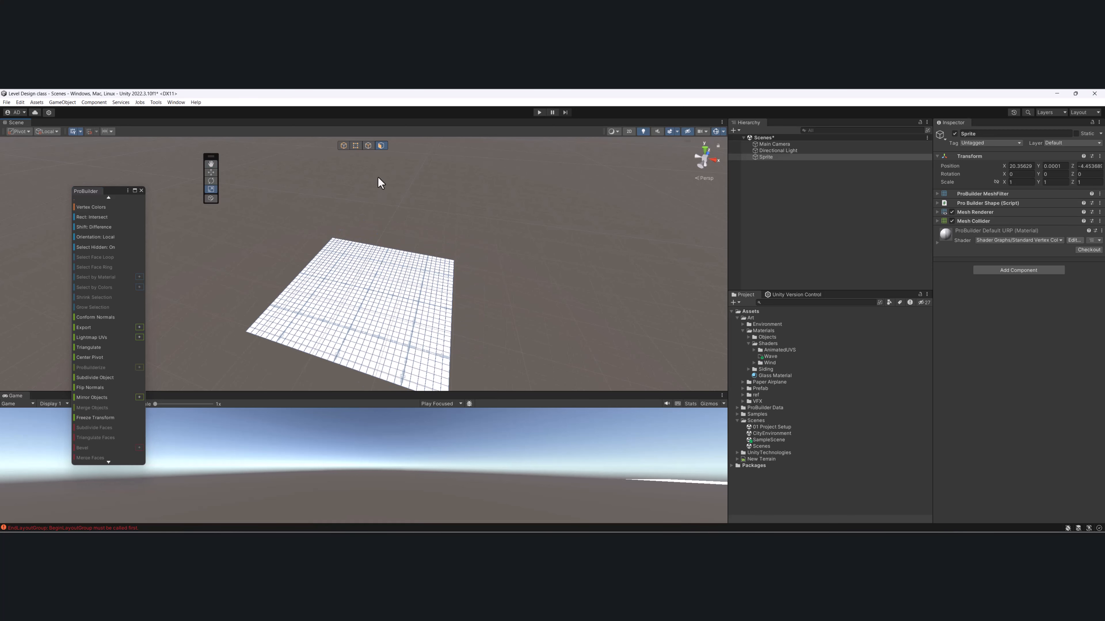
- Try raising a rectangular patch of vertices in the middle of the plane, undo the move and clear the selection
click(356, 146)
drag(345, 266, 391, 324)
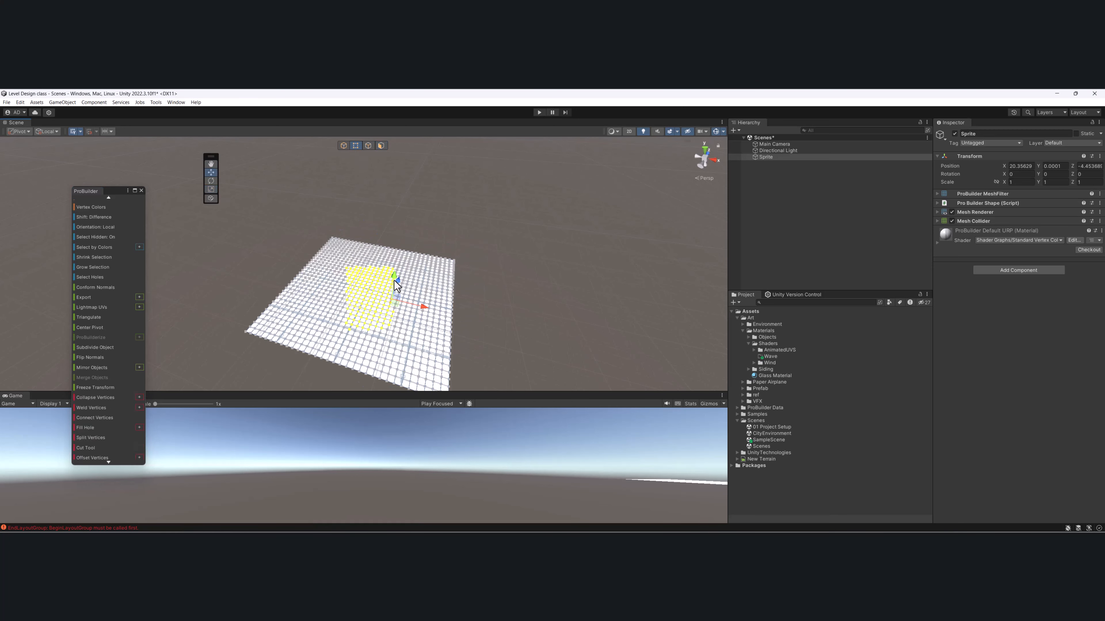
drag(396, 276, 396, 255)
key(ctrl+z)
alt+drag(398, 300, 409, 338)
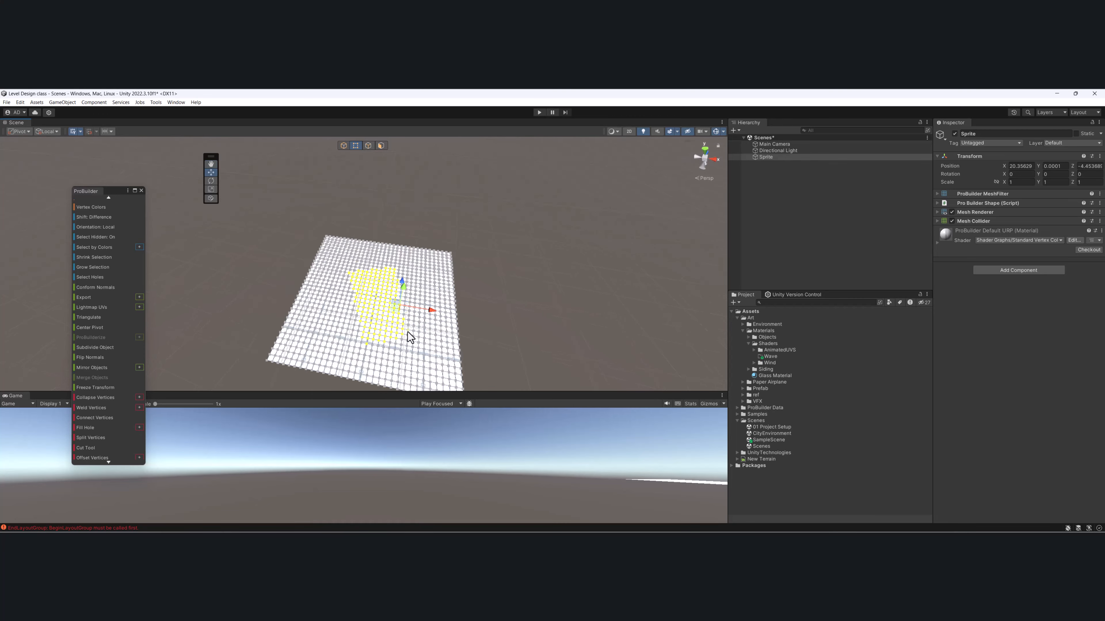
middle_drag(409, 338, 399, 294)
scroll(399, 294, up, 2)
alt+drag(399, 294, 365, 311)
alt+drag(354, 230, 382, 255)
scroll(382, 255, up, 3)
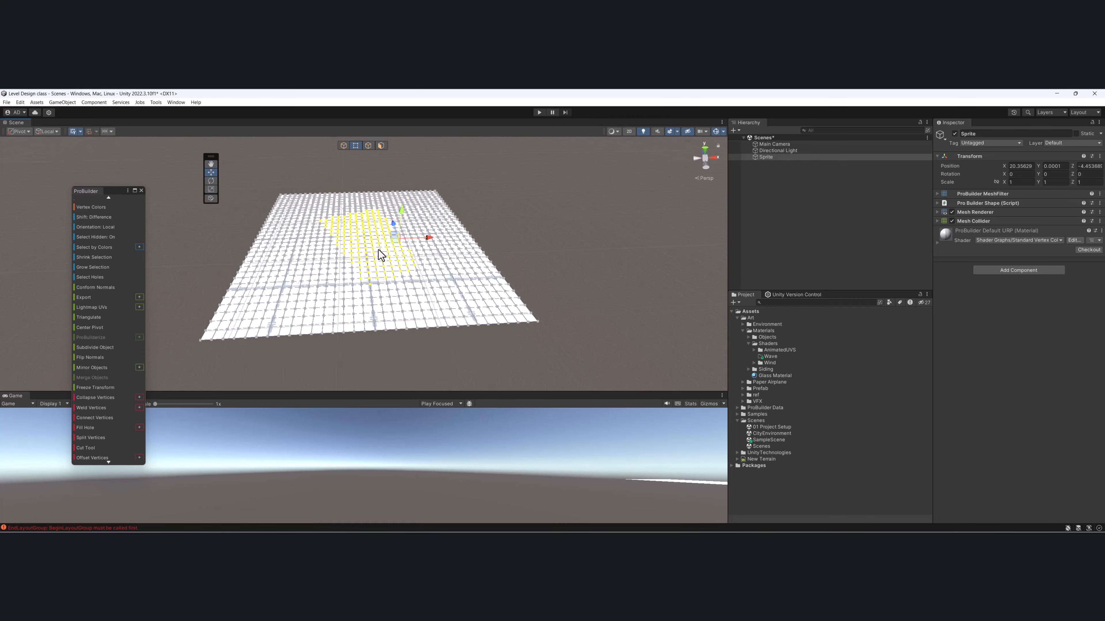
click(526, 209)
- Create a URP Lit Shader Graph named Wave Shader Graph in the Wave folder
middle_drag(401, 256, 425, 255)
alt+drag(425, 255, 385, 279)
click(385, 279)
middle_drag(385, 279, 406, 261)
scroll(316, 277, up, 2)
click(770, 357)
right_click(775, 357)
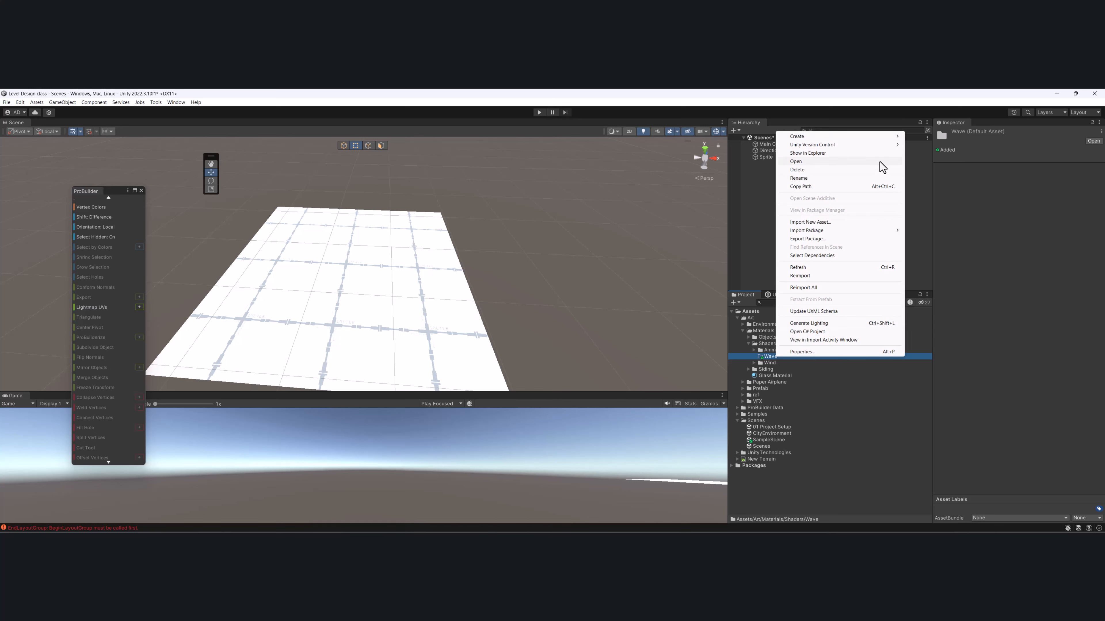
mouse_move(875, 138)
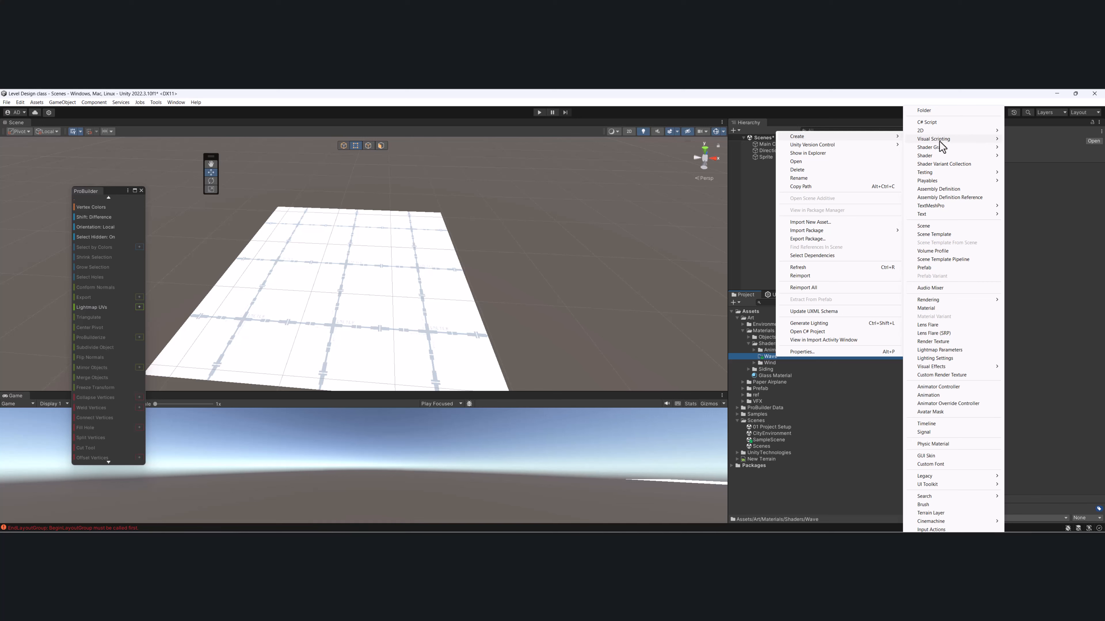
mouse_move(960, 147)
mouse_move(1021, 157)
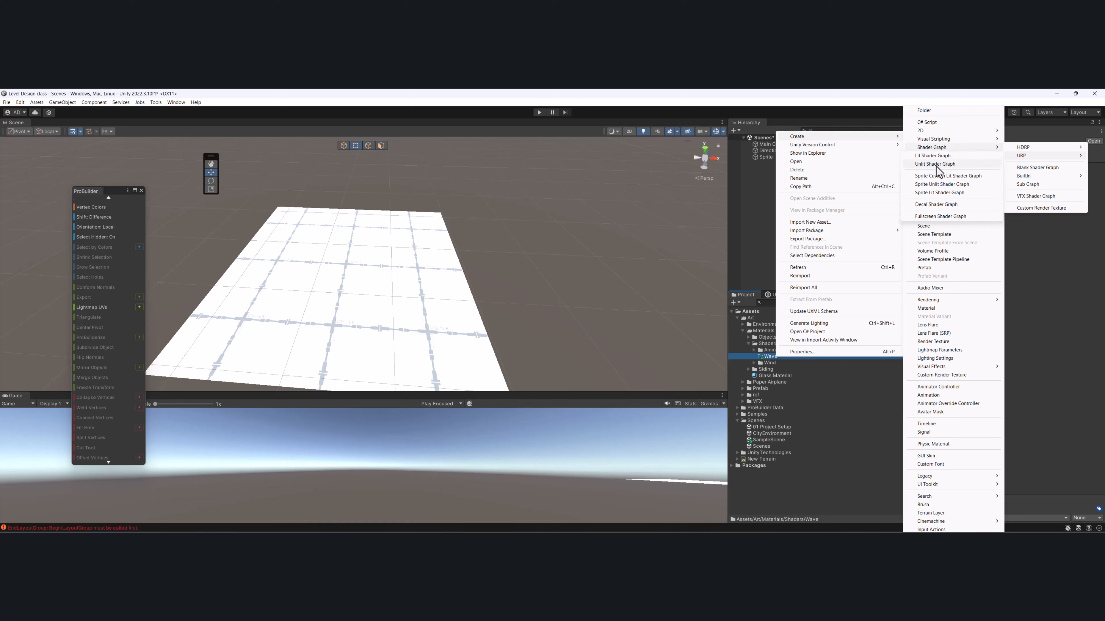
click(923, 157)
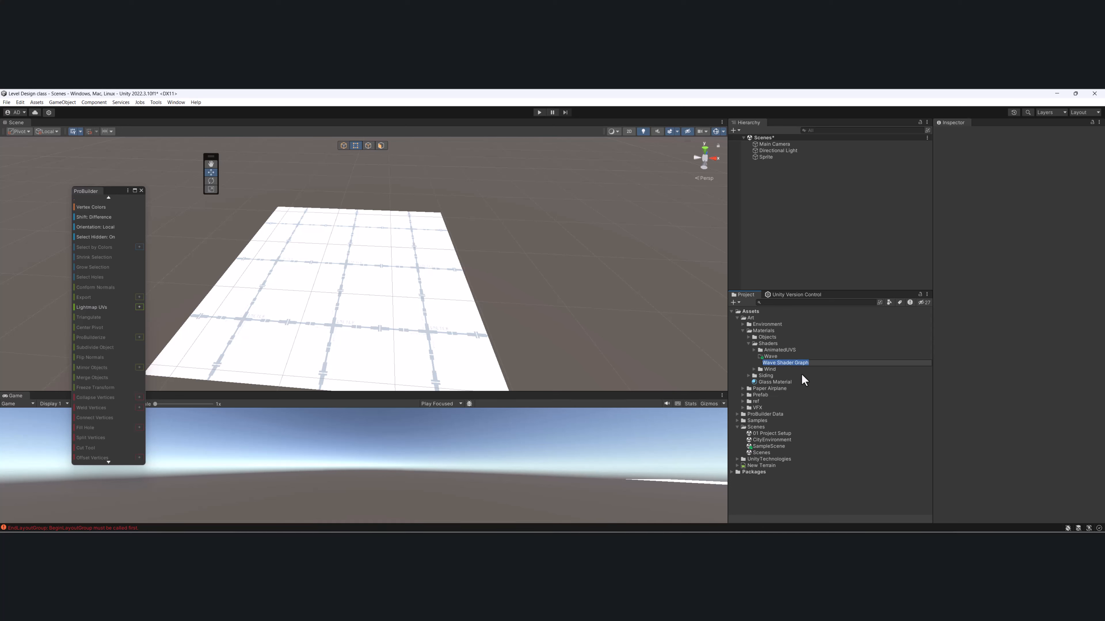
key(Return)
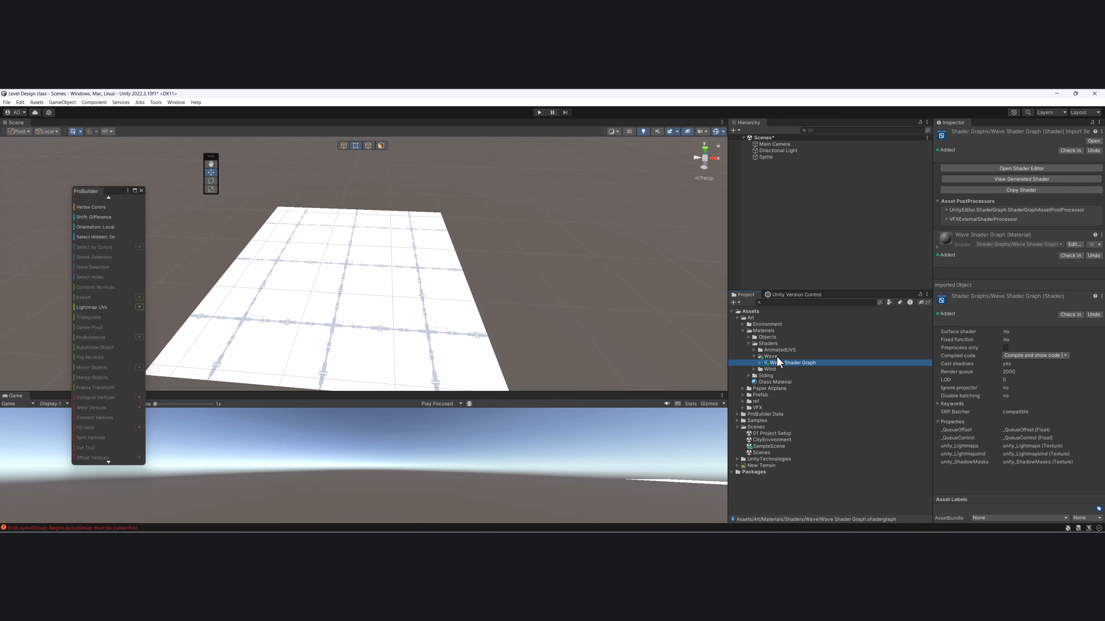
- Create a new material in the Wave folder and name it Wave Material
right_click(793, 363)
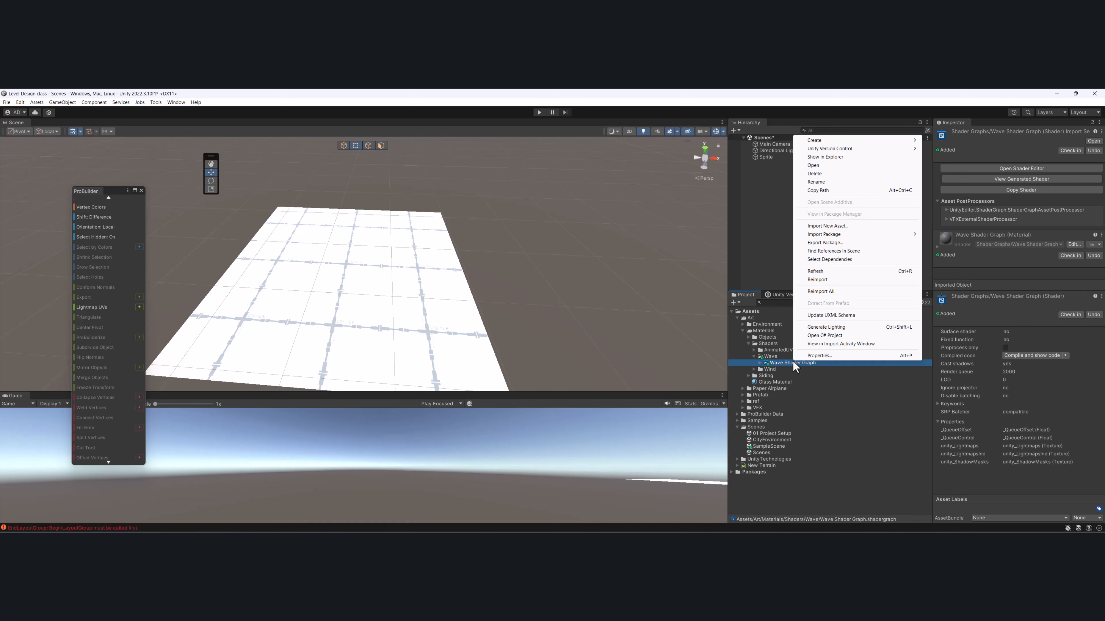
right_click(780, 357)
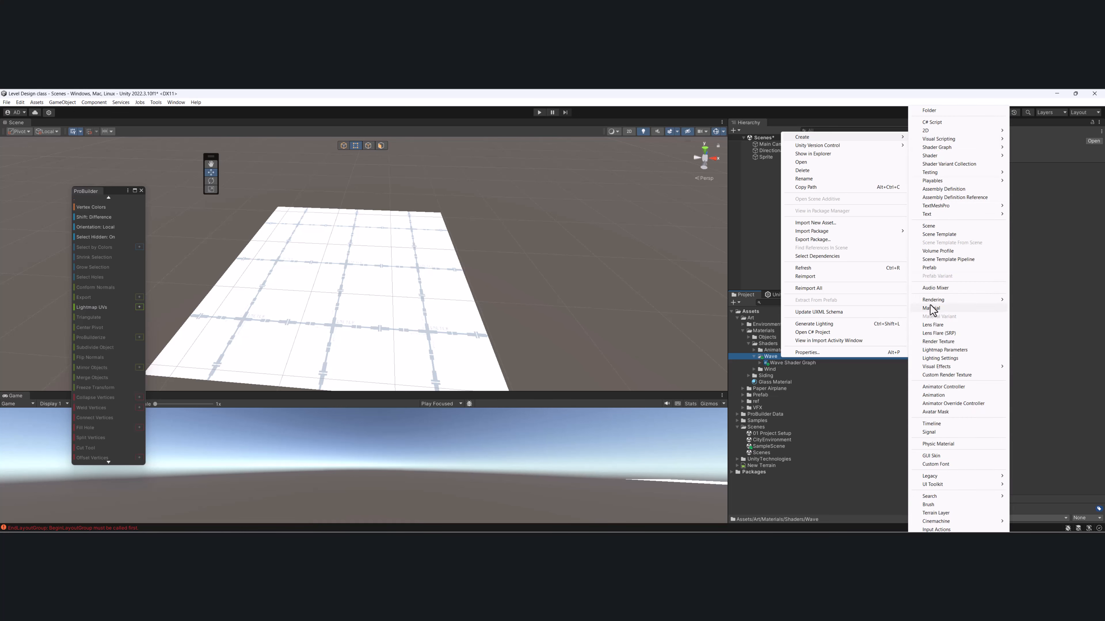
click(930, 307)
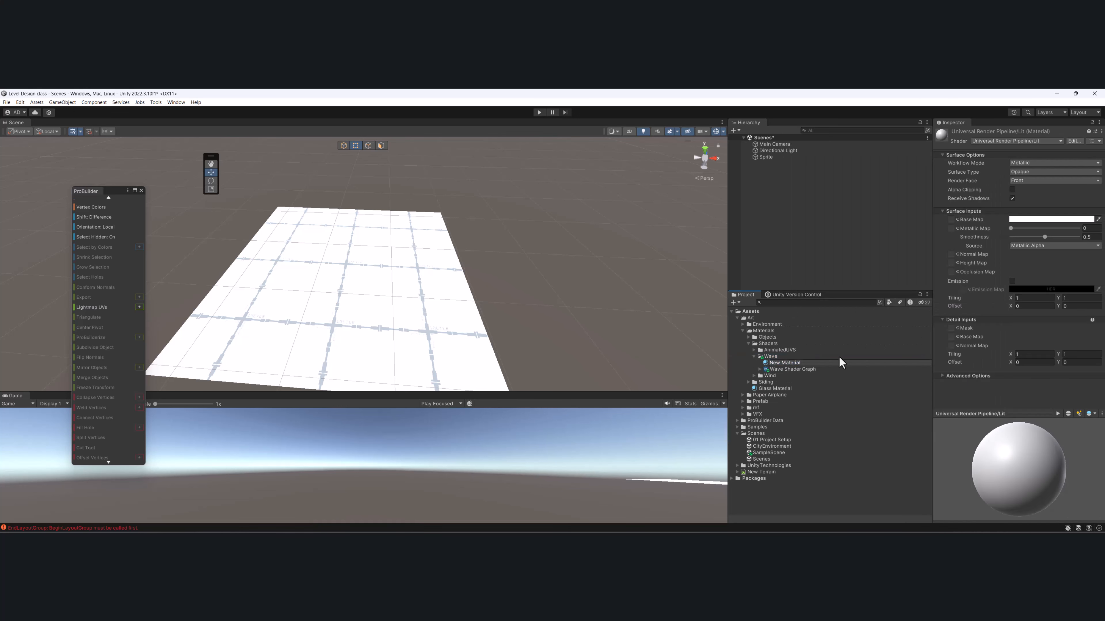
text(Wave Shader Graph)
key(BackSpace)
key(BackSpace)
key(Return)
- Set Wave Material's shader to Shader Graphs/Wave Shader Graph and apply the material to the plane
click(1008, 141)
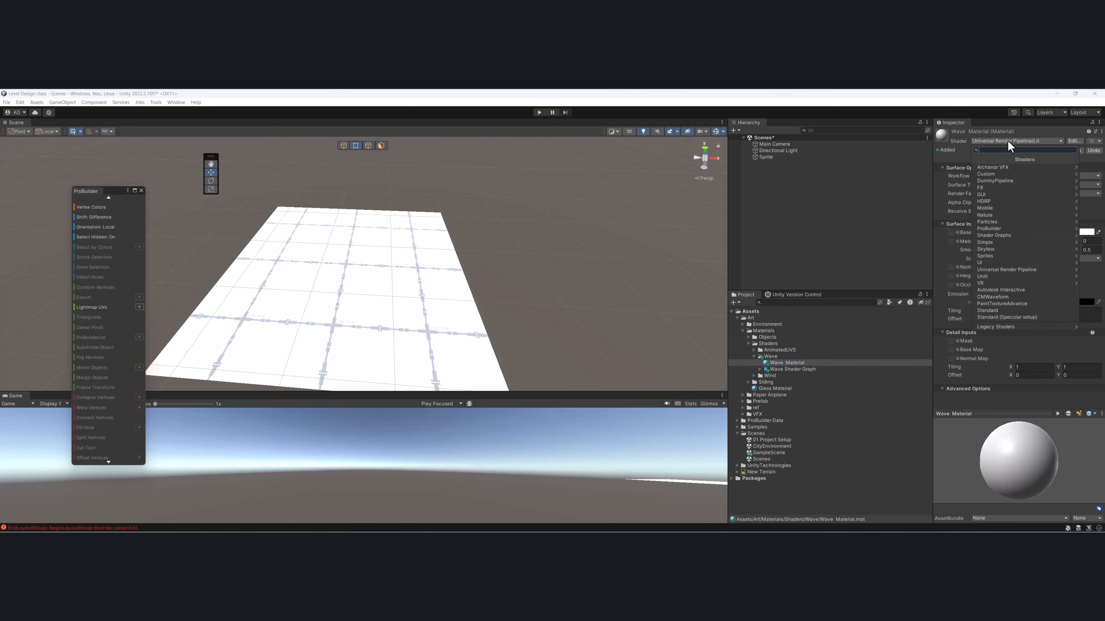
click(1002, 235)
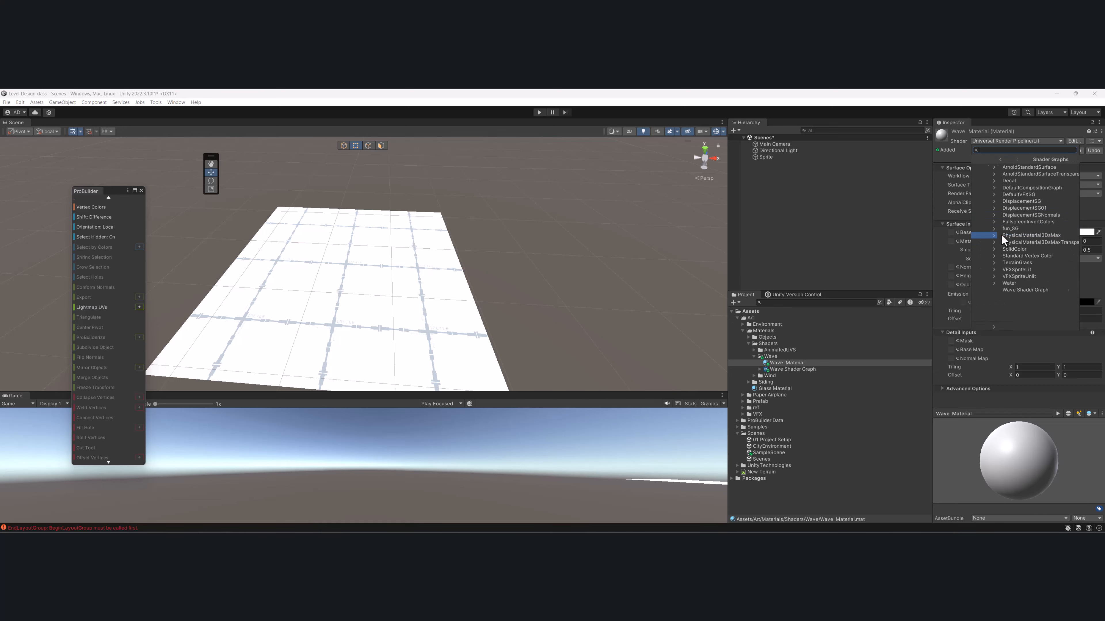
click(1010, 291)
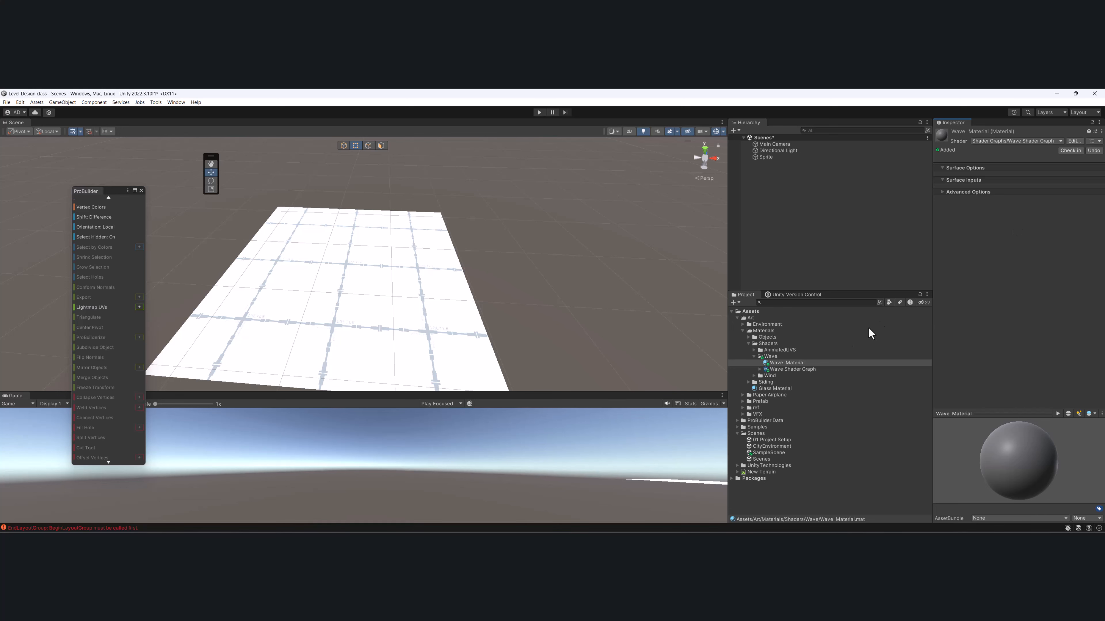
drag(784, 365, 388, 265)
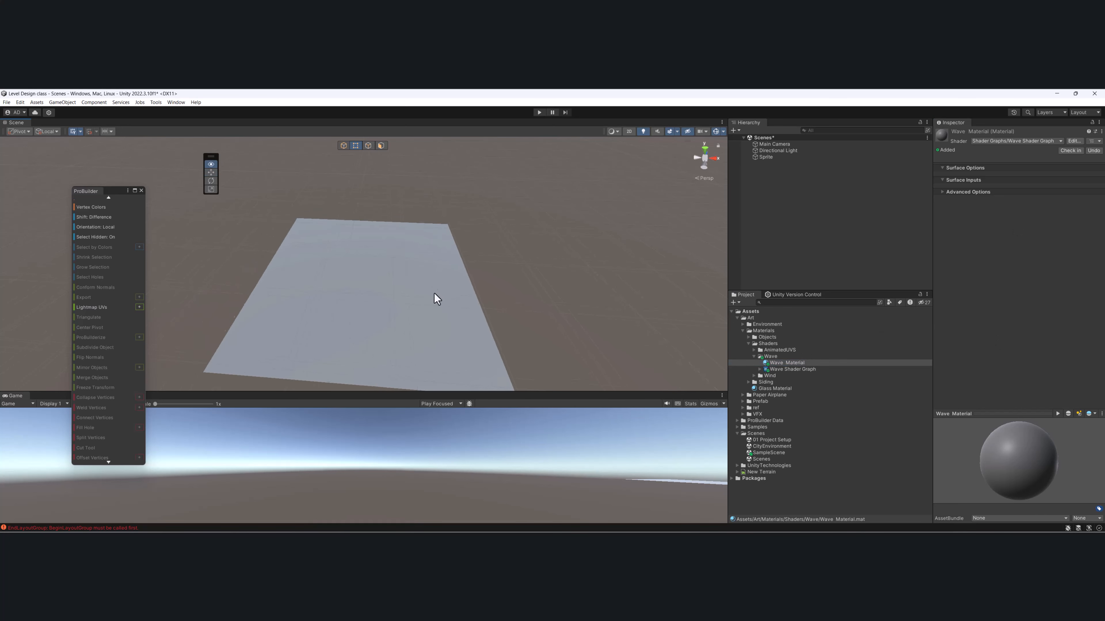
- Open Wave Shader Graph for editing in a floating window, with free canvas beside the Vertex and Fragment blocks
double_click(785, 370)
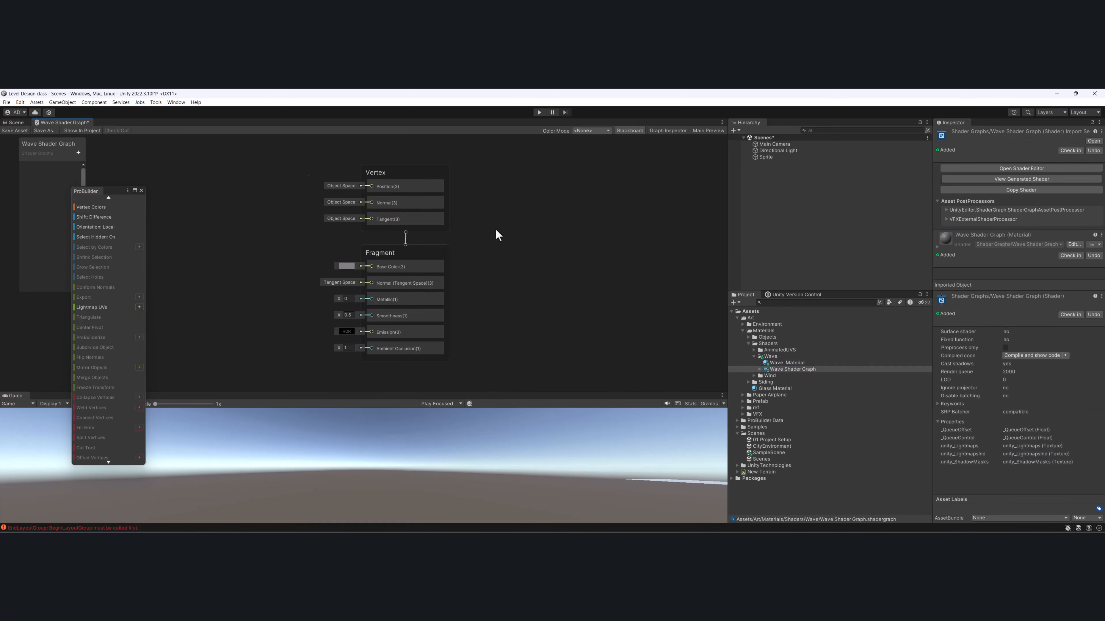
drag(69, 122, 381, 257)
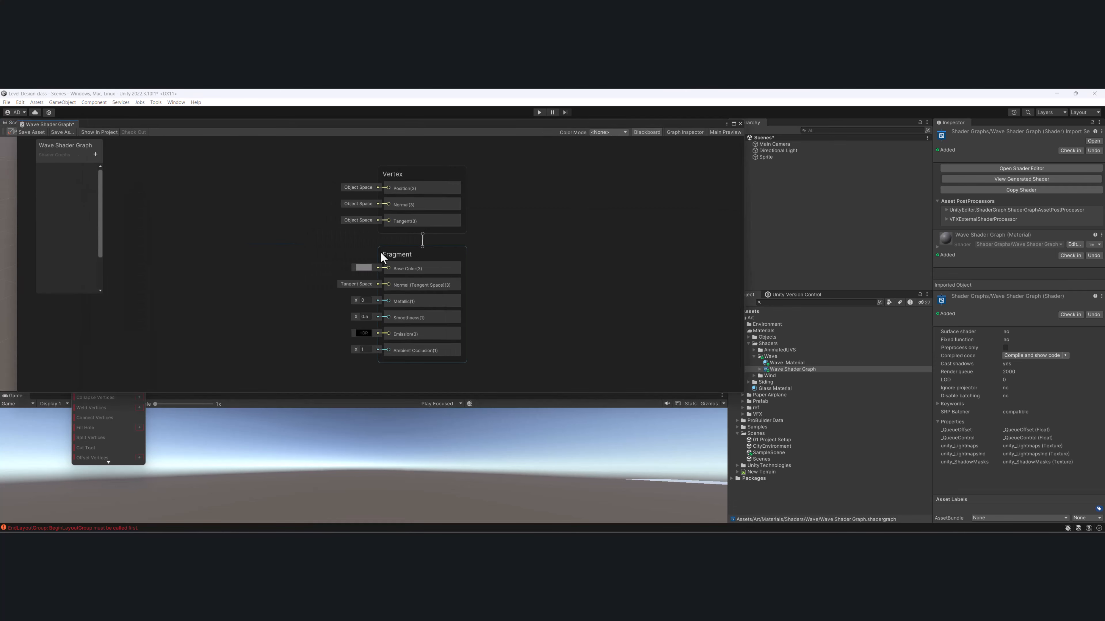
drag(387, 127, 535, 193)
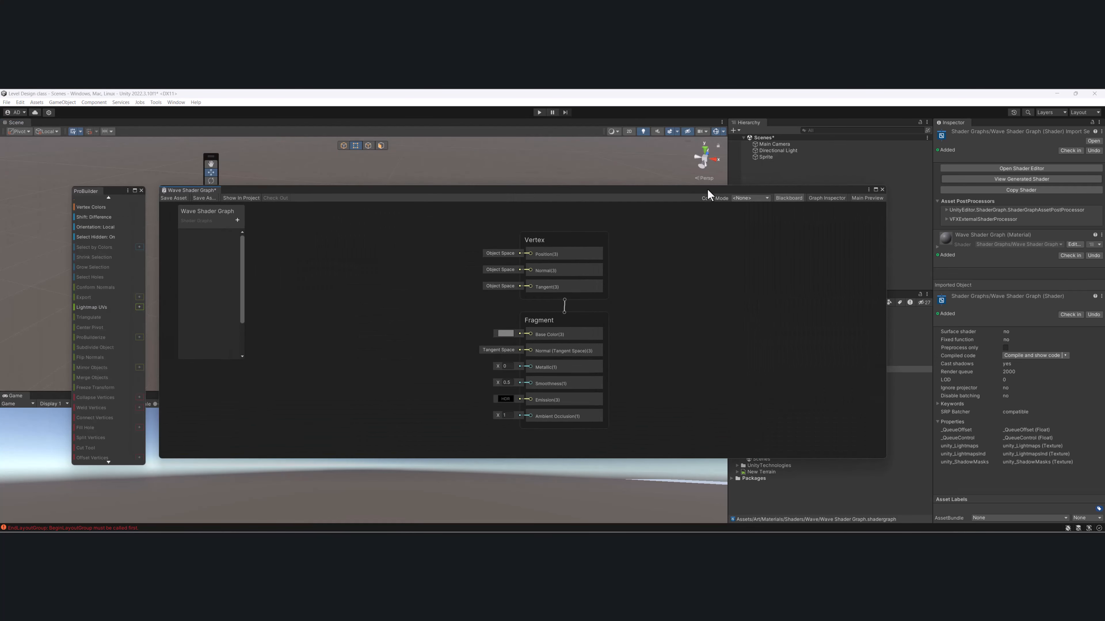
drag(714, 186, 715, 129)
middle_drag(622, 258, 785, 285)
scroll(672, 268, up, 3)
drag(688, 300, 687, 255)
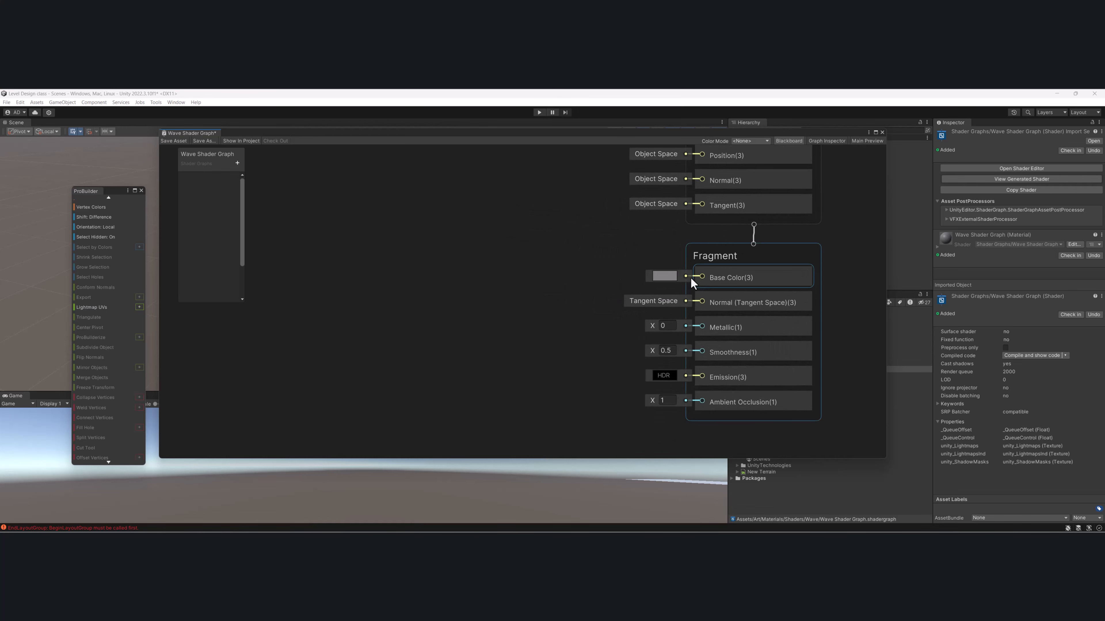
click(459, 308)
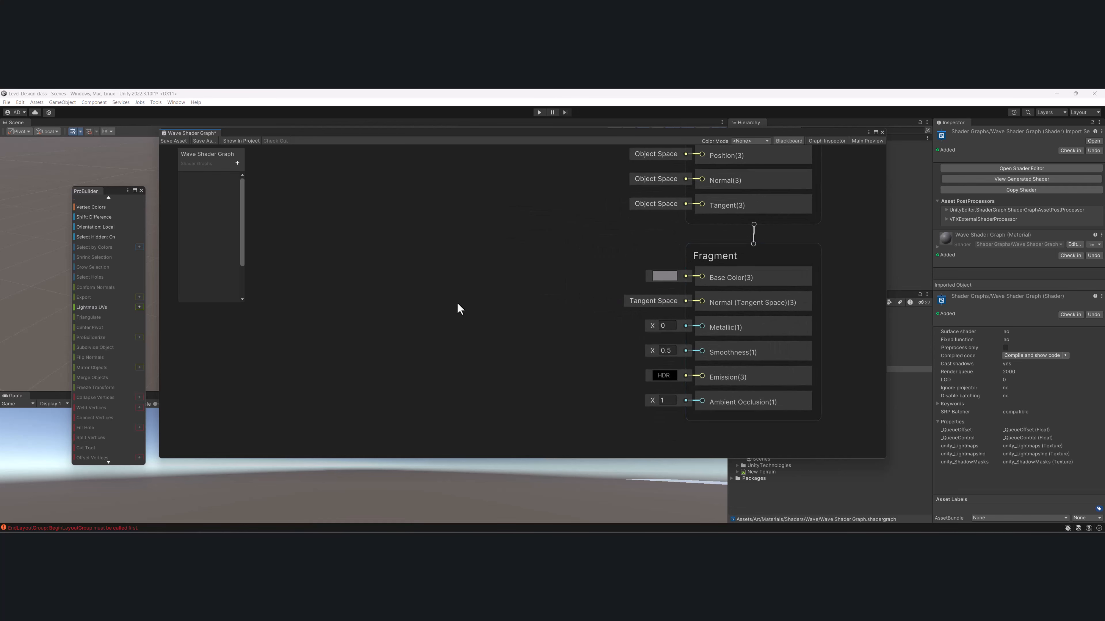
- Add a Sample Texture 2D node to the graph beside the Fragment block
key(space)
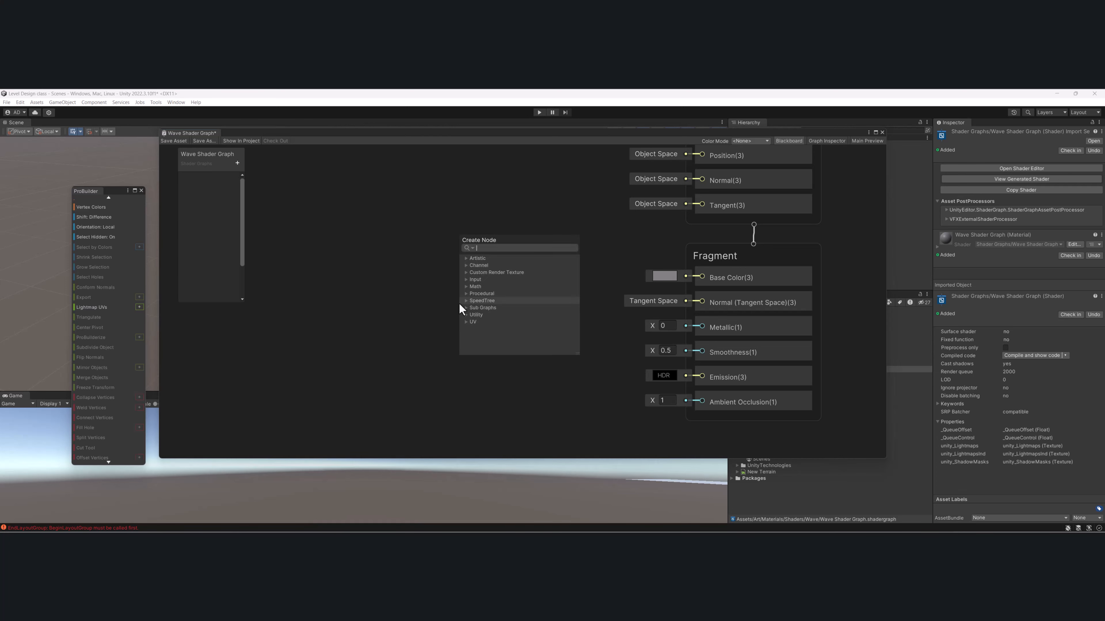
text(sam)
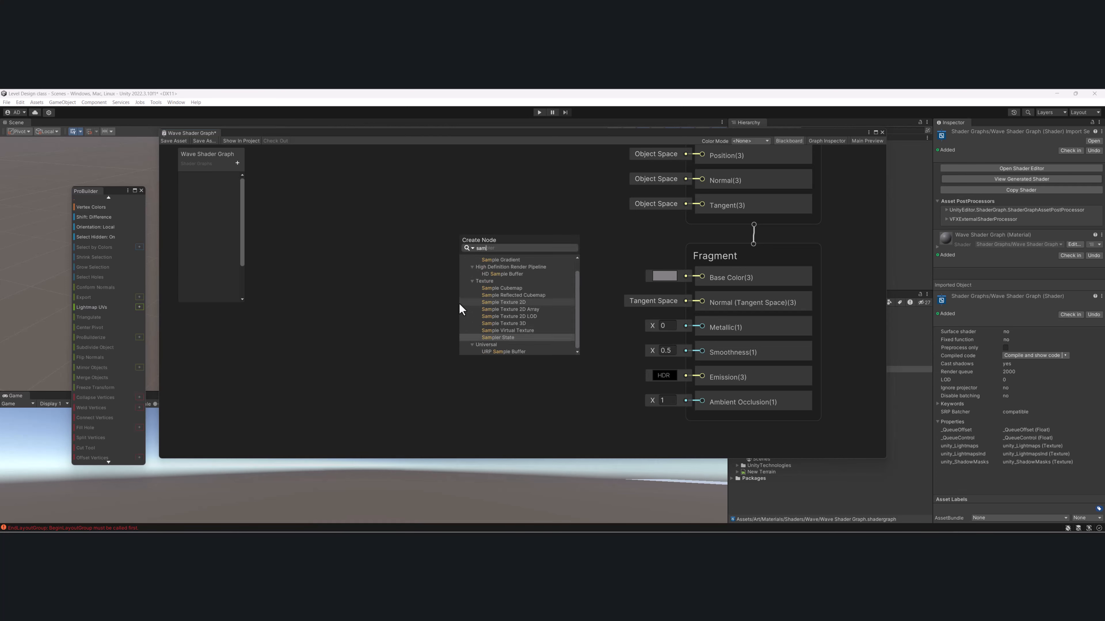
key(Up)
key(Up)
key(Up)
key(Up)
key(Escape)
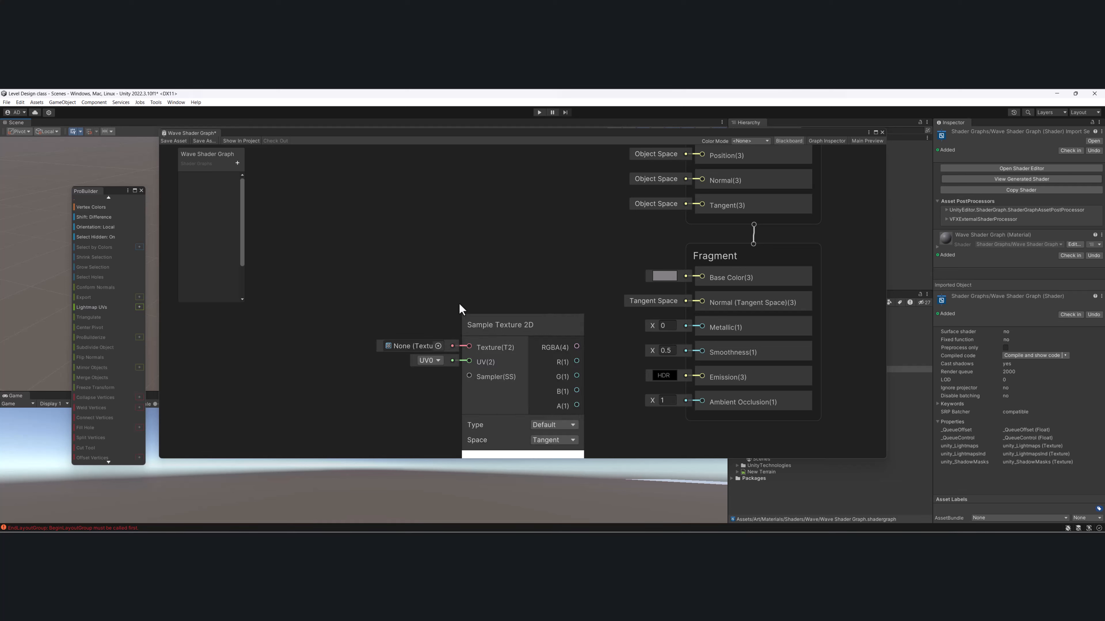
- Connect Sample Texture 2D's RGBA output to Base Color, align the node with that input, and collapse its preview
drag(577, 347, 701, 277)
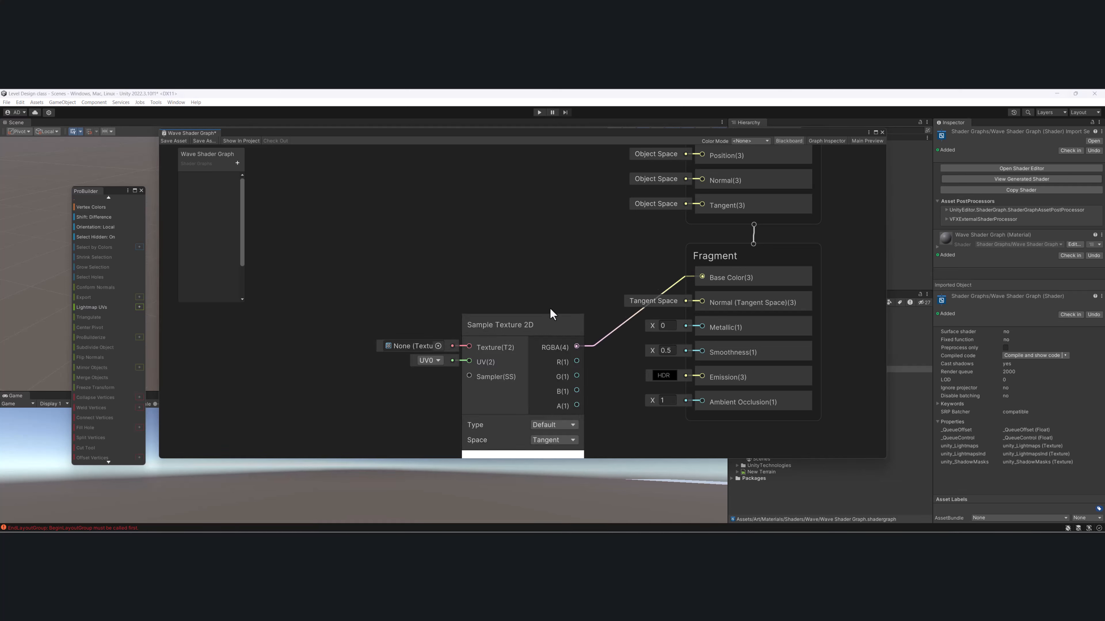
drag(551, 331, 570, 262)
click(542, 390)
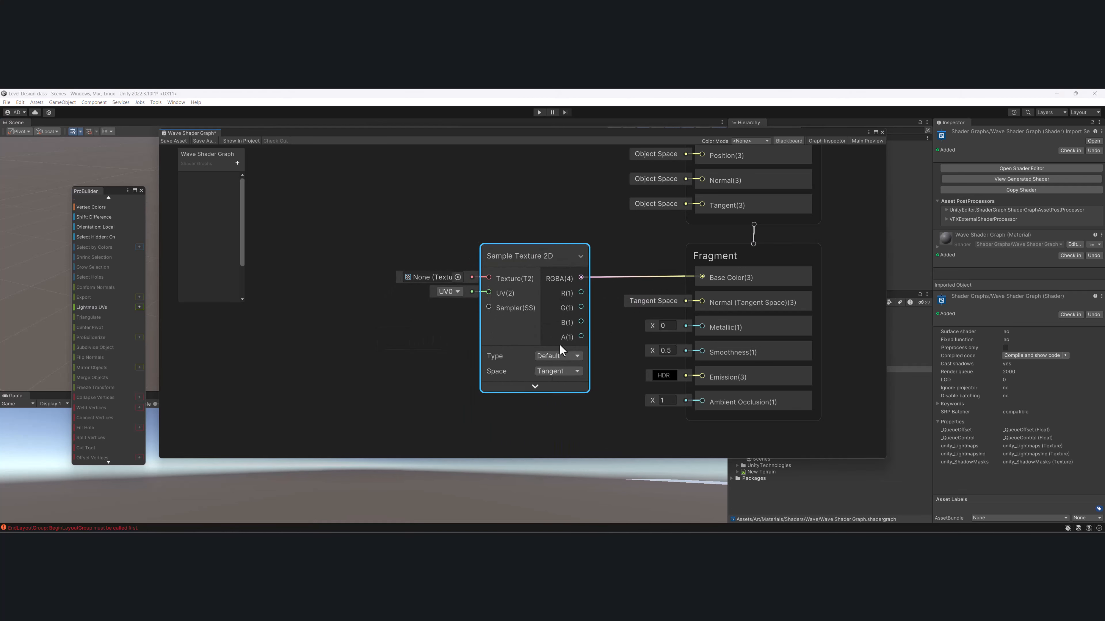
- Create a Texture 2D property named BaseMap and connect it to the Texture input of the Sample Texture 2D node
click(237, 163)
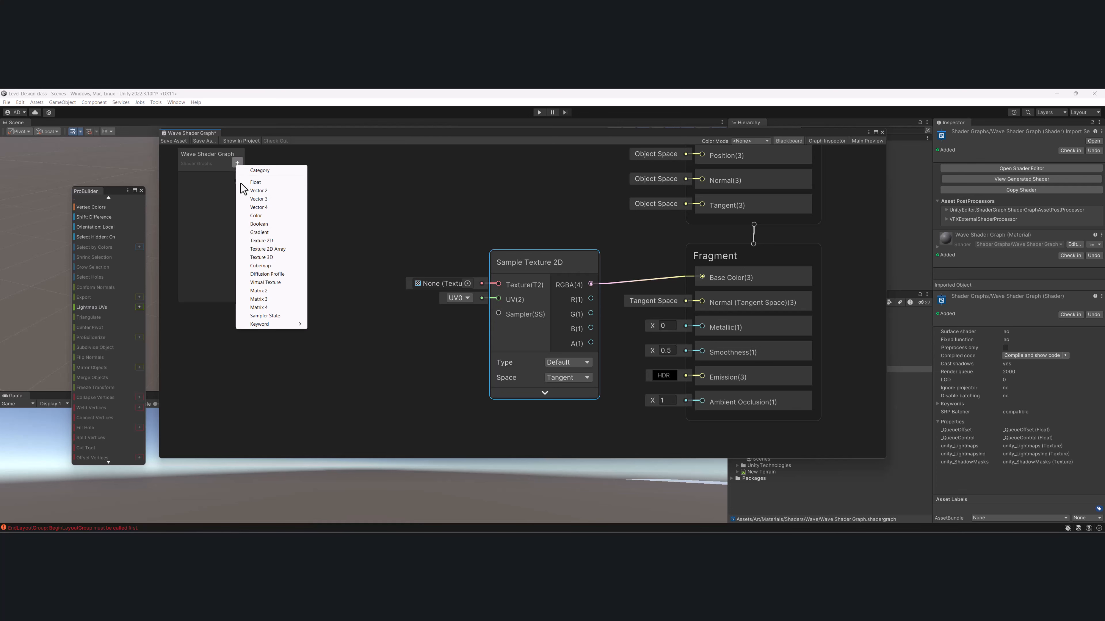
click(266, 240)
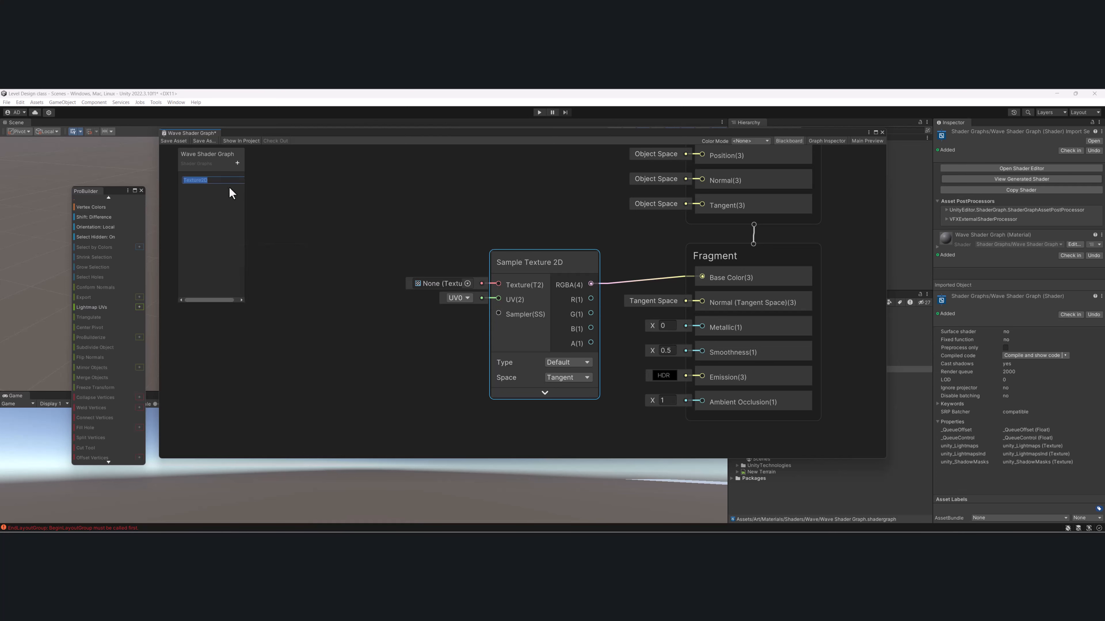
text(BaseMap)
key(Return)
drag(200, 178, 495, 290)
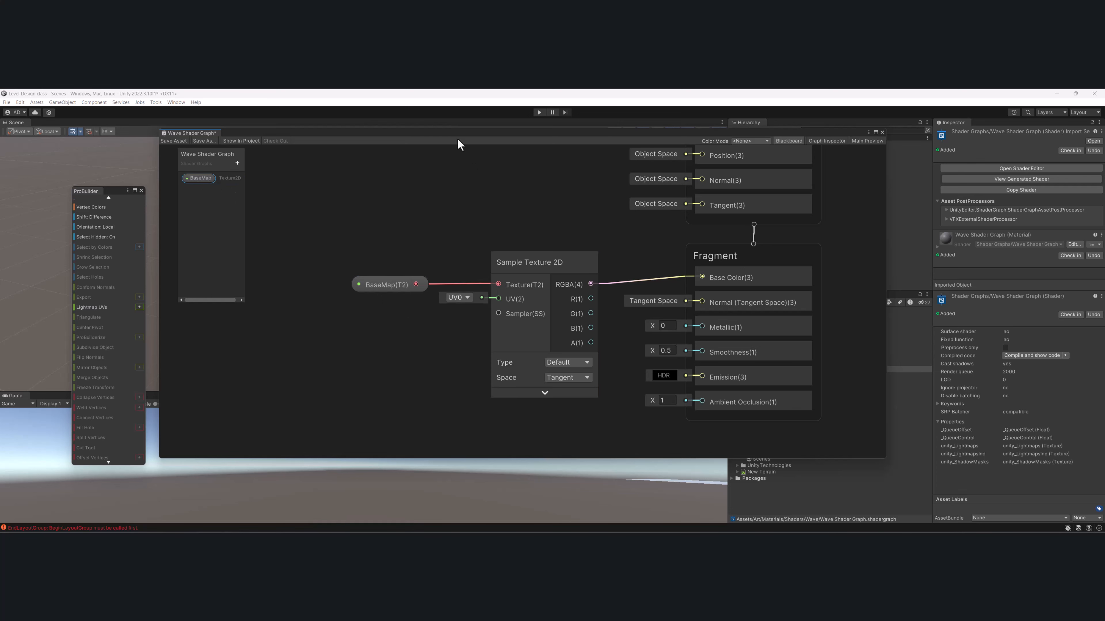
- Save the shader graph, uncover and select the plane in object mode, and expand Wave Material's surface inputs
drag(457, 140, 176, 236)
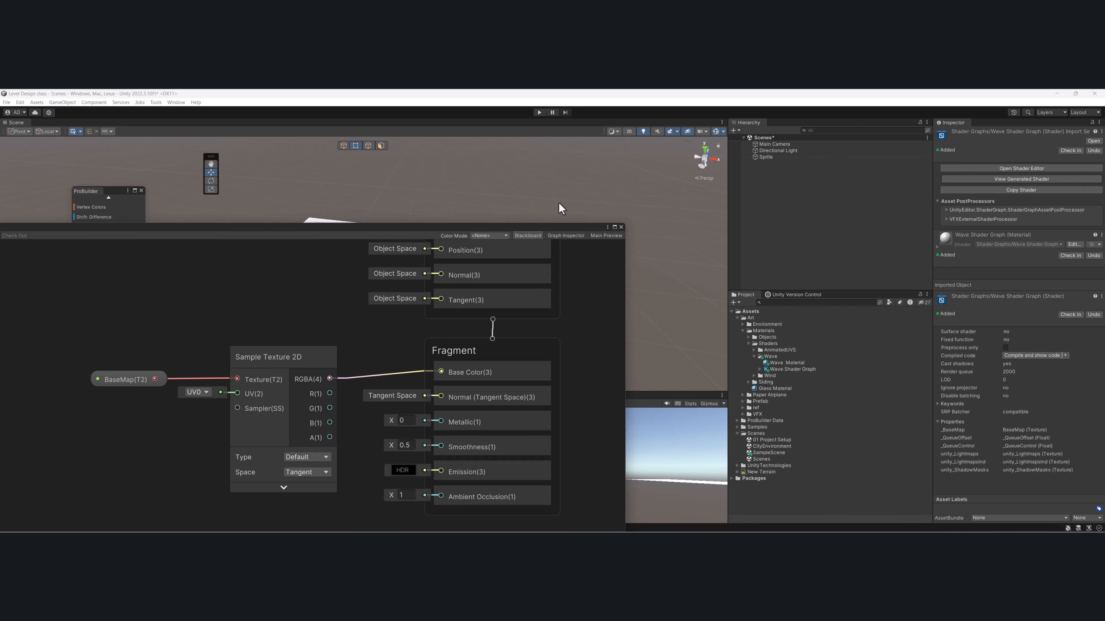
drag(496, 236, 561, 321)
click(465, 278)
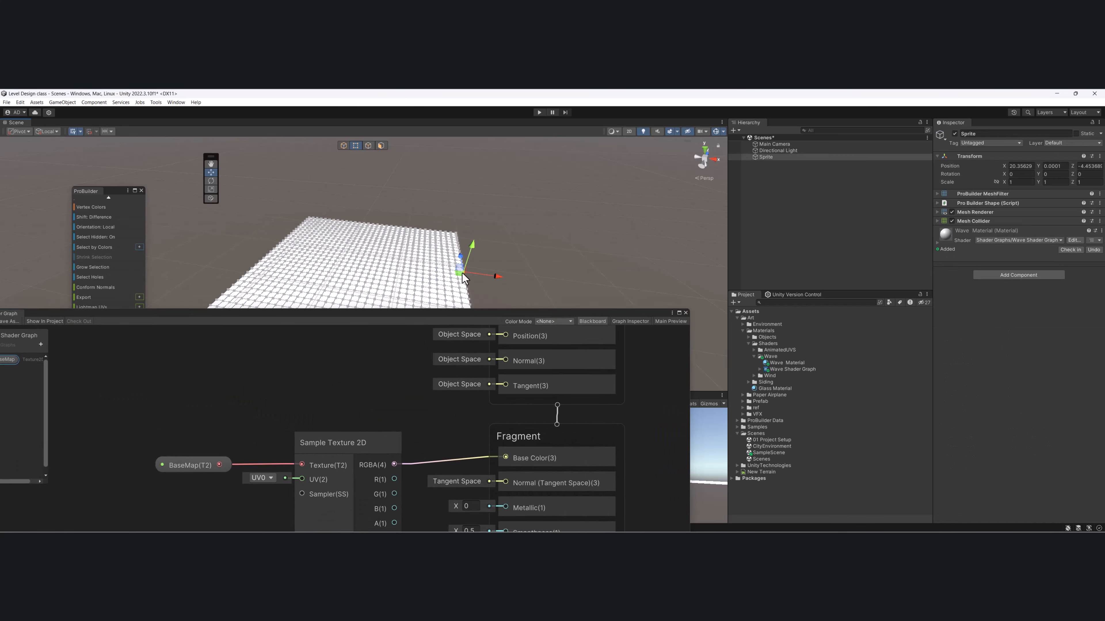
click(343, 145)
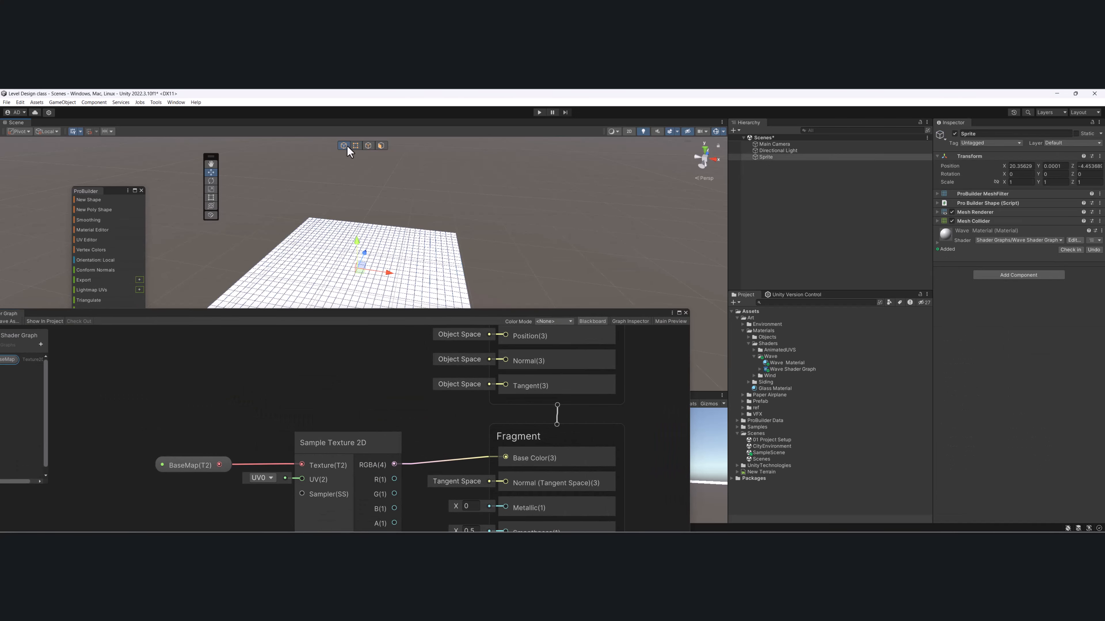
key(f)
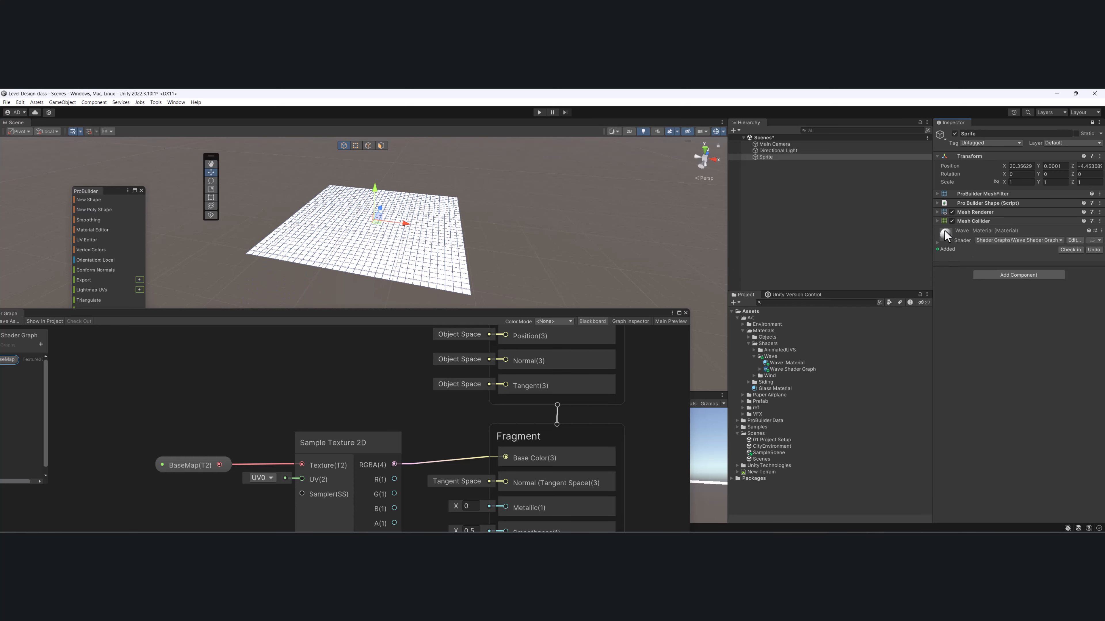
click(936, 242)
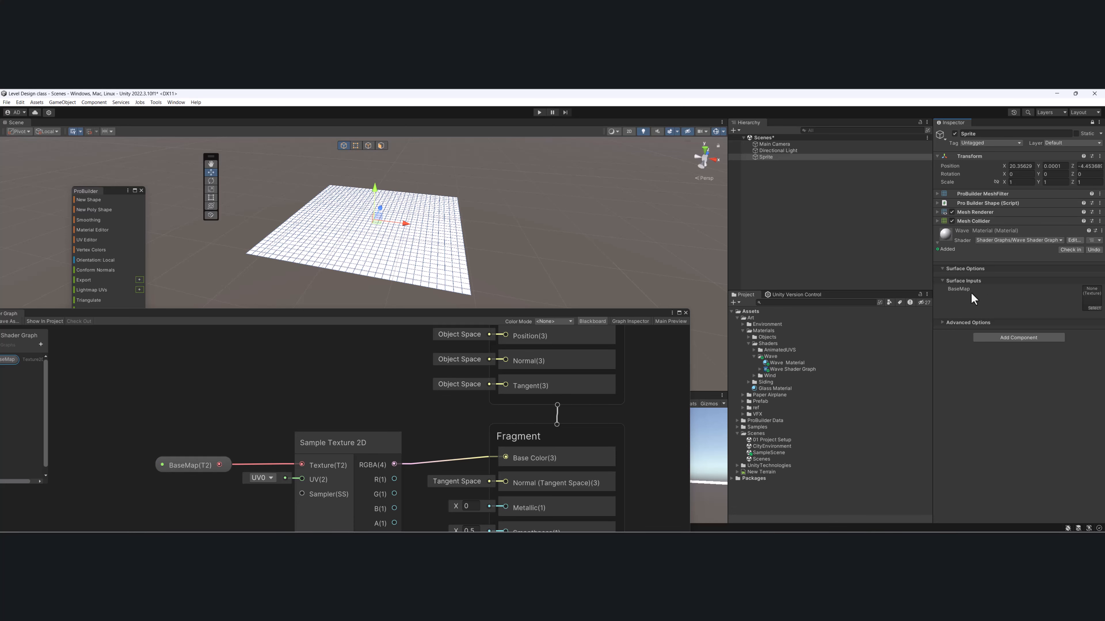
- Resize and reposition the Wave Shader Graph window so all its nodes fit while the plane stays in sight
drag(123, 310, 460, 299)
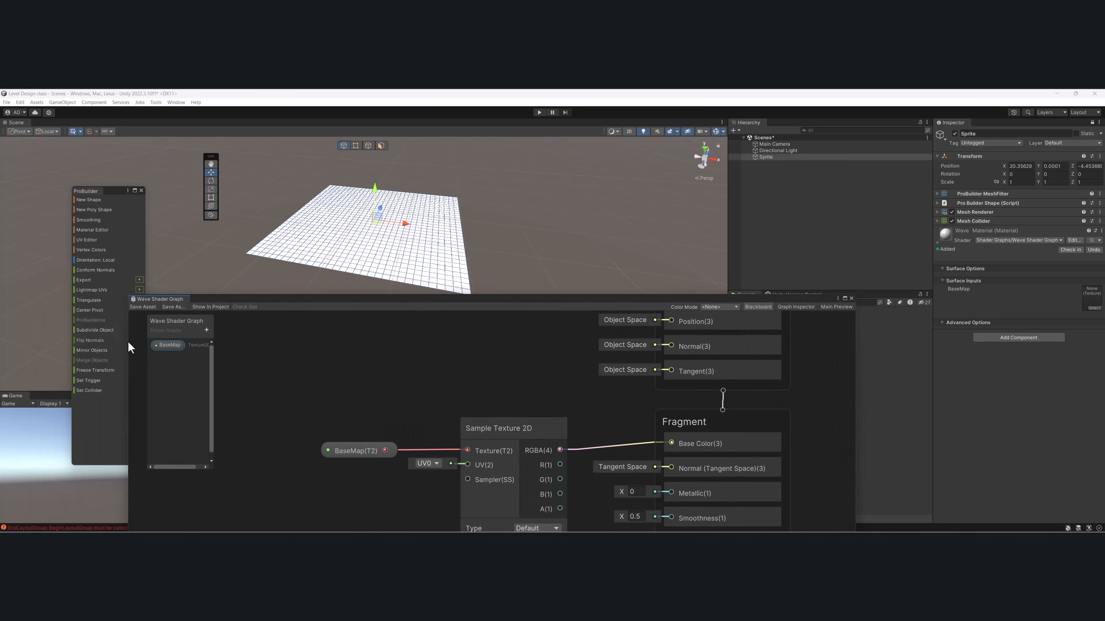
drag(127, 340, 262, 349)
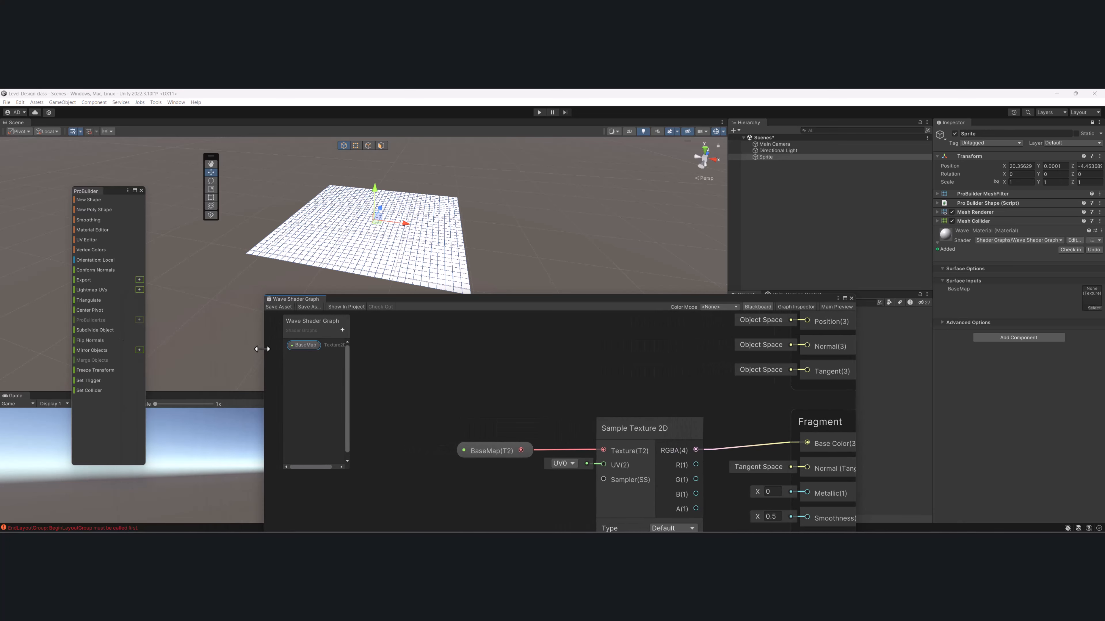
middle_drag(518, 387, 480, 382)
scroll(481, 382, down, 4)
scroll(539, 402, up, 3)
scroll(544, 406, down, 1)
middle_drag(543, 396, 567, 427)
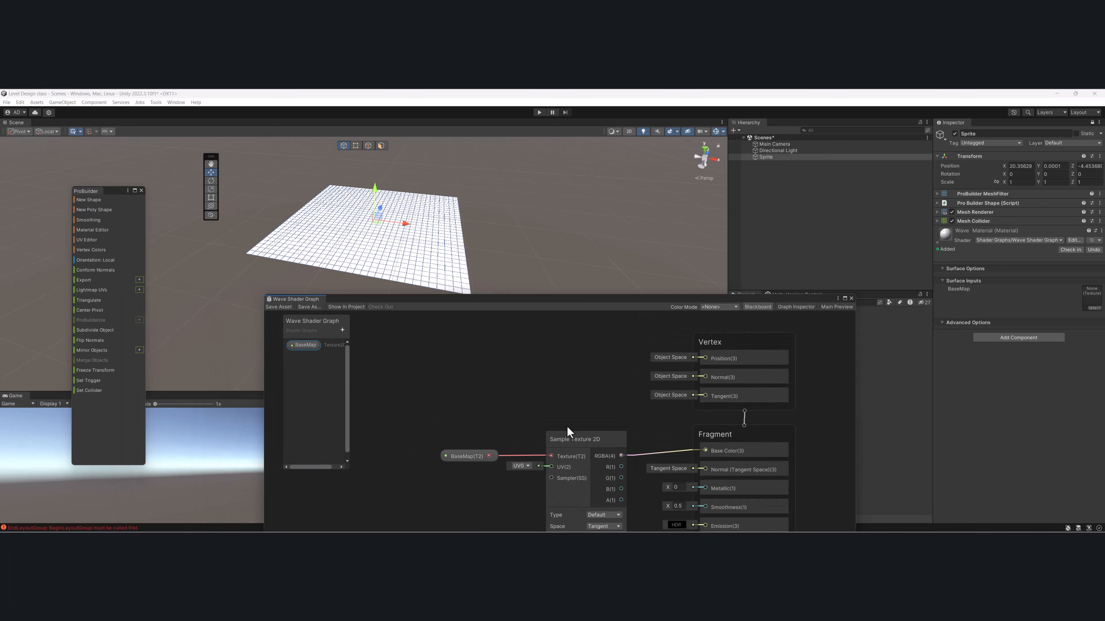
drag(624, 300, 613, 267)
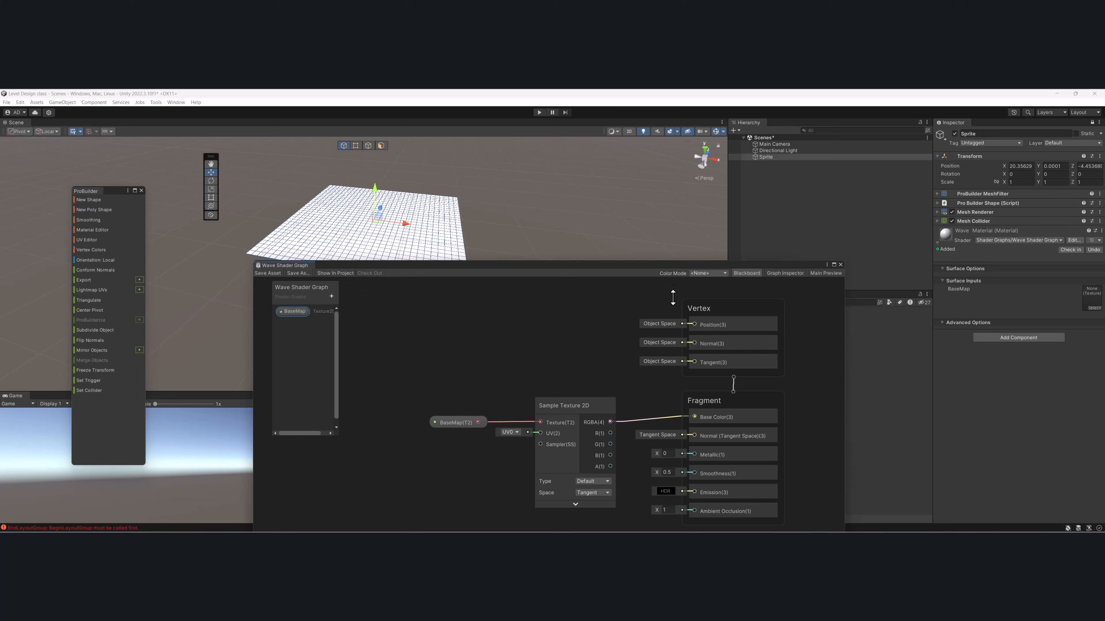
drag(662, 260, 668, 144)
scroll(659, 282, up, 4)
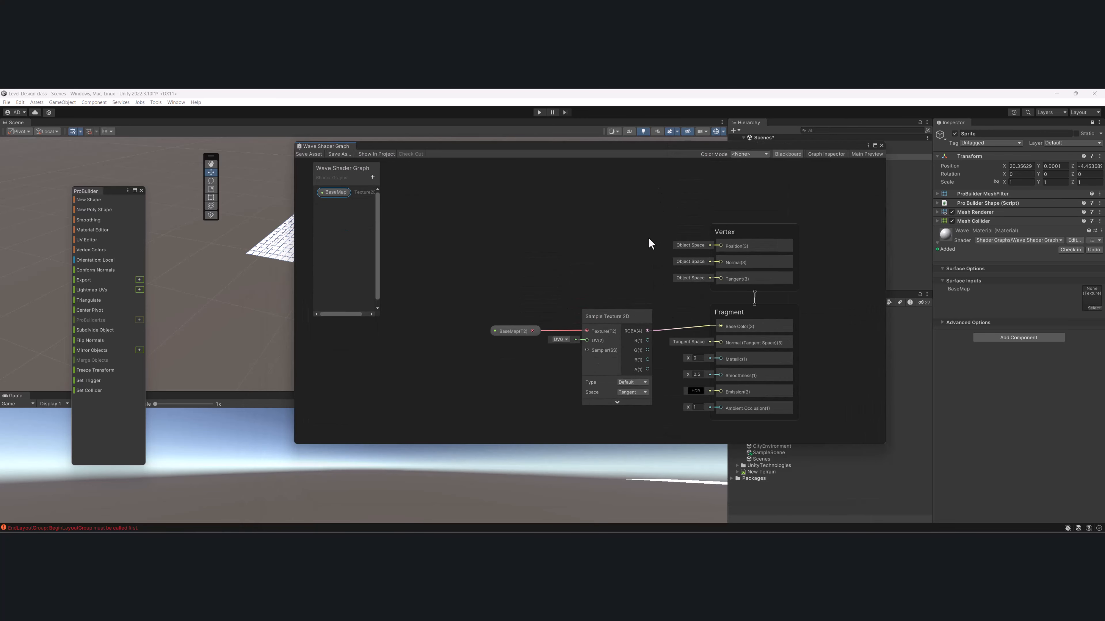
middle_drag(648, 237, 656, 201)
drag(645, 149, 749, 232)
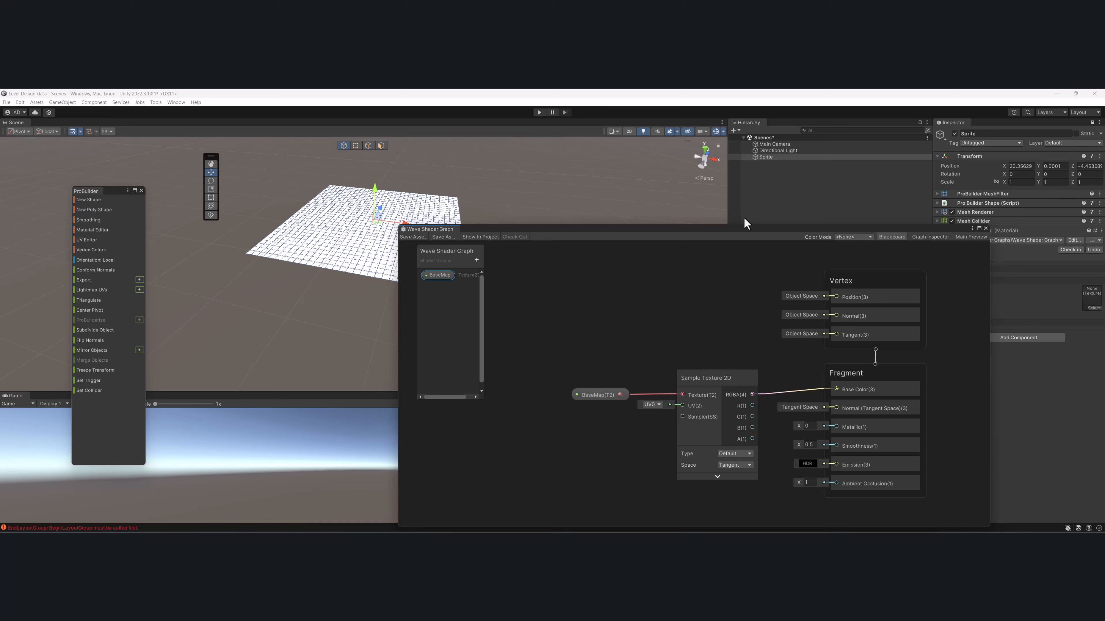
- Switch to the browser and examine wave diagrams in the image results for frequency, amplitude and speed
key(alt+Tab)
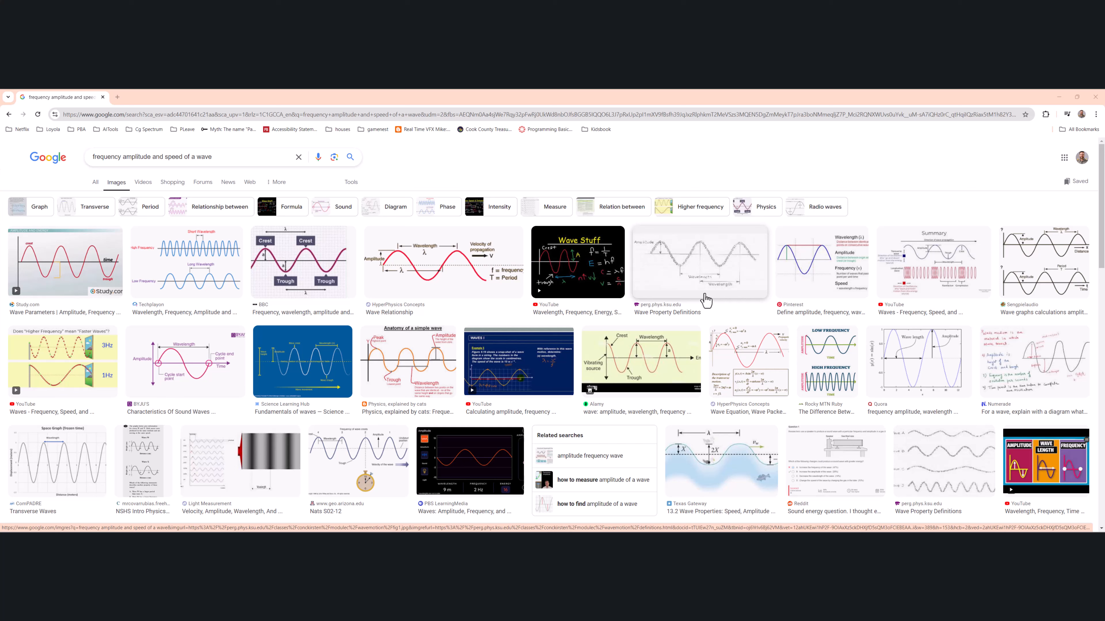
click(918, 297)
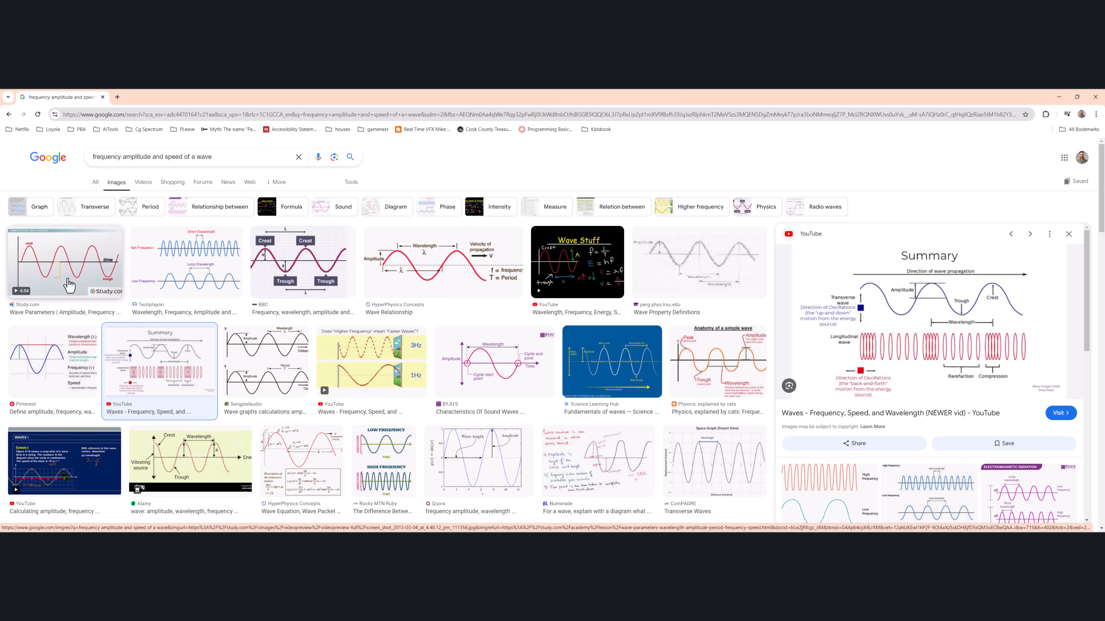
click(178, 277)
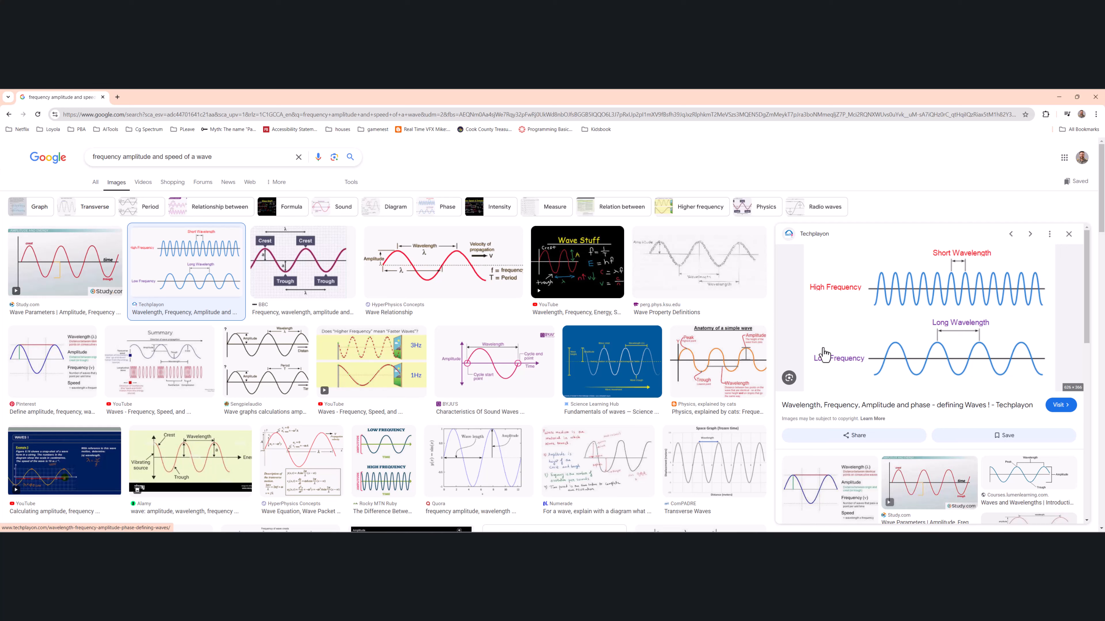
double_click(141, 158)
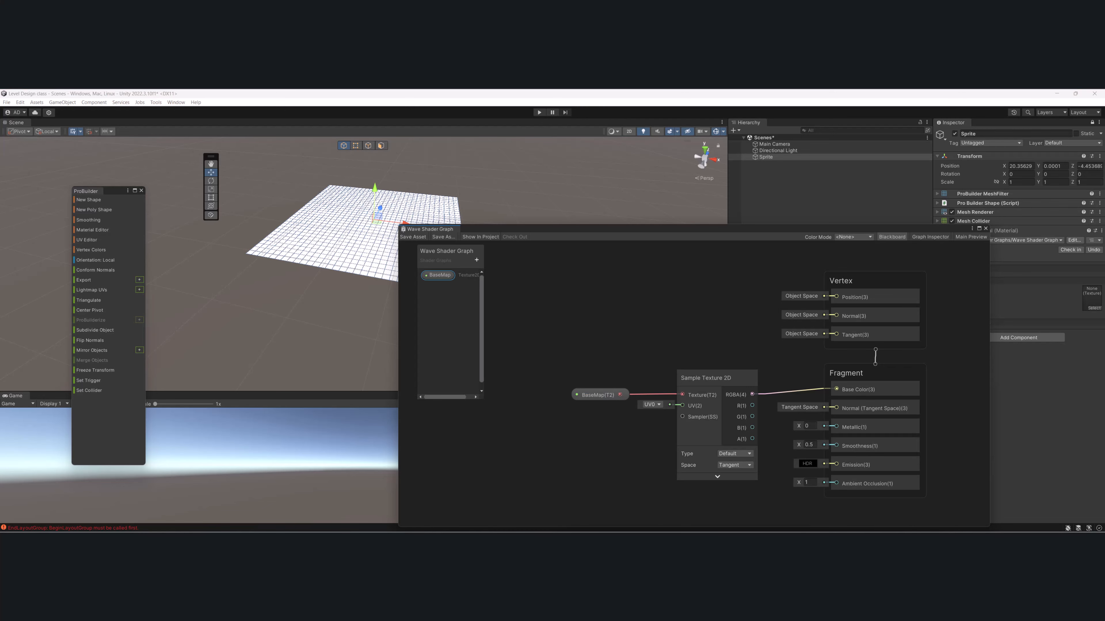
- Switch back to Unity and create a Float property named Frequency in Wave Shader Graph
click(476, 260)
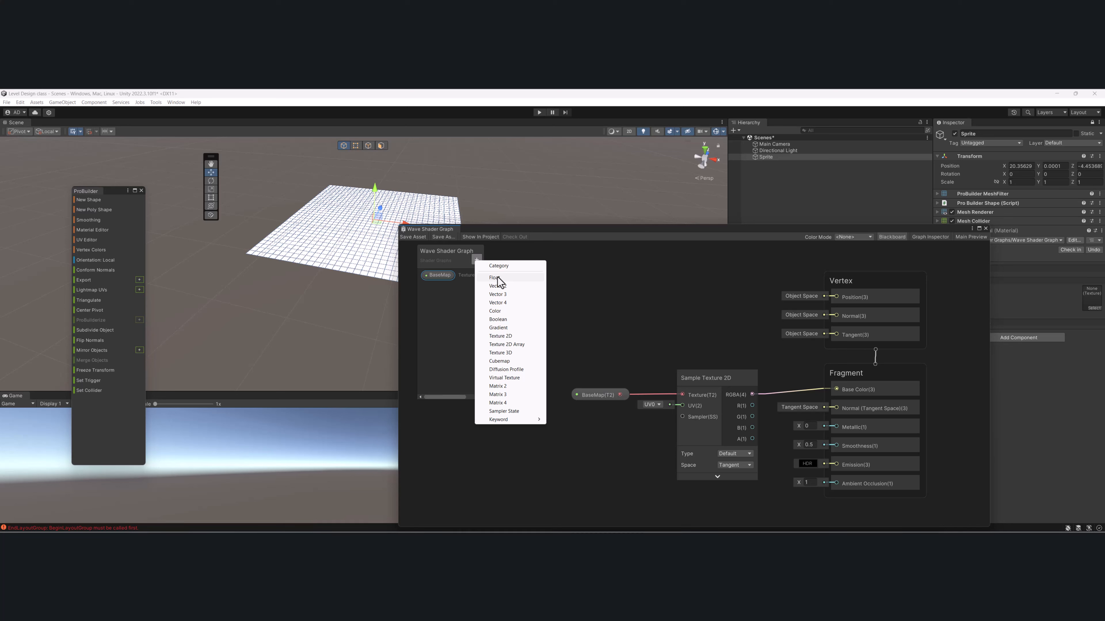
click(495, 277)
text(Fre)
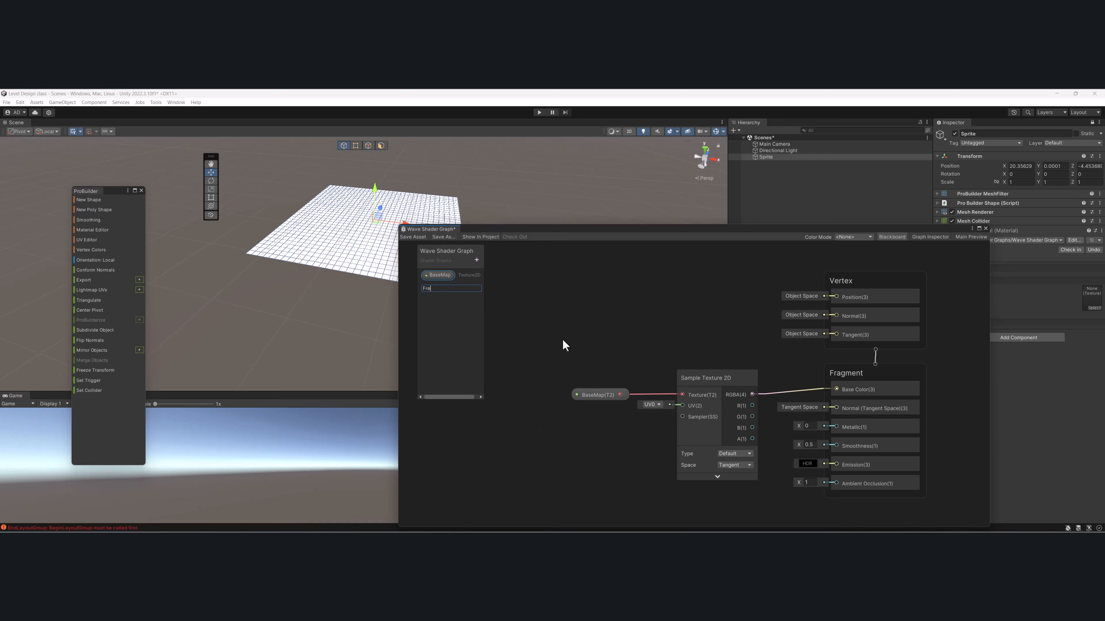
text(quency)
key(Return)
- Create a Float property named Amplitude in the graph's blackboard
click(476, 261)
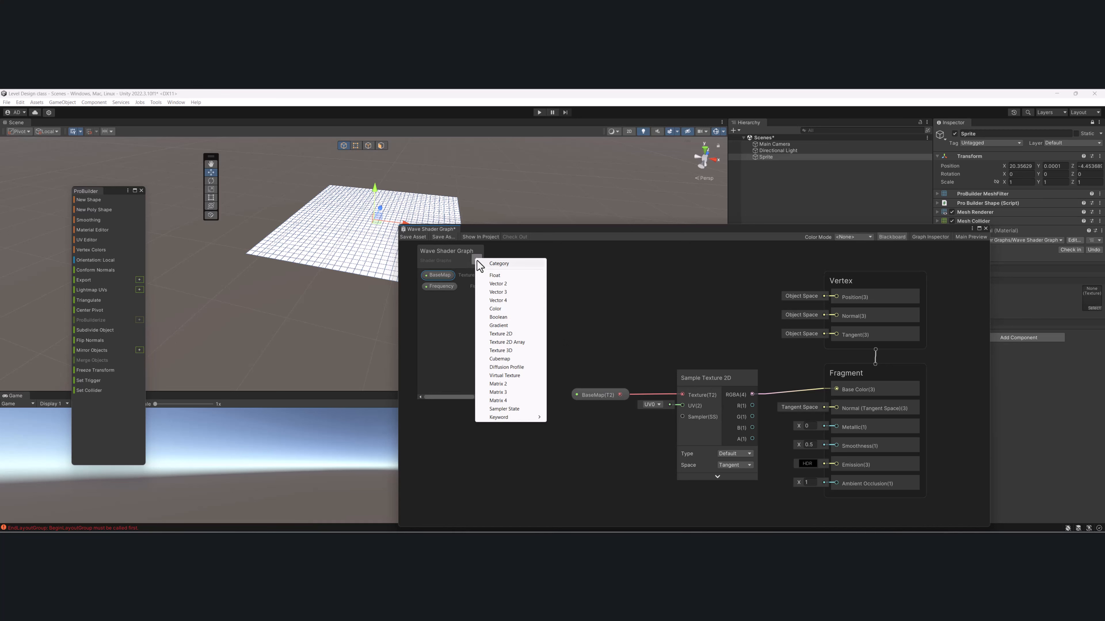
click(495, 277)
text(Am)
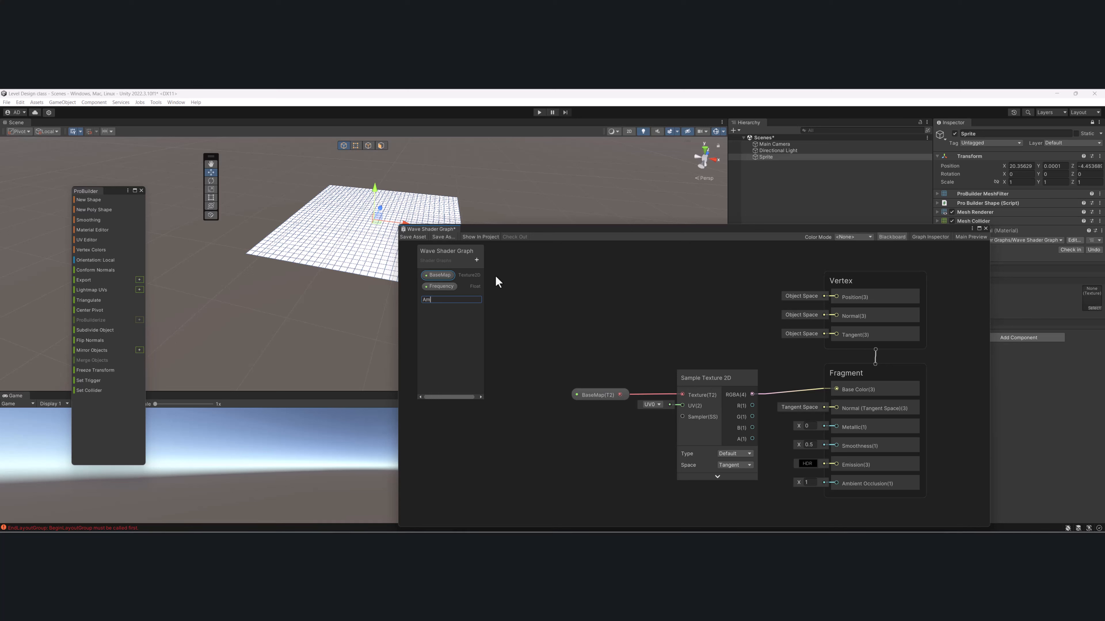
text(plitude)
key(Return)
- Create a Float property named Speed in the graph's blackboard
click(476, 261)
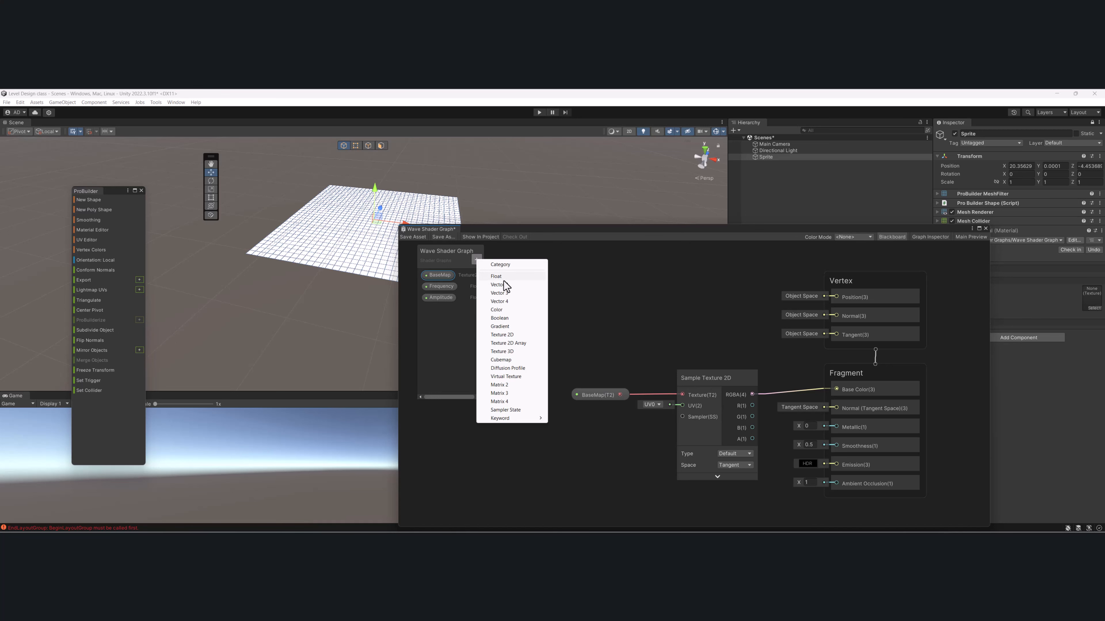
click(502, 279)
text(Speed)
key(Return)
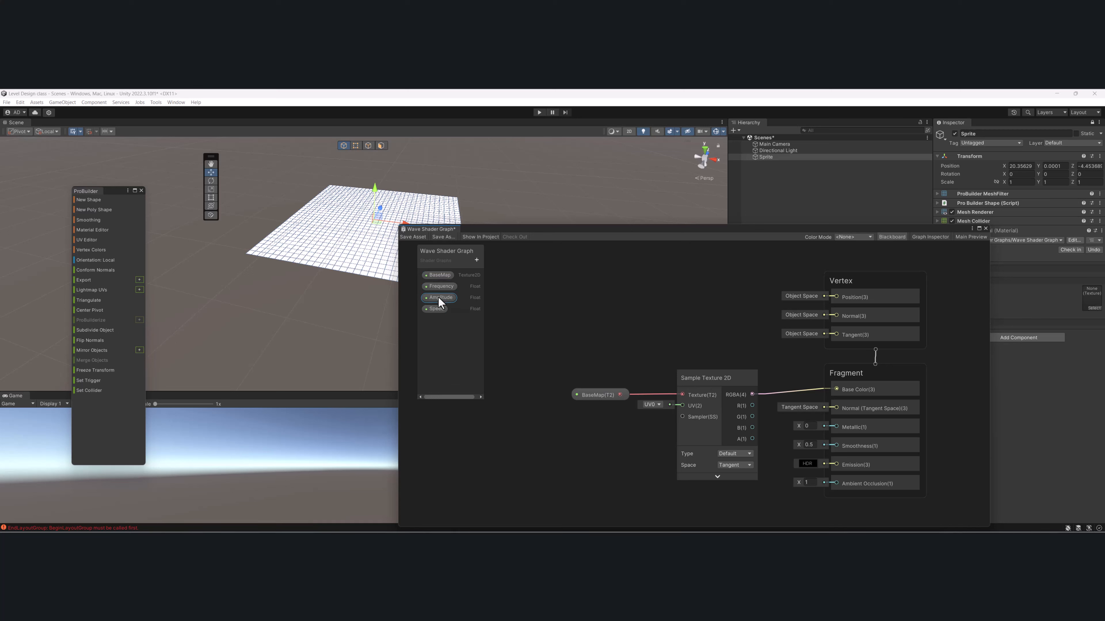
- Place the Speed, Frequency and Amplitude properties on the canvas, stacked together in free space before the Vertex block
drag(435, 310, 543, 355)
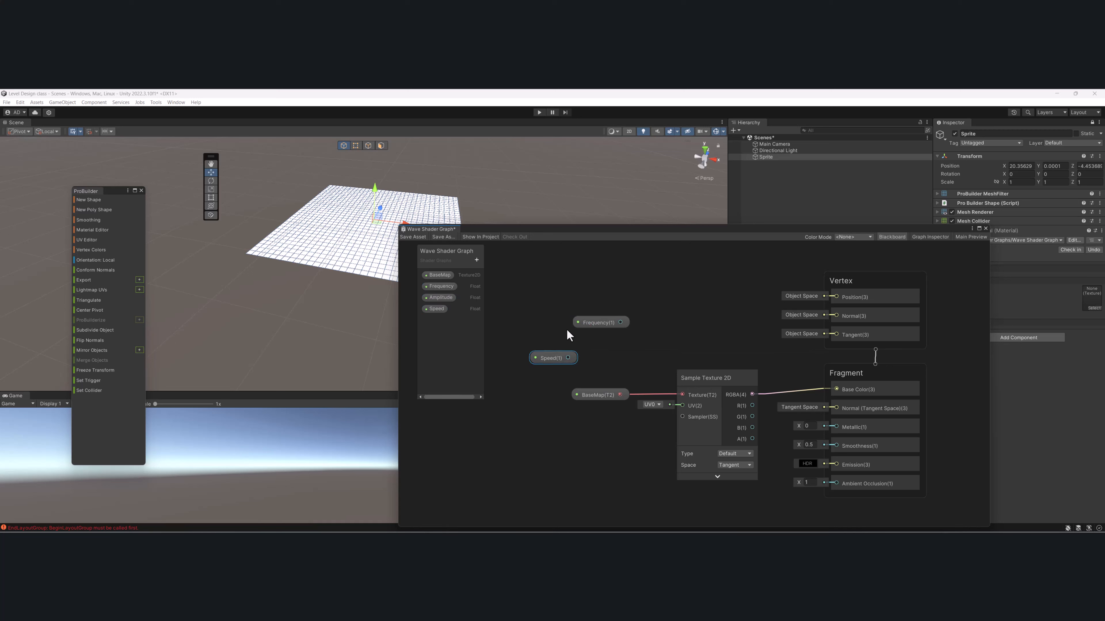
drag(589, 321, 556, 327)
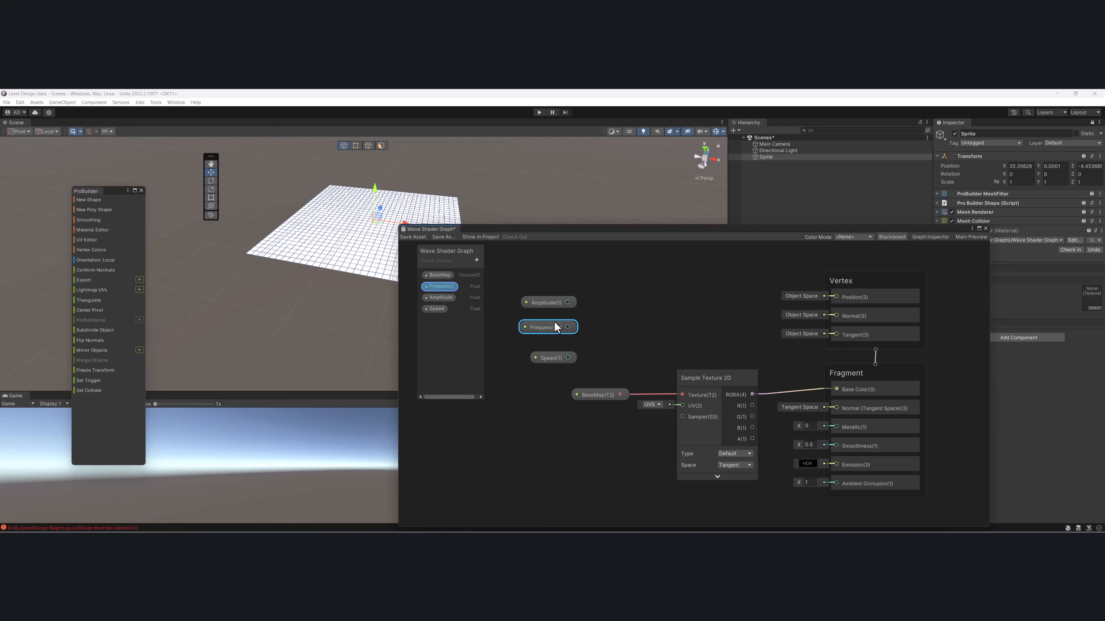
middle_drag(537, 297, 623, 347)
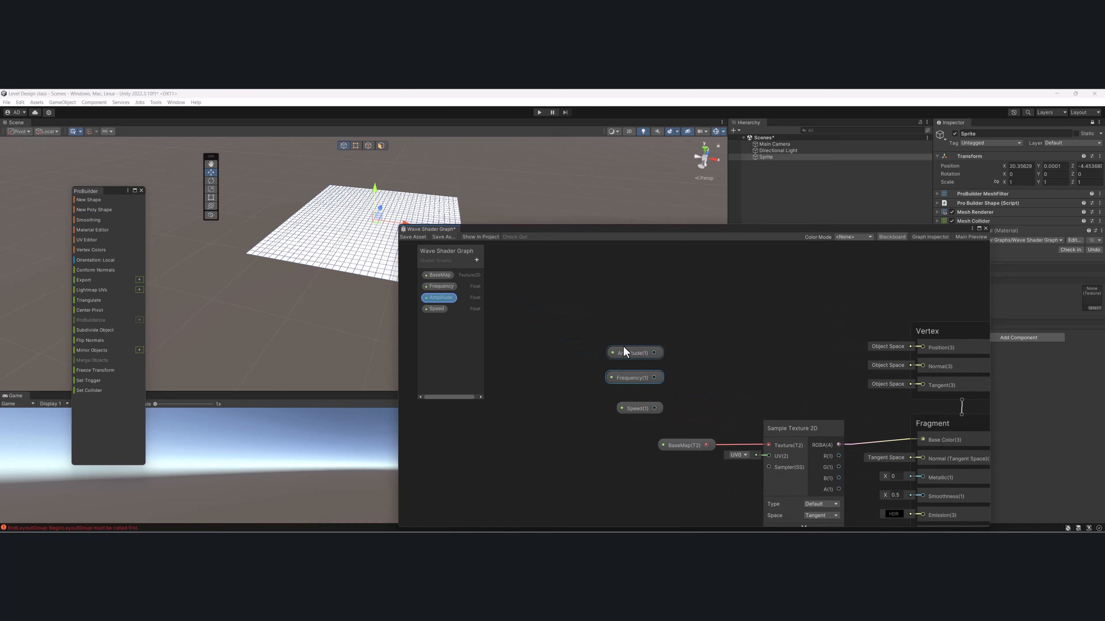
drag(575, 331, 604, 353)
- Add a Position node below the Speed property, set its Space to Object and collapse its preview
click(646, 392)
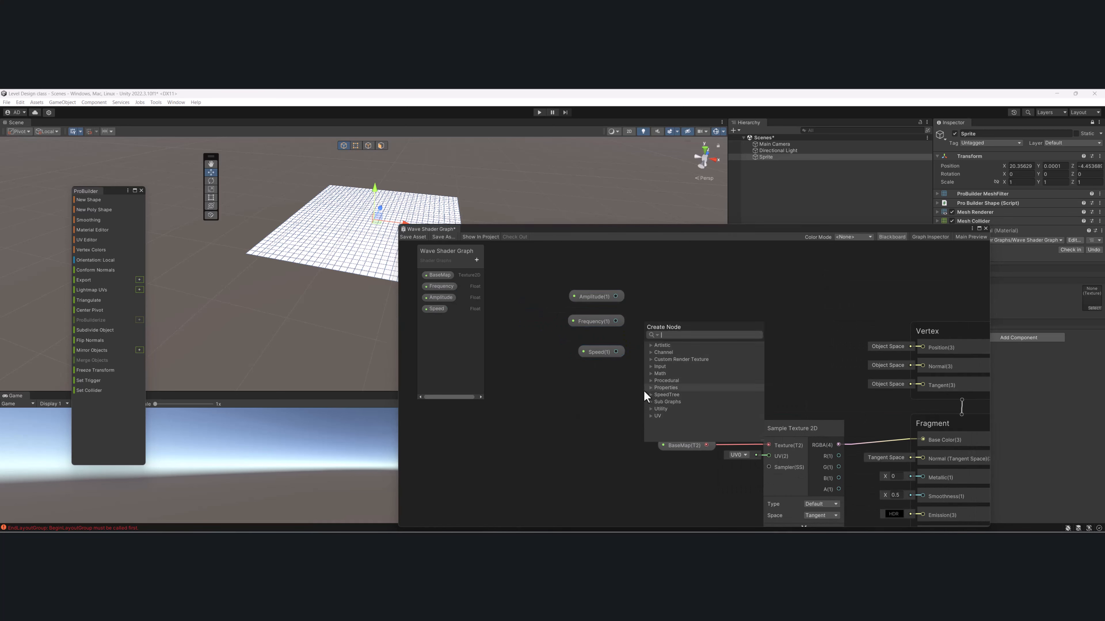
key(space)
text(posi)
key(Return)
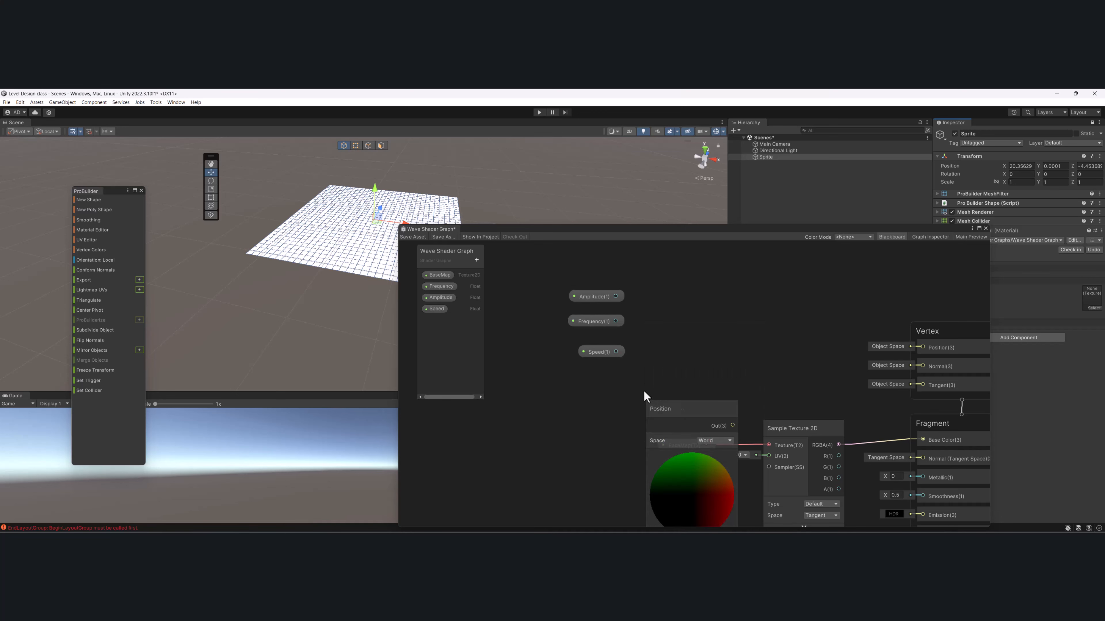
drag(660, 406, 552, 393)
click(605, 430)
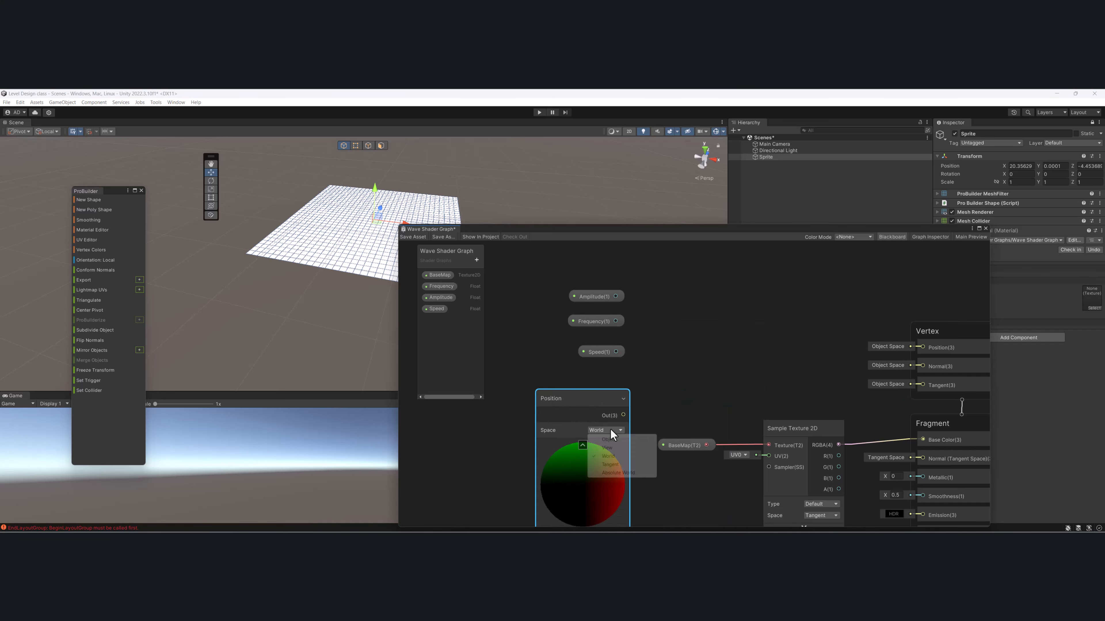
click(590, 440)
click(583, 445)
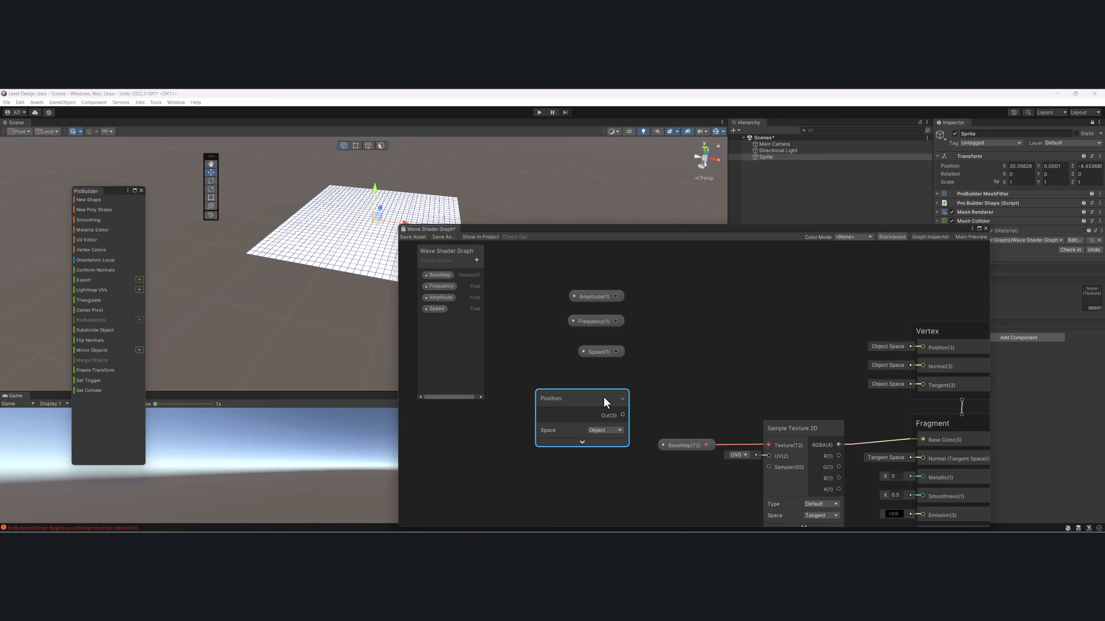
- Arrange the Frequency, Amplitude and Speed properties in a tidy column above the Position node
drag(603, 399, 613, 381)
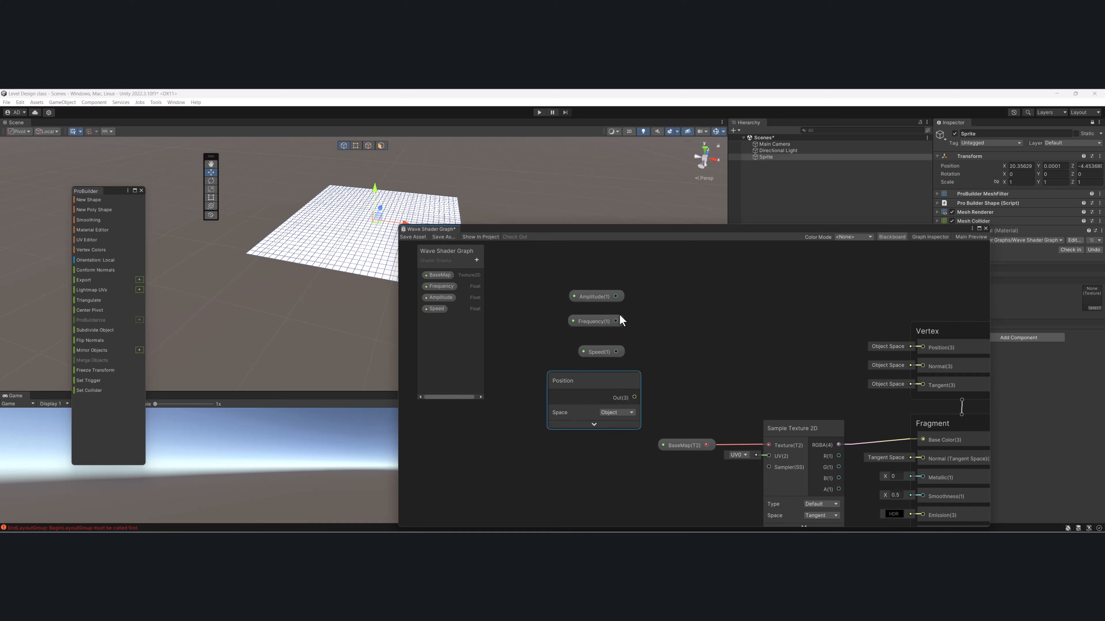
mouse_move(607, 321)
mouse_down()
mouse_move(609, 273)
mouse_move(610, 304)
mouse_up()
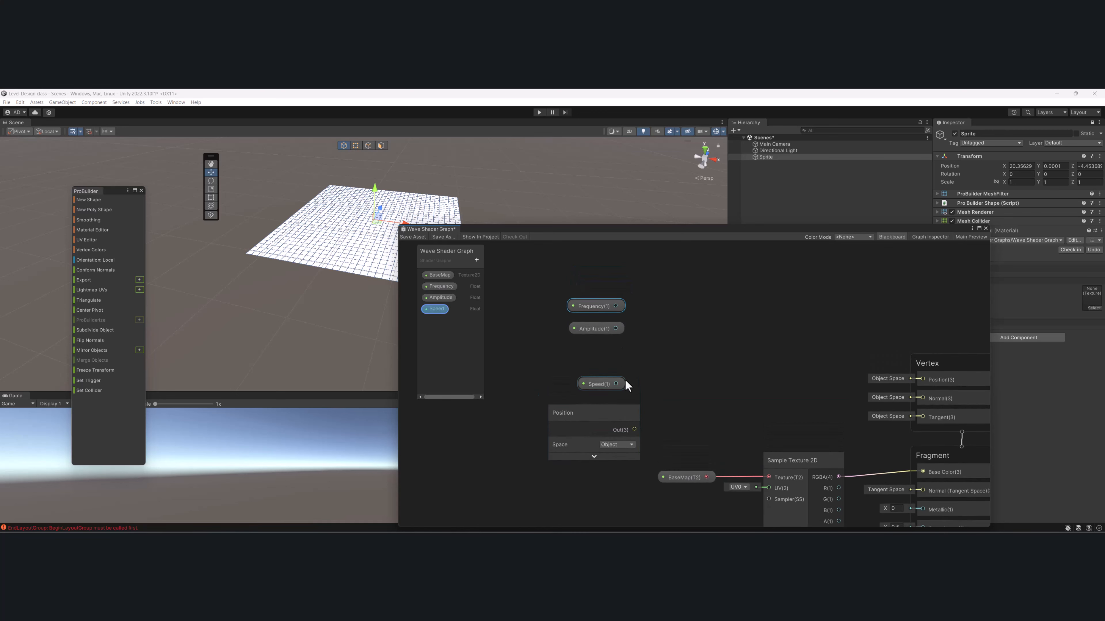
drag(625, 383, 616, 353)
drag(613, 412, 607, 390)
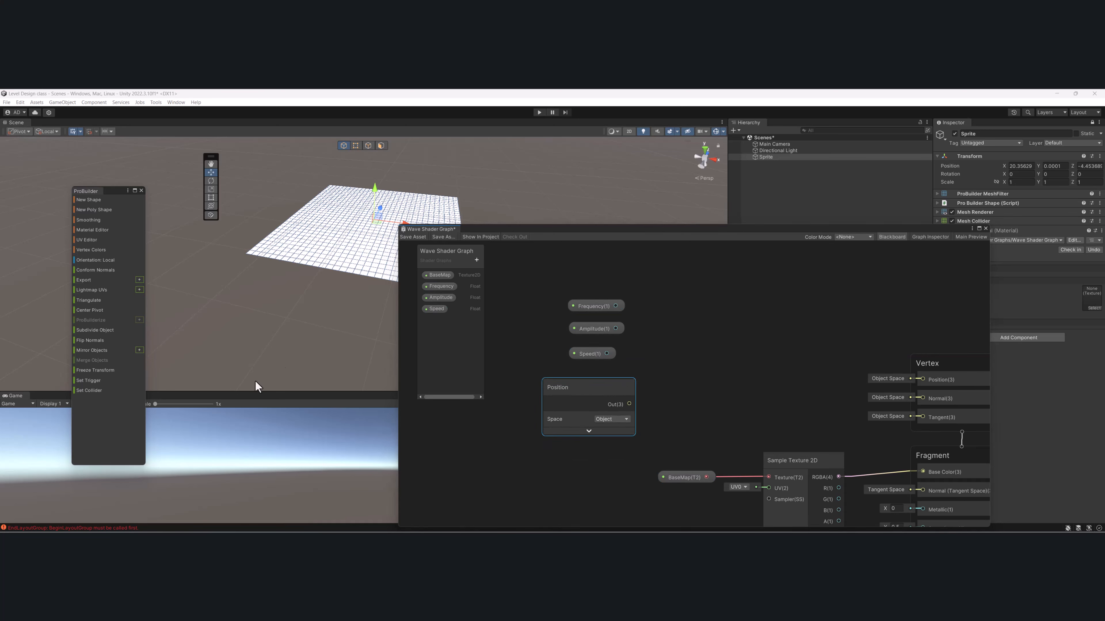
scroll(634, 331, down, 1)
middle_drag(549, 351, 637, 375)
drag(607, 288, 664, 381)
- Move the Shader Graph window clear of the plane and view the plane from a low angle in the scene
drag(580, 232, 656, 256)
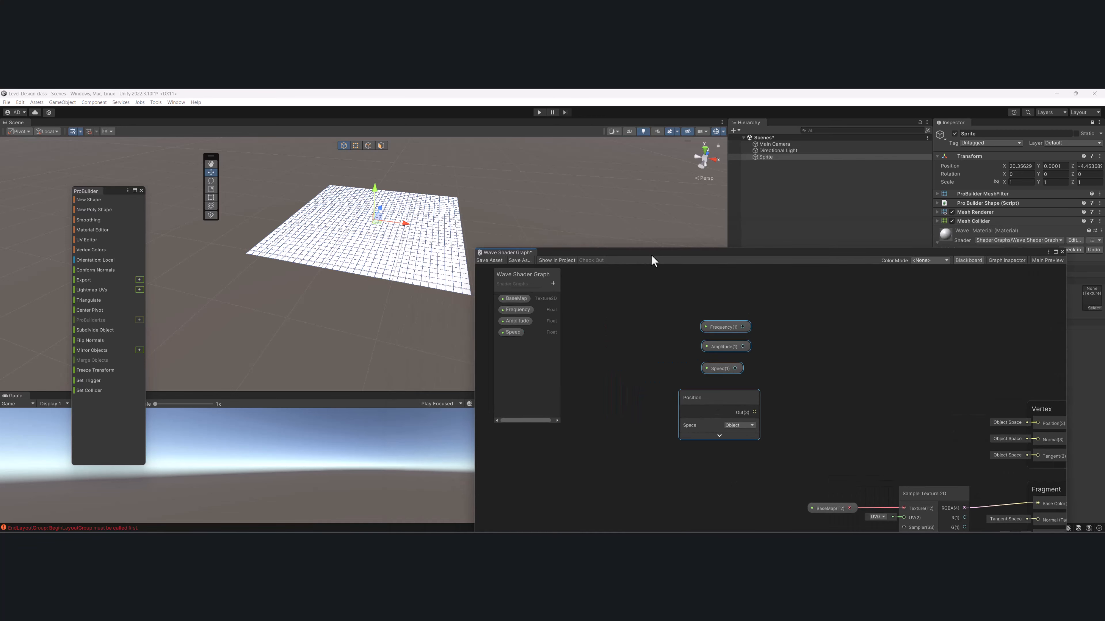
alt+drag(303, 283, 321, 230)
middle_drag(321, 230, 320, 274)
alt+drag(320, 274, 271, 257)
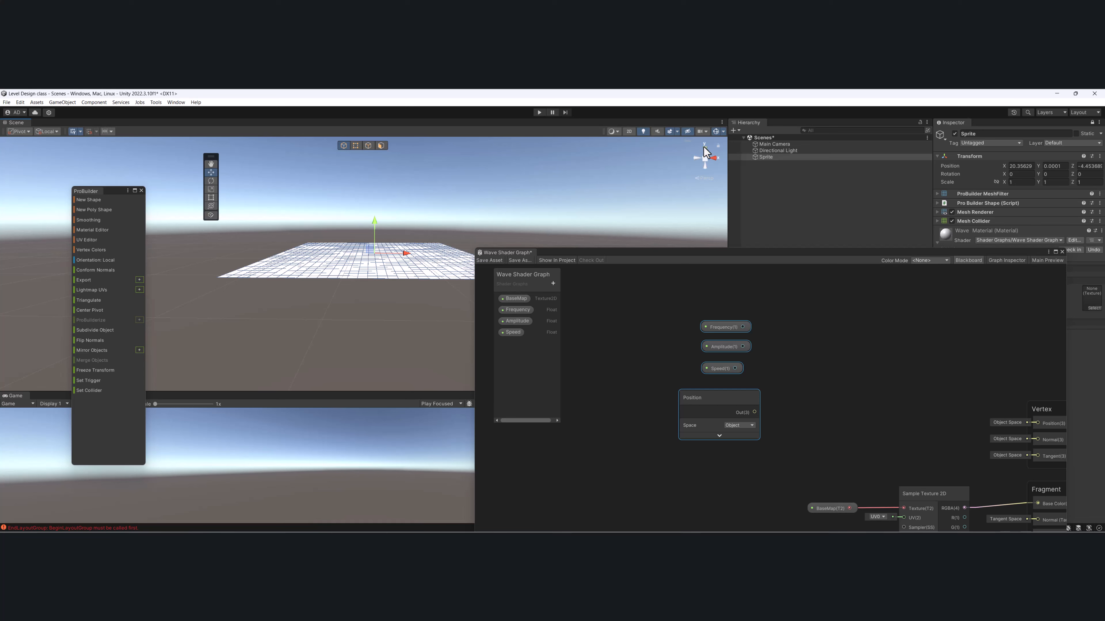
- Create a Split node fed by the Position node's output and place it beside that node
middle_drag(777, 369, 731, 363)
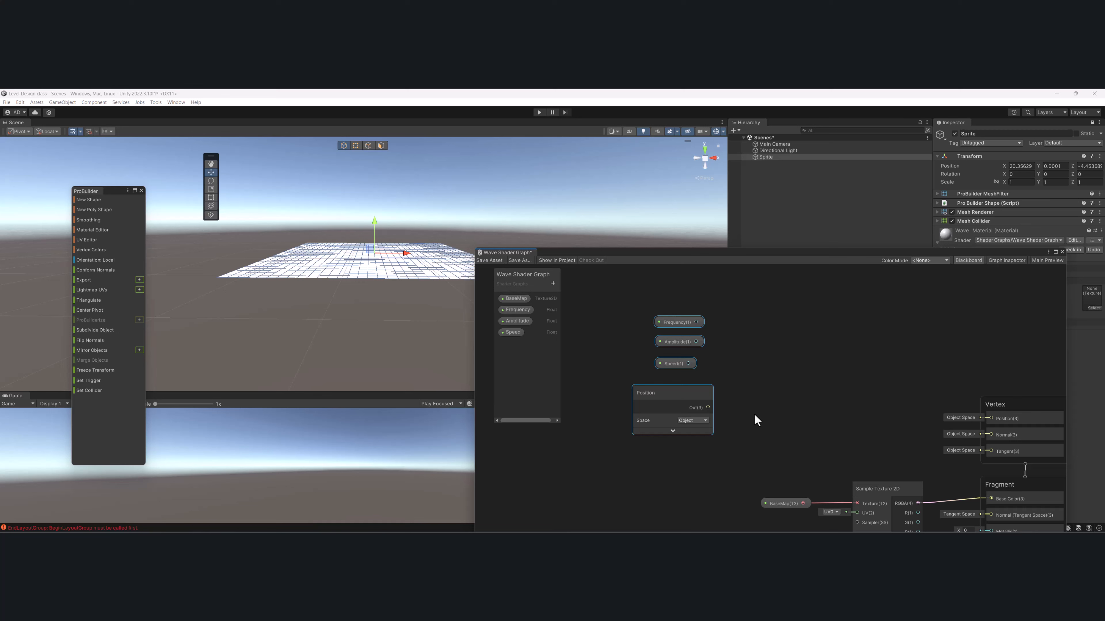
right_click(748, 405)
drag(707, 408, 736, 409)
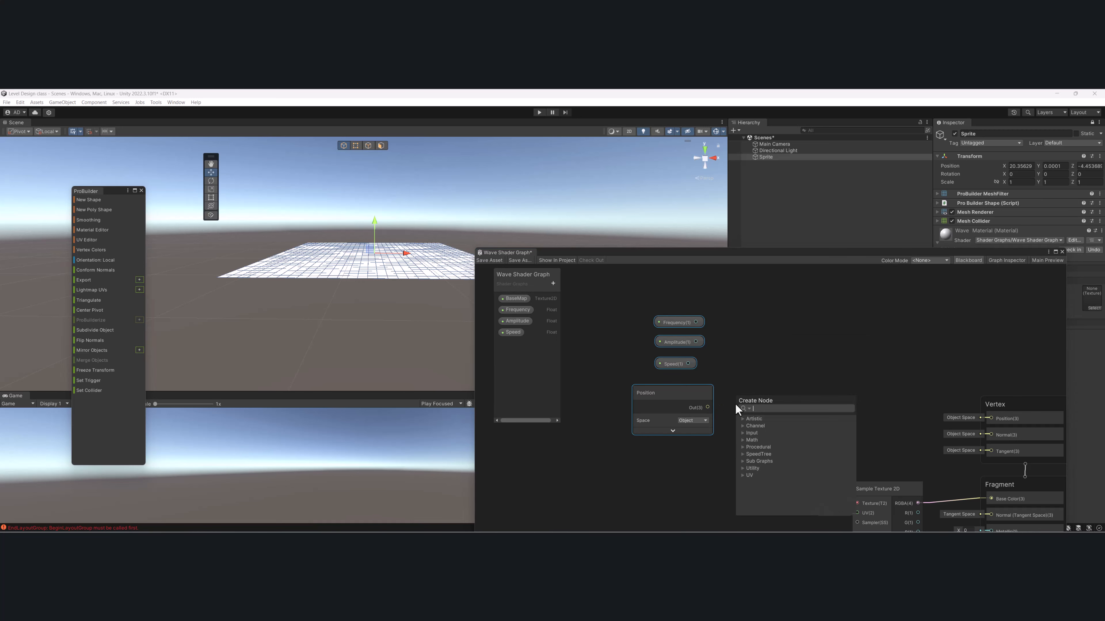
text(split)
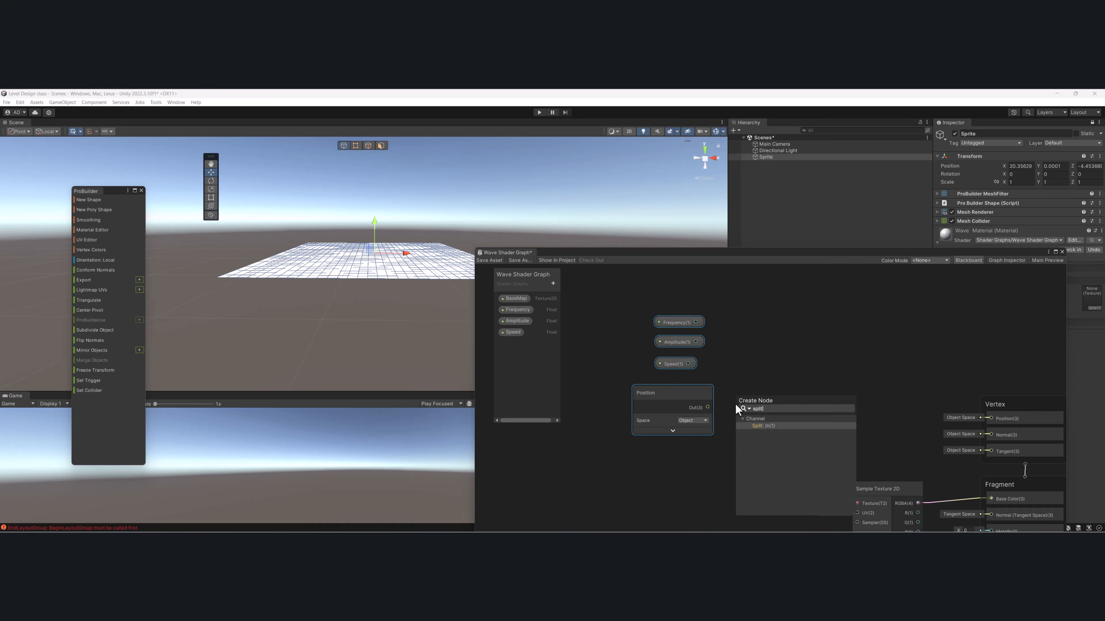
key(Return)
drag(750, 400, 752, 390)
- Create a Vector 3 node with its X input fed by the Split node's R output, placed beside Split
middle_drag(800, 382, 745, 341)
drag(719, 360, 749, 359)
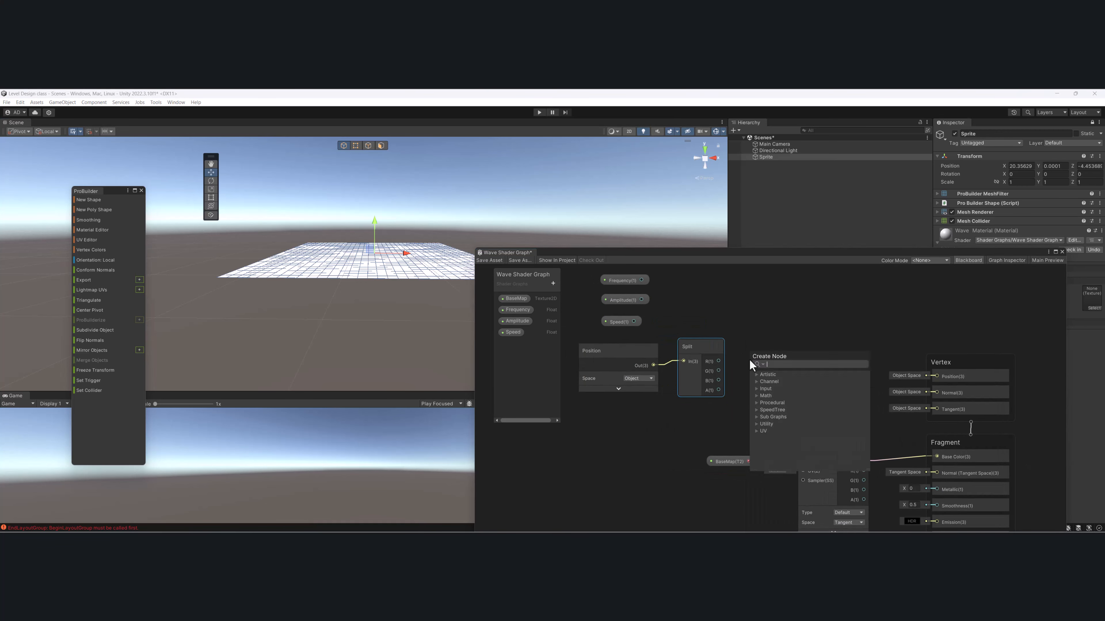
text(vector)
key(Down)
key(Down)
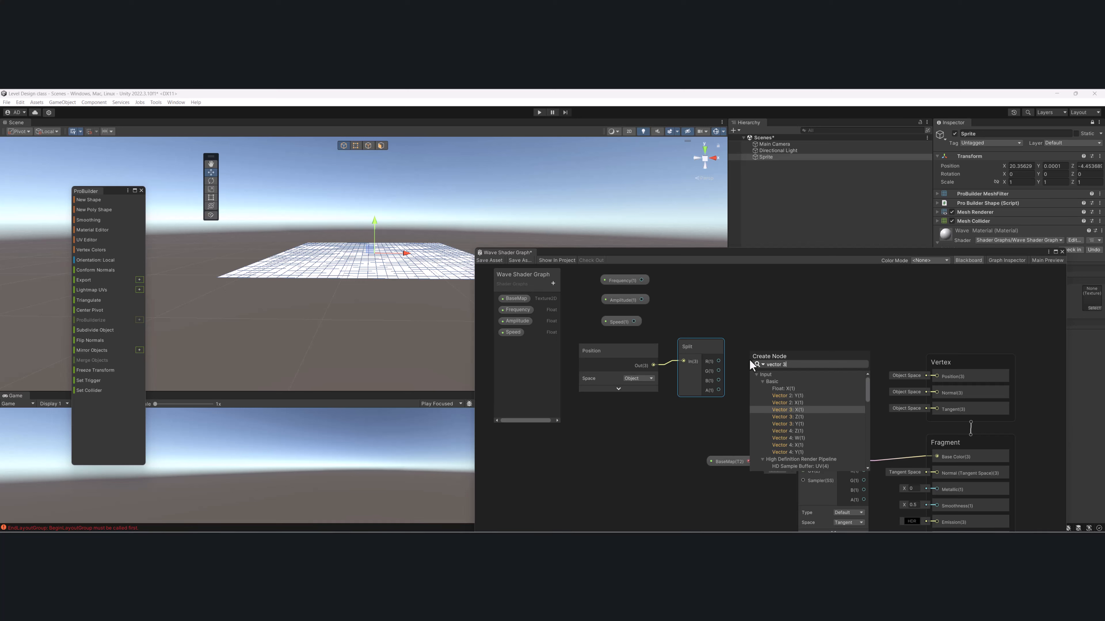
key(Return)
drag(761, 356, 782, 349)
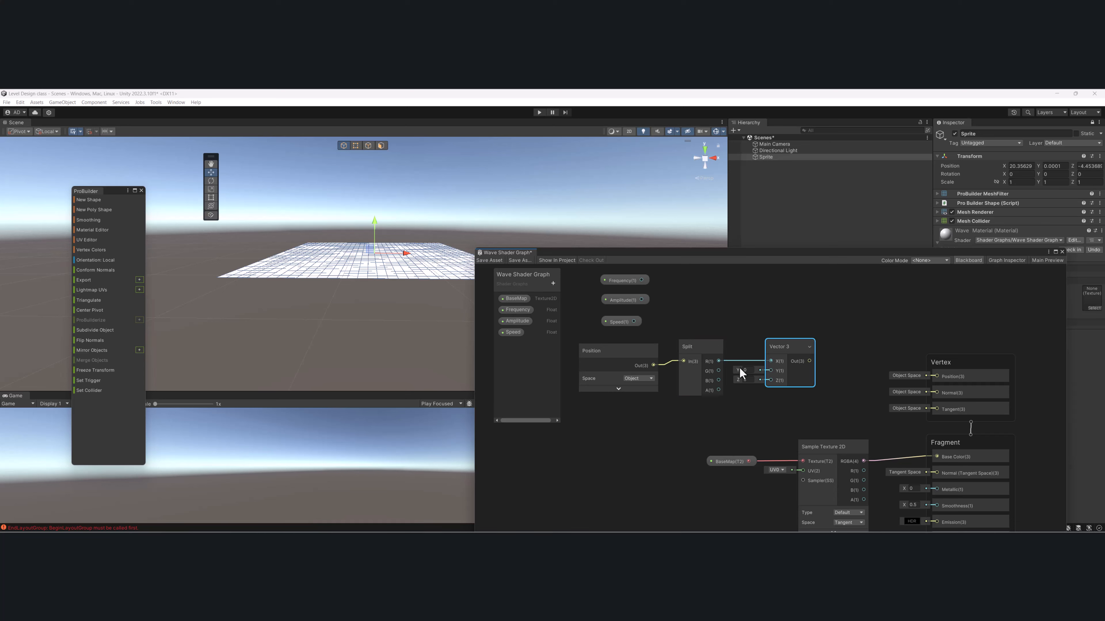
- Connect Split's B output to Vector 3's Z input and Vector 3's output to the Vertex block's Position
drag(718, 381, 771, 380)
middle_drag(697, 342, 696, 353)
drag(712, 344, 781, 407)
mouse_move(778, 352)
mouse_down()
mouse_move(771, 367)
mouse_move(780, 356)
mouse_up()
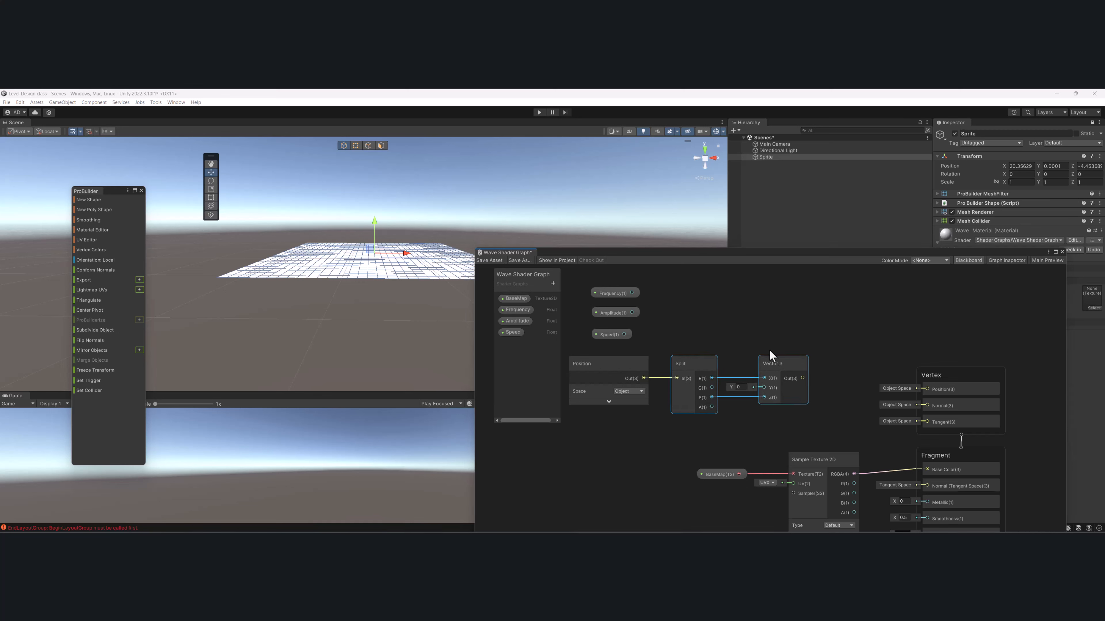
drag(803, 377, 927, 392)
- Move the Vector 3, texture and output nodes away from Split to leave working space, and reposition the graph window
middle_drag(708, 374, 855, 384)
drag(735, 291, 846, 428)
drag(829, 377, 720, 380)
click(762, 469)
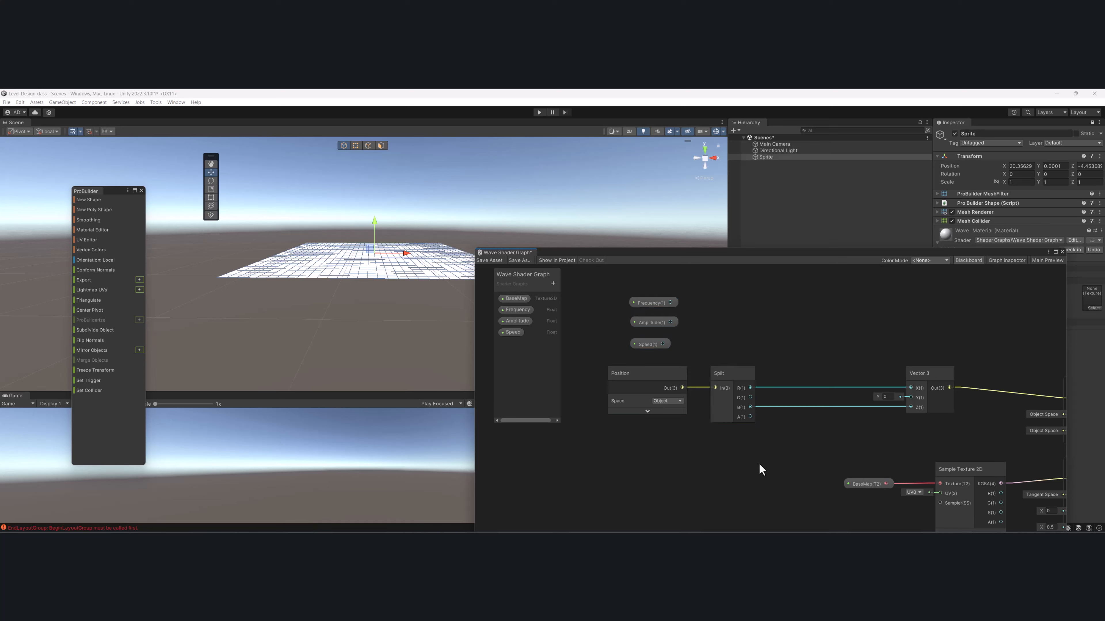
scroll(750, 425, down, 3)
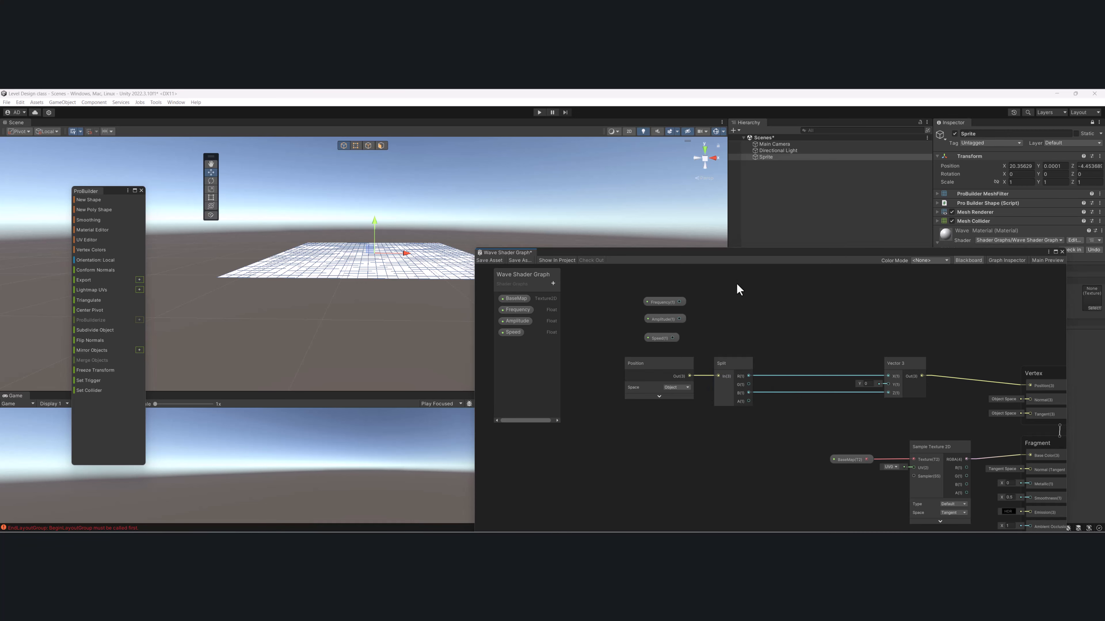
drag(726, 251, 641, 194)
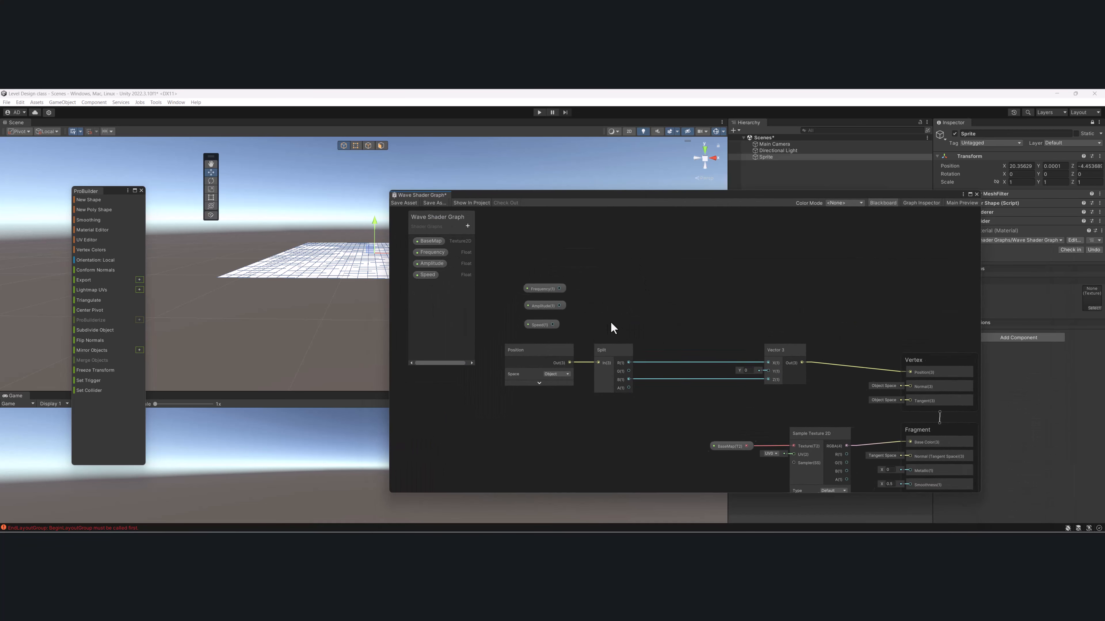
scroll(610, 322, up, 2)
middle_drag(617, 319, 670, 292)
scroll(669, 300, down, 3)
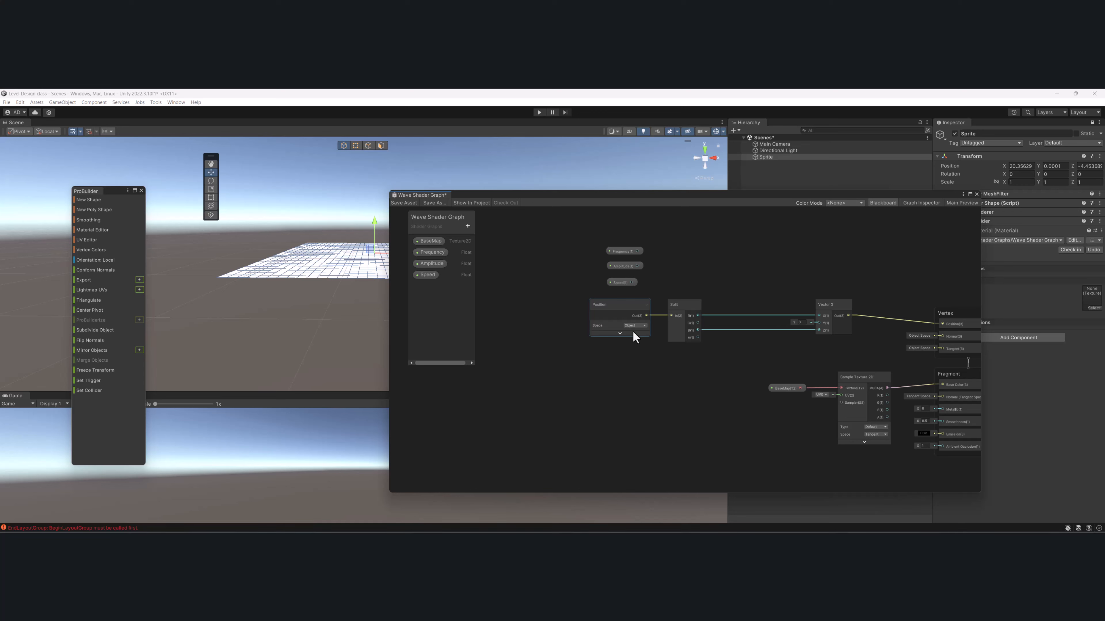
middle_drag(869, 264, 788, 276)
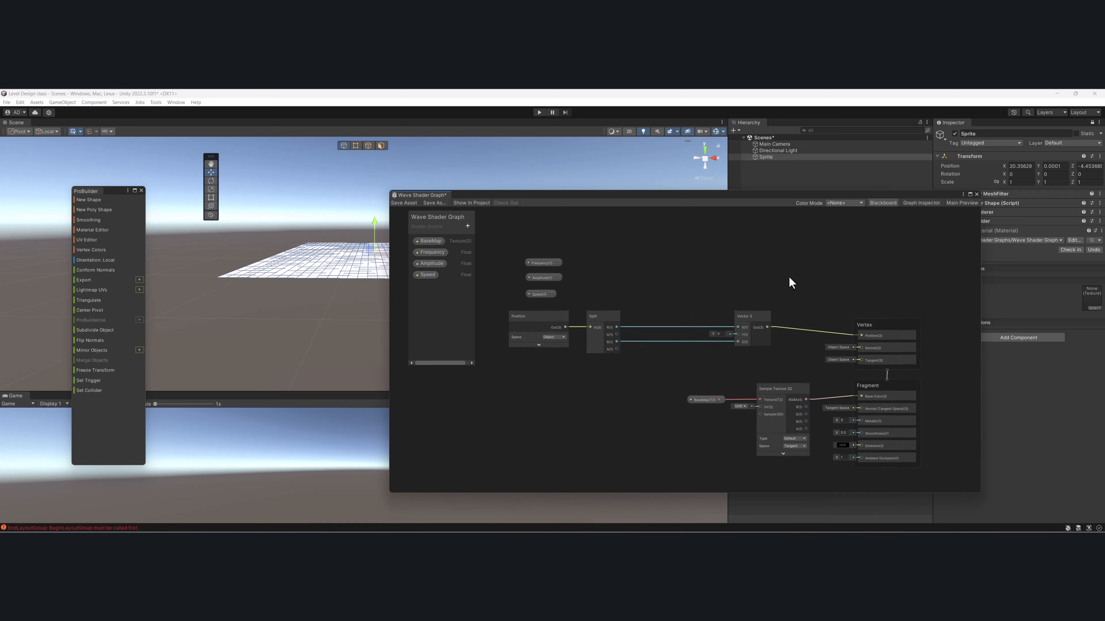
- Add a Subtract node with its preview collapsed, feeding Split's G output only into A and its output into Vector 3's Y
scroll(717, 314, up, 3)
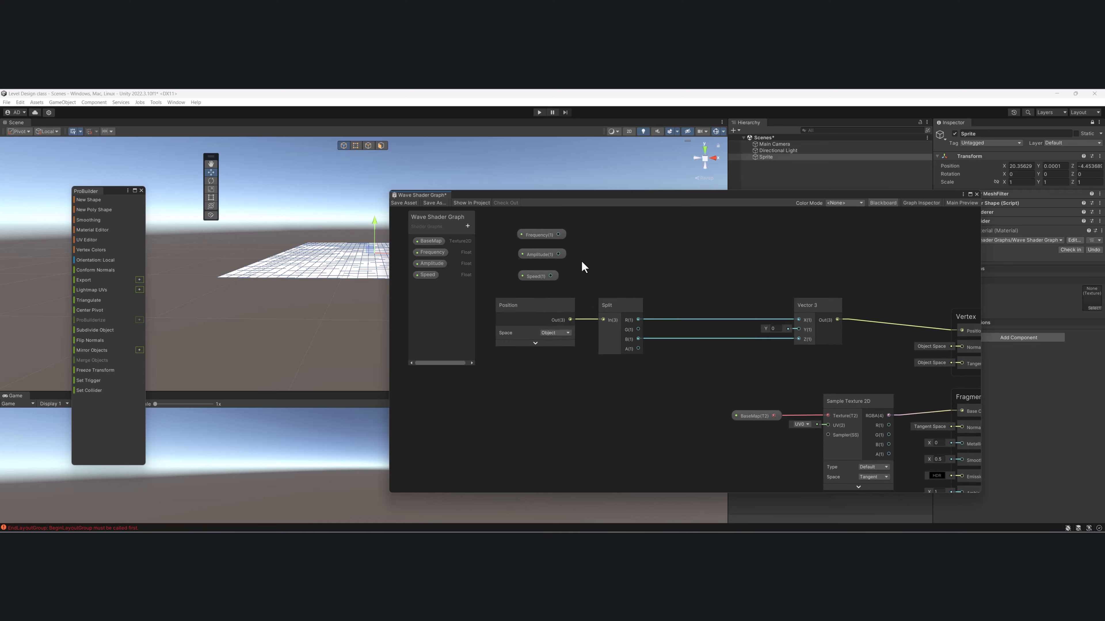
scroll(643, 310, up, 2)
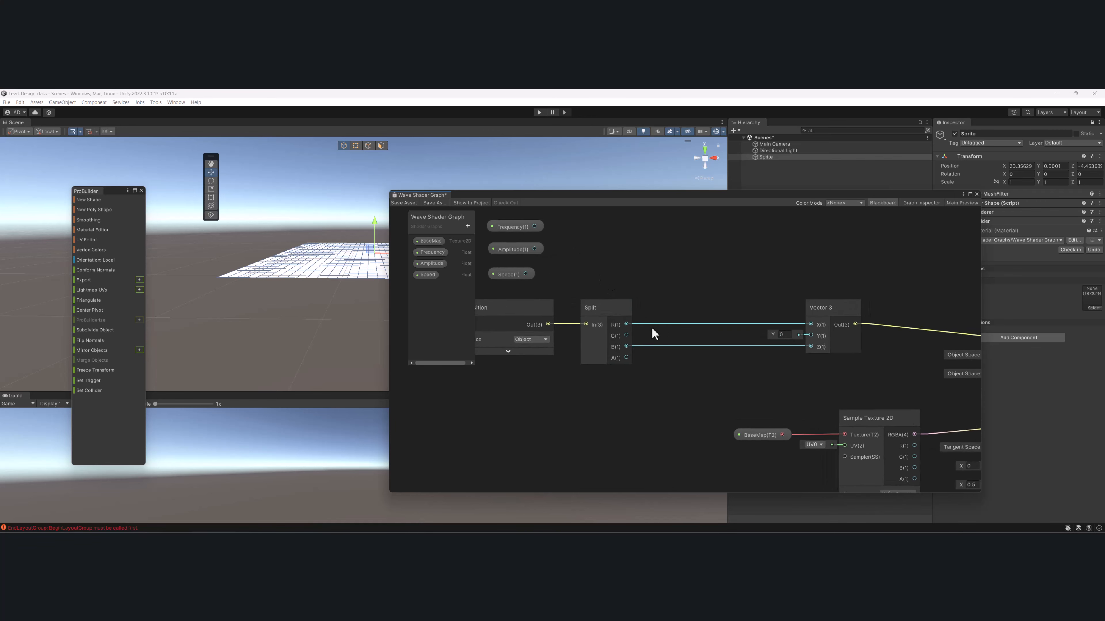
drag(626, 347, 667, 265)
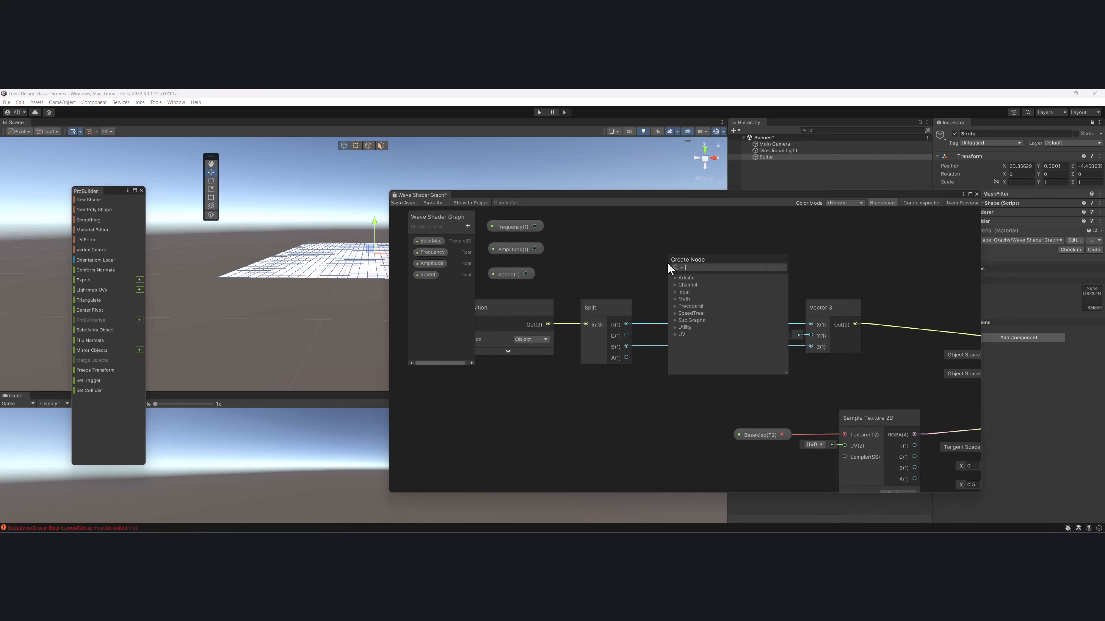
text(sub)
key(Return)
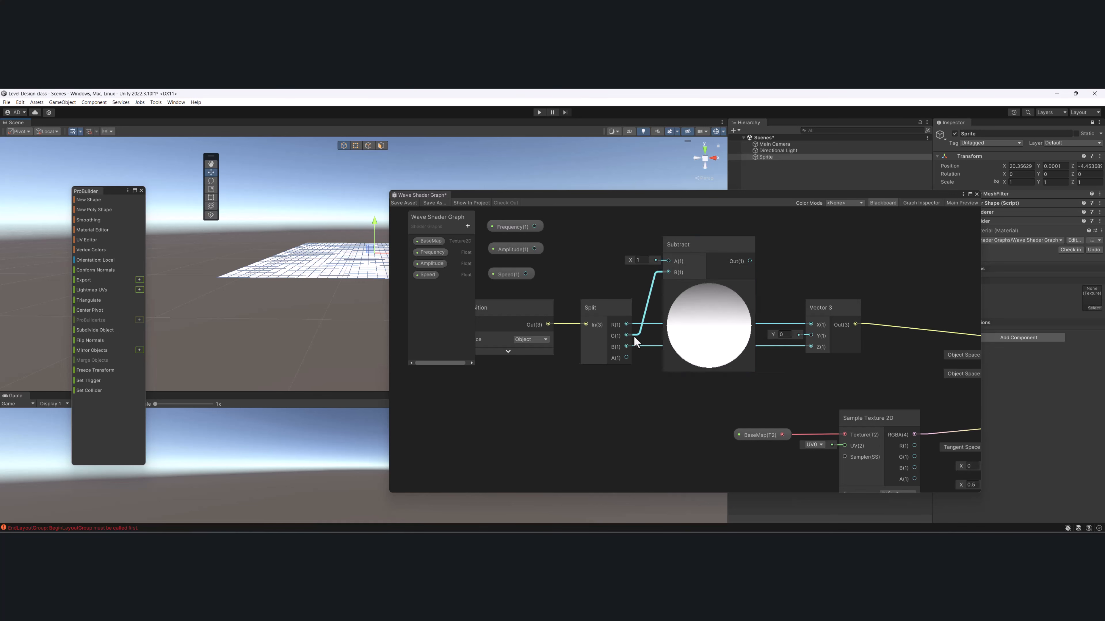
drag(627, 336, 669, 257)
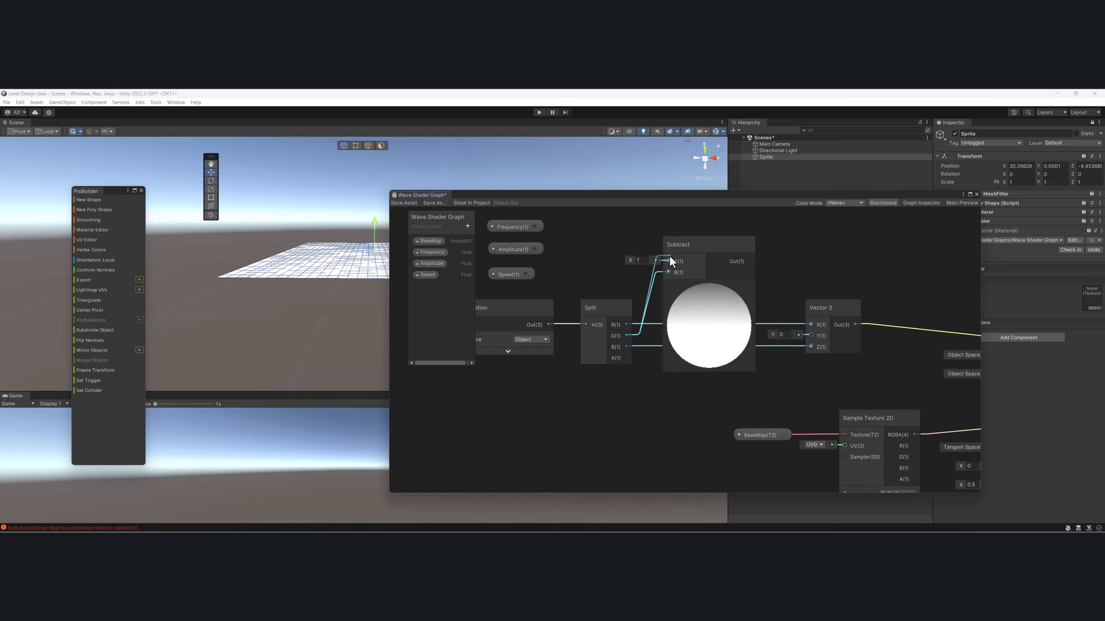
click(658, 274)
key(Delete)
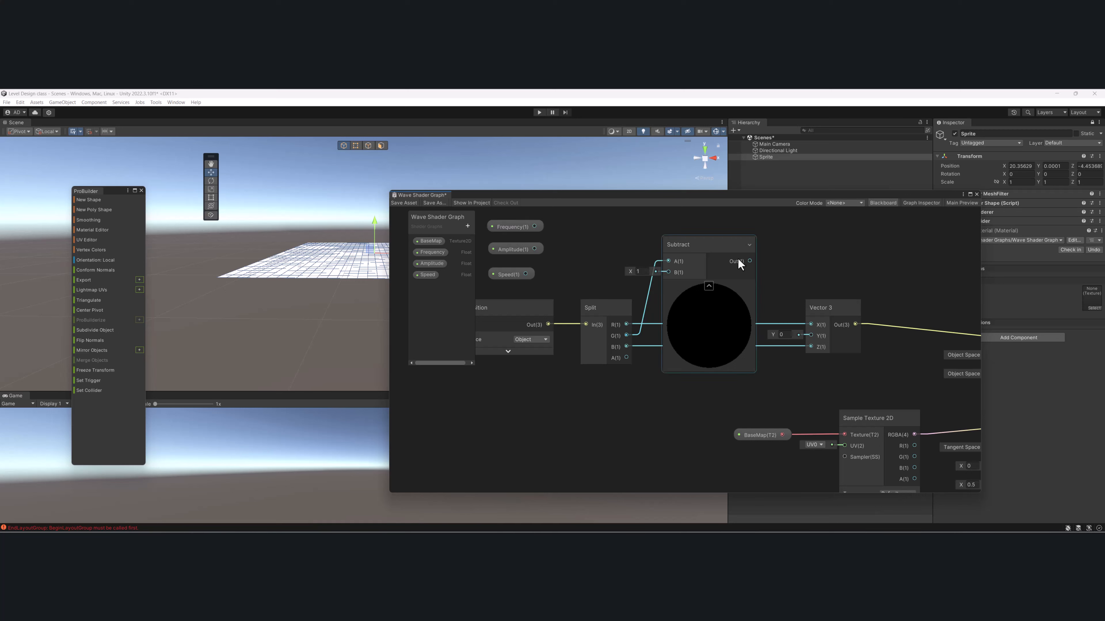
click(709, 285)
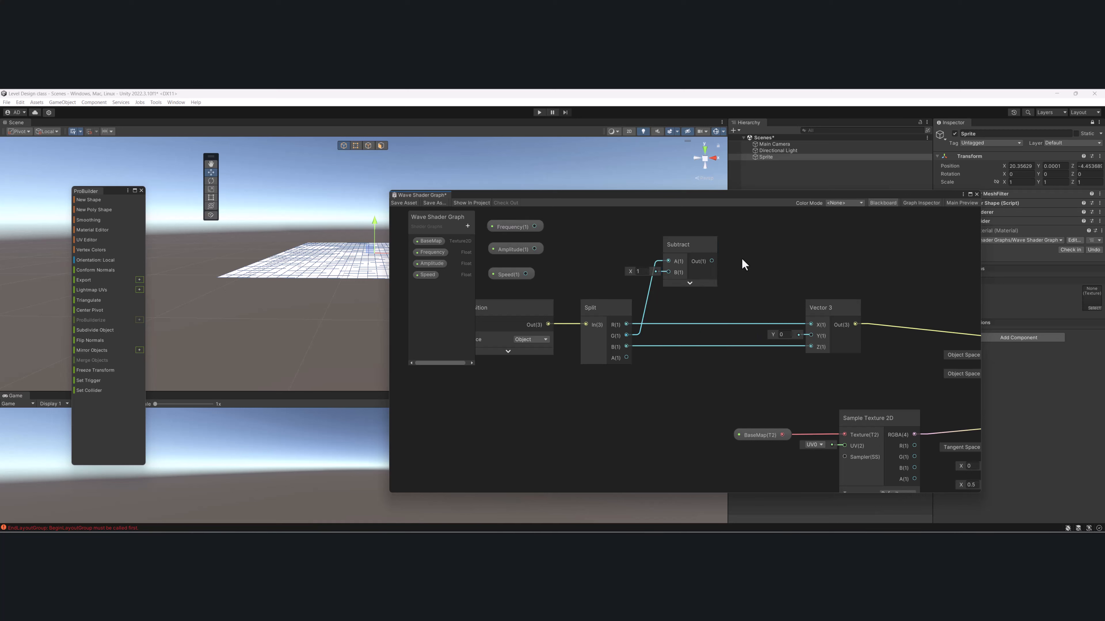
drag(711, 261, 801, 335)
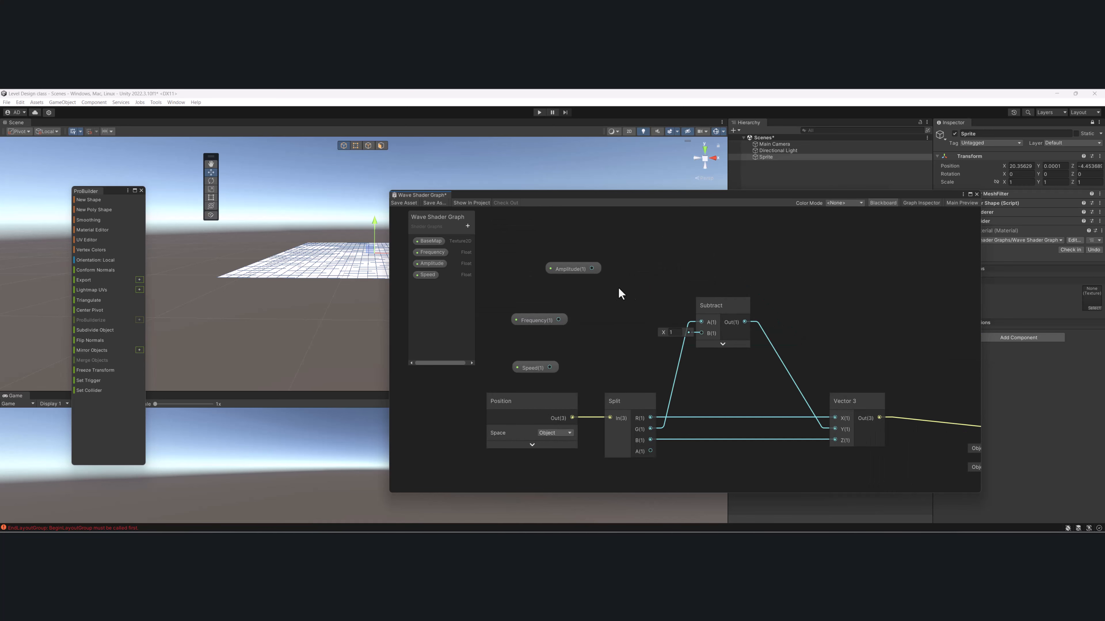
- Create a Multiply node with the Amplitude property feeding its A input
click(556, 252)
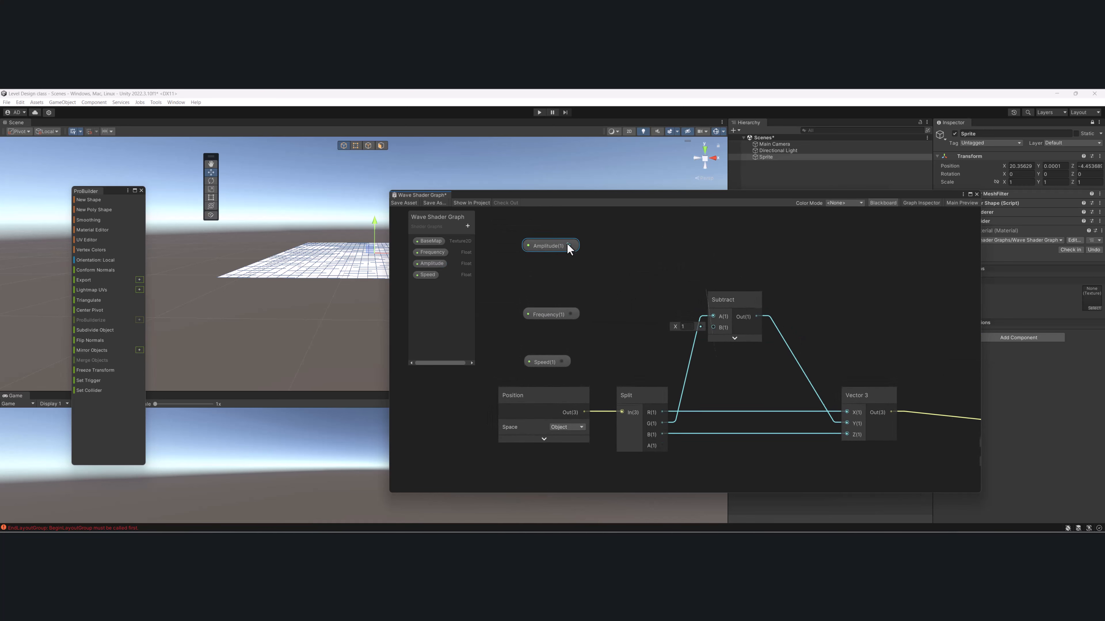
key(space)
text(multi)
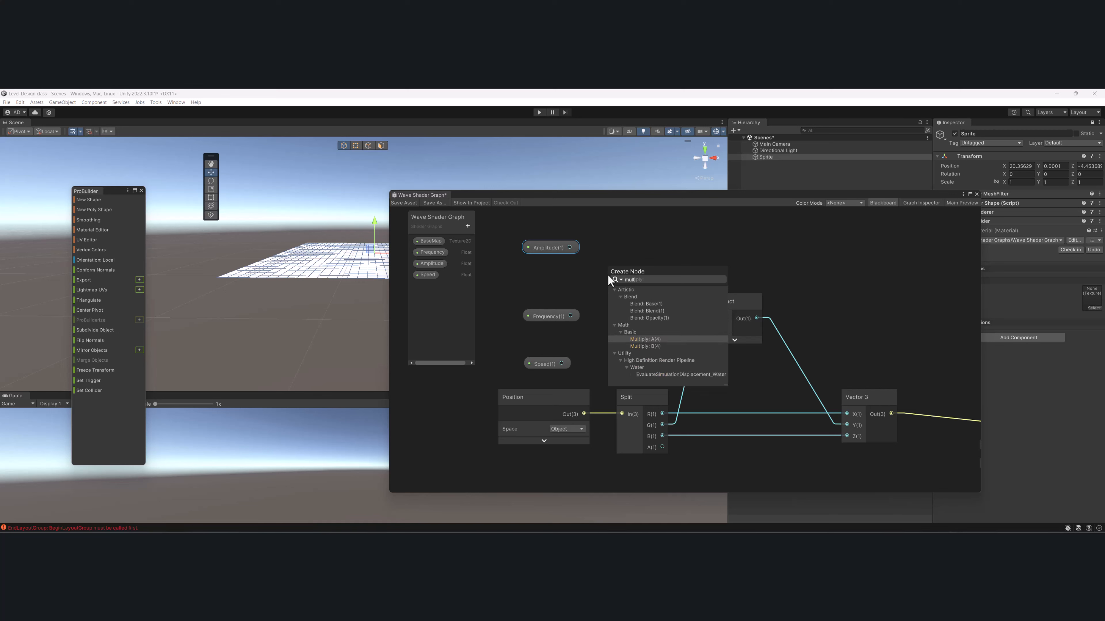
key(Return)
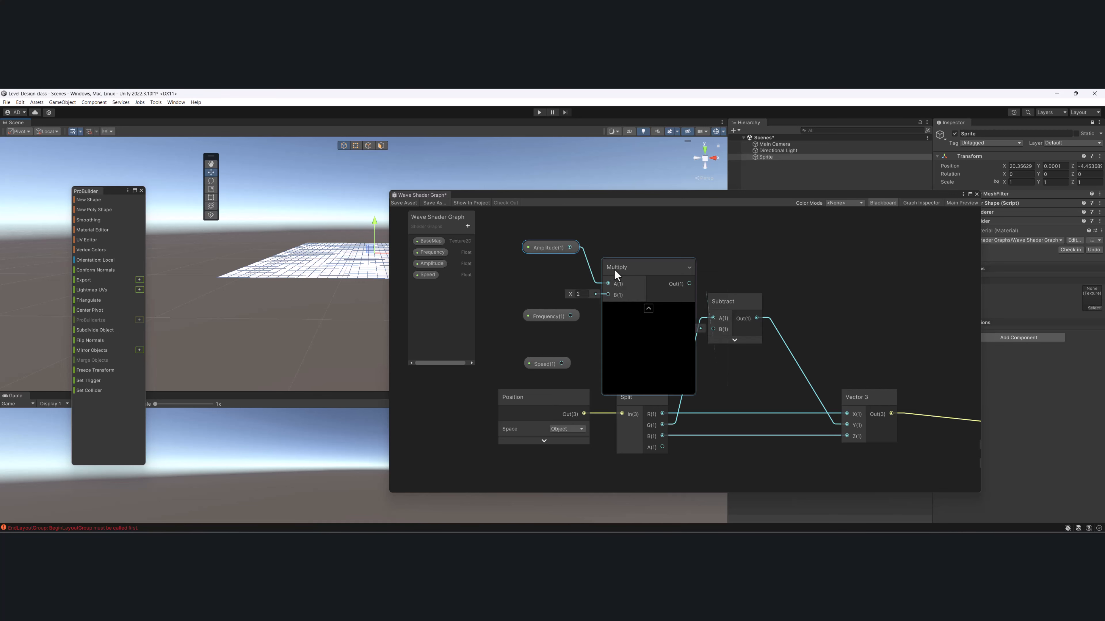
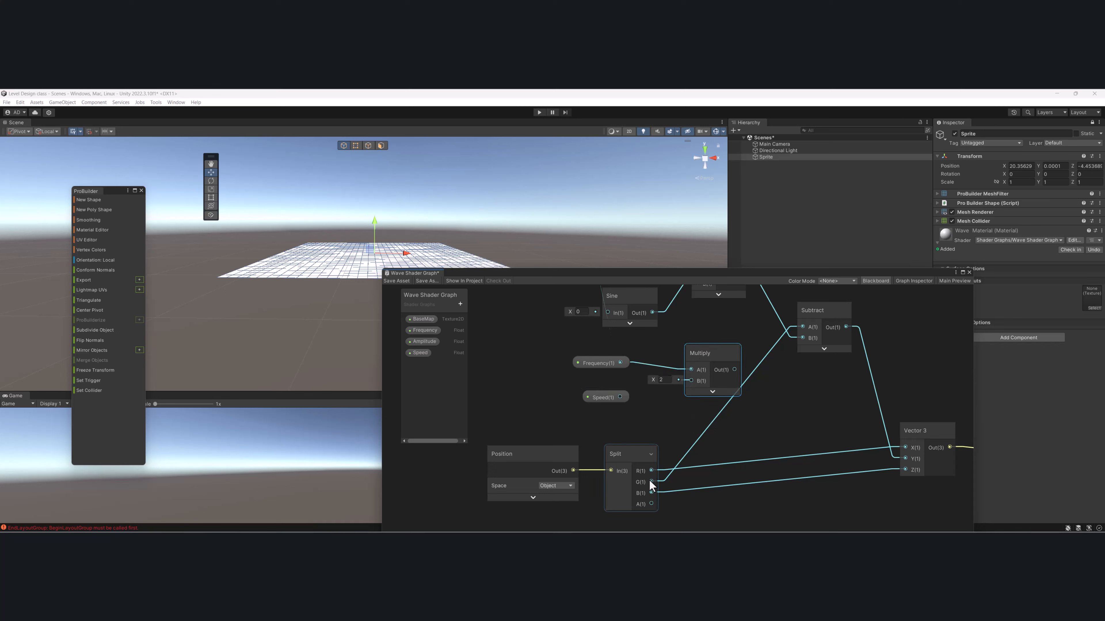
- Connect Split's R output to the B input of the Frequency Multiply node and move the Frequency property closer to it
drag(651, 471, 690, 382)
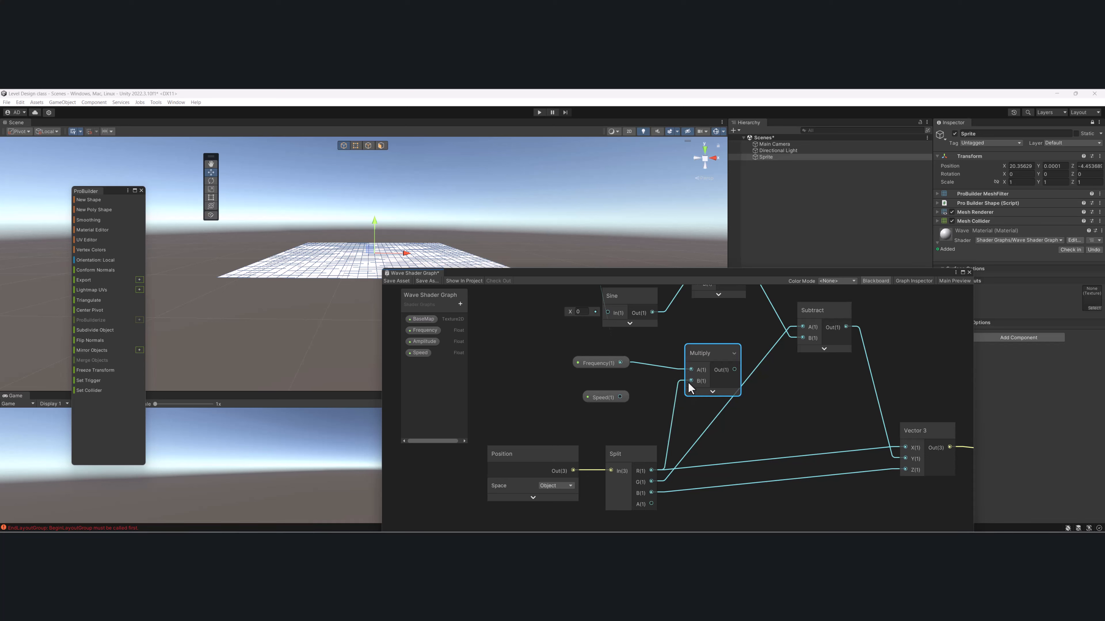
middle_drag(688, 380, 739, 422)
scroll(747, 443, down, 2)
drag(819, 399, 820, 400)
drag(757, 347, 713, 332)
drag(668, 409, 740, 434)
drag(757, 418, 727, 392)
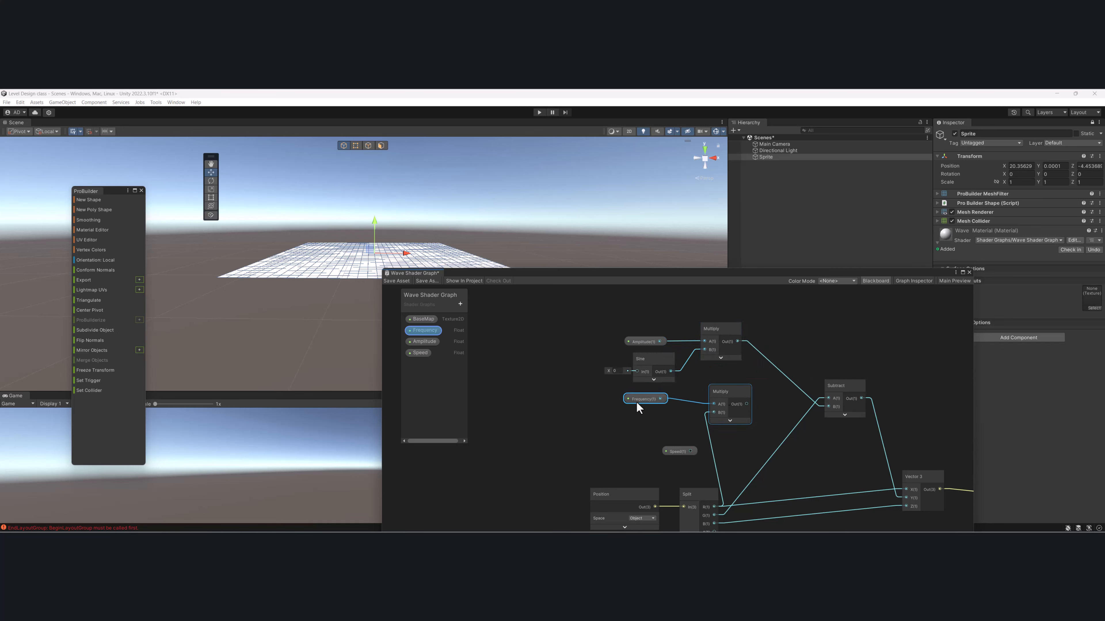
click(639, 412)
scroll(668, 401, up, 3)
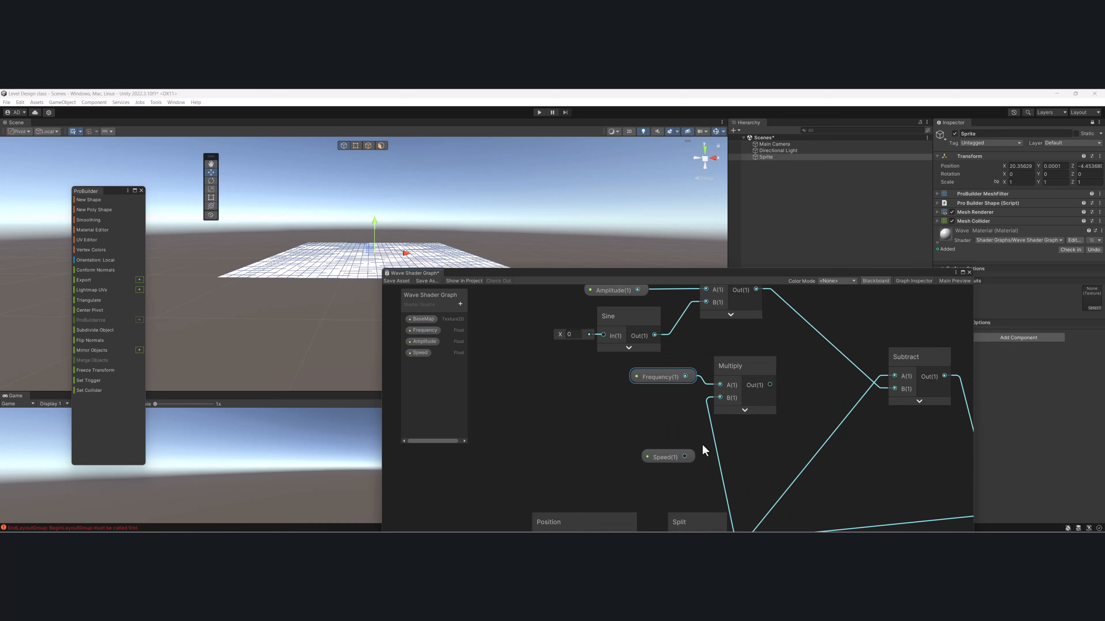
- Move the Speed property further down and shift Frequency together with its Multiply node to the left
drag(602, 481, 569, 510)
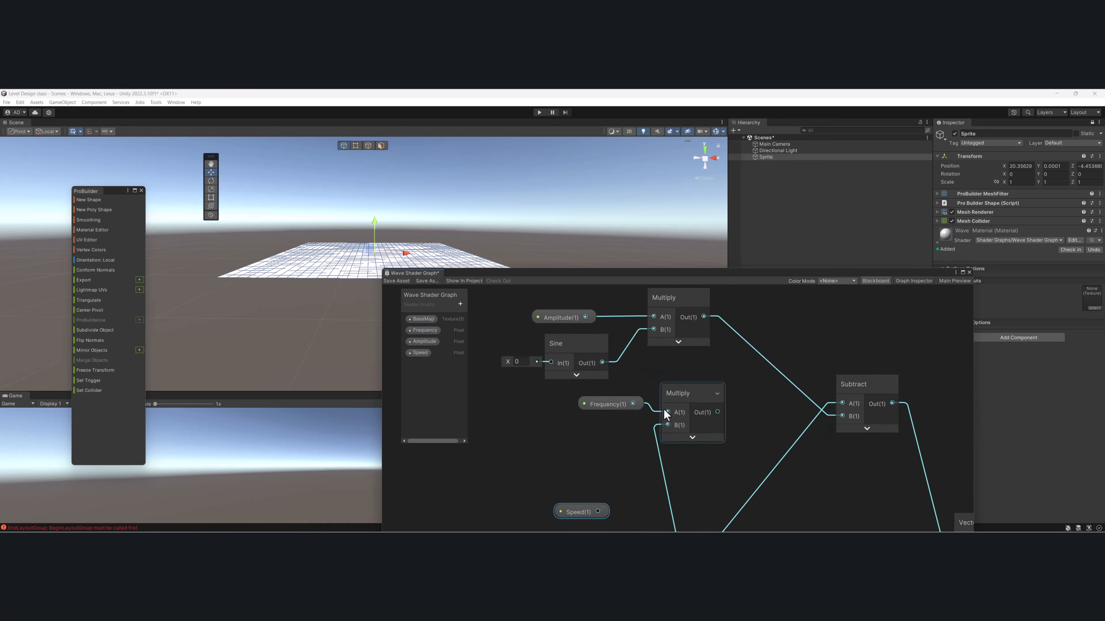
drag(621, 393, 683, 434)
drag(687, 392, 657, 413)
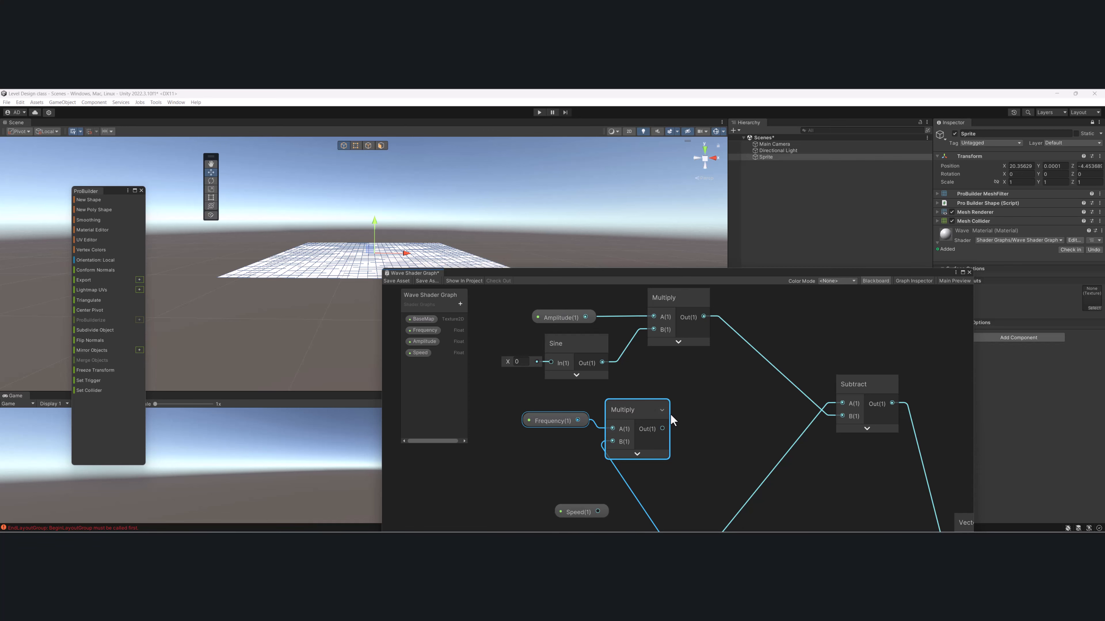
middle_drag(678, 431, 691, 417)
- Create a Subtract node from the Frequency Multiply's output into its A input, with its preview collapsed
drag(674, 413, 700, 415)
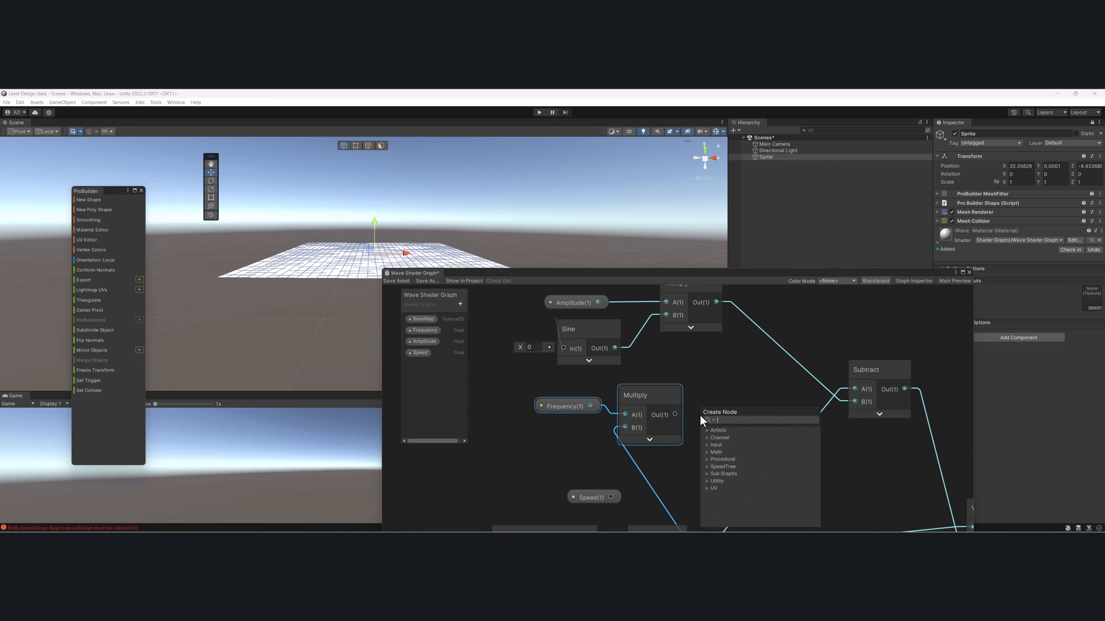
text(subt)
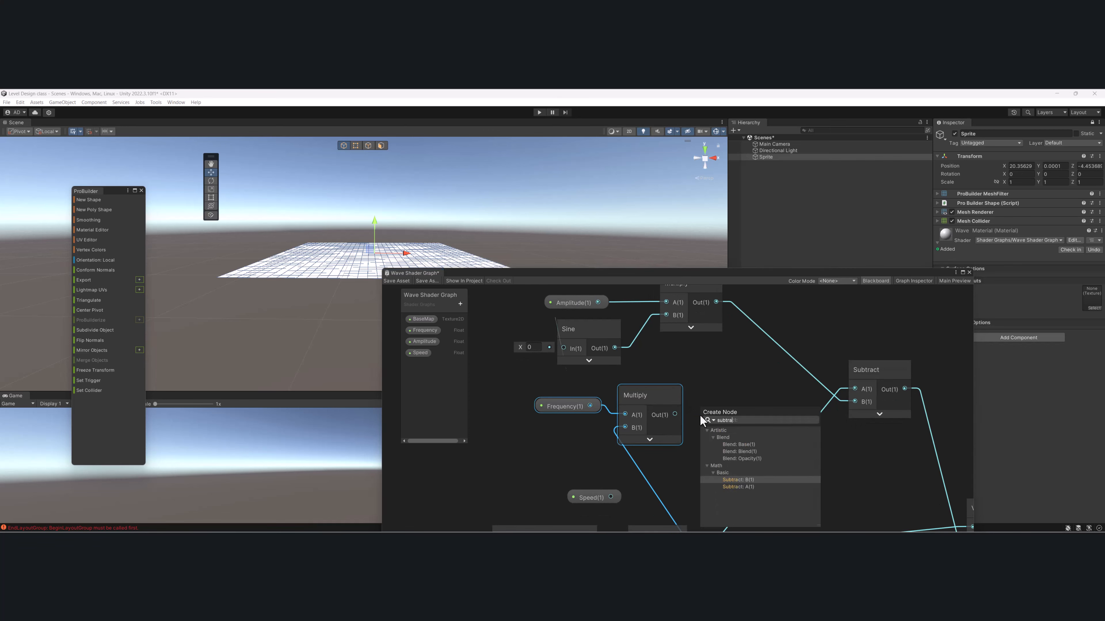
text(ra)
click(745, 487)
click(746, 439)
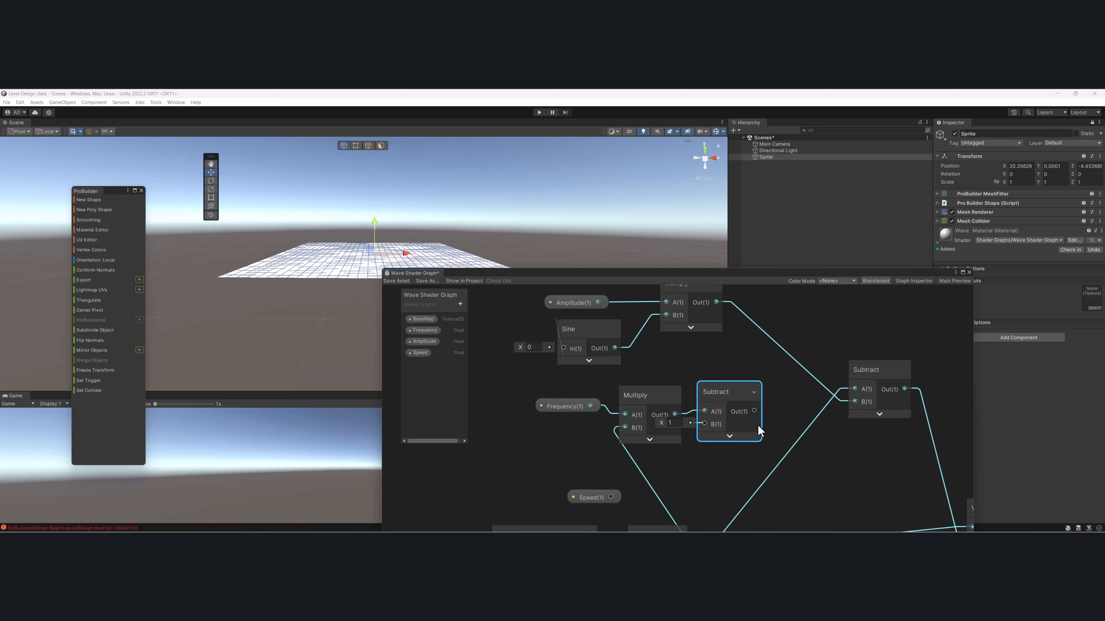
- Shift Frequency, its Multiply and the new Subtract left, and connect that Subtract's output to Sine's input
middle_drag(735, 390, 550, 270)
middle_drag(550, 350, 669, 434)
scroll(645, 370, down, 1)
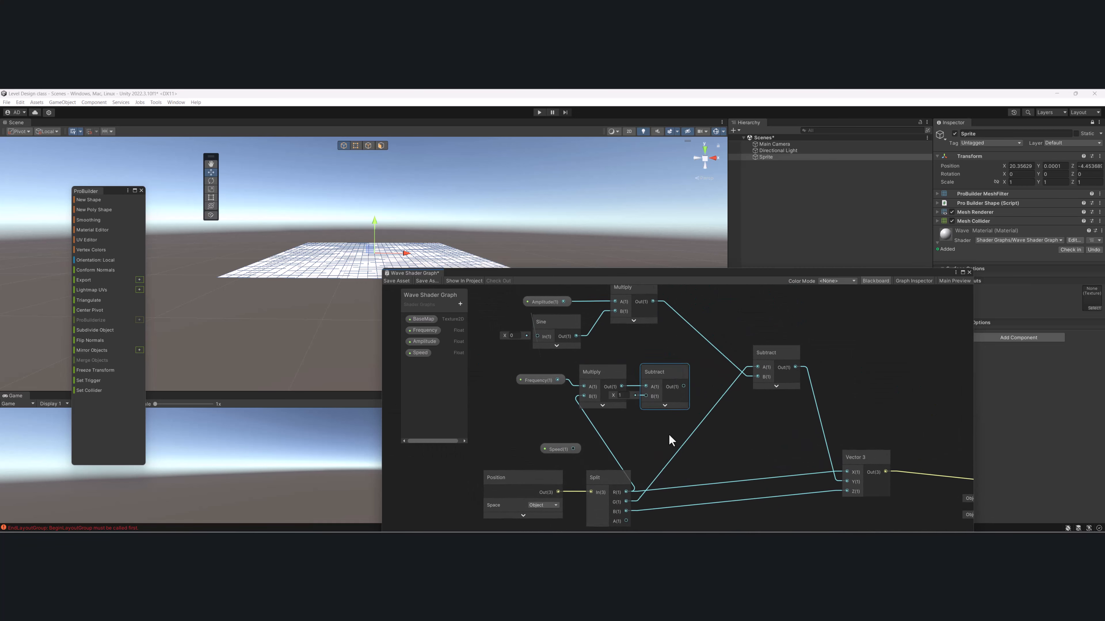
scroll(639, 409, up, 1)
drag(677, 404, 678, 404)
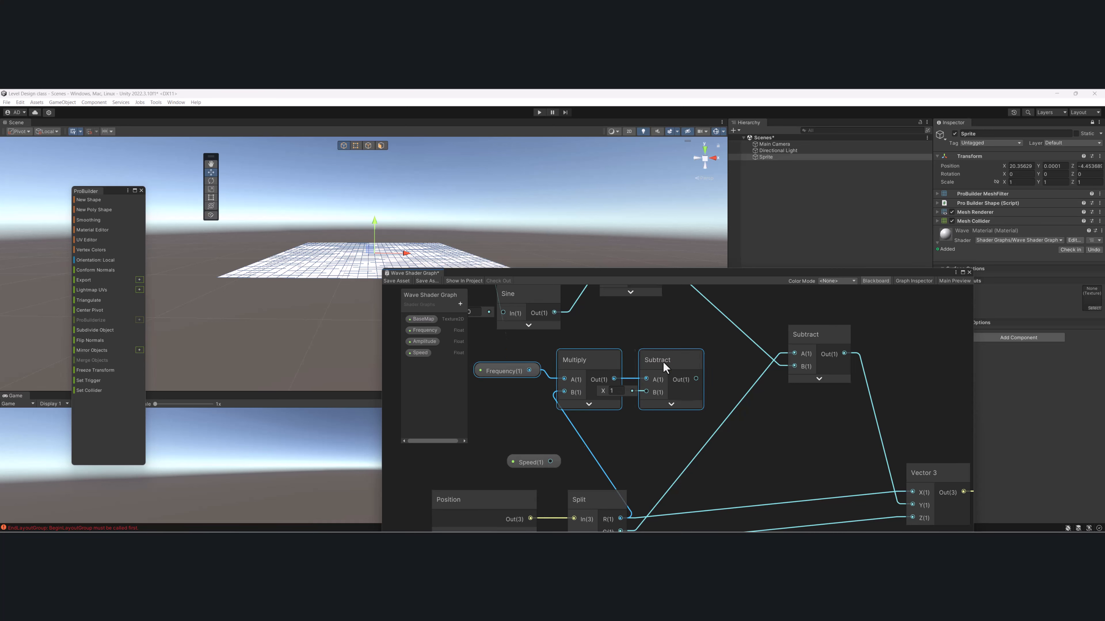
drag(663, 362, 621, 373)
middle_drag(677, 373, 714, 414)
scroll(714, 414, down, 1)
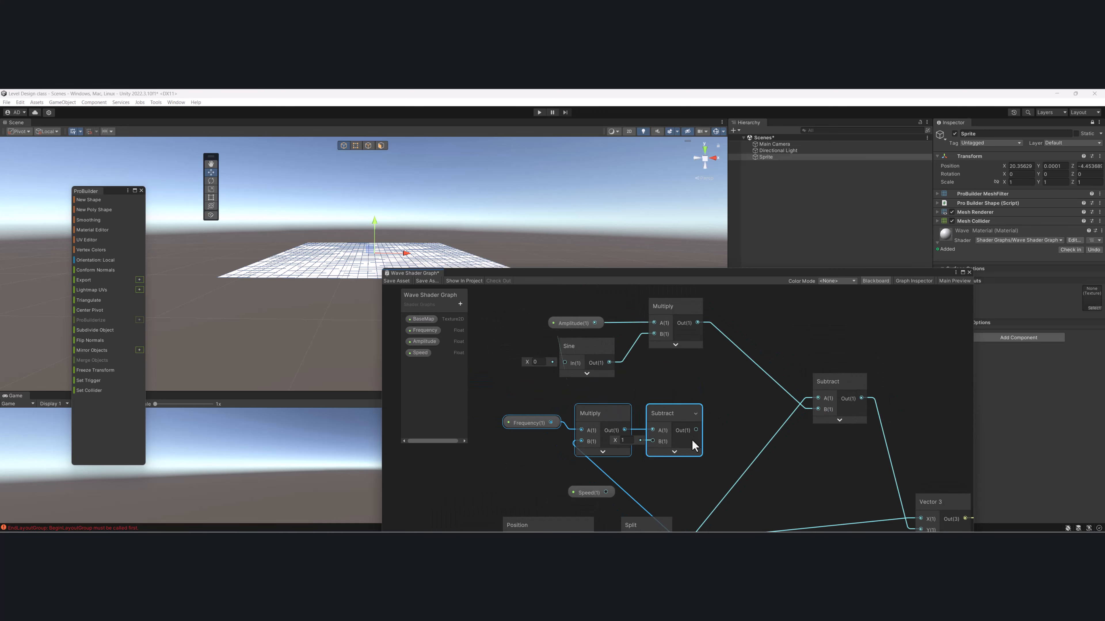
drag(564, 411, 550, 365)
middle_drag(564, 329, 550, 361)
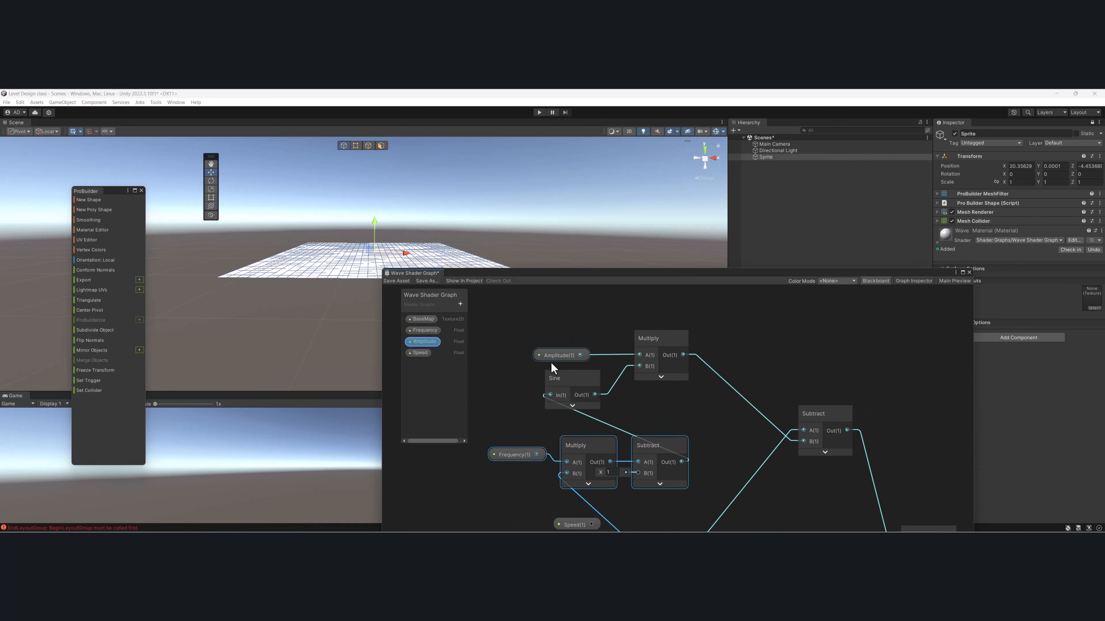
- Move the Amplitude, Sine and Multiply group to the right, and move the final Subtract node right as well
drag(530, 338, 657, 411)
drag(658, 342, 752, 340)
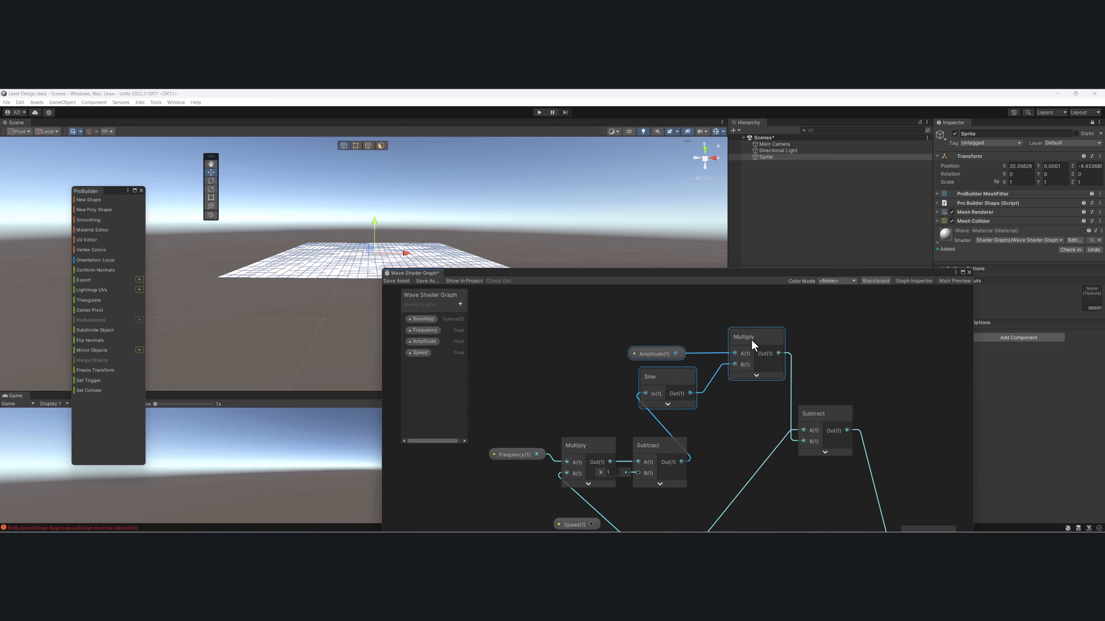
drag(828, 413, 872, 417)
drag(638, 330, 811, 353)
scroll(585, 375, down, 3)
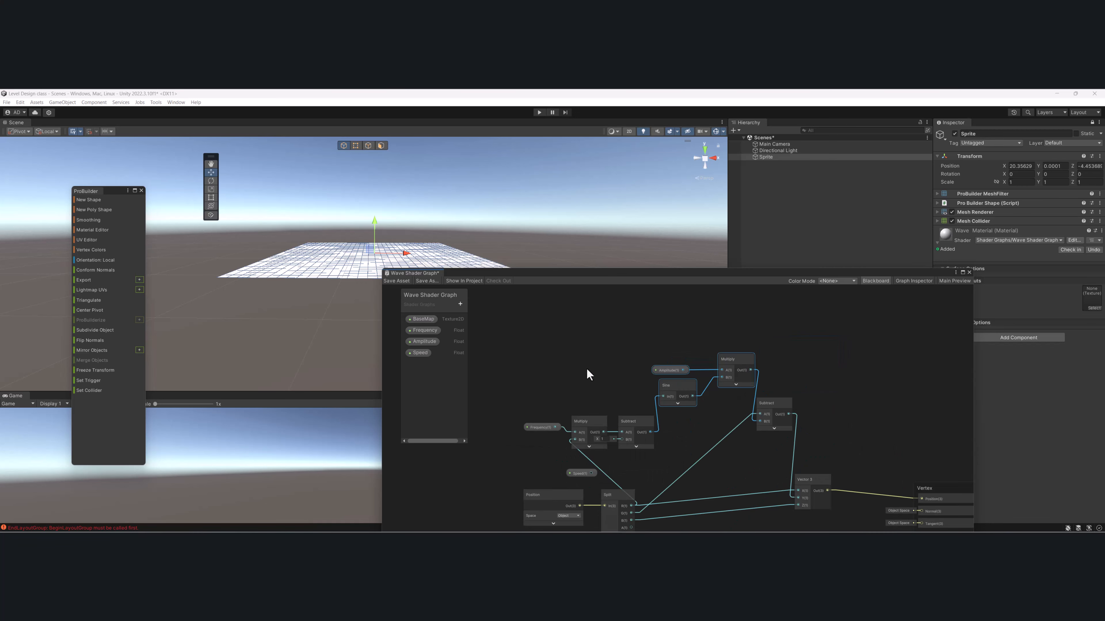
- Shift all nodes feeding the final Subtract left, and move the Amplitude, Sine and Multiply group slightly right for spacing
drag(532, 339, 704, 433)
drag(731, 531, 731, 532)
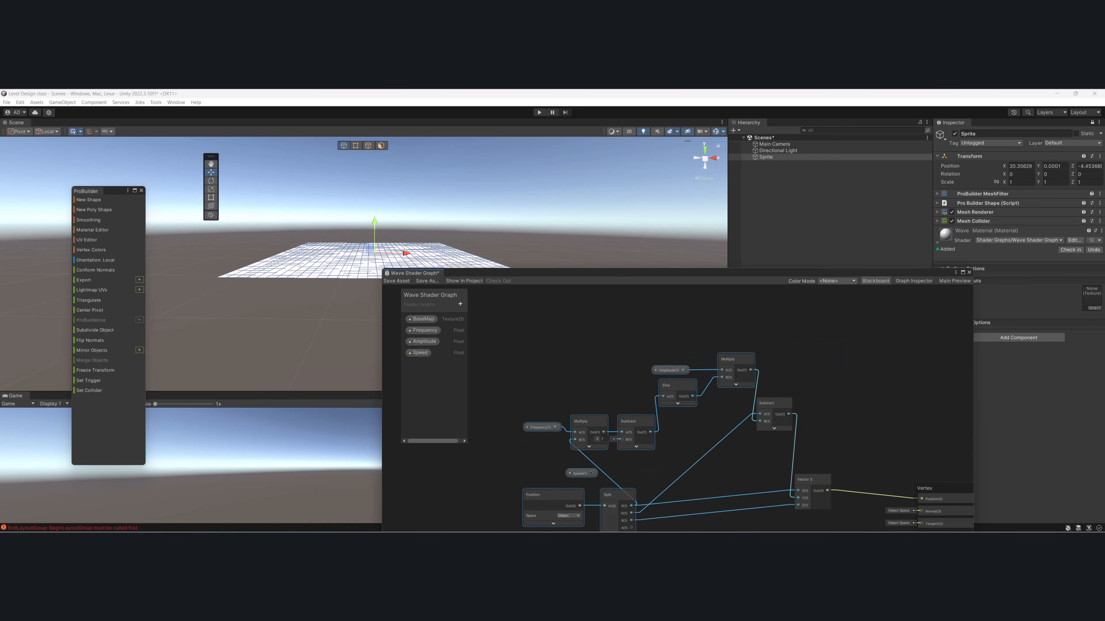
drag(728, 361, 645, 363)
middle_drag(644, 369, 710, 341)
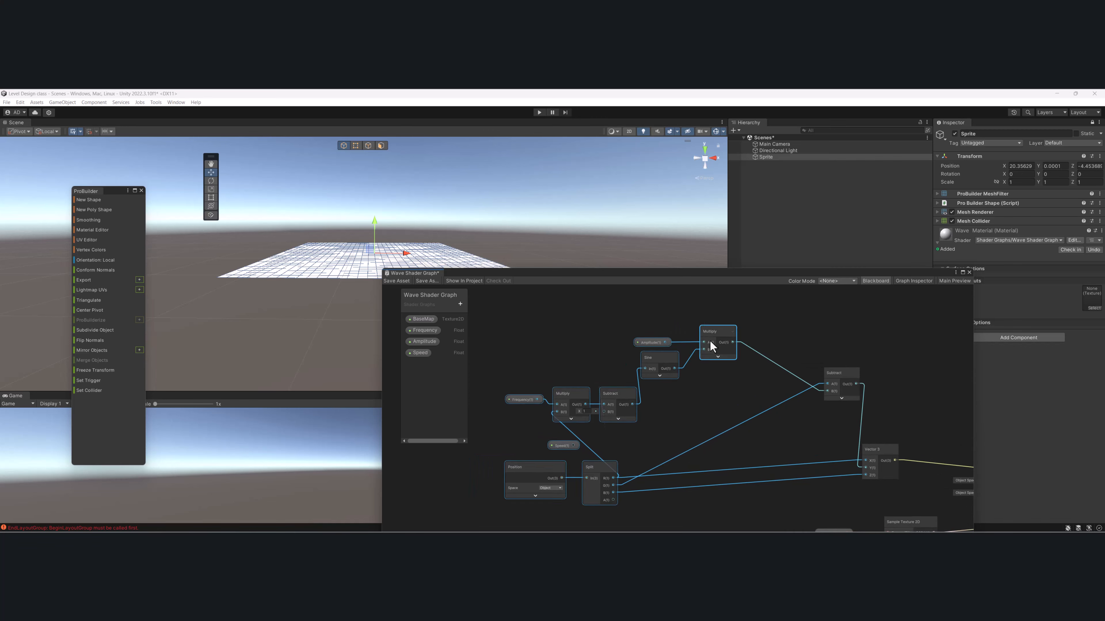
drag(660, 328, 734, 335)
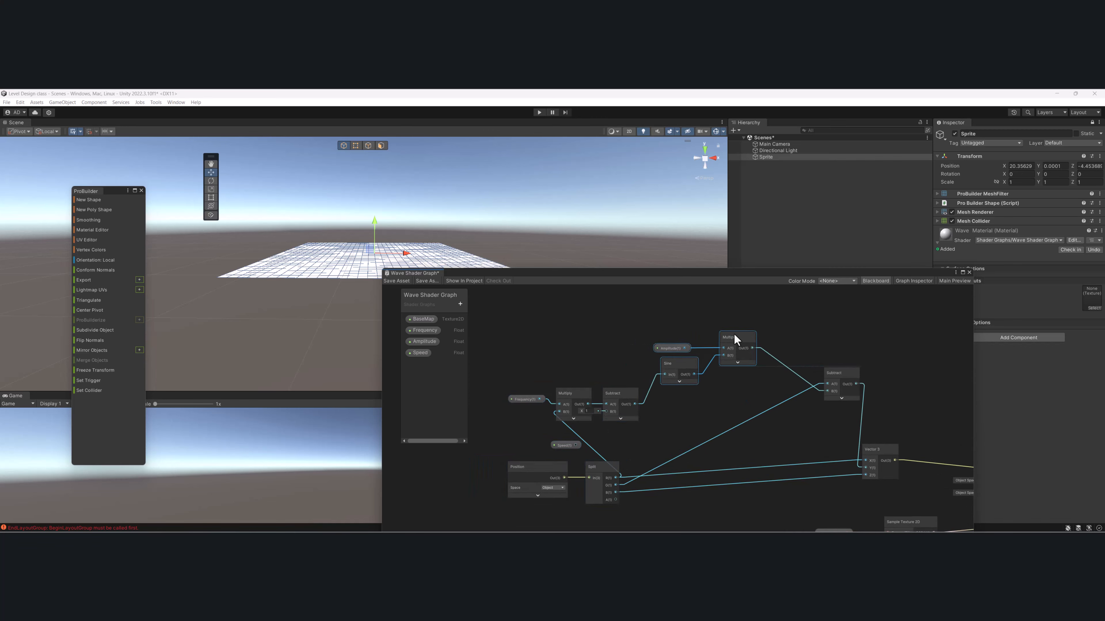
- Raise Frequency with its Multiply node and place the connected Subtract node lower, between Multiply and Sine
middle_drag(670, 367, 708, 334)
scroll(632, 379, up, 2)
drag(527, 321, 597, 367)
drag(612, 343, 589, 322)
drag(662, 380, 674, 382)
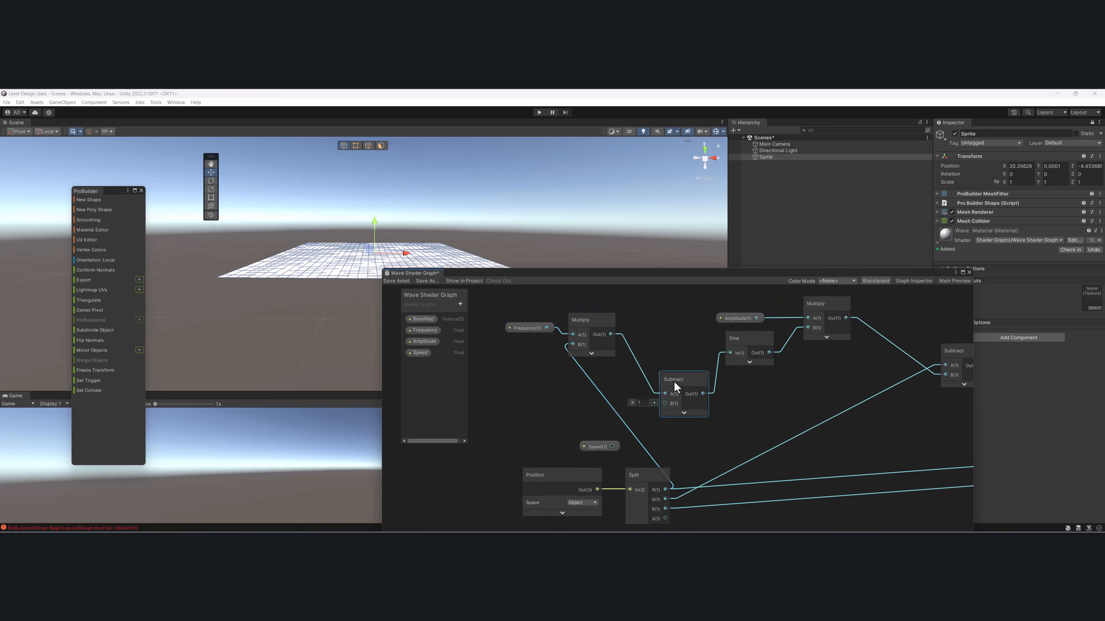
- Move the Position and Split nodes left of the frequency chain, and place the Speed property above them
middle_drag(763, 395, 935, 320)
scroll(926, 396, up, 2)
middle_drag(798, 459, 773, 494)
drag(771, 512, 602, 464)
drag(697, 384, 562, 375)
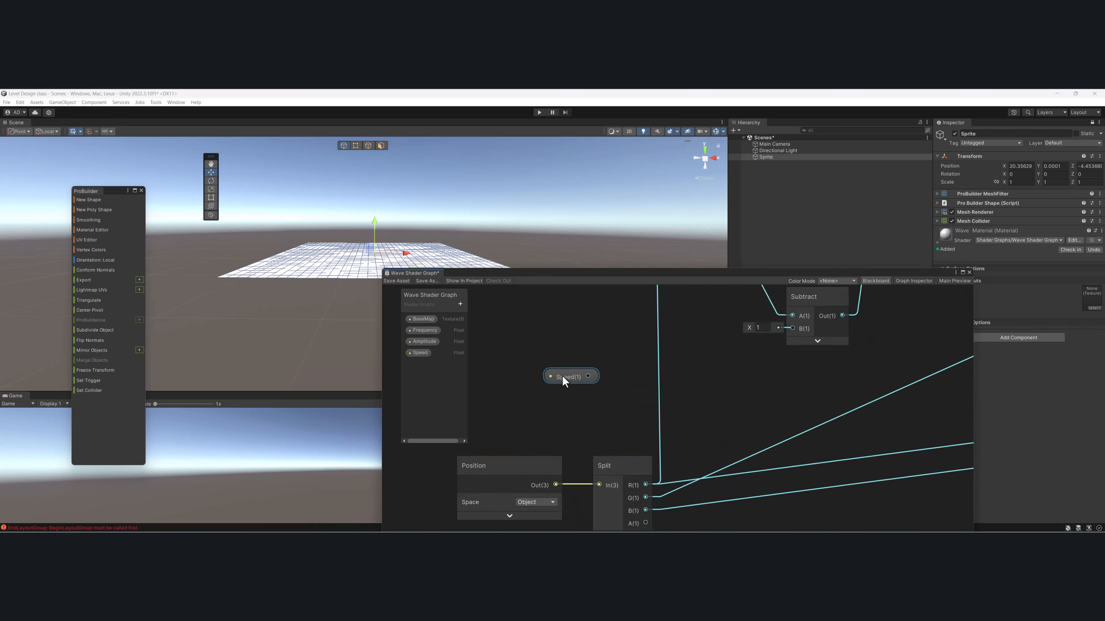
- Add a Time node and position it directly above the Speed property, leaving room beside them for another node
middle_drag(605, 376, 679, 371)
scroll(679, 371, up, 1)
key(space)
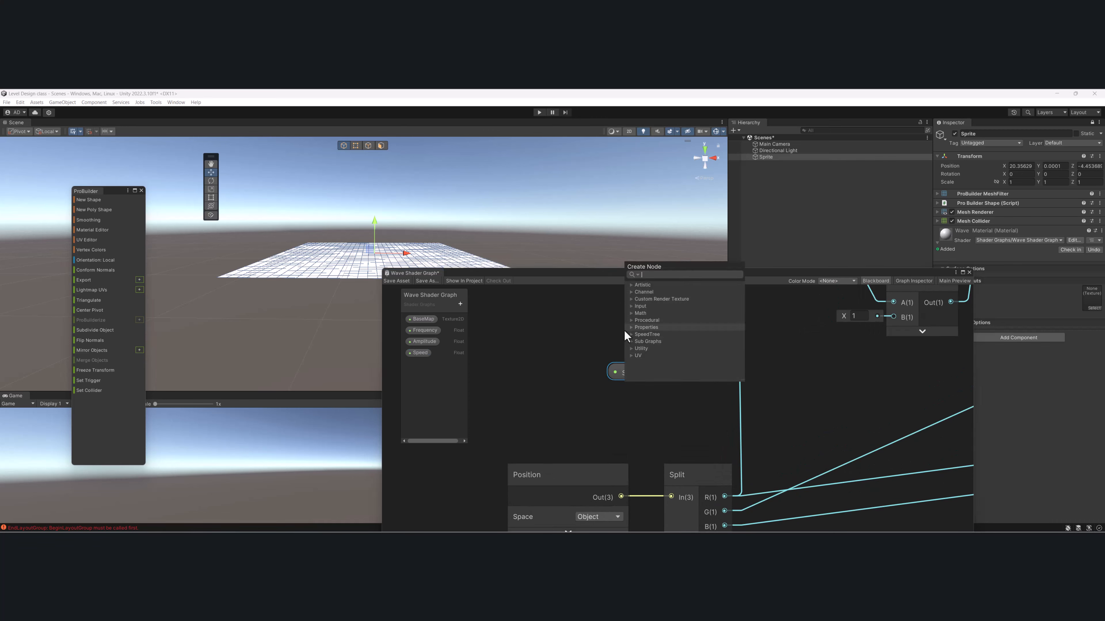
text(time)
key(Return)
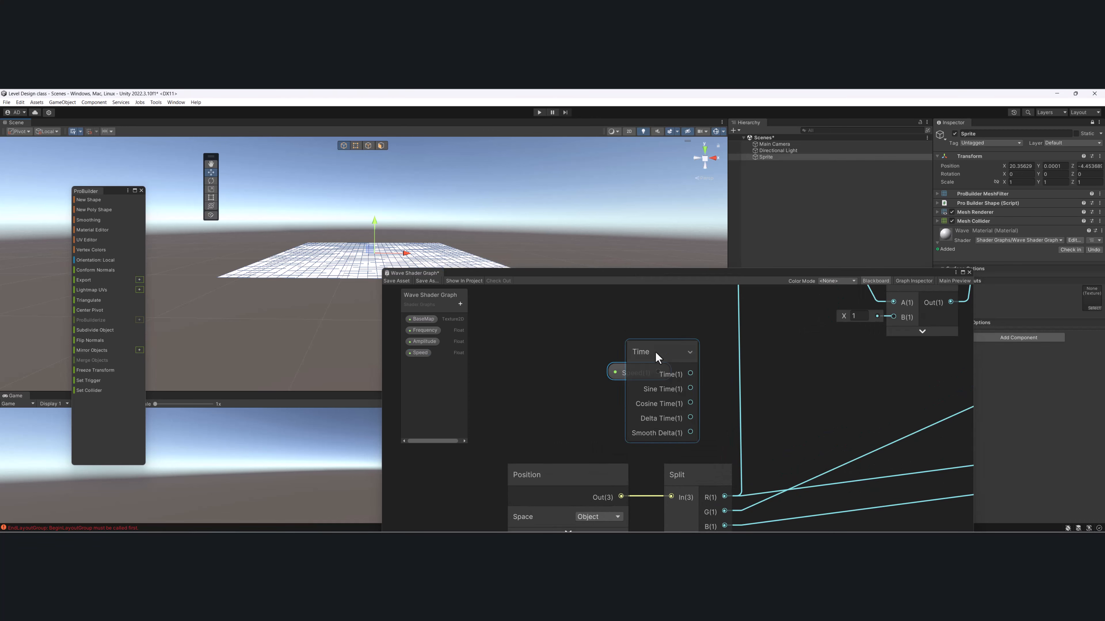
drag(656, 357, 626, 327)
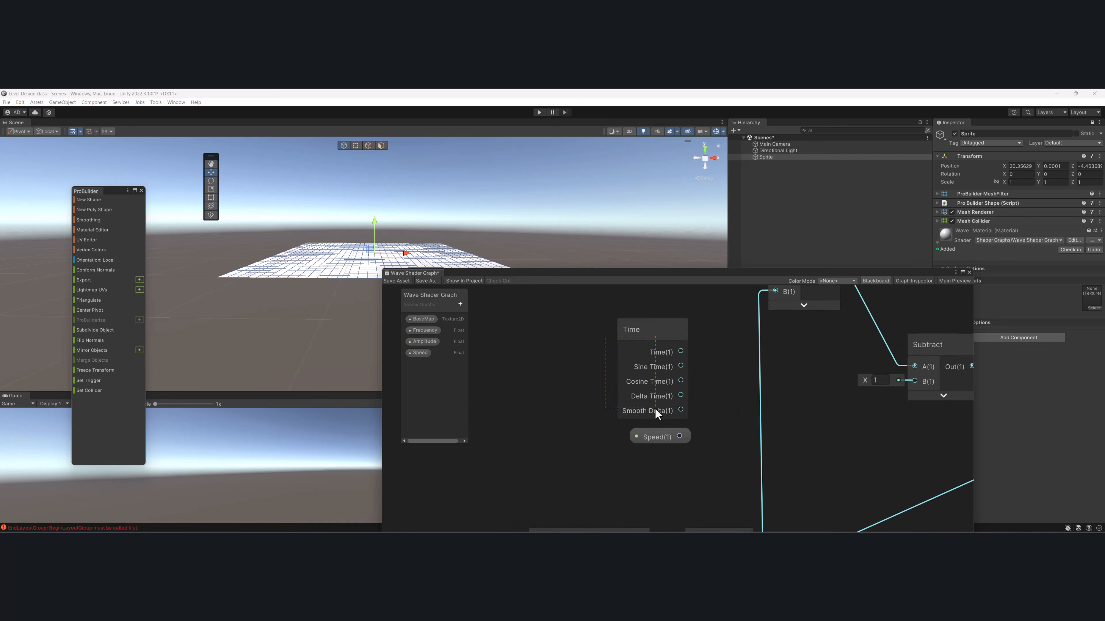
click(674, 438)
drag(570, 453, 572, 453)
drag(578, 330, 566, 476)
- Add a Multiply node with collapsed preview beside Time, feeding Time's Time output into A and Speed into B
key(space)
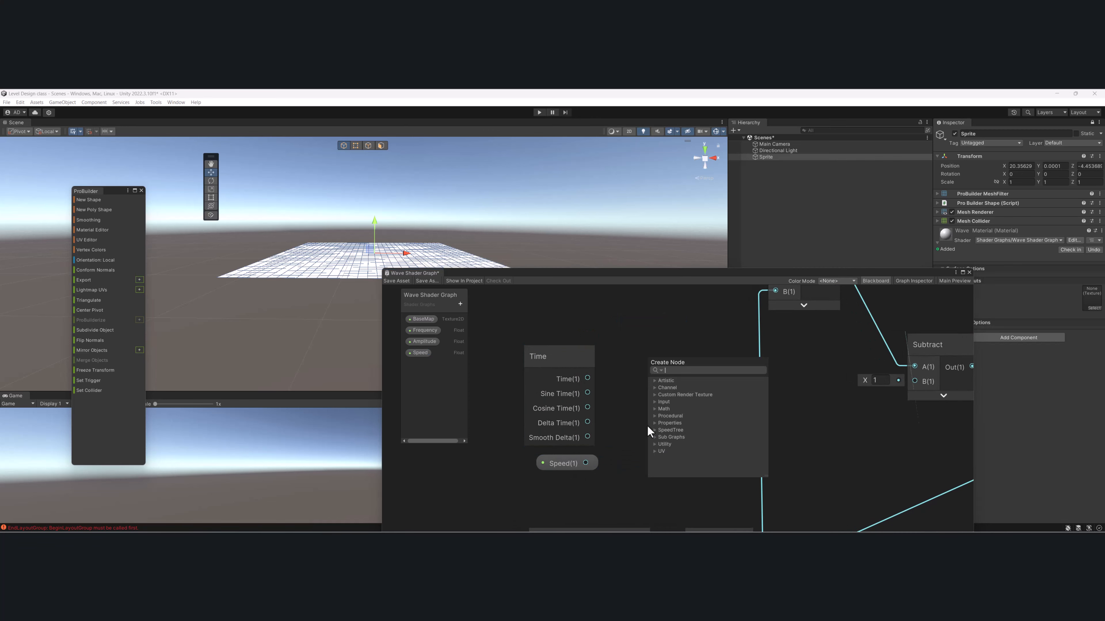
text(mult)
key(Return)
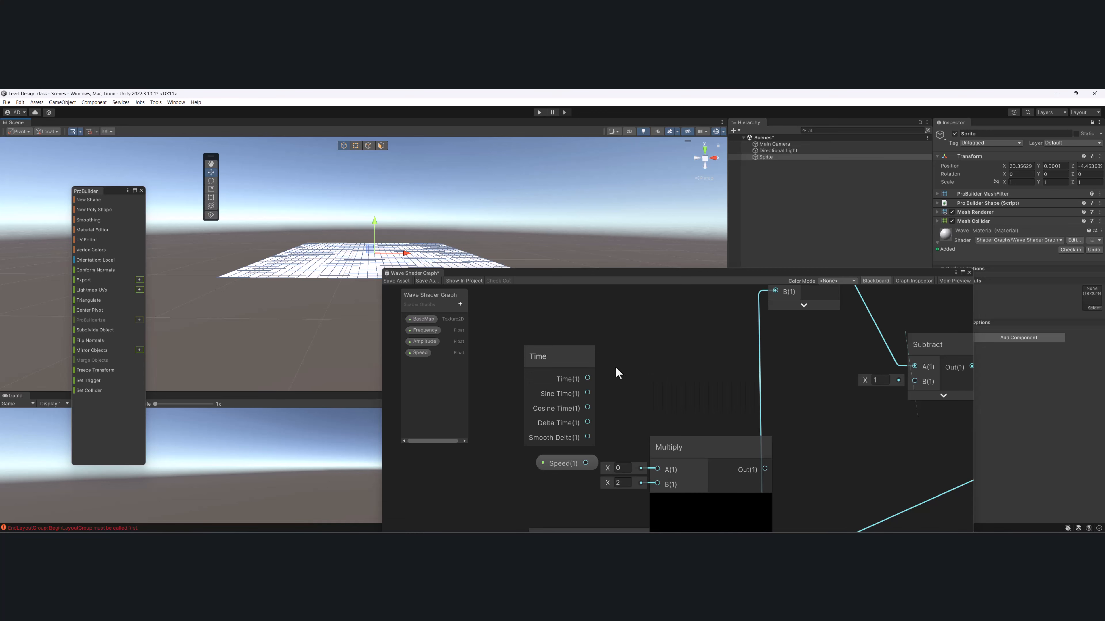
drag(593, 376, 658, 485)
click(711, 503)
drag(698, 445, 695, 378)
middle_drag(723, 390, 702, 388)
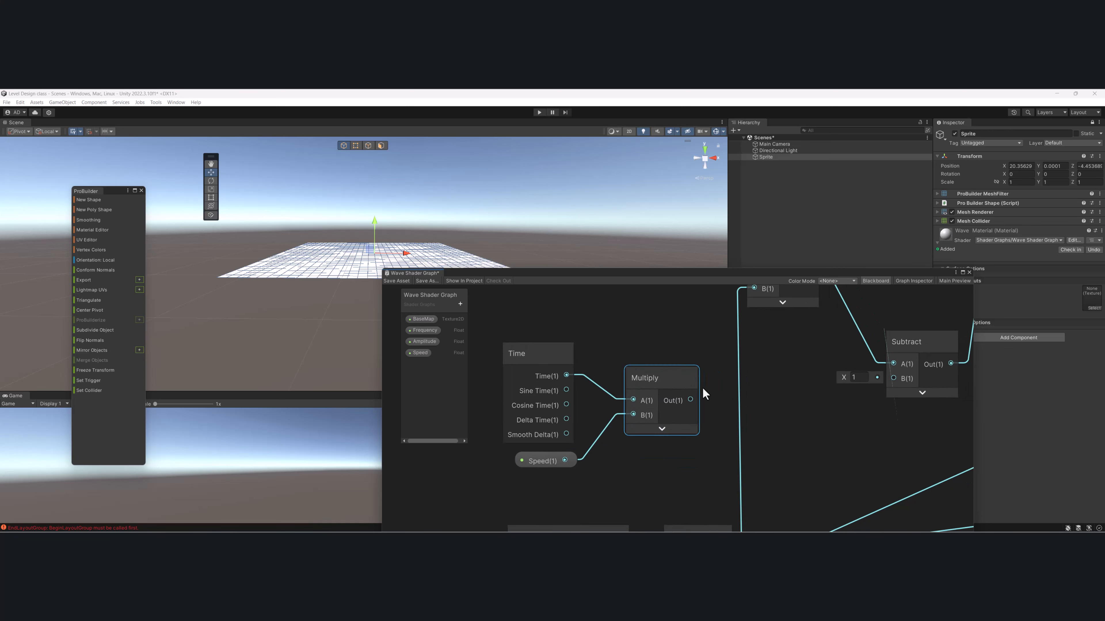
- Reposition the Time, Speed and Multiply group and connect its Multiply output to the B input of the Subtract before Sine
scroll(701, 388, down, 4)
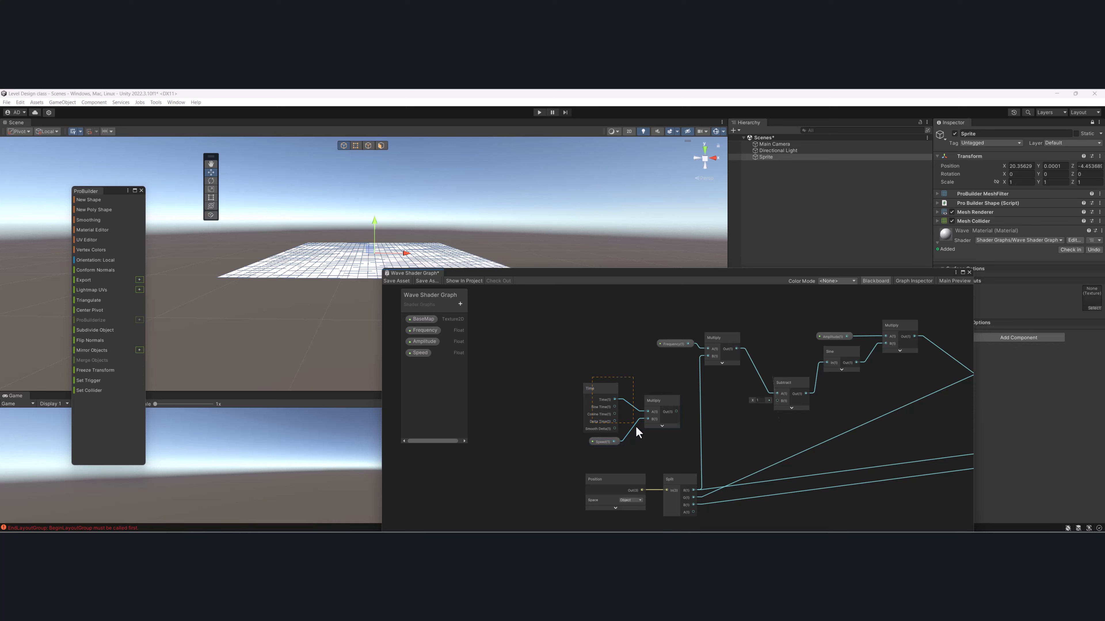
drag(580, 364, 587, 381)
scroll(692, 404, up, 3)
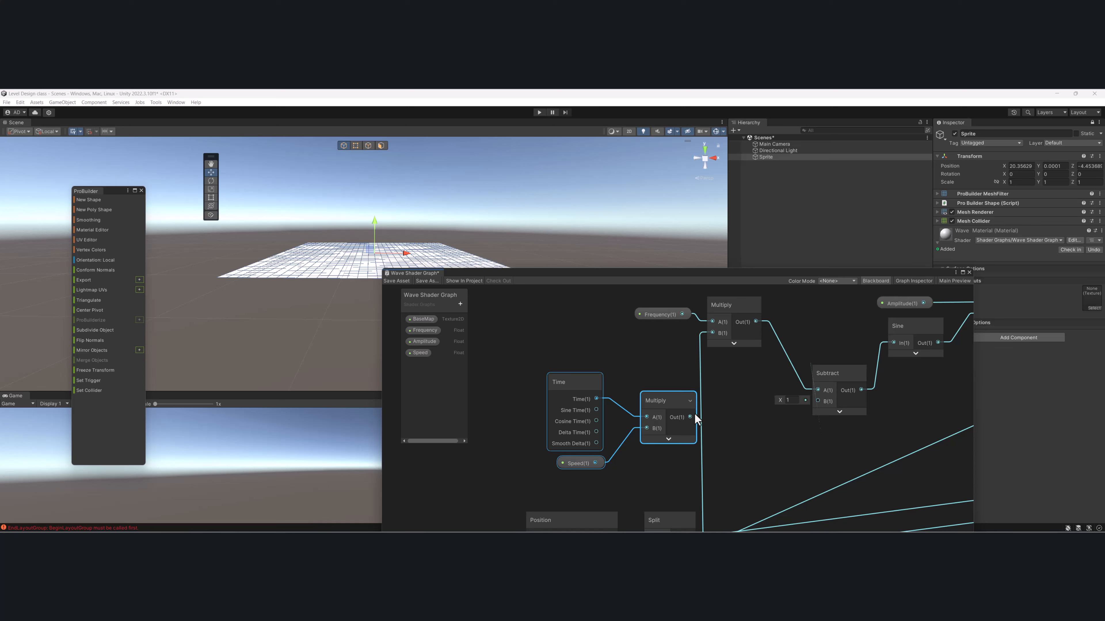
drag(690, 417, 818, 401)
scroll(726, 512, down, 2)
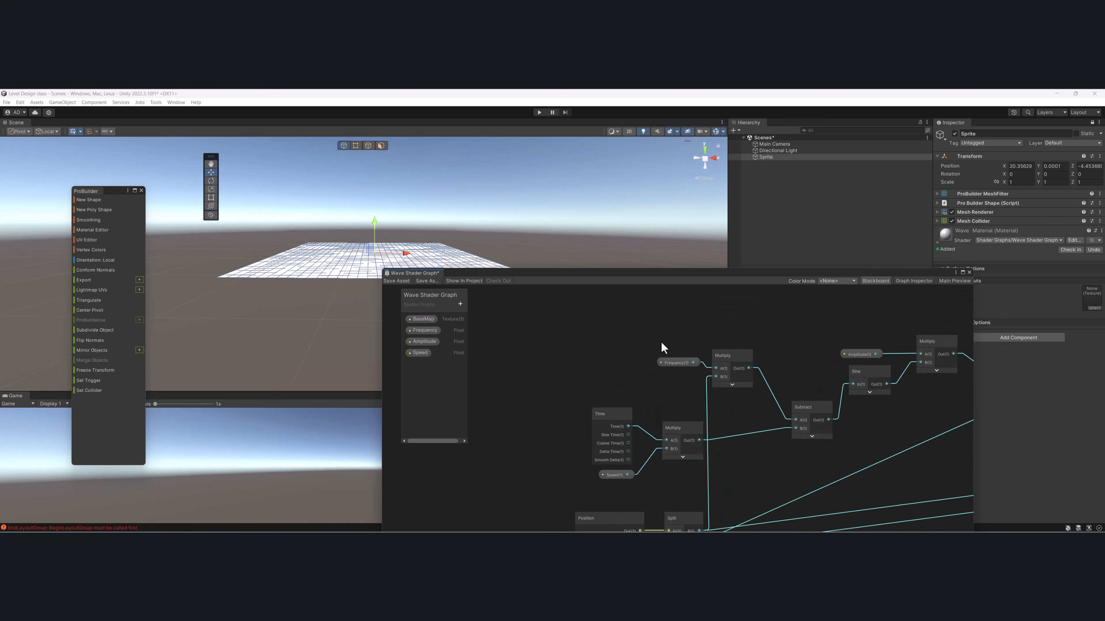
- Nudge Frequency and its Multiply node upward, and adjust the placement of the Subtract node that feeds Sine
drag(743, 358, 747, 349)
click(618, 474)
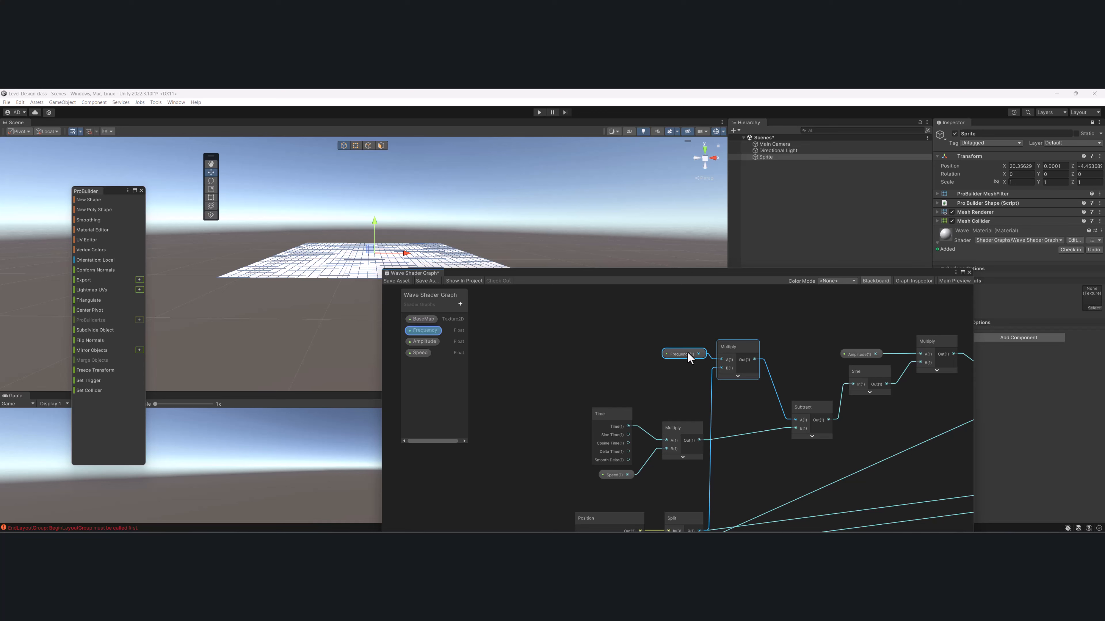
middle_drag(823, 393, 760, 372)
drag(753, 382, 745, 388)
middle_drag(747, 389, 689, 410)
drag(689, 409, 694, 403)
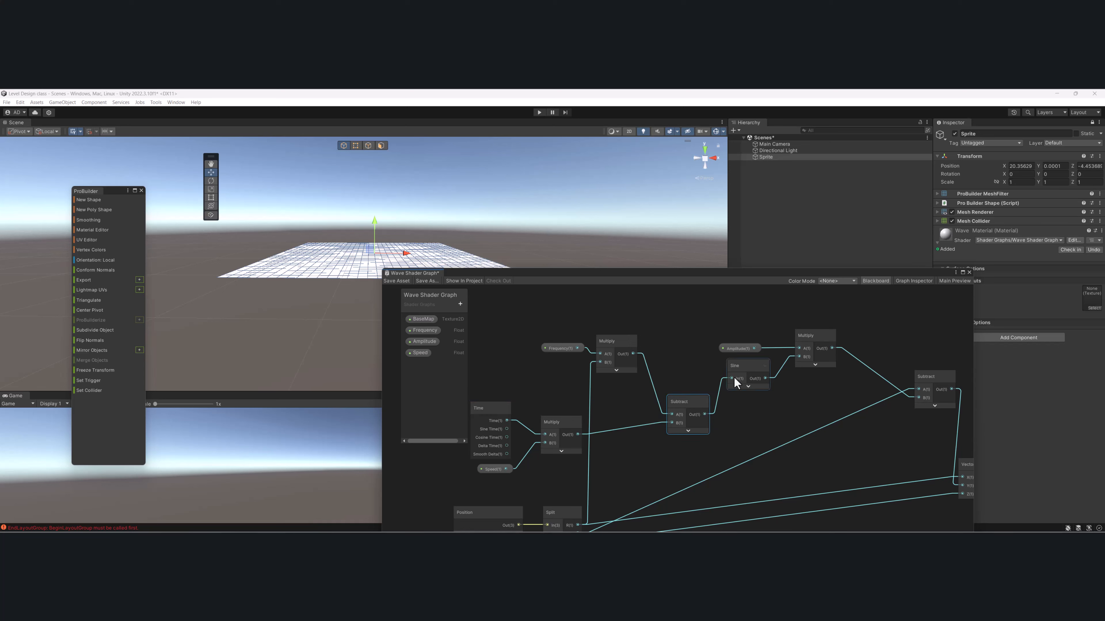
- Tidy the end of the graph by raising Amplitude, pulling the final Subtract left, and lowering Vector 3
middle_drag(757, 351, 721, 386)
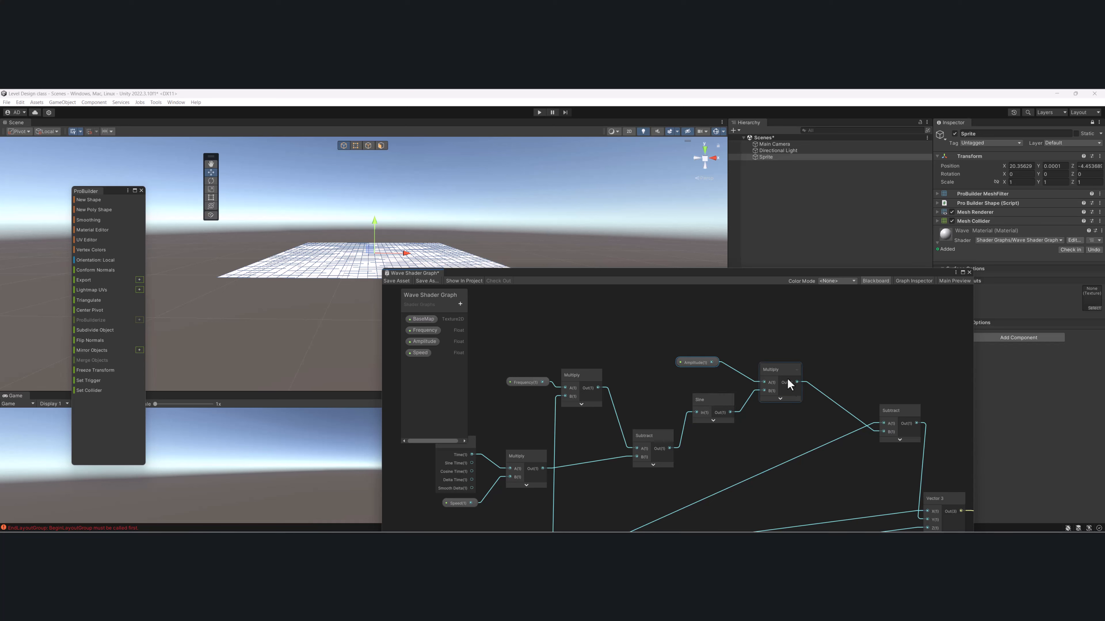
scroll(865, 373, down, 3)
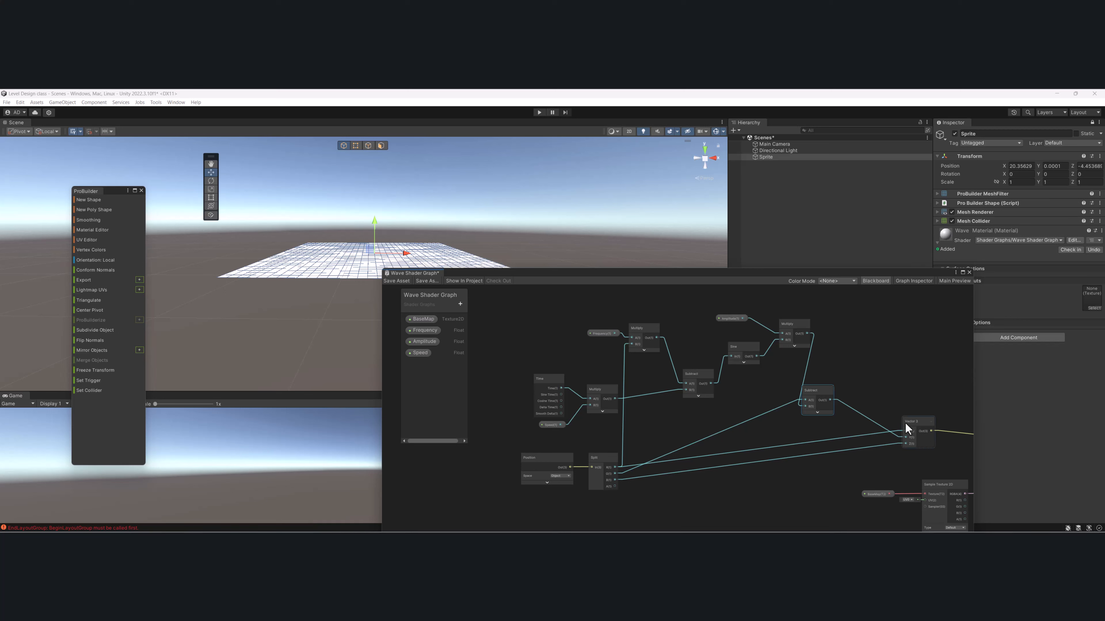
drag(911, 428, 883, 448)
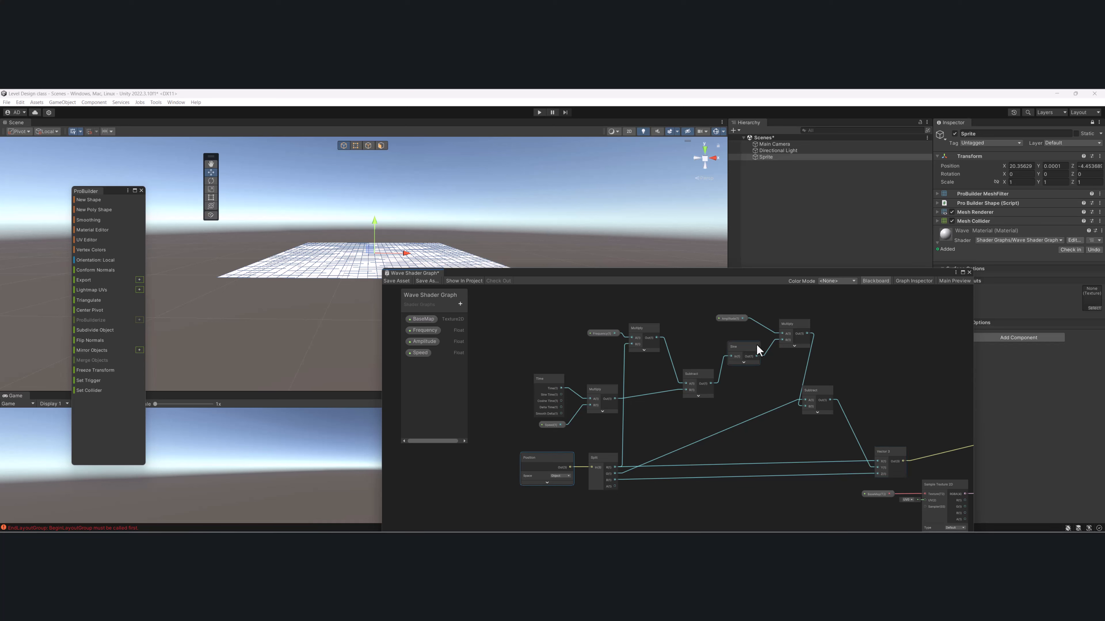
- Expand the preview of the final Subtract node and move the node up and to the right
middle_drag(791, 380, 790, 363)
scroll(827, 392, up, 2)
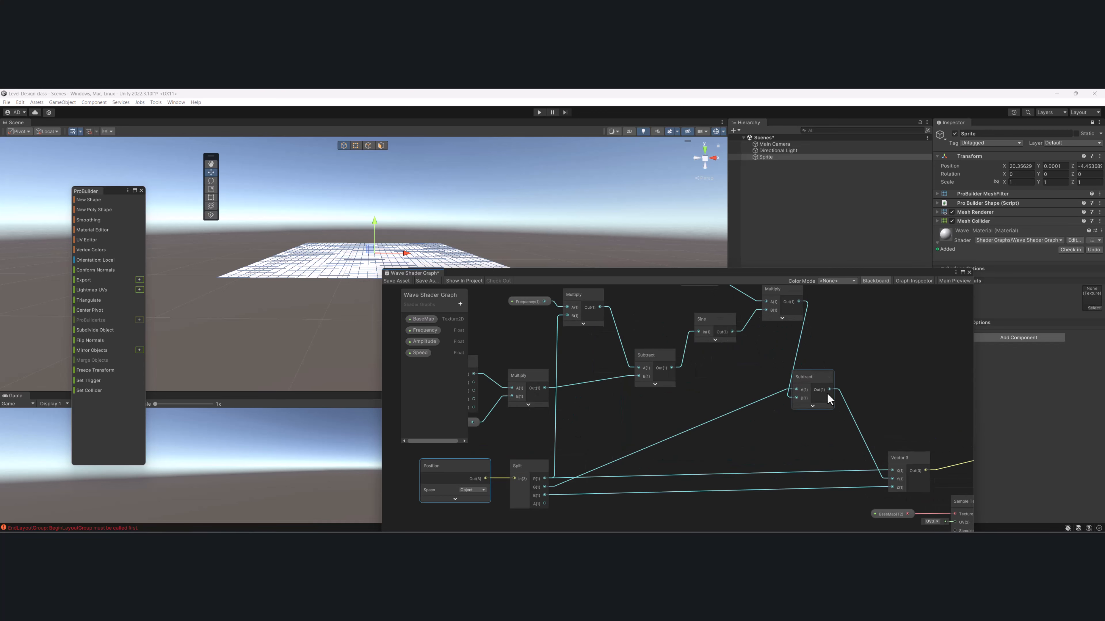
click(810, 408)
drag(827, 386, 849, 370)
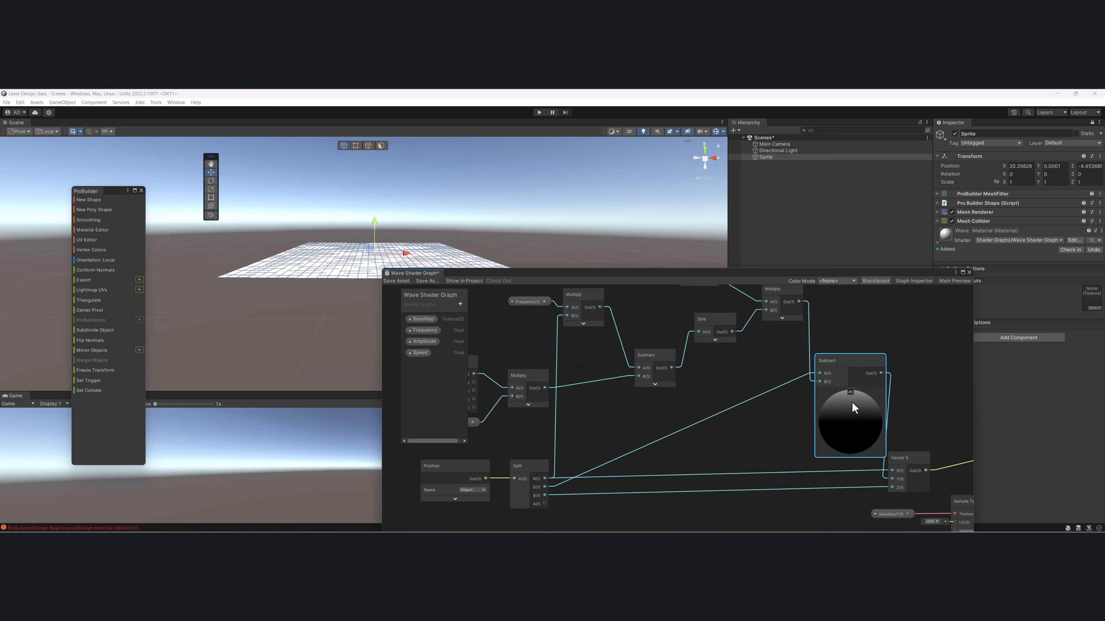
- Set the default value of the Frequency, Amplitude and Speed properties to 1 and save the shader graph
click(420, 330)
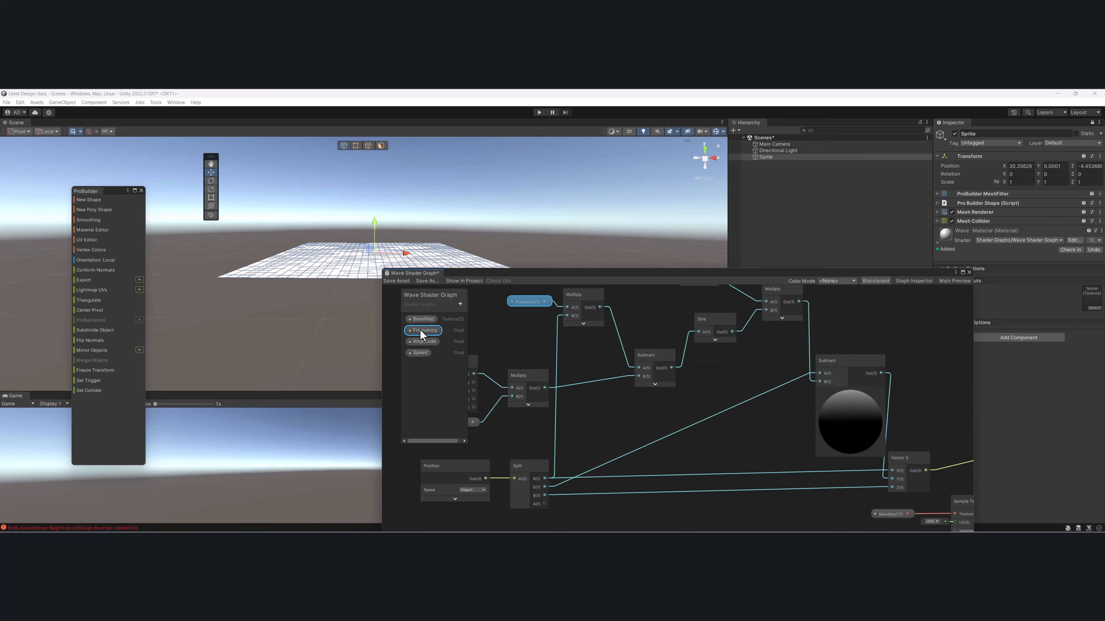
click(914, 281)
middle_drag(809, 359, 674, 335)
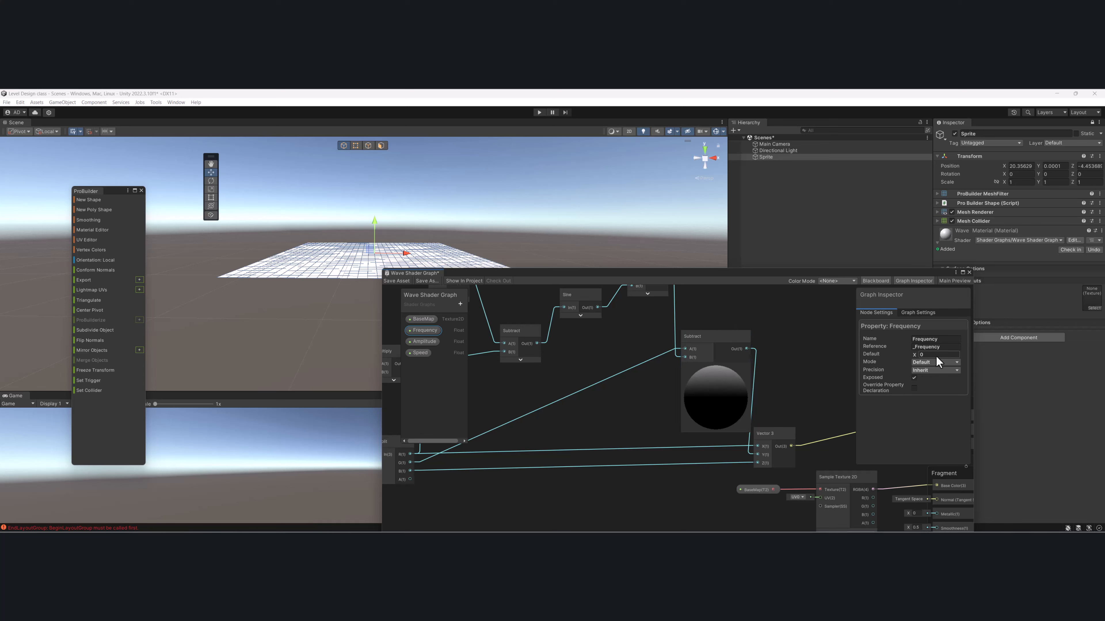
click(425, 342)
text(1)
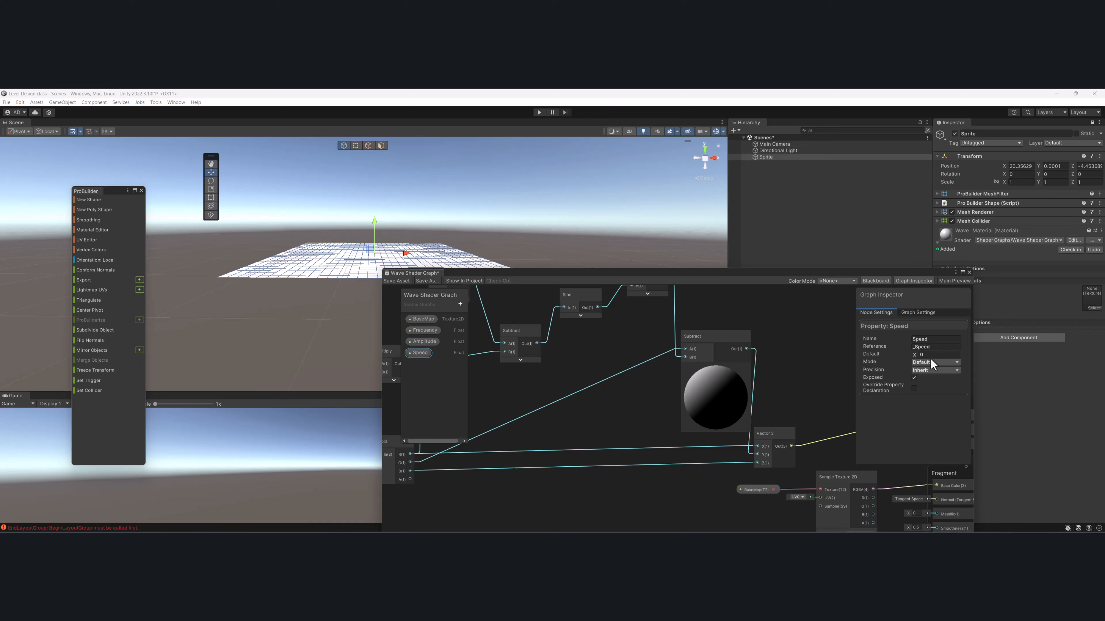
click(930, 355)
text(1)
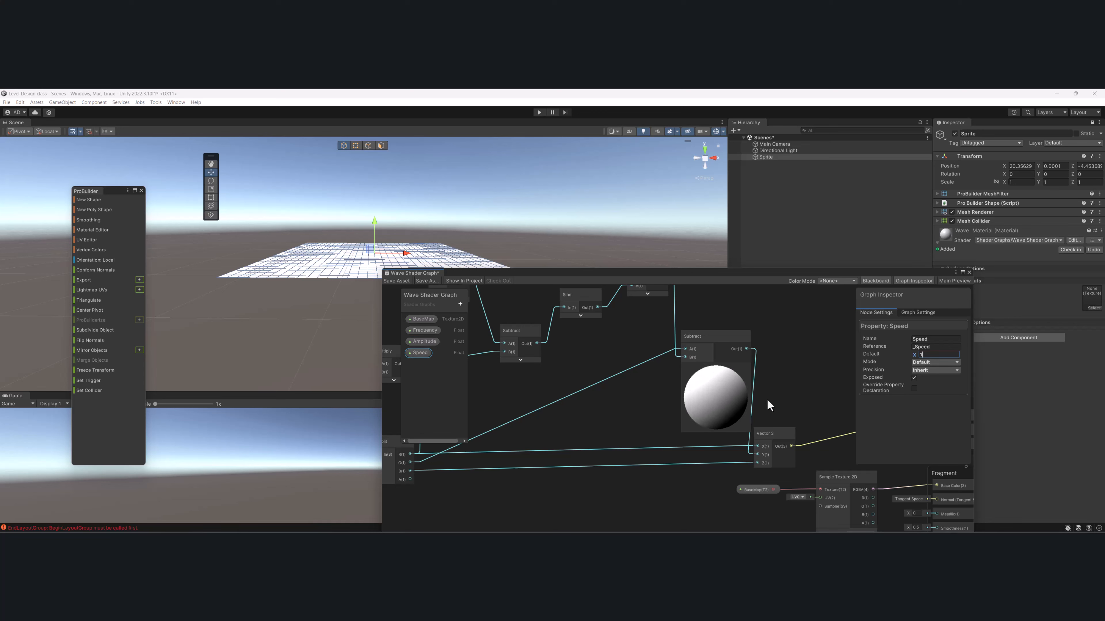
middle_drag(692, 403, 696, 373)
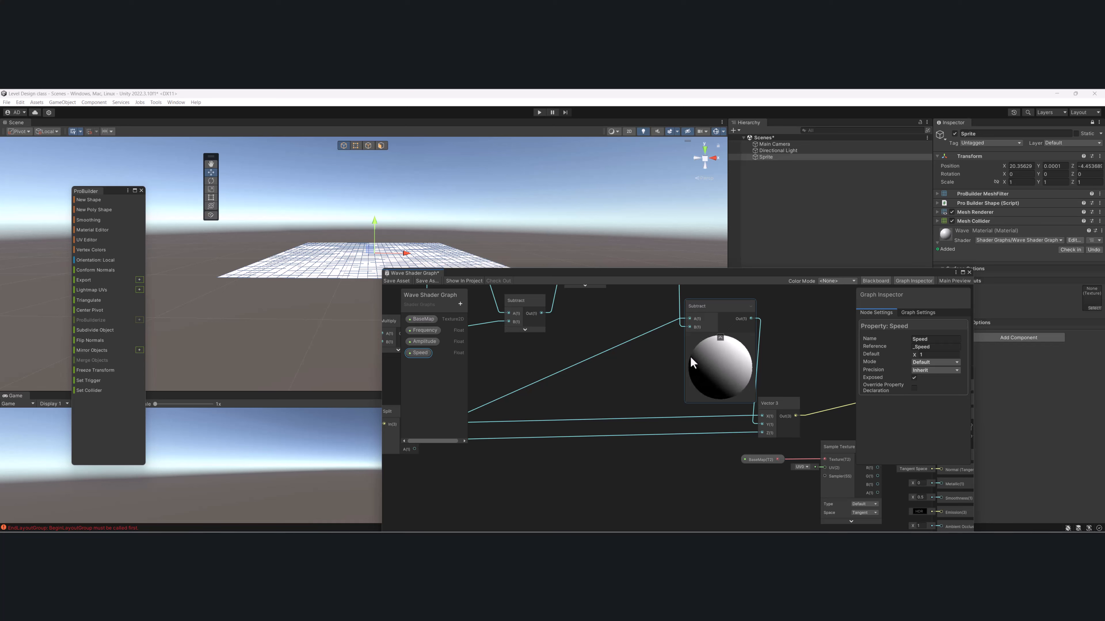
click(394, 282)
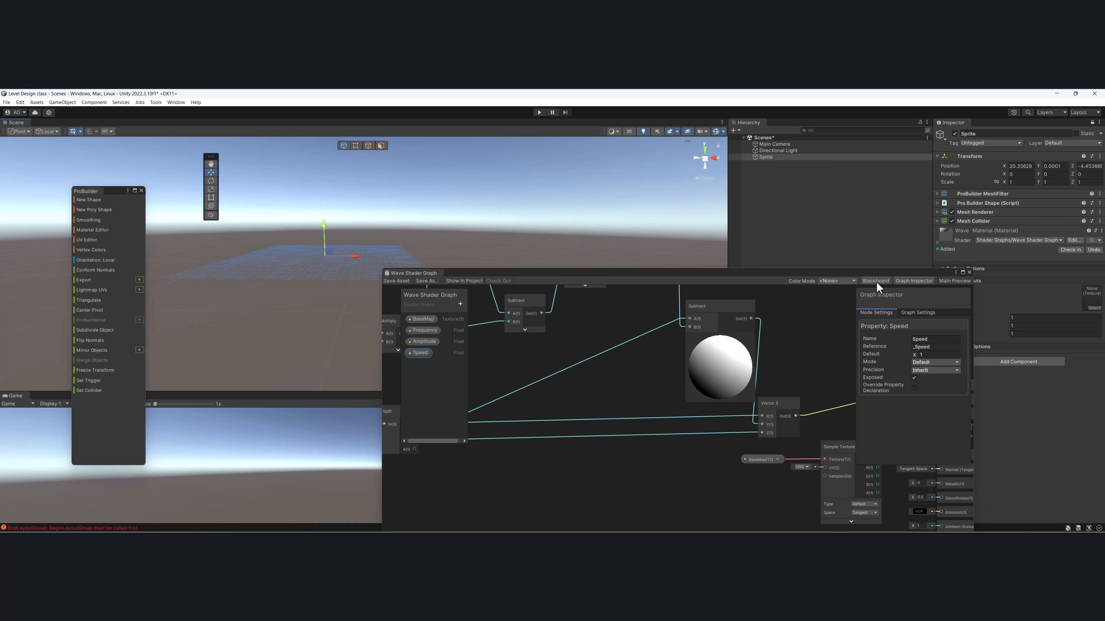
- Uncover the Wave Material's surface inputs and try Frequency 3.96, Amplitude about 0.49 and Speed 5
drag(876, 274, 816, 372)
drag(992, 319, 1017, 319)
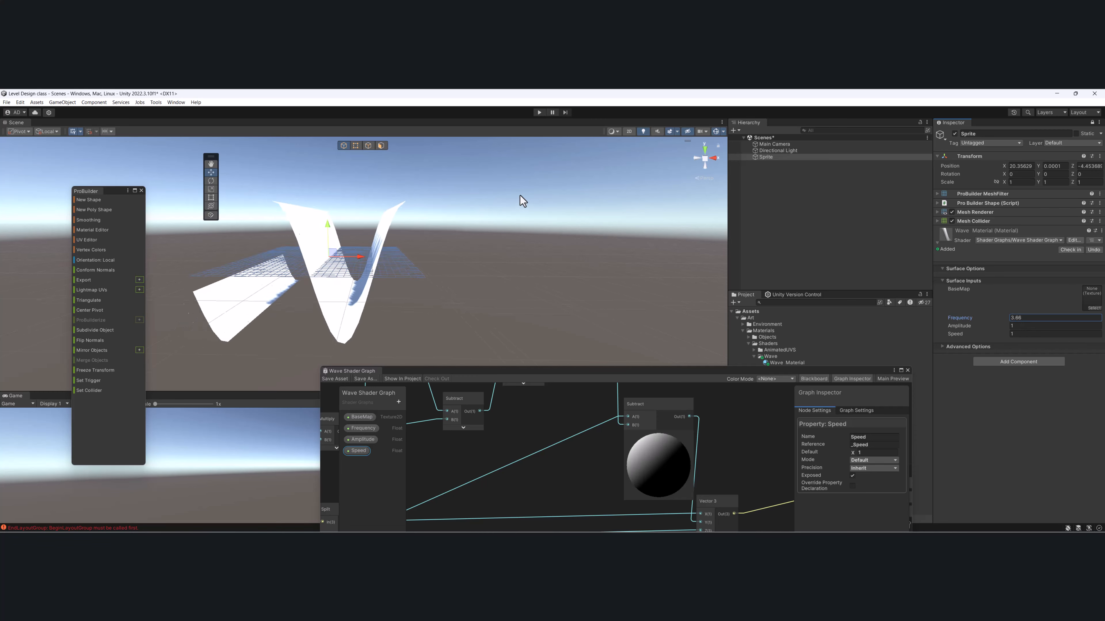
alt+drag(452, 213, 518, 276)
mouse_move(967, 317)
mouse_down()
mouse_move(978, 324)
mouse_move(964, 323)
mouse_up()
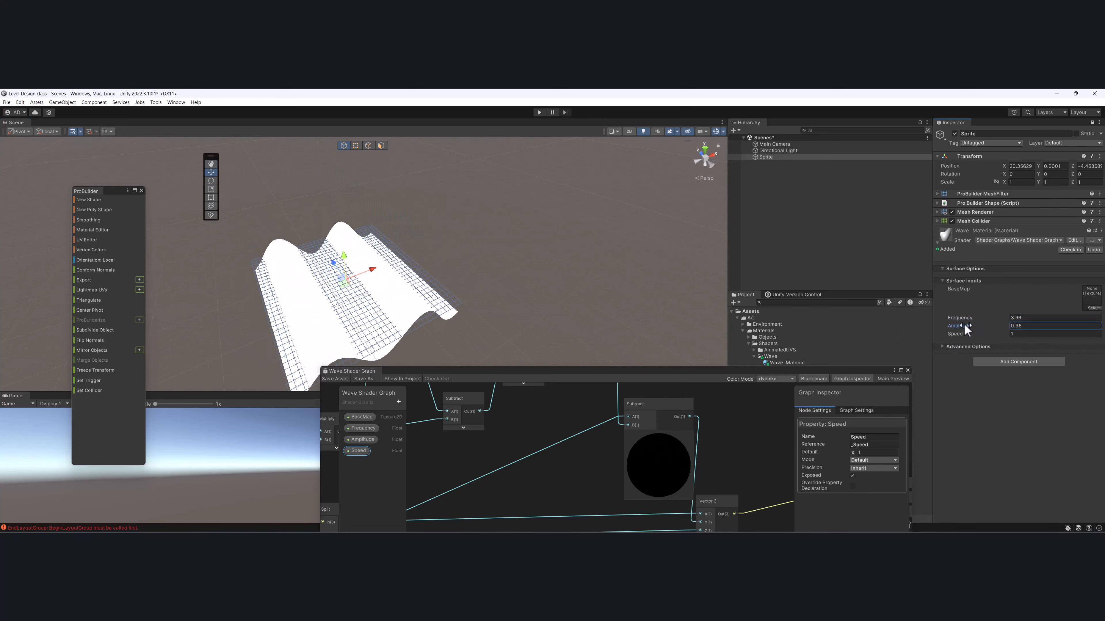
alt+drag(487, 248, 464, 259)
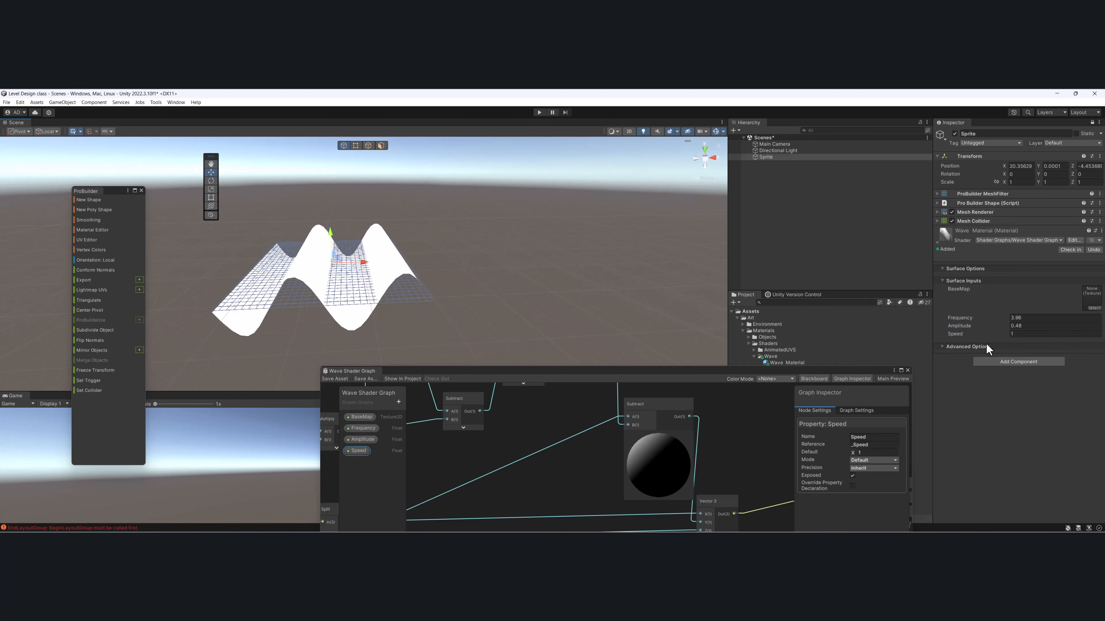
drag(959, 333, 967, 335)
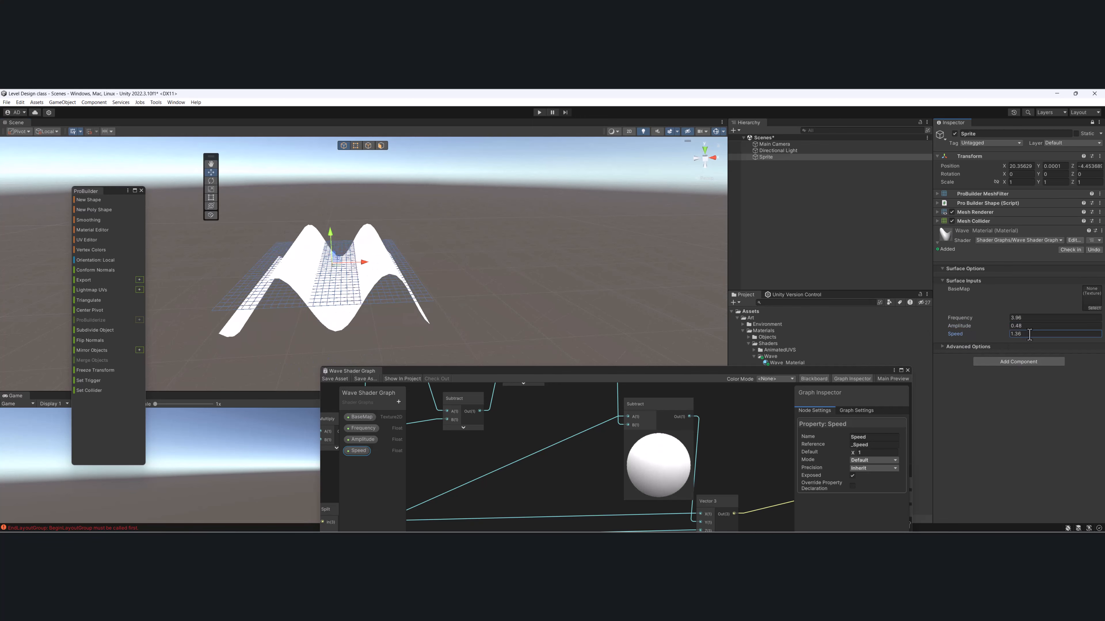
text(5)
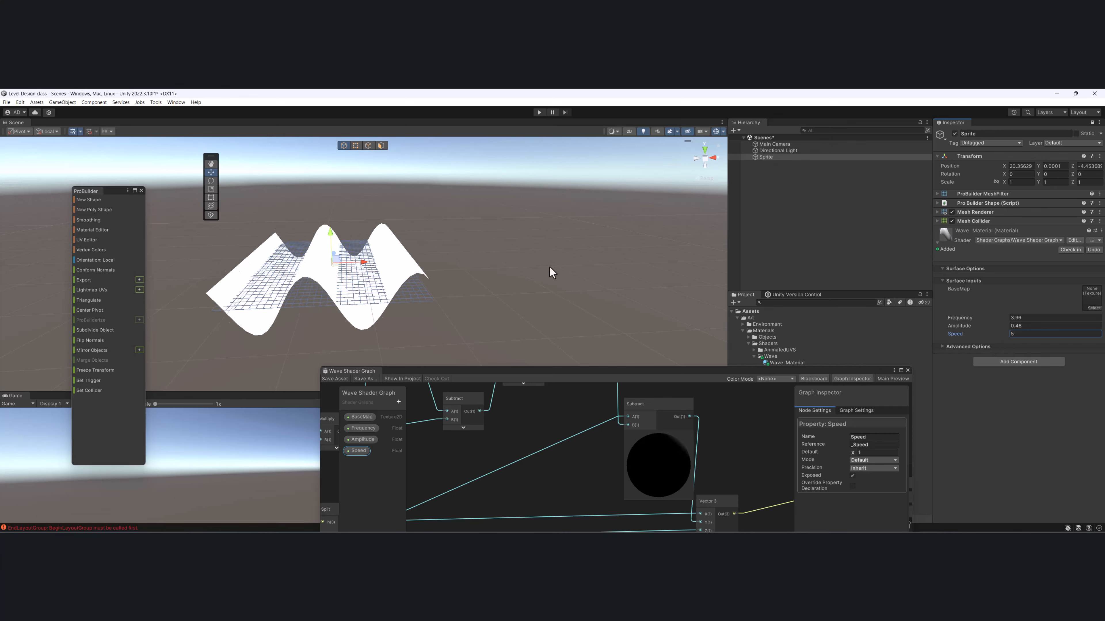
alt+drag(552, 271, 500, 244)
- Select all the wave calculation nodes before Vector 3 and shift them together away from it to open up space
scroll(551, 425, down, 5)
scroll(566, 435, up, 4)
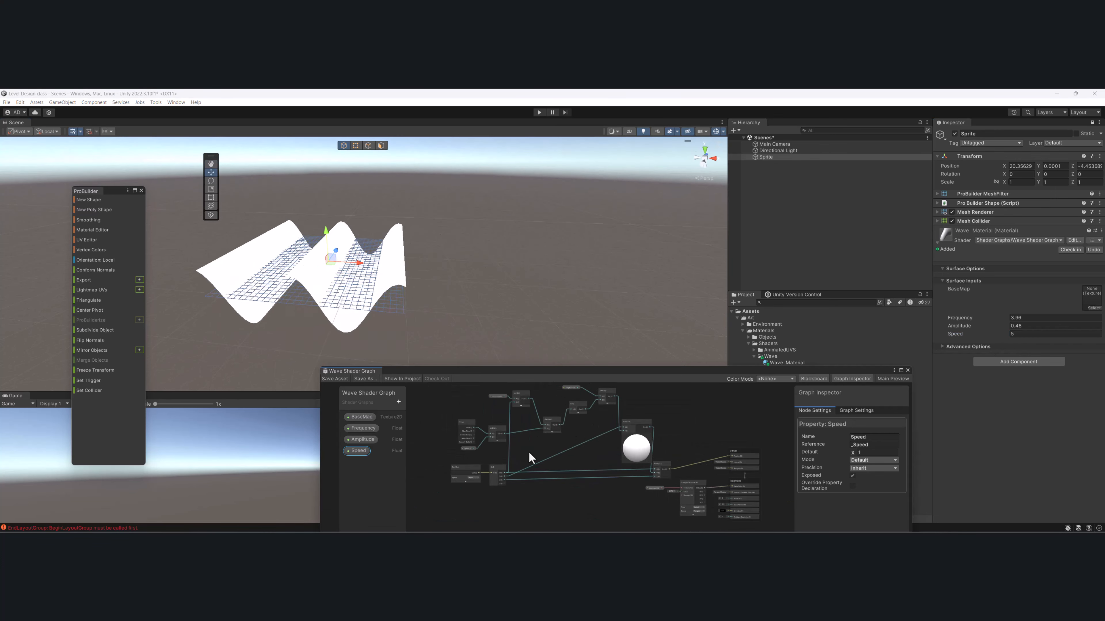
drag(459, 403, 589, 488)
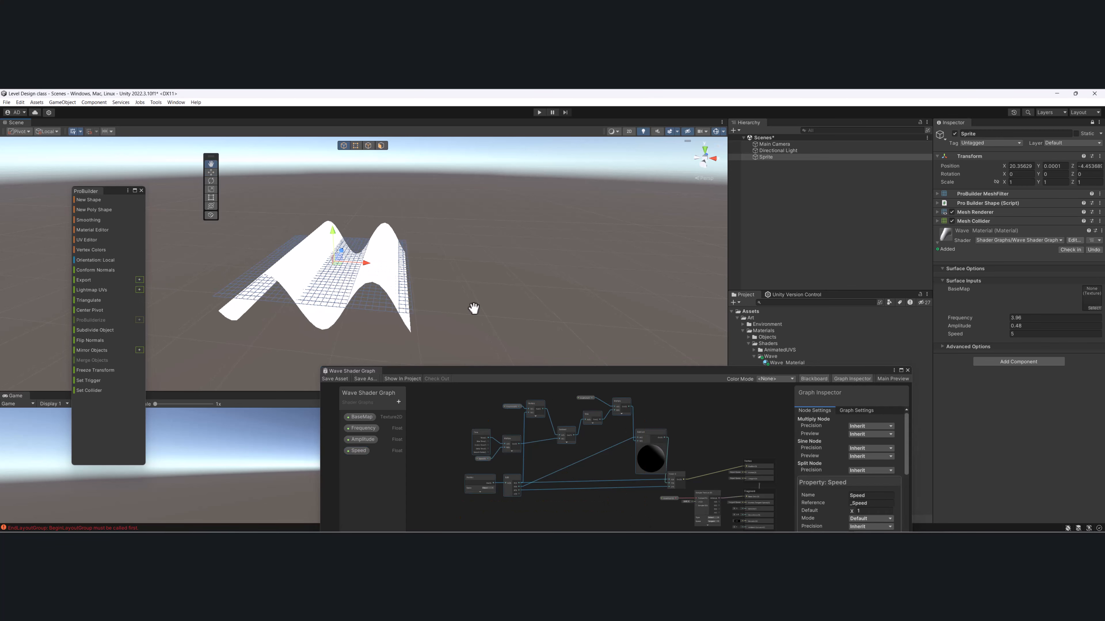
drag(653, 437, 631, 451)
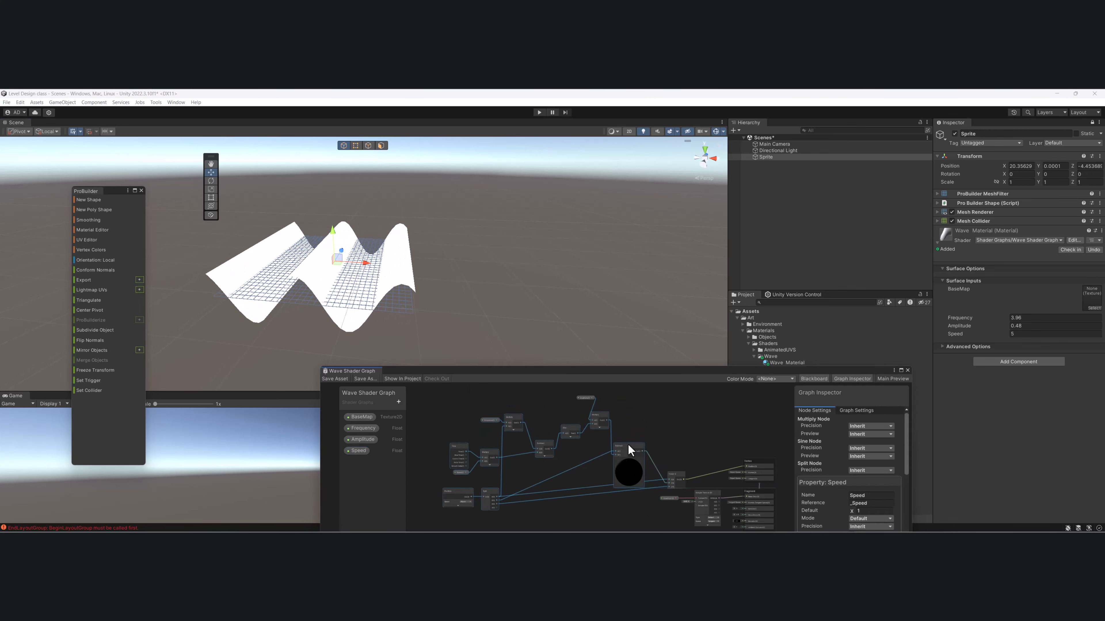
scroll(523, 437, down, 3)
drag(464, 387, 566, 472)
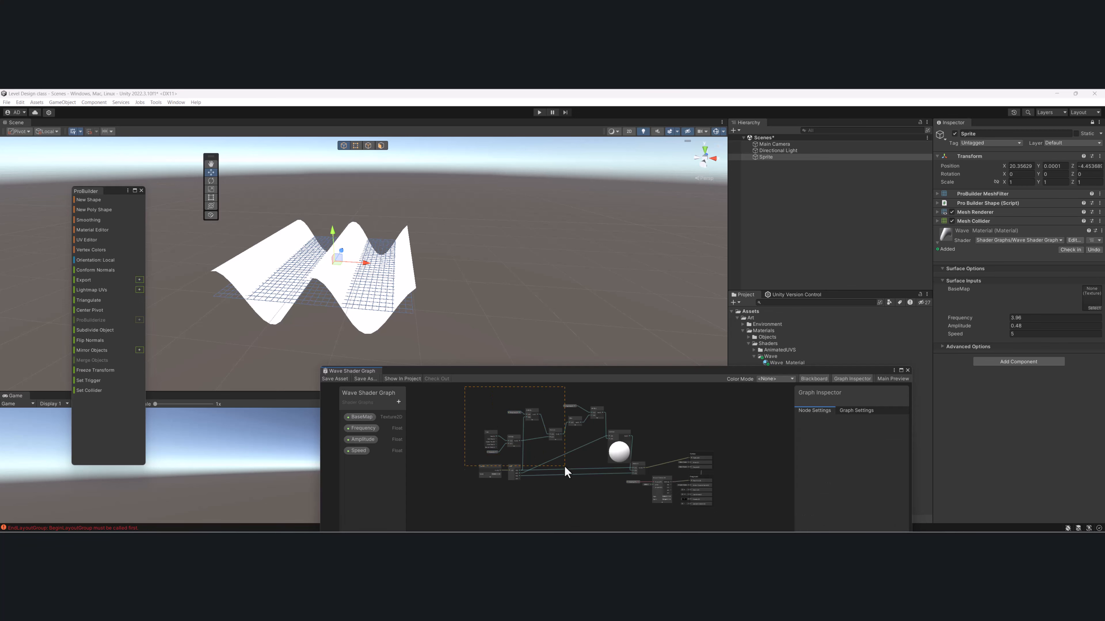
drag(617, 514, 616, 514)
drag(622, 432, 593, 442)
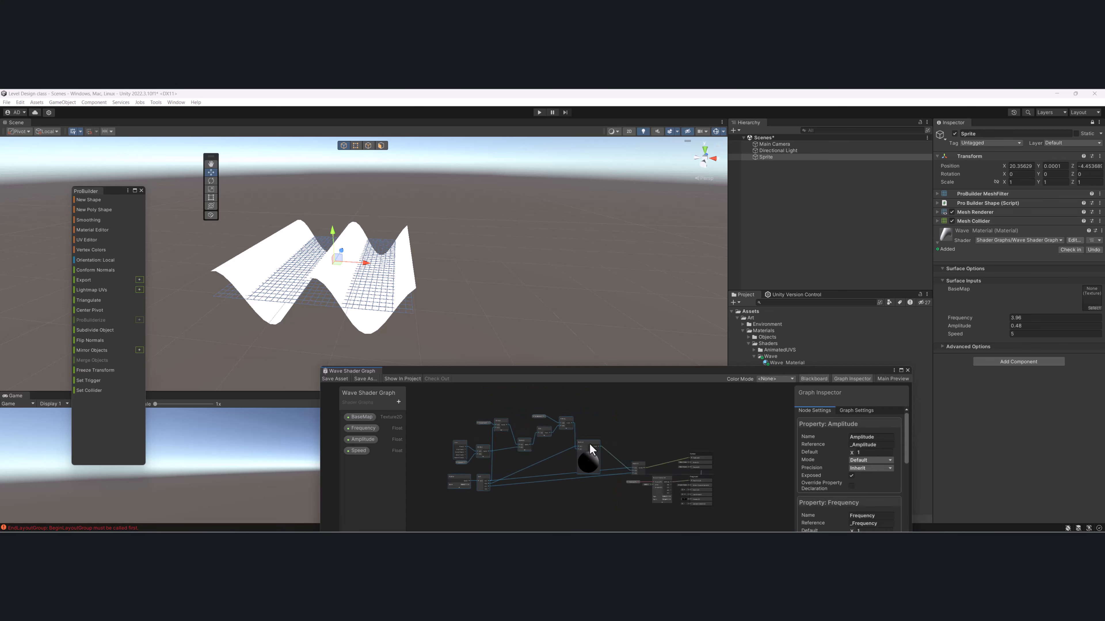
- Raise the Shader Graph window so the whole graph fits in view, and save the shader asset
scroll(595, 441, up, 1)
drag(640, 373, 631, 330)
middle_drag(323, 261, 365, 236)
alt+drag(365, 236, 436, 258)
middle_drag(552, 377, 560, 381)
click(323, 334)
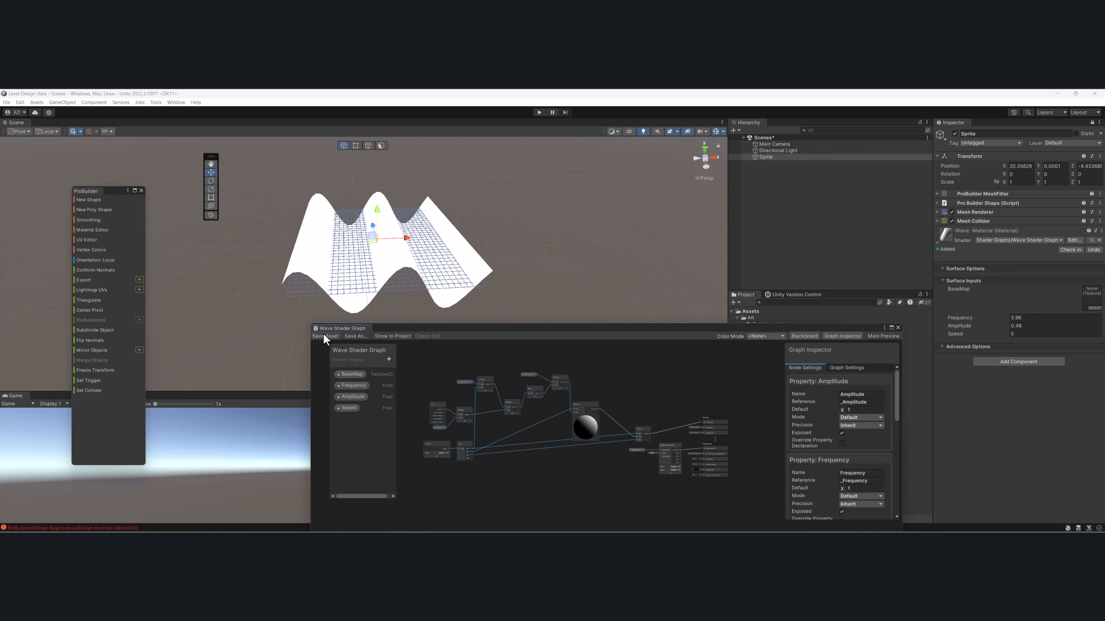
- Flatten the plane by setting the Wave Material's Frequency, Amplitude and Speed to 0
alt+drag(378, 271, 413, 237)
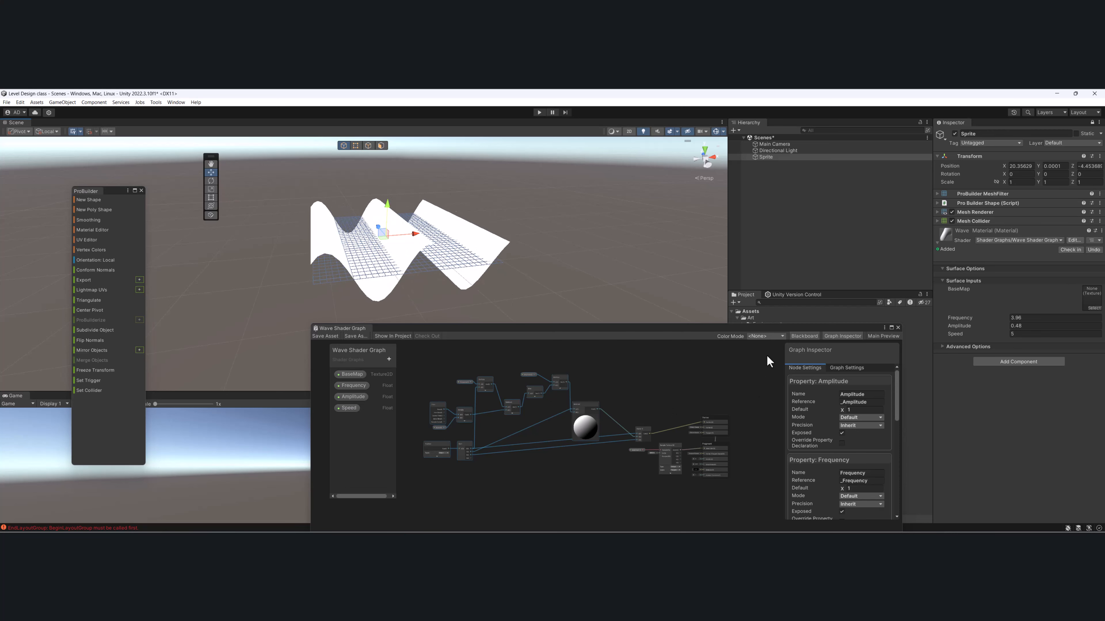
middle_drag(415, 236, 410, 205)
alt+drag(409, 205, 377, 231)
middle_drag(378, 231, 352, 265)
alt+drag(353, 265, 401, 209)
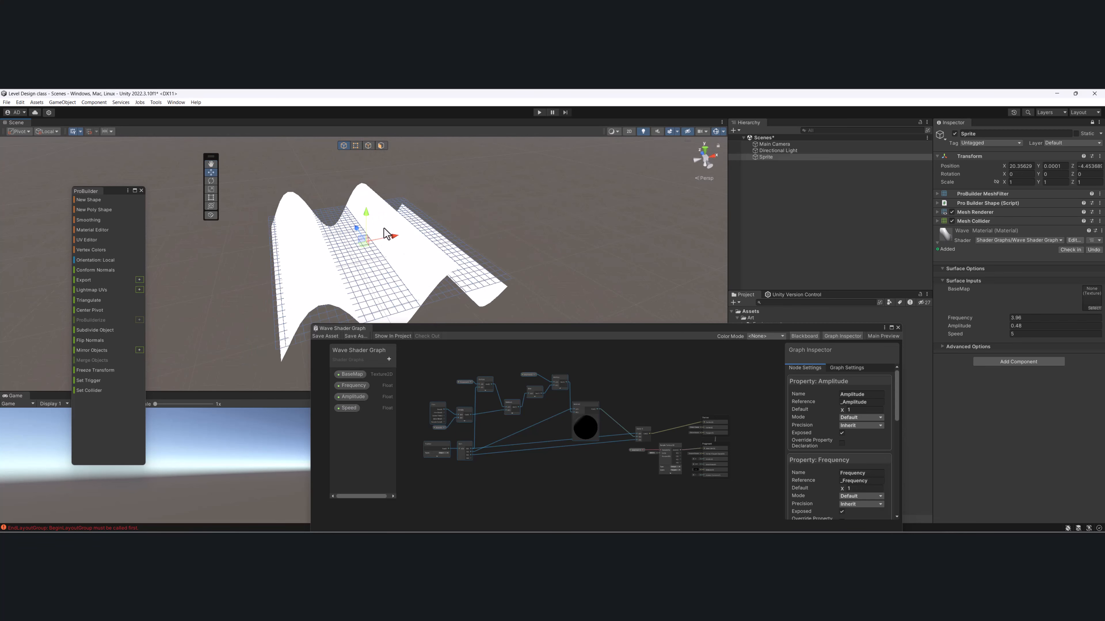
click(1030, 318)
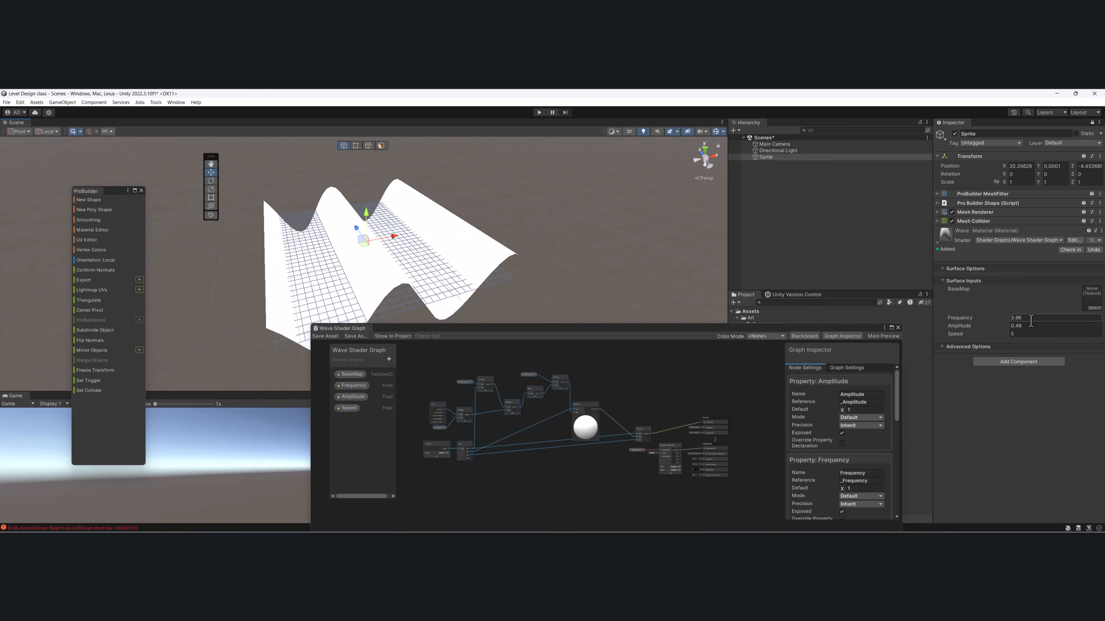
text(0)
key(Tab)
text(0)
key(Tab)
text(0)
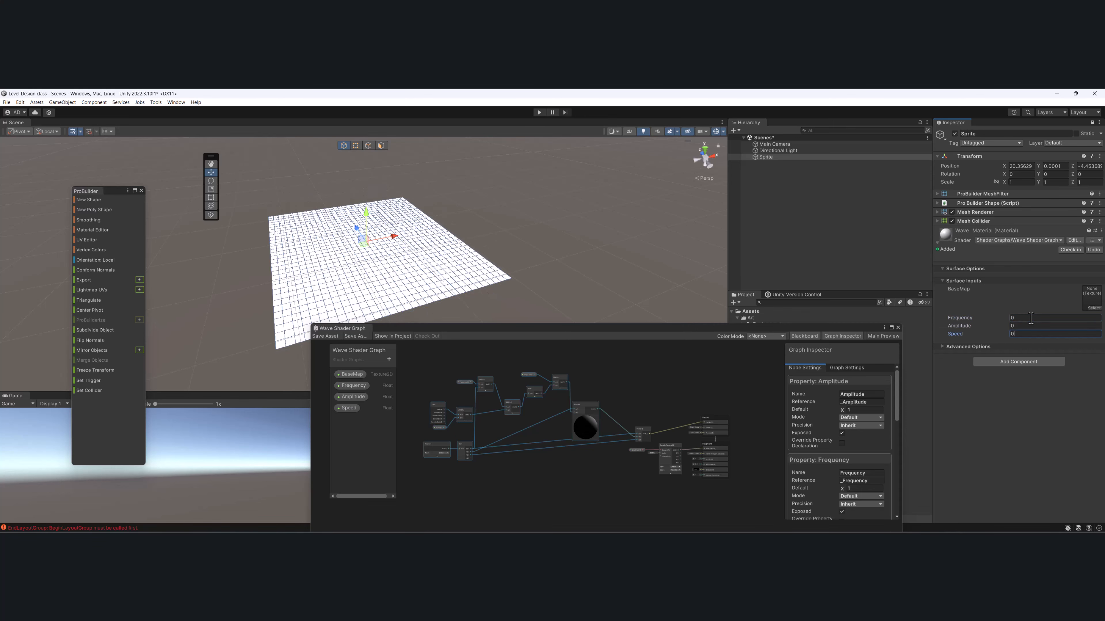
- Raise the plane to a Y position of 0.148 and move the Shader Graph window slightly down
alt+drag(346, 241, 337, 230)
scroll(399, 235, up, 2)
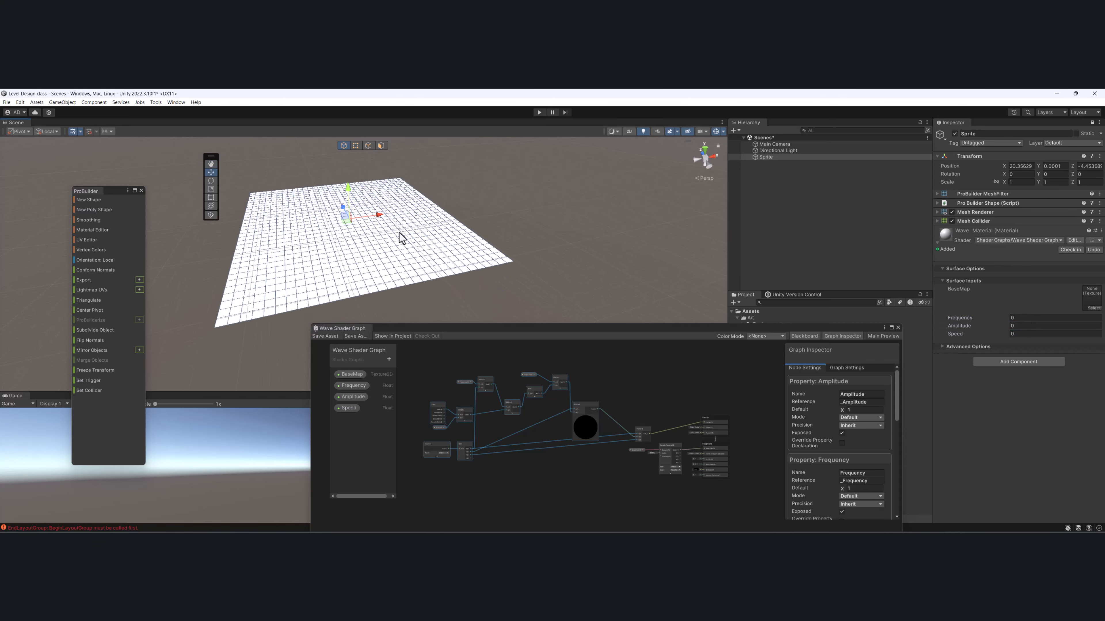
drag(354, 190, 348, 181)
alt+drag(257, 278, 252, 306)
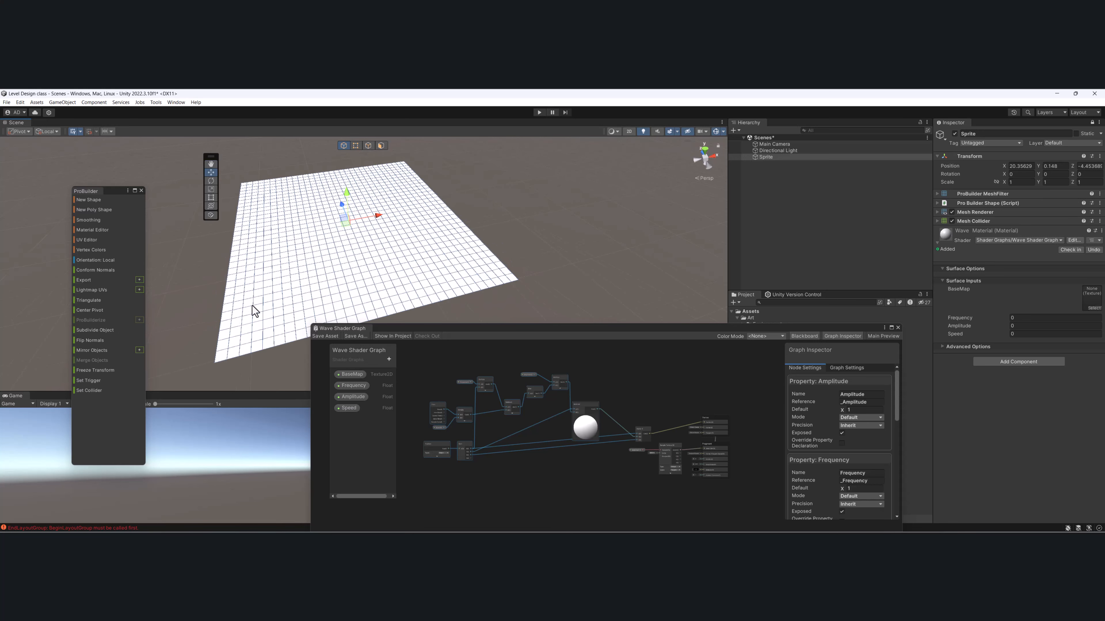
drag(527, 330, 524, 341)
alt+drag(410, 264, 411, 223)
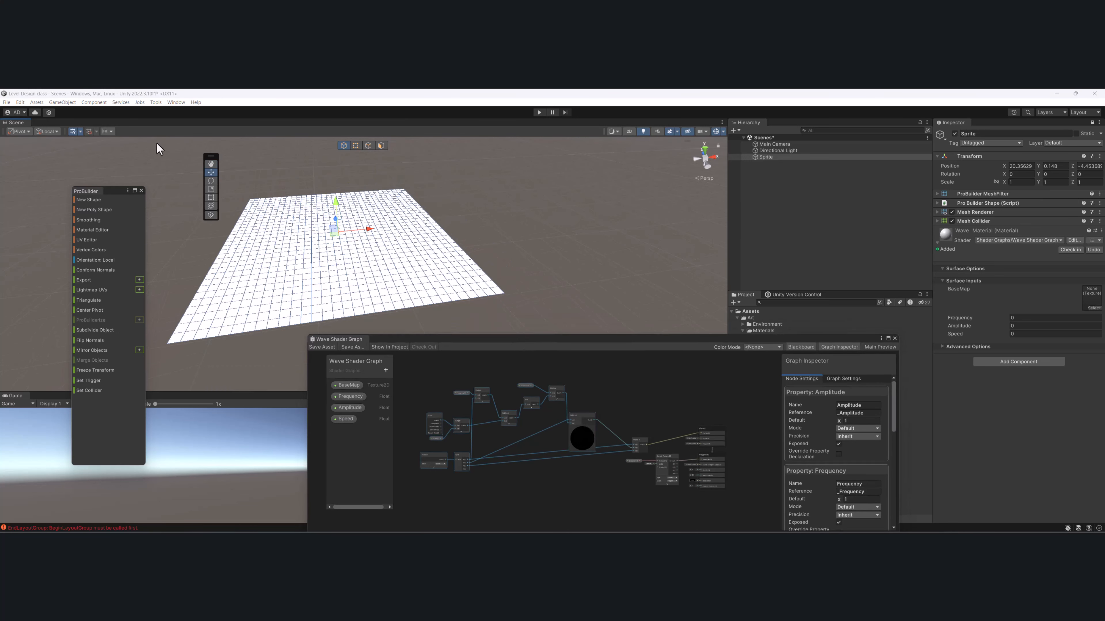
- Switch the Scene view's shading mode to Shaded Wireframe
click(81, 131)
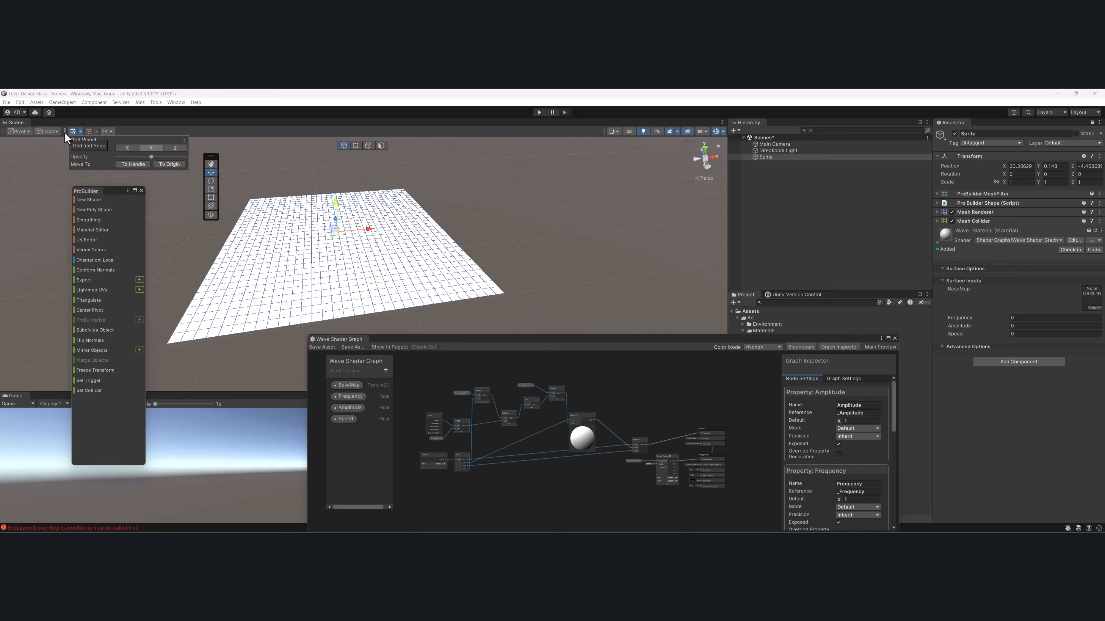
click(56, 132)
right_drag(499, 237, 523, 229)
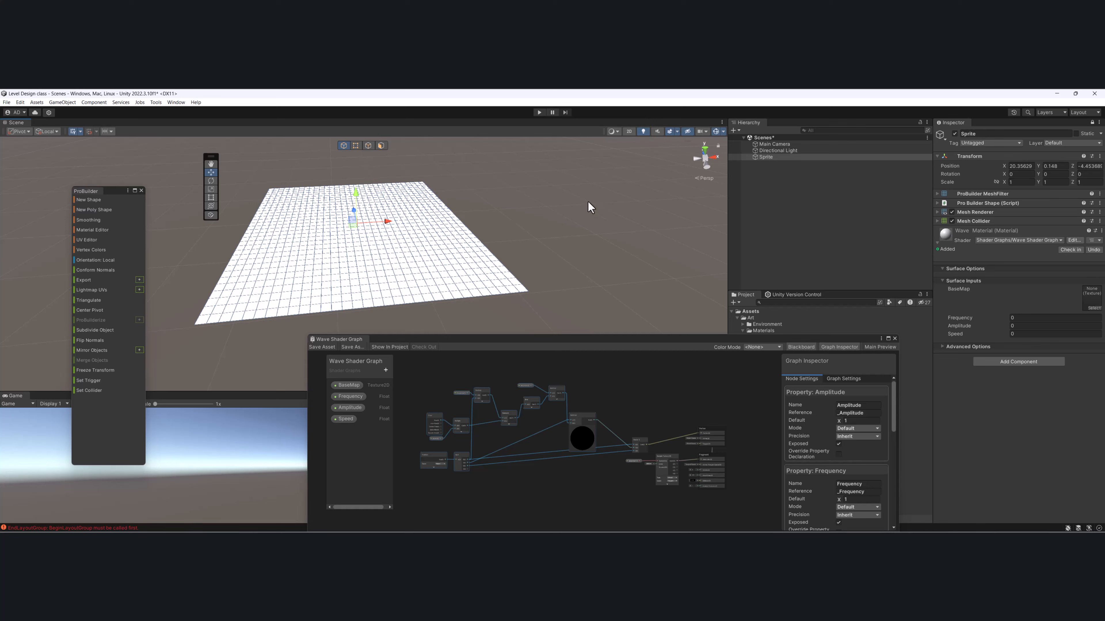
click(621, 131)
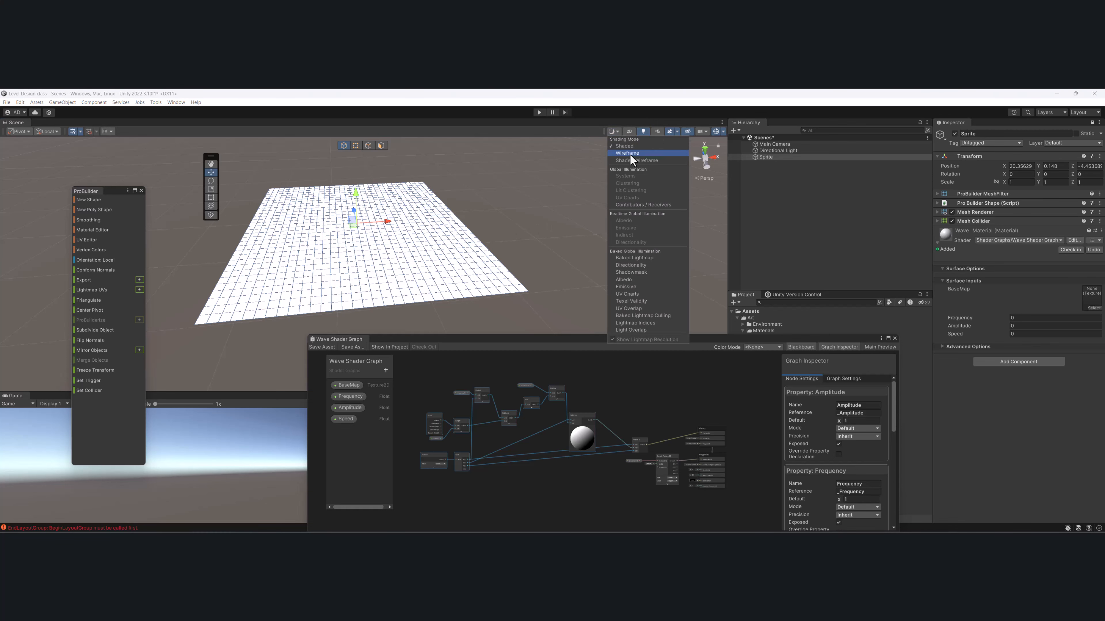
click(633, 161)
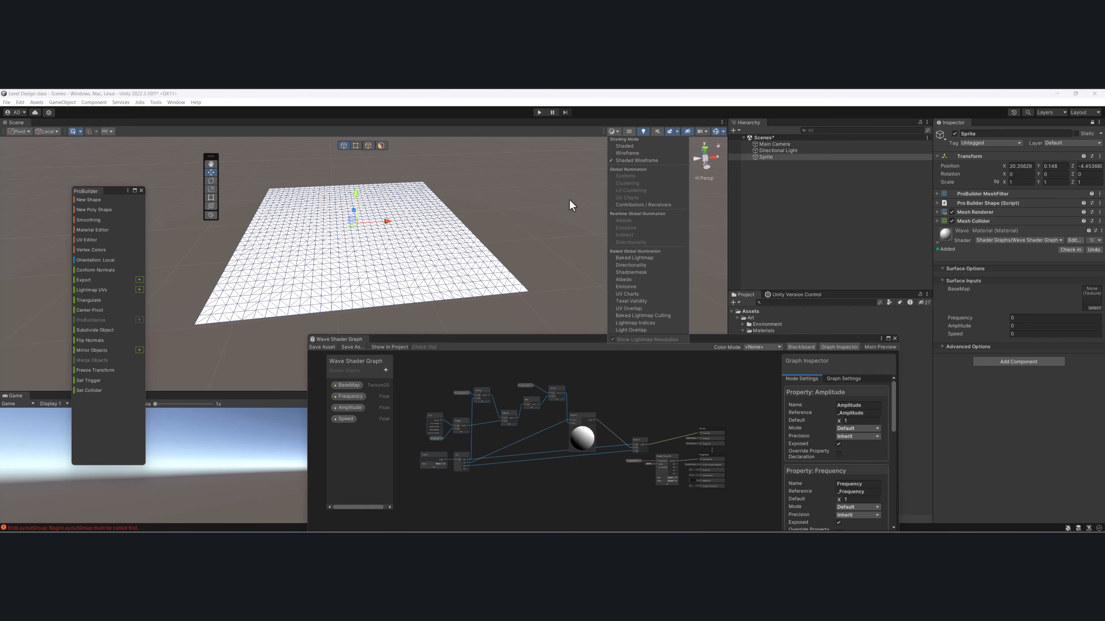
- Set the Wave Material's Frequency, Amplitude and Speed to 0.2 each
alt+drag(414, 257, 390, 294)
middle_drag(390, 294, 450, 251)
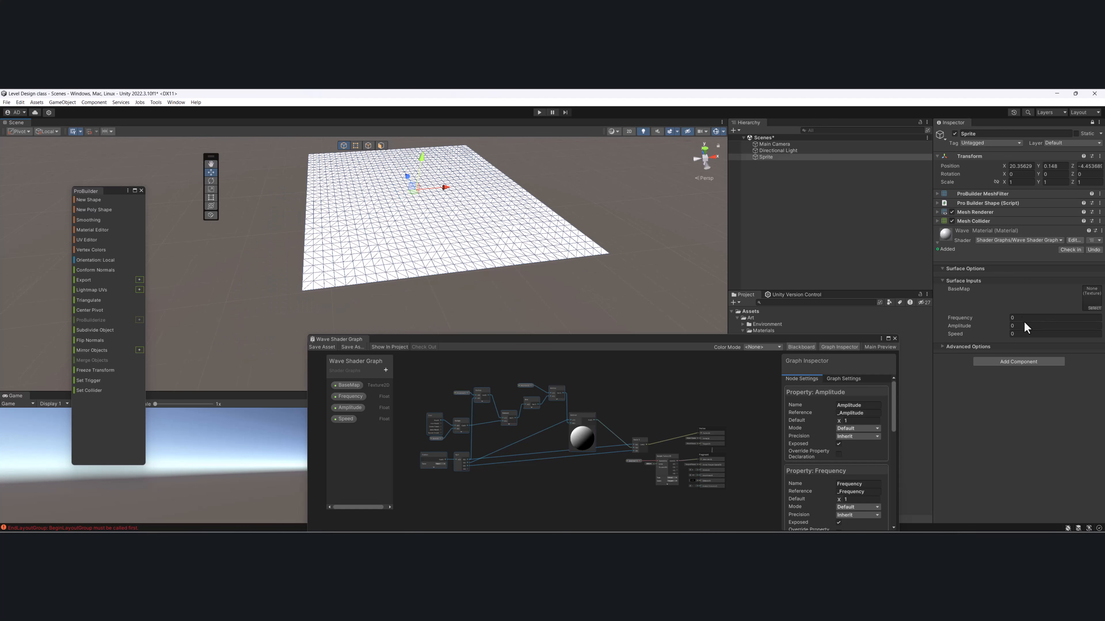
text(.2)
key(Tab)
text(.2)
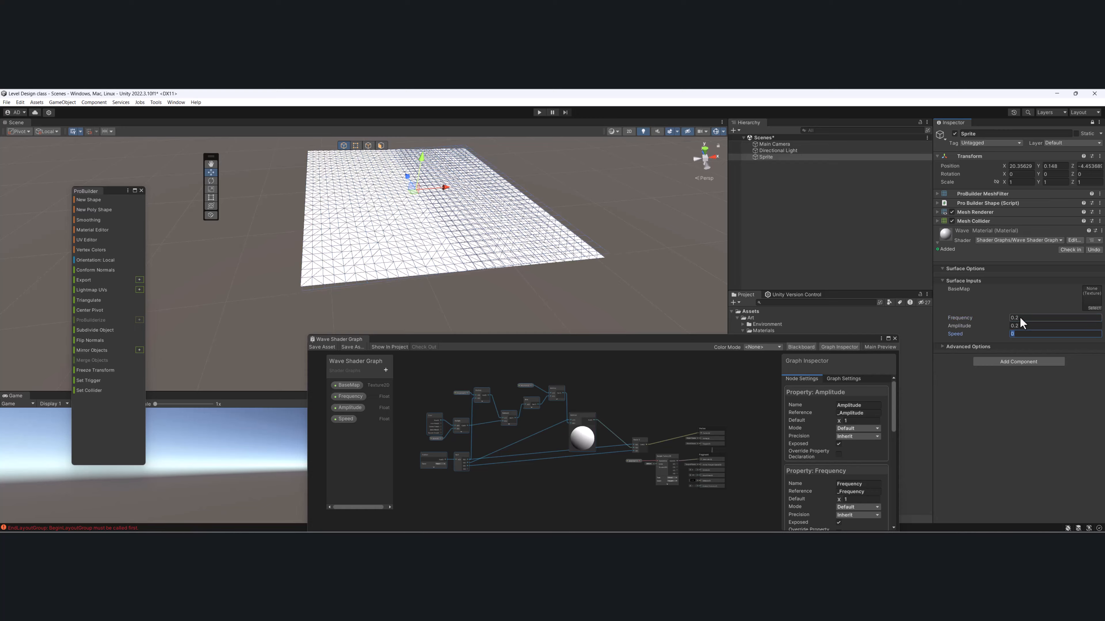
key(Tab)
text(.2)
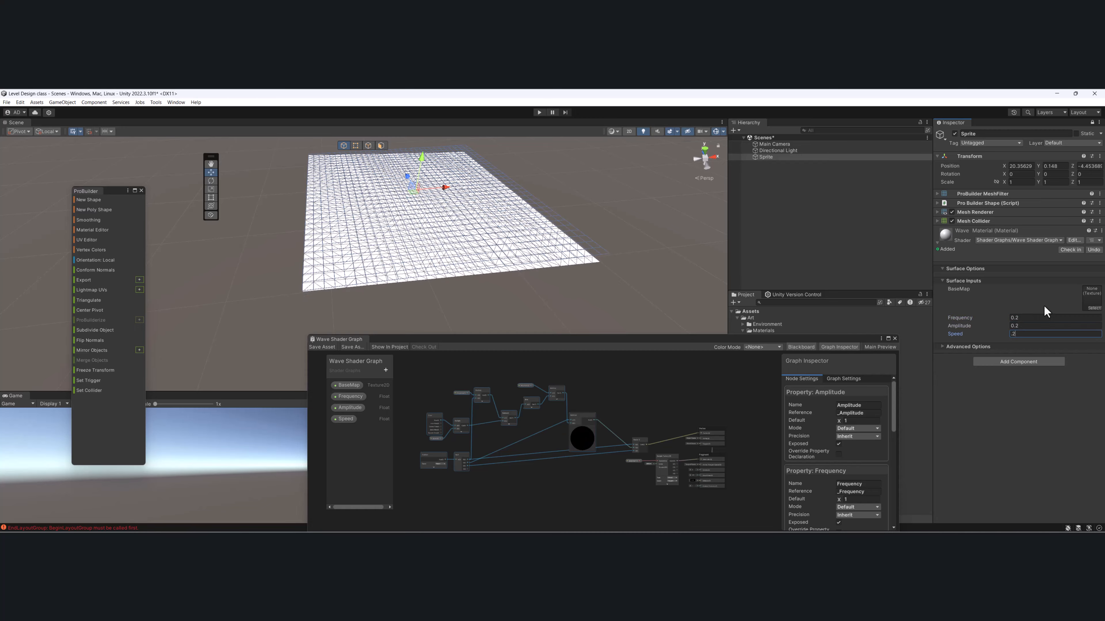
- Set the Wave Material's Frequency, Amplitude and Speed to 0.5 each
click(1039, 318)
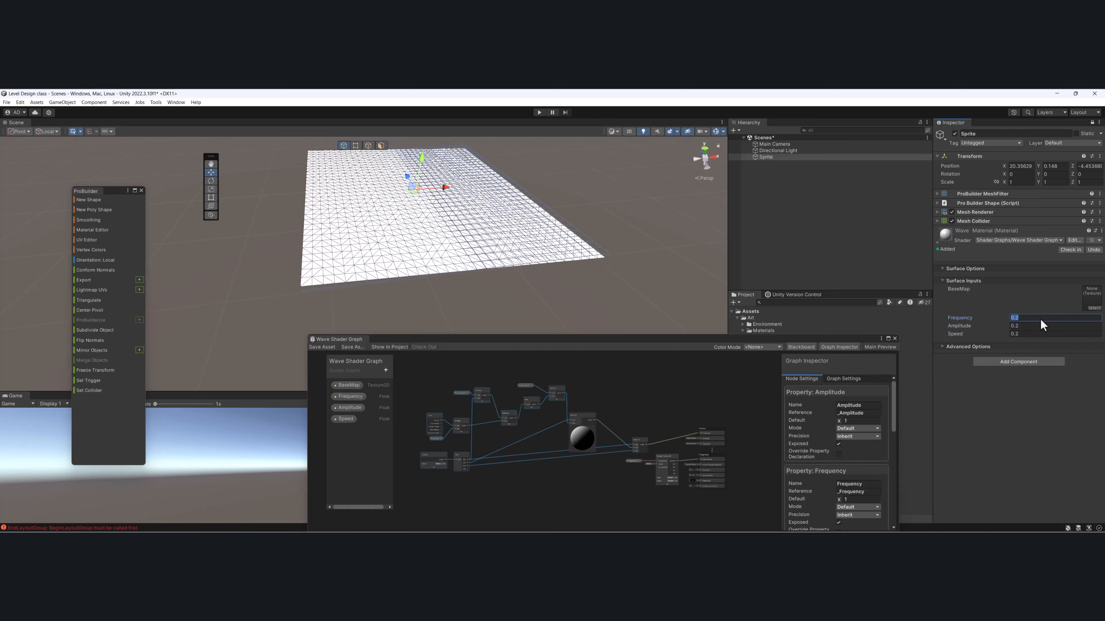
text(.5)
key(Tab)
text(.5)
key(Tab)
text(.5)
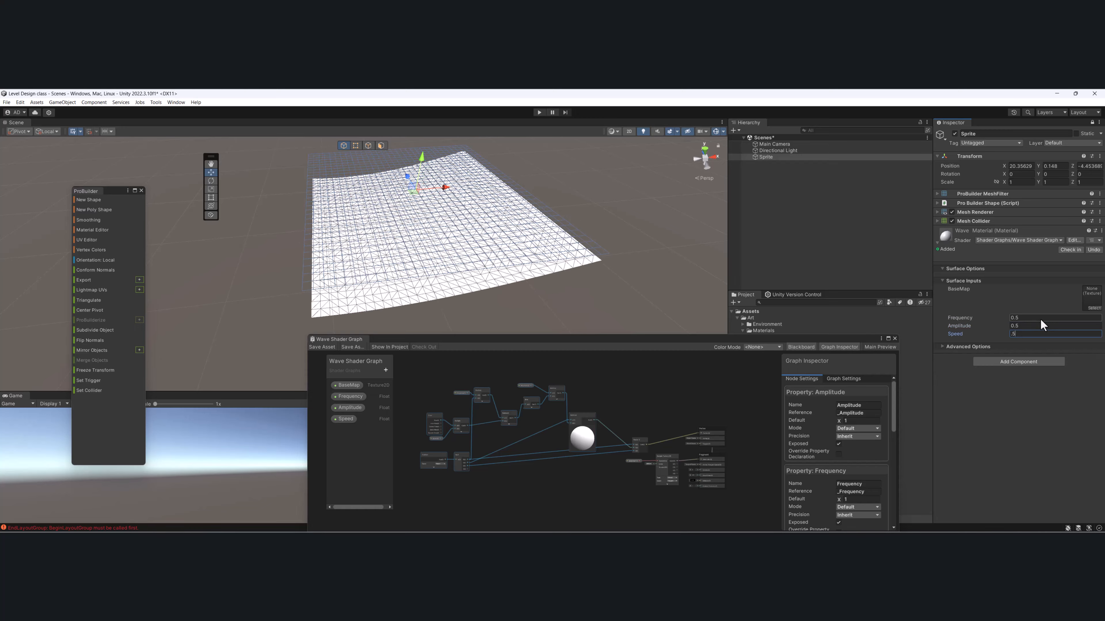
- Set the Wave Material's Frequency to 10
click(1040, 319)
text(1)
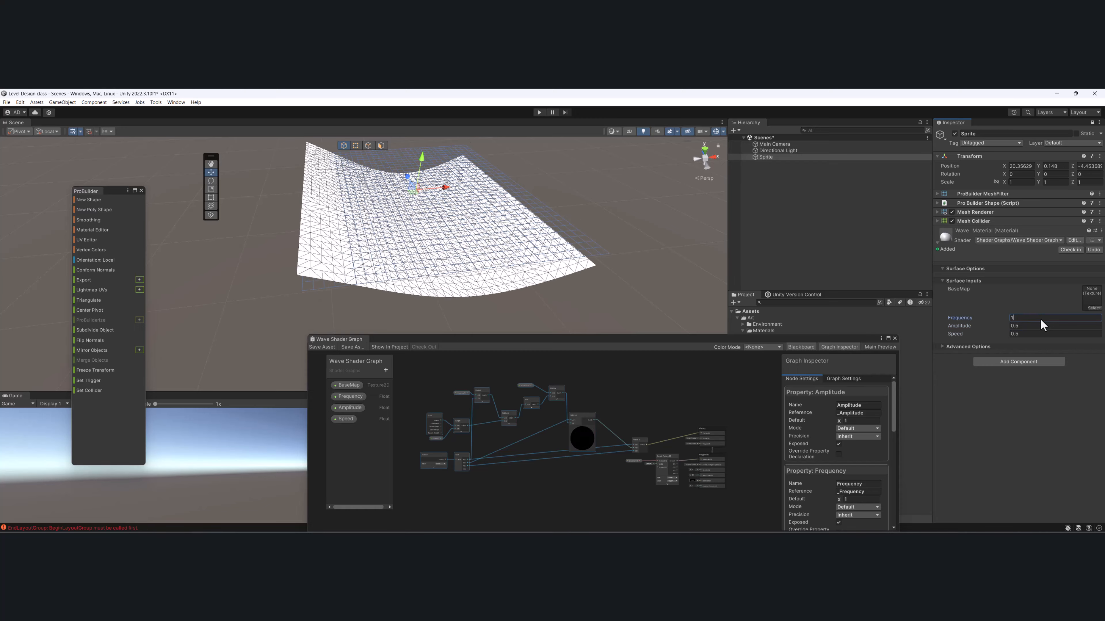
text(0)
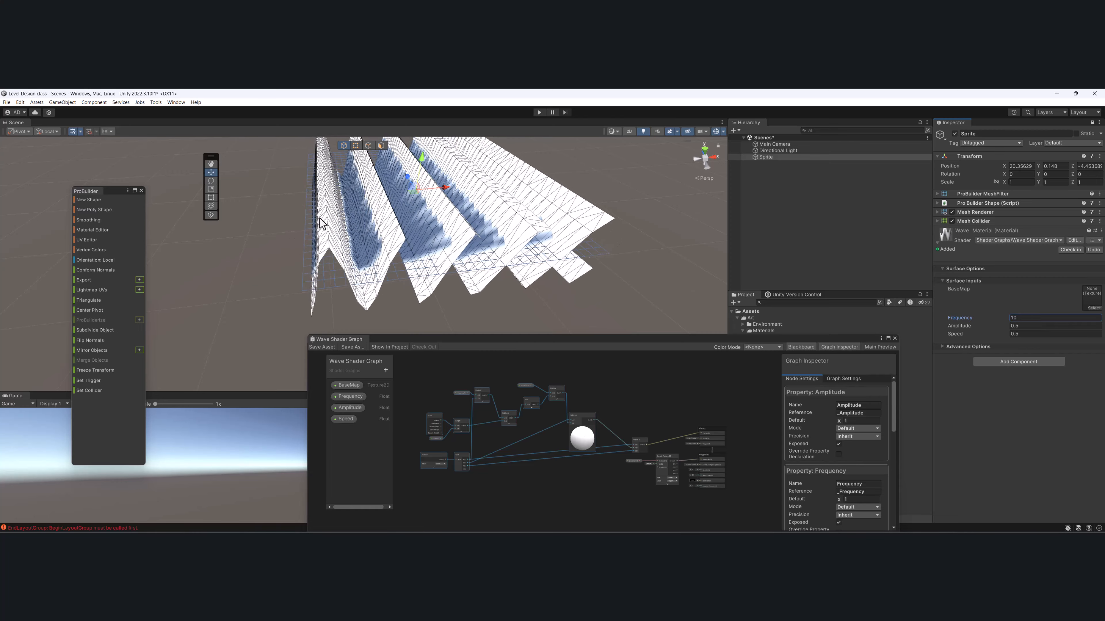
- Set the Wave Material's Frequency to 5
alt+drag(320, 222, 342, 186)
middle_drag(342, 186, 341, 190)
scroll(321, 209, up, 2)
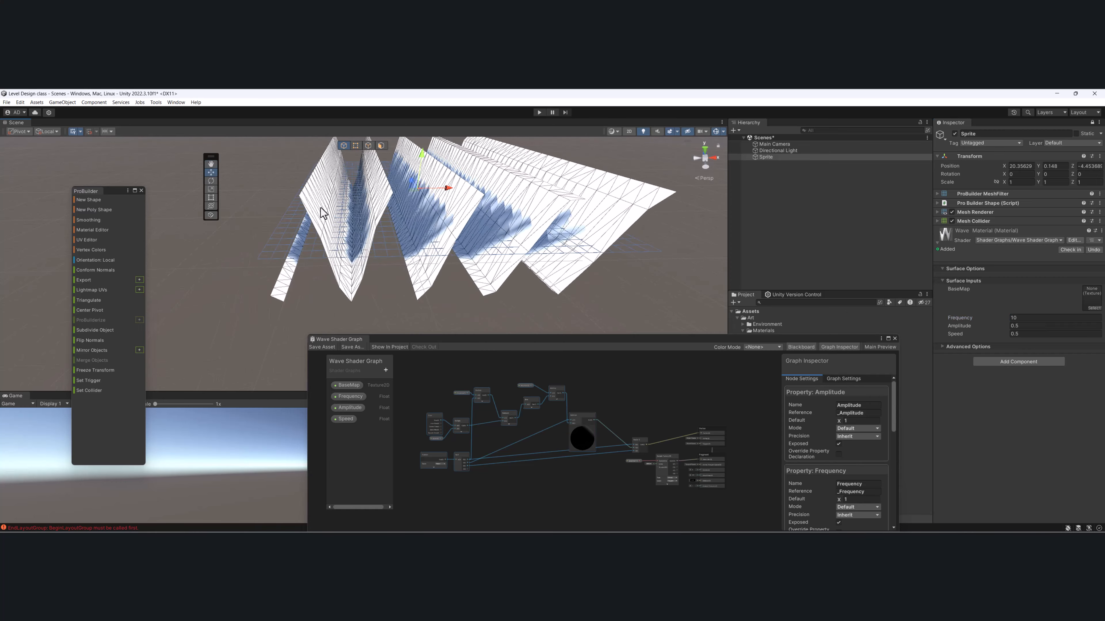
click(1031, 319)
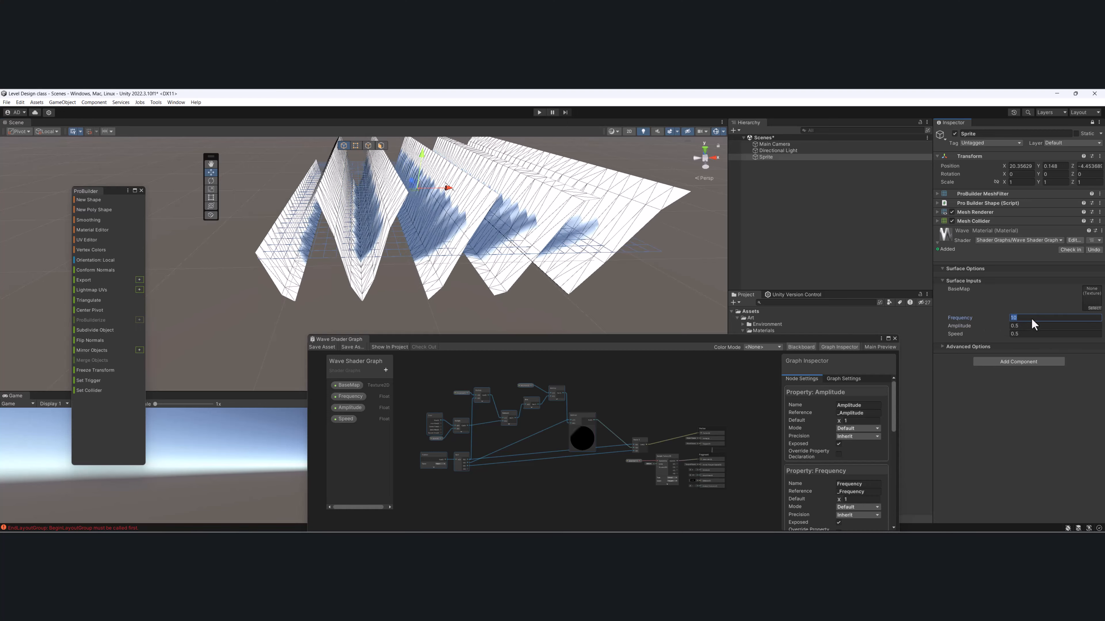
text(5)
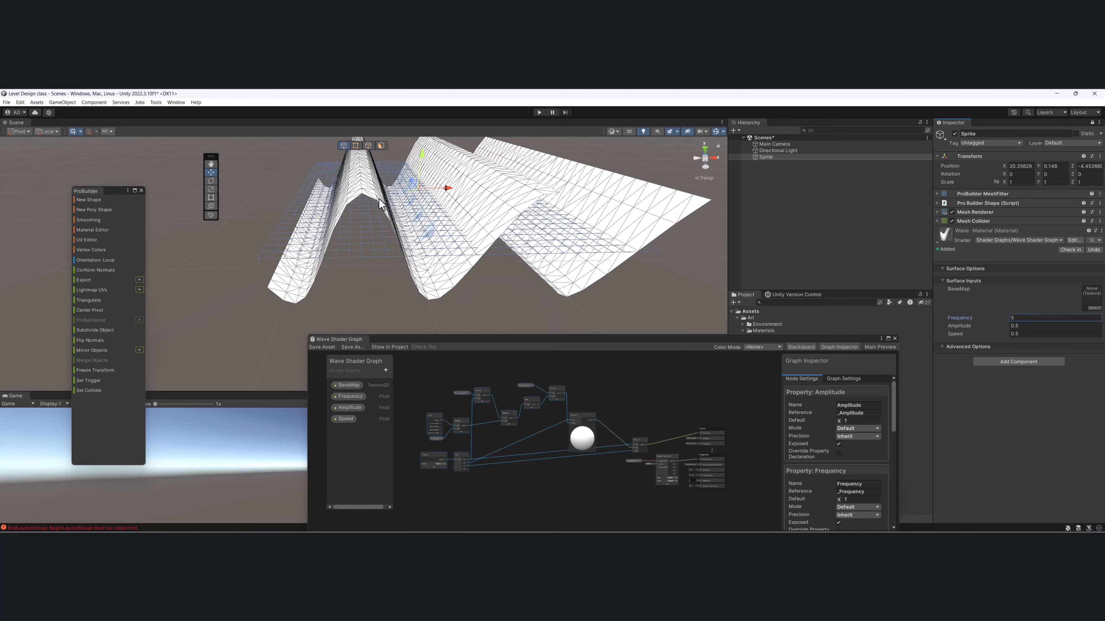
click(322, 240)
alt+drag(321, 241, 352, 226)
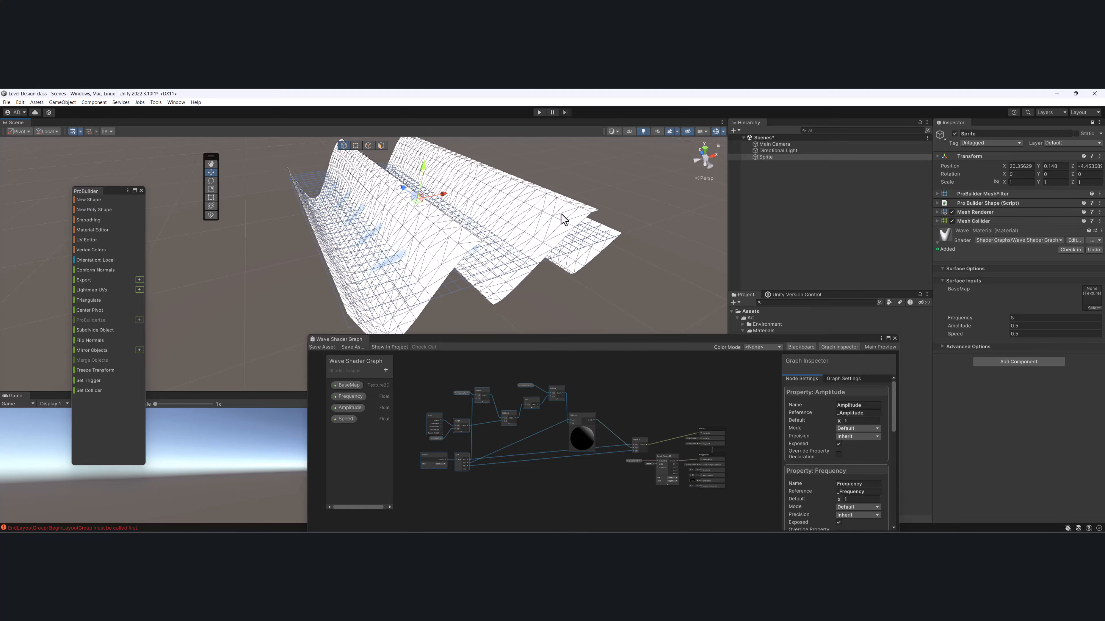
alt+drag(564, 220, 362, 221)
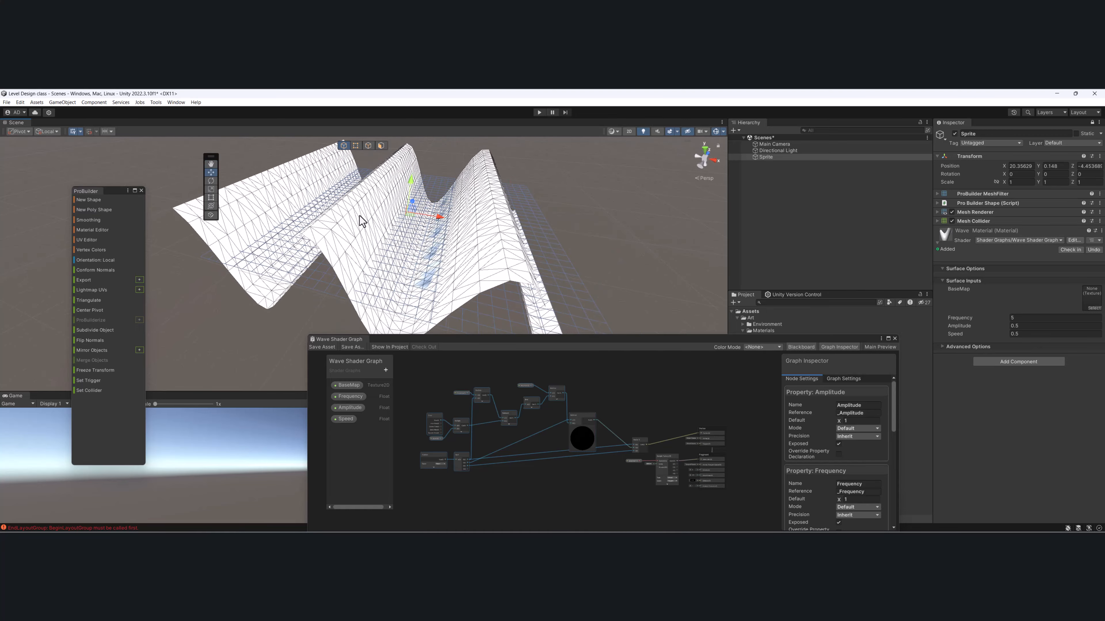
- Set the Wave Material's Amplitude to 1
click(1038, 319)
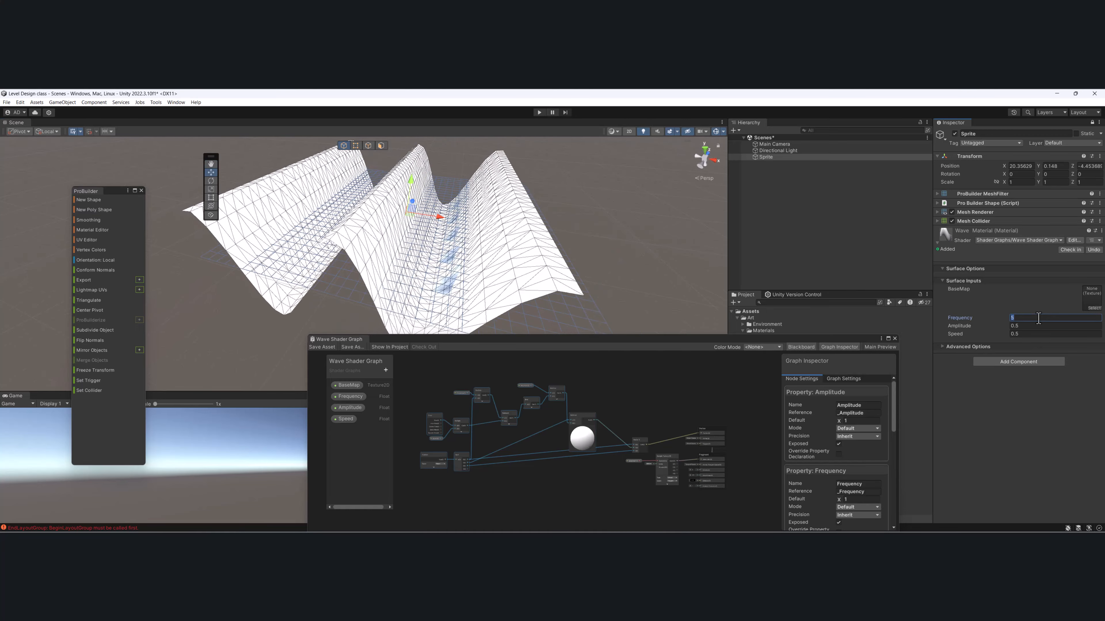
click(1042, 326)
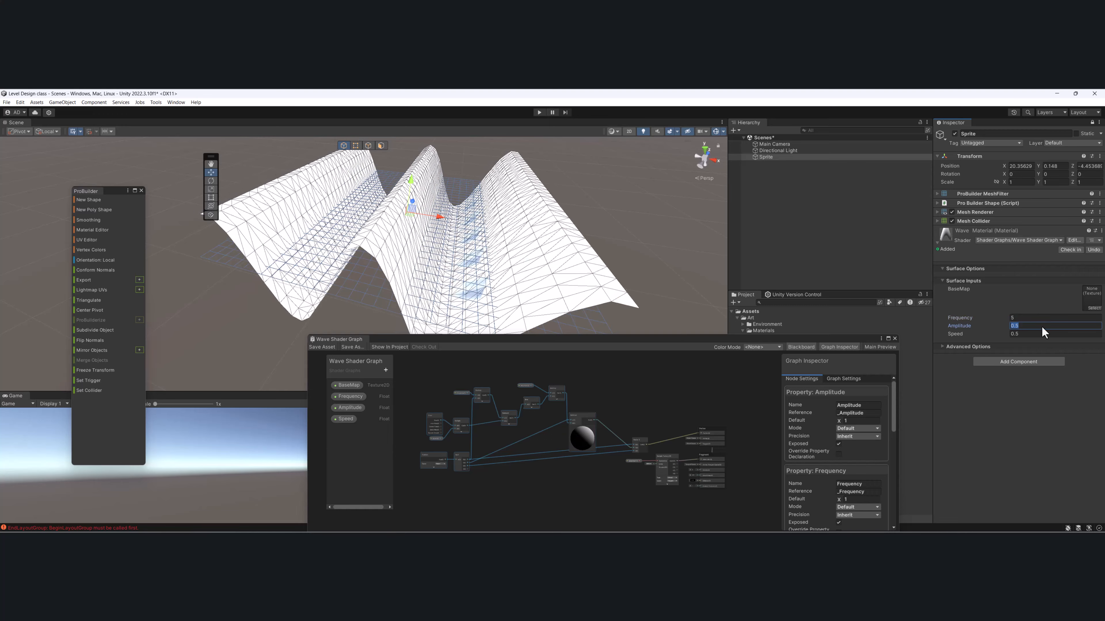
text(1)
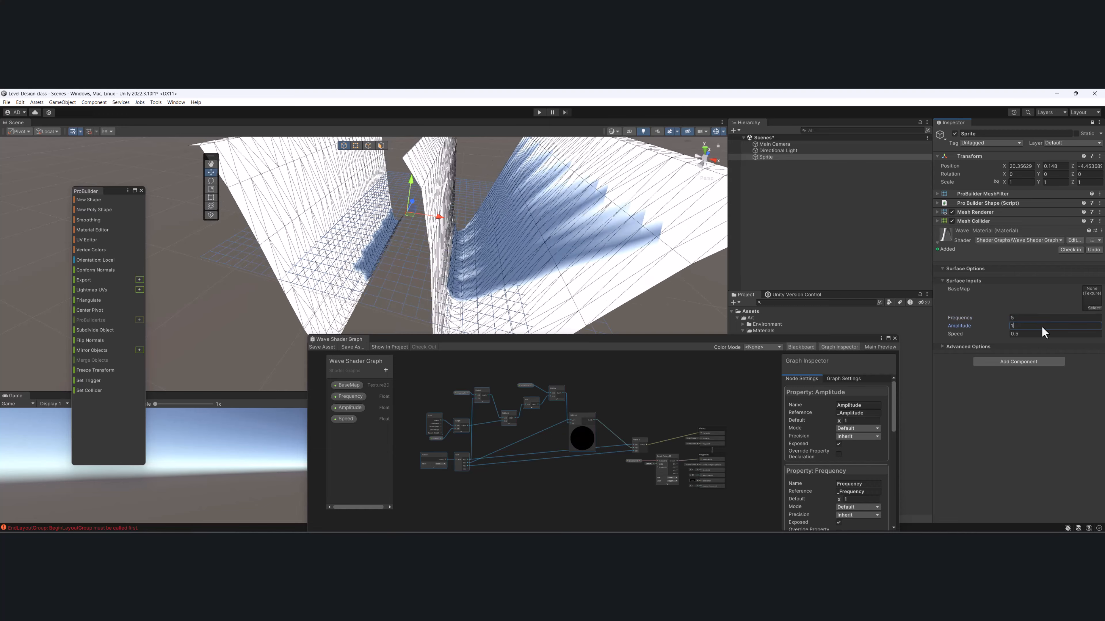
- Set the Wave Material's Amplitude to 0.1
drag(1042, 328, 962, 325)
text(.)
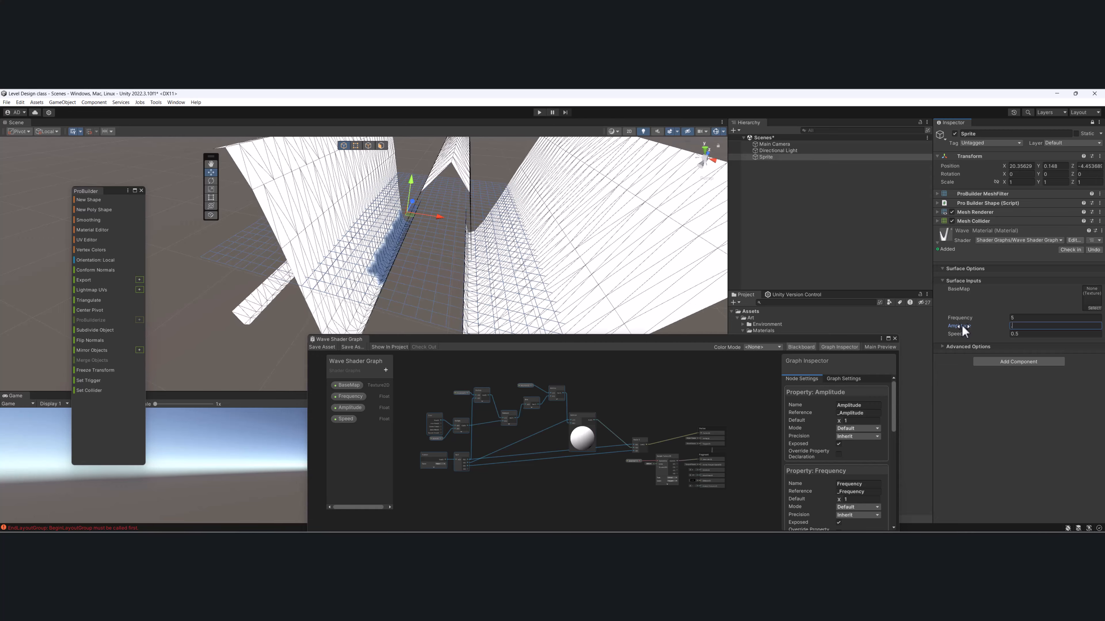
text(1)
alt+drag(287, 222, 340, 214)
- Set the Wave Material's Amplitude to 0.2
click(1035, 326)
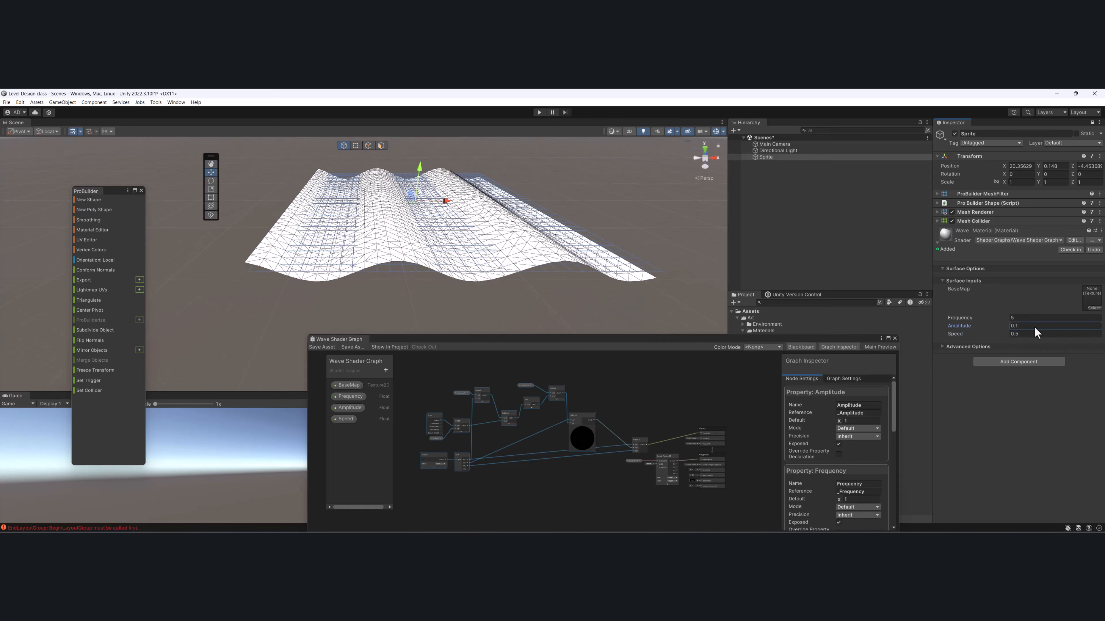
key(BackSpace)
key(BackSpace)
key(BackSpace)
text(.2)
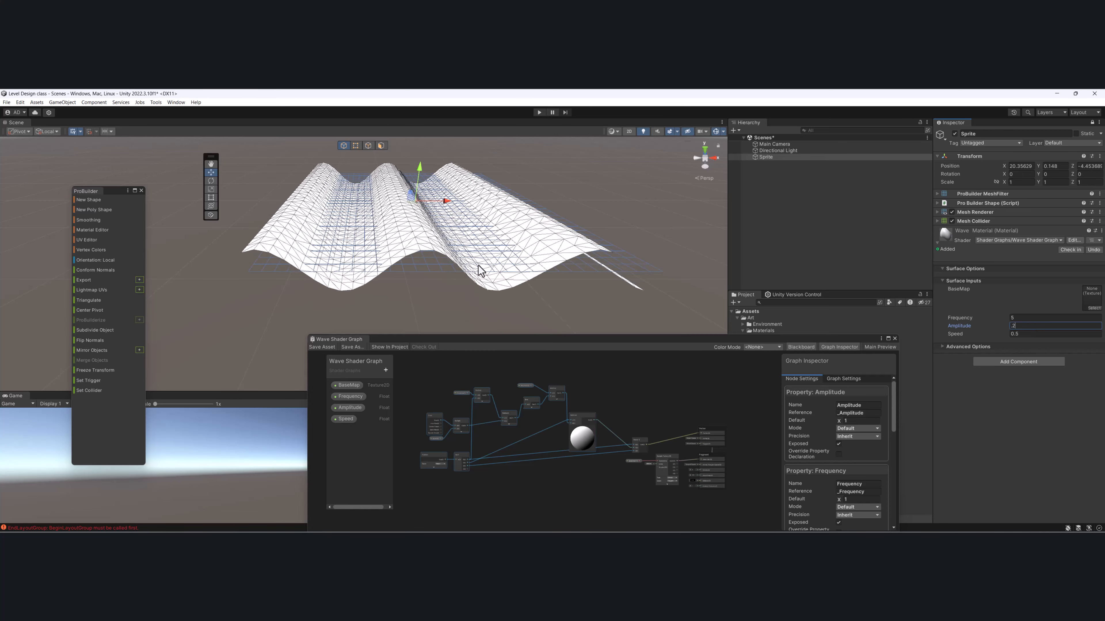
alt+drag(421, 255, 412, 240)
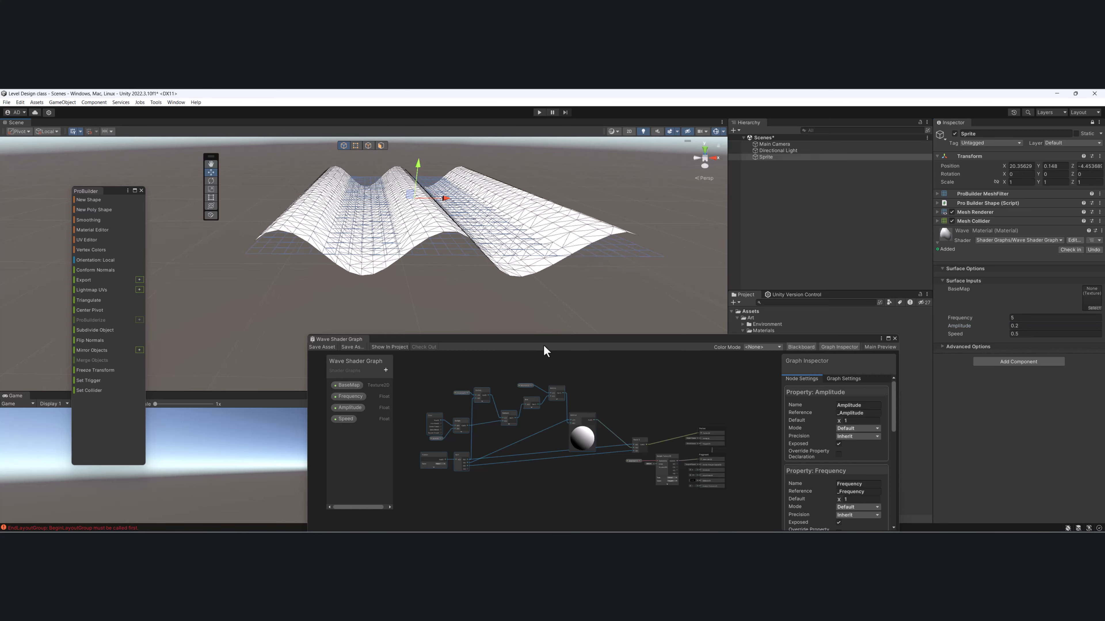
- Save the scene and subdivide the whole plane once more with ProBuilder in face selection mode
click(381, 145)
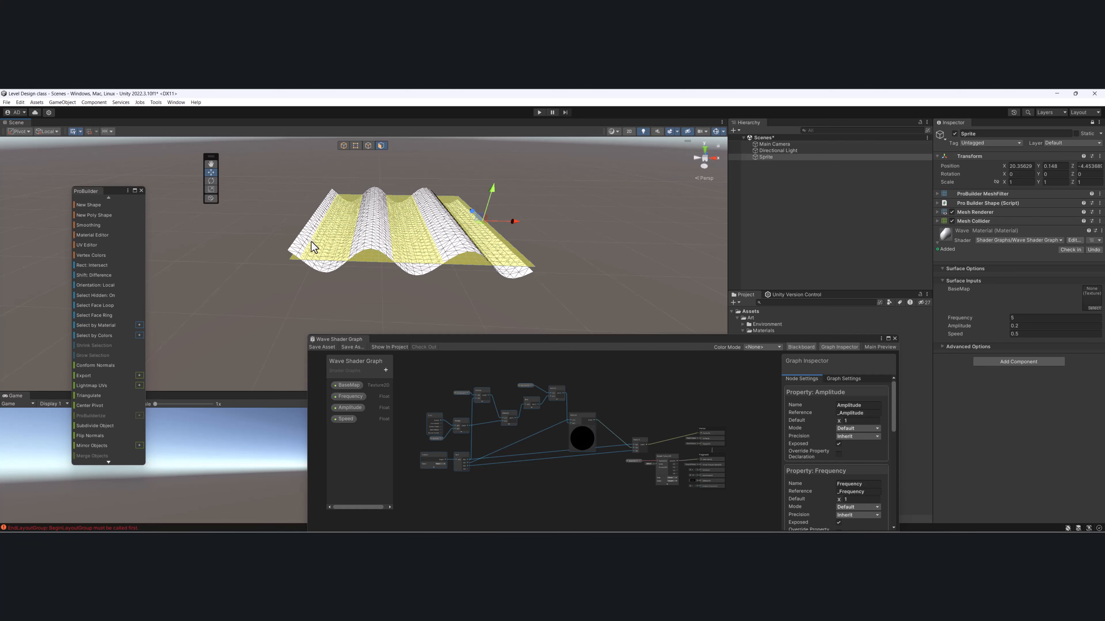
key(ctrl+s)
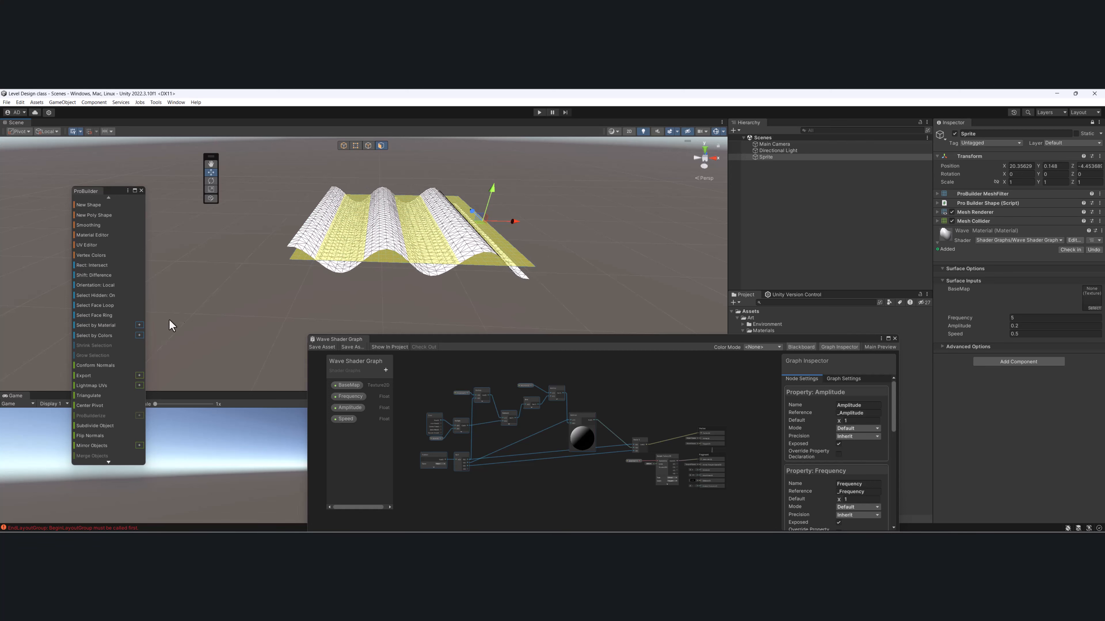
click(98, 425)
scroll(438, 230, up, 4)
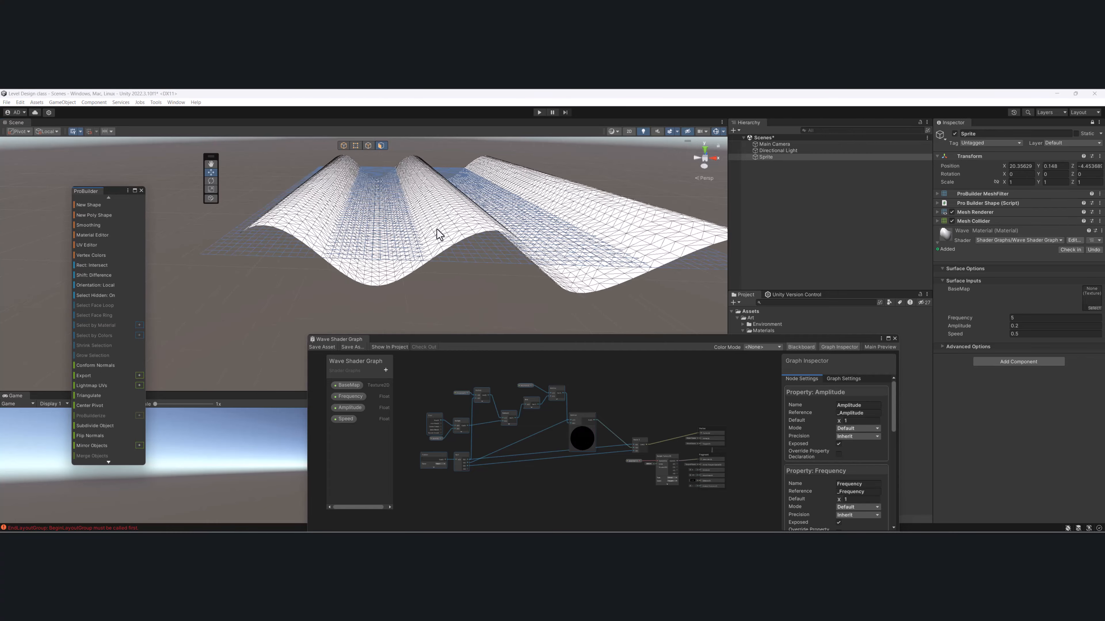
alt+drag(357, 213, 373, 215)
- Set the Wave Material's Frequency to 8.2 and its Amplitude to 0.27
click(982, 317)
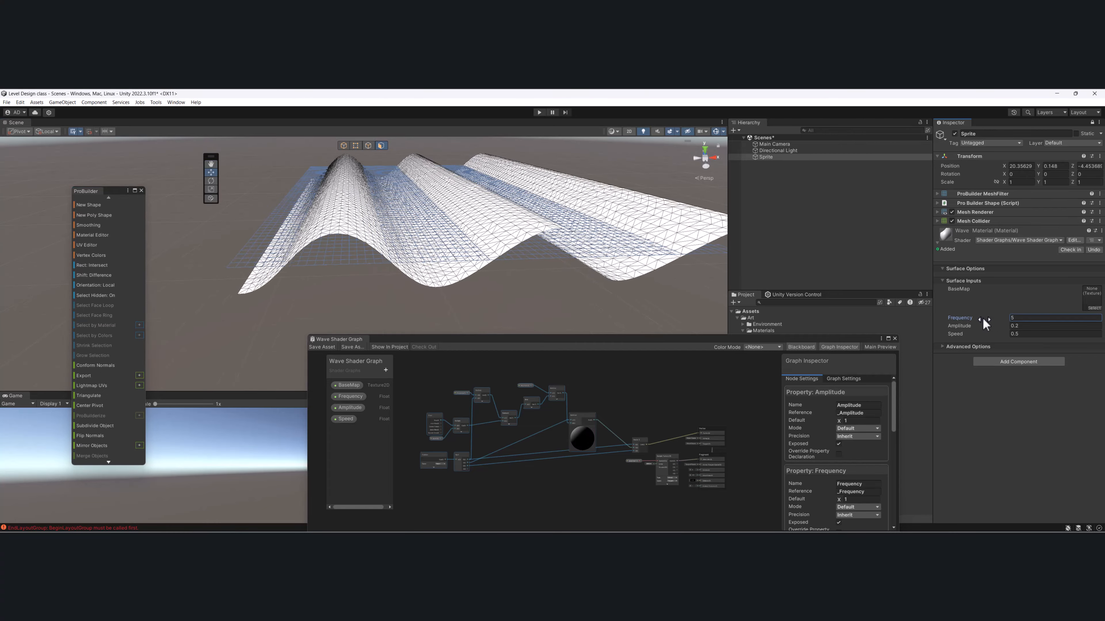
mouse_move(982, 317)
mouse_down()
mouse_move(1027, 315)
mouse_move(990, 322)
mouse_up()
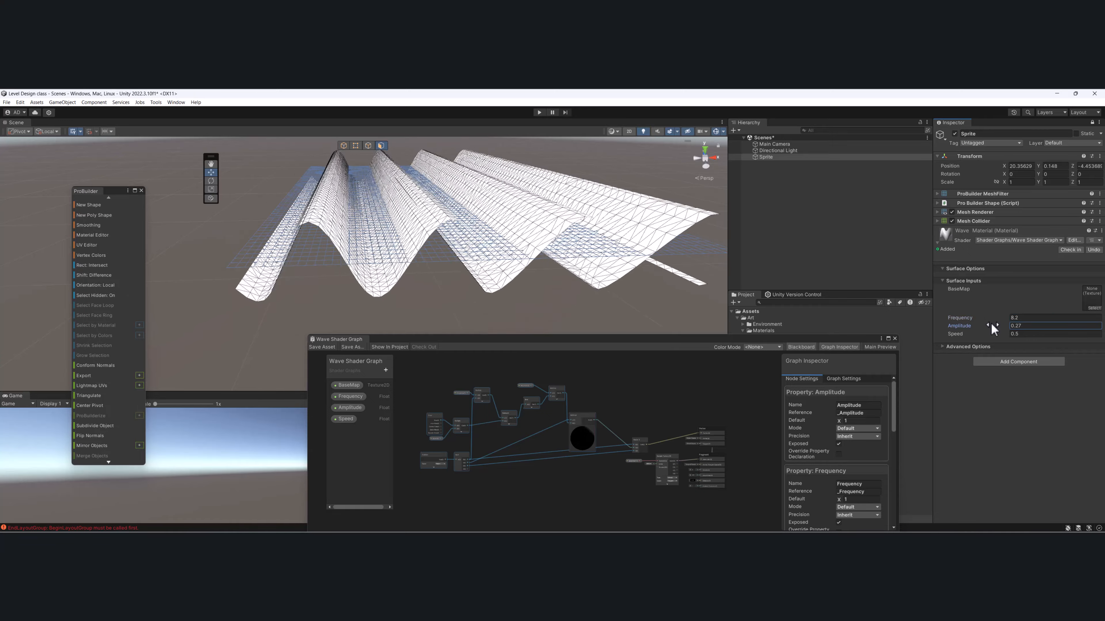
alt+drag(505, 235, 439, 226)
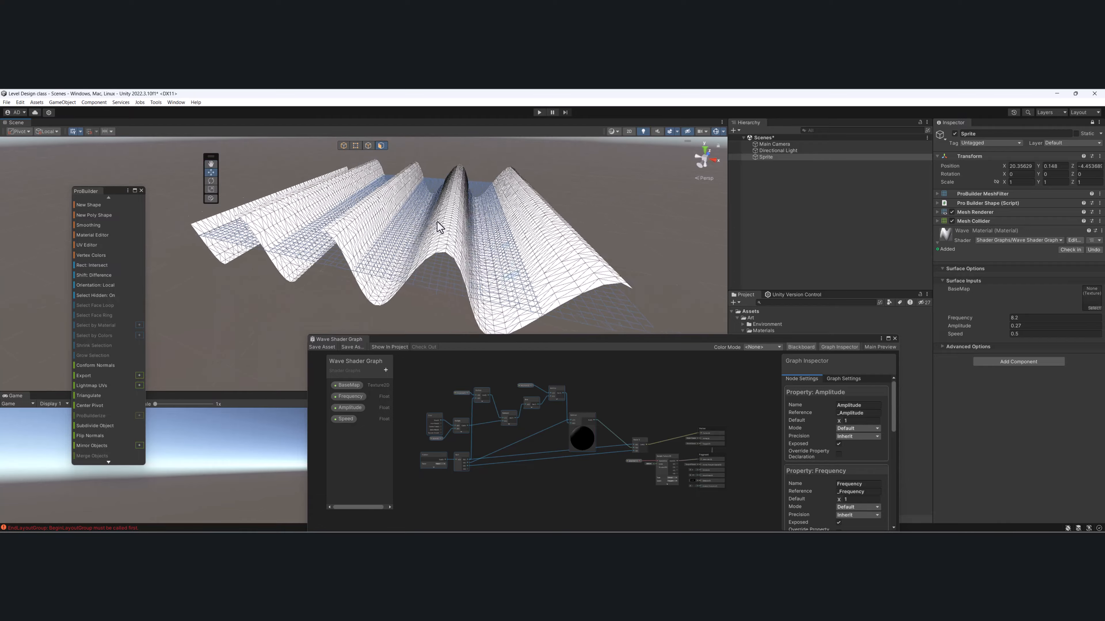
- Switch the Scene view's shading mode to Shaded
click(614, 131)
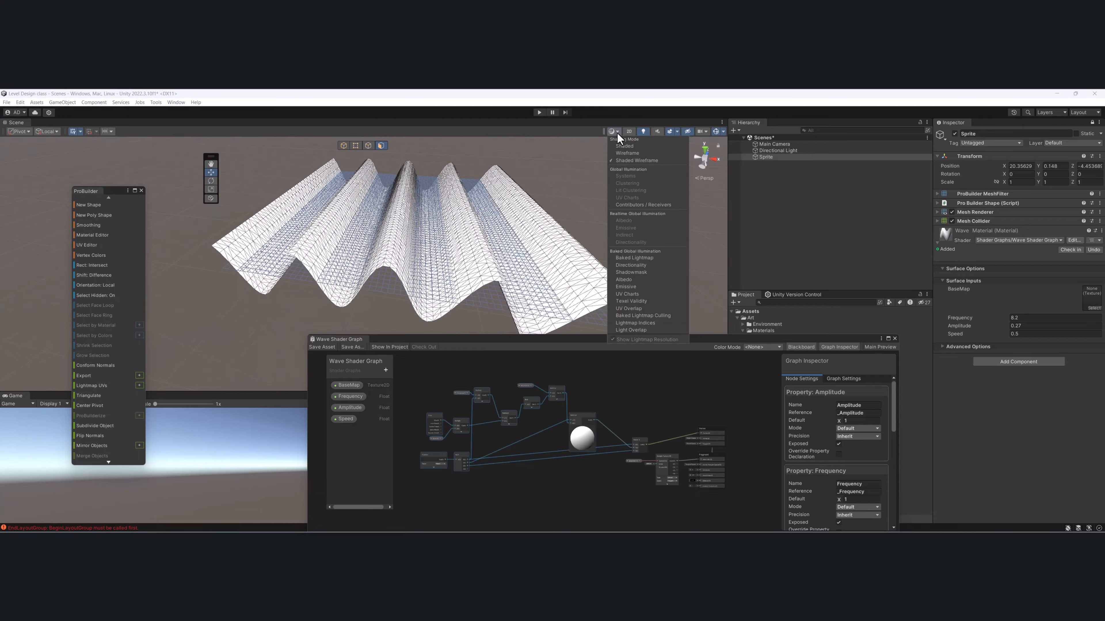
click(631, 148)
mouse_move(574, 209)
alt+mouse_down()
mouse_move(539, 208)
mouse_move(491, 246)
alt+mouse_up()
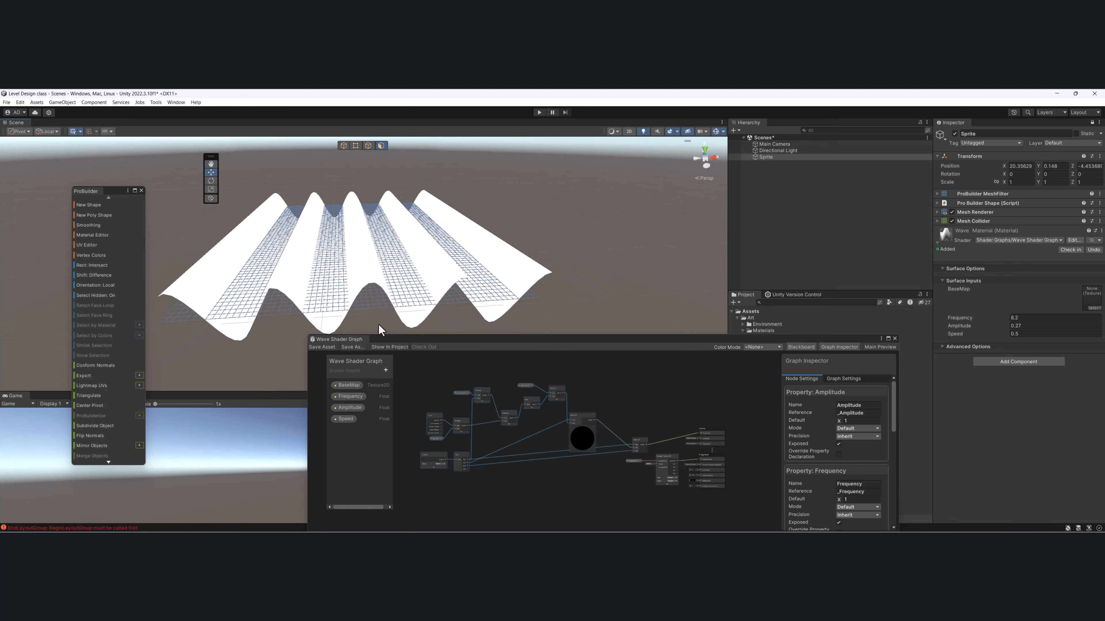
- Set the Wave Material's Frequency, Amplitude and Speed to 0 each
click(1046, 318)
text(0)
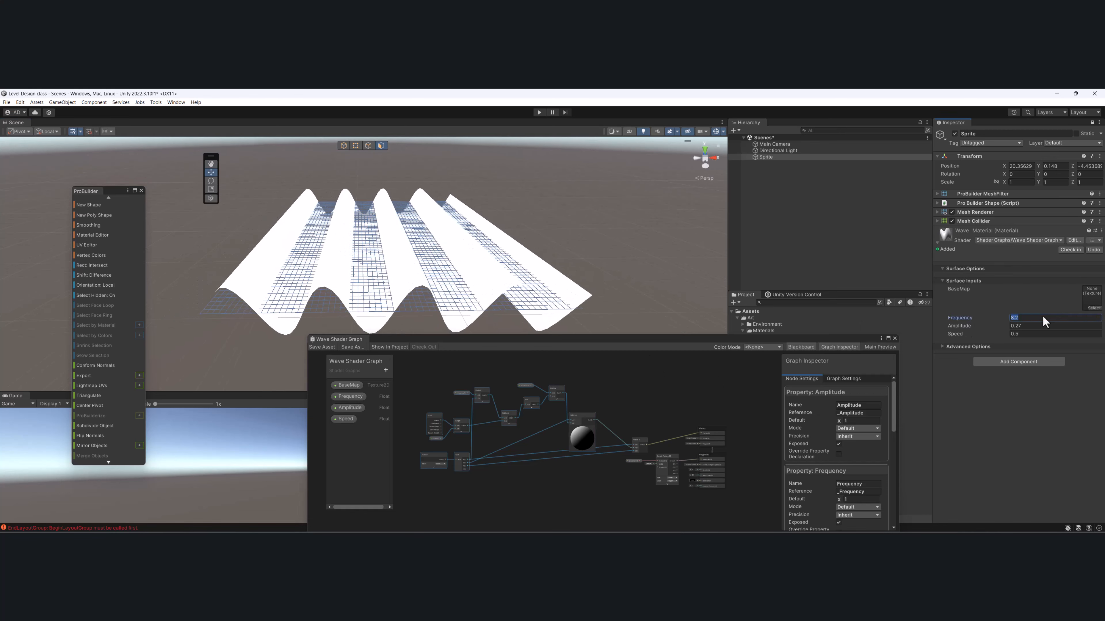
key(Tab)
text(0)
key(Tab)
middle_drag(329, 255, 375, 246)
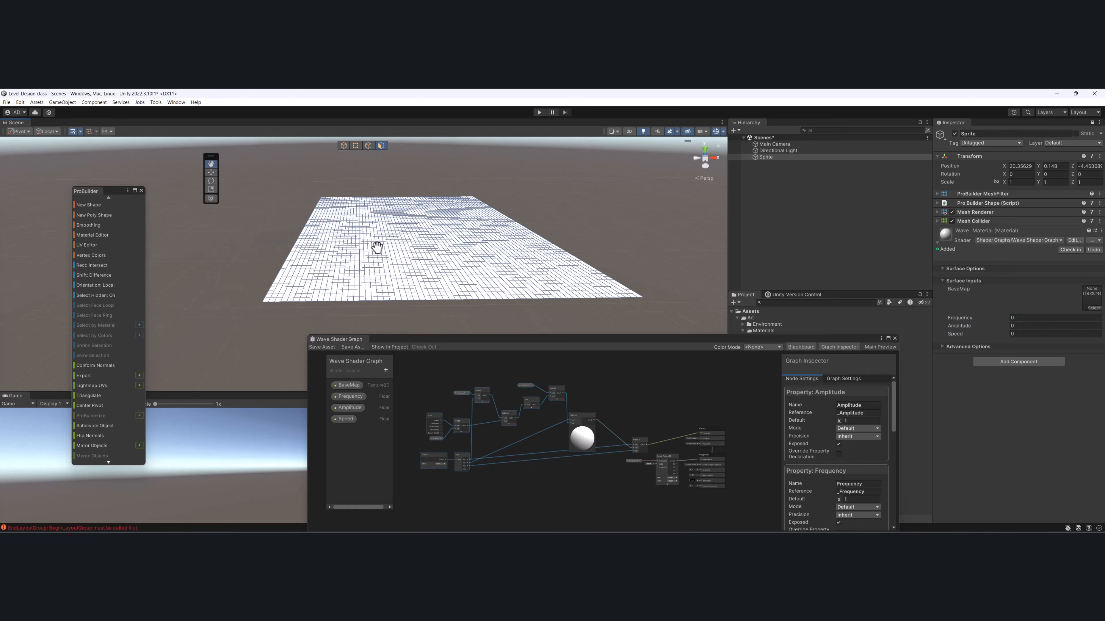
alt+drag(368, 241, 371, 252)
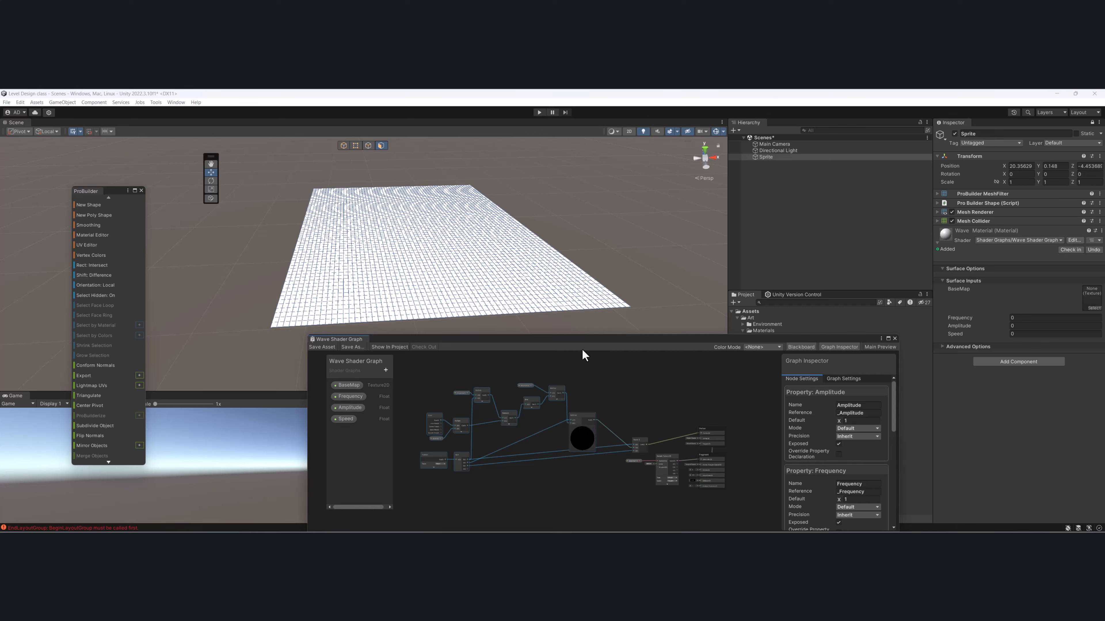
- Shift the group of wave calculation nodes slightly upward and move the Wave Shader Graph window clear of the Project assets
drag(582, 351, 602, 304)
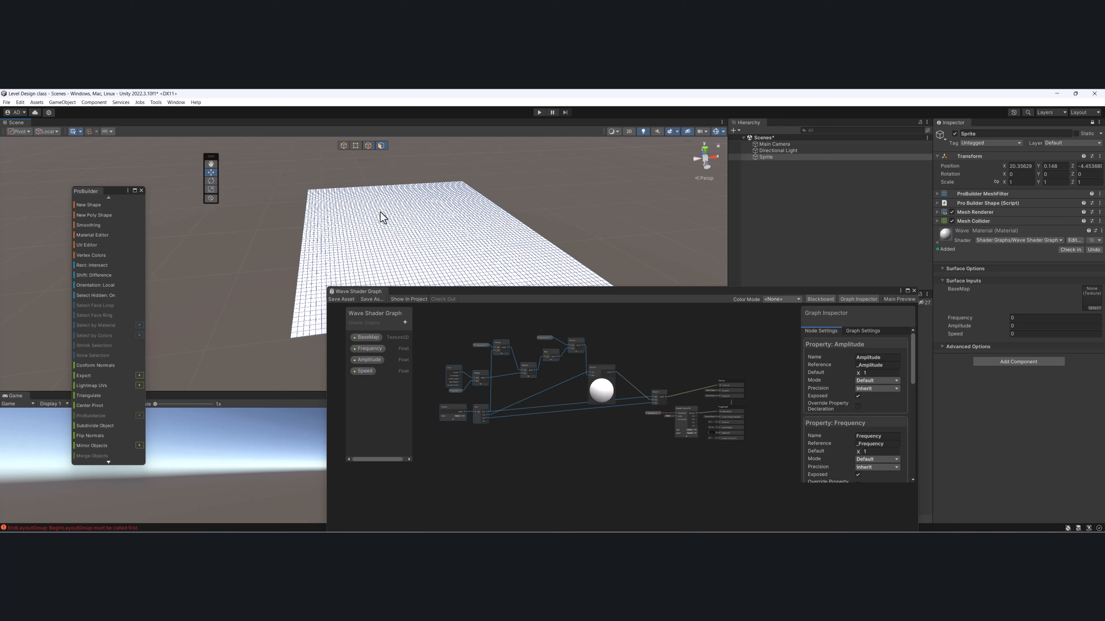
scroll(643, 439, up, 5)
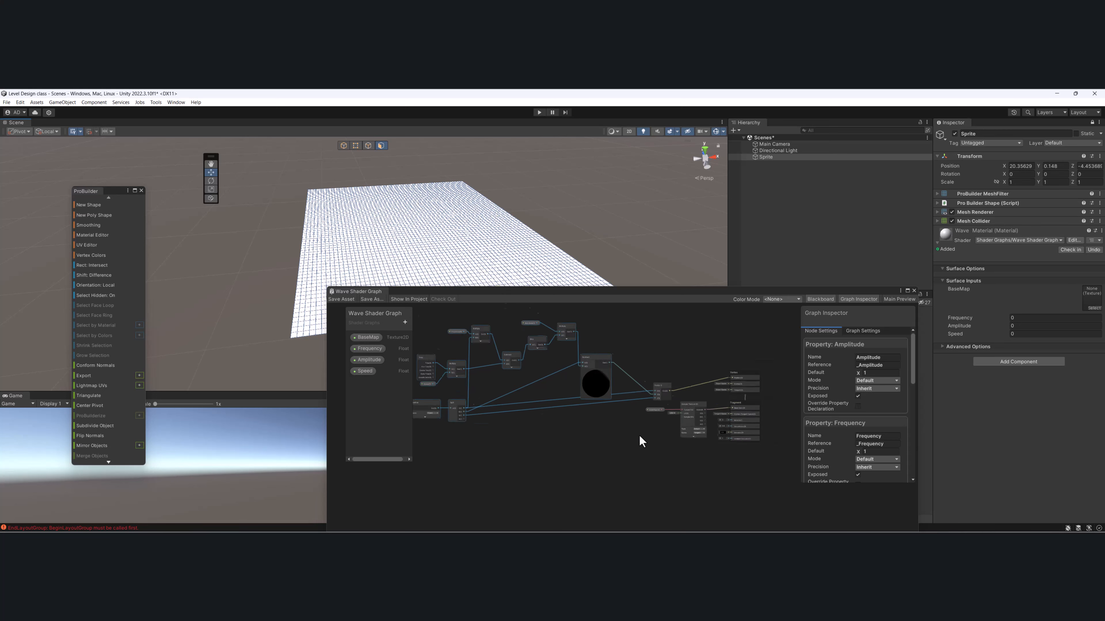
click(442, 351)
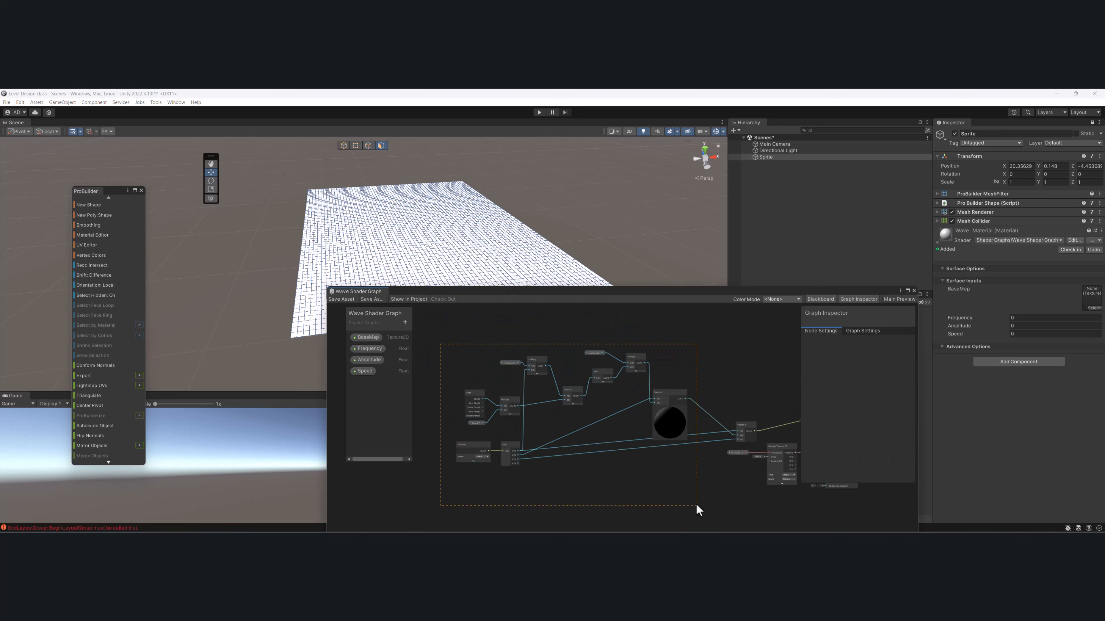
drag(697, 509, 697, 507)
drag(667, 392, 659, 371)
drag(733, 292, 499, 195)
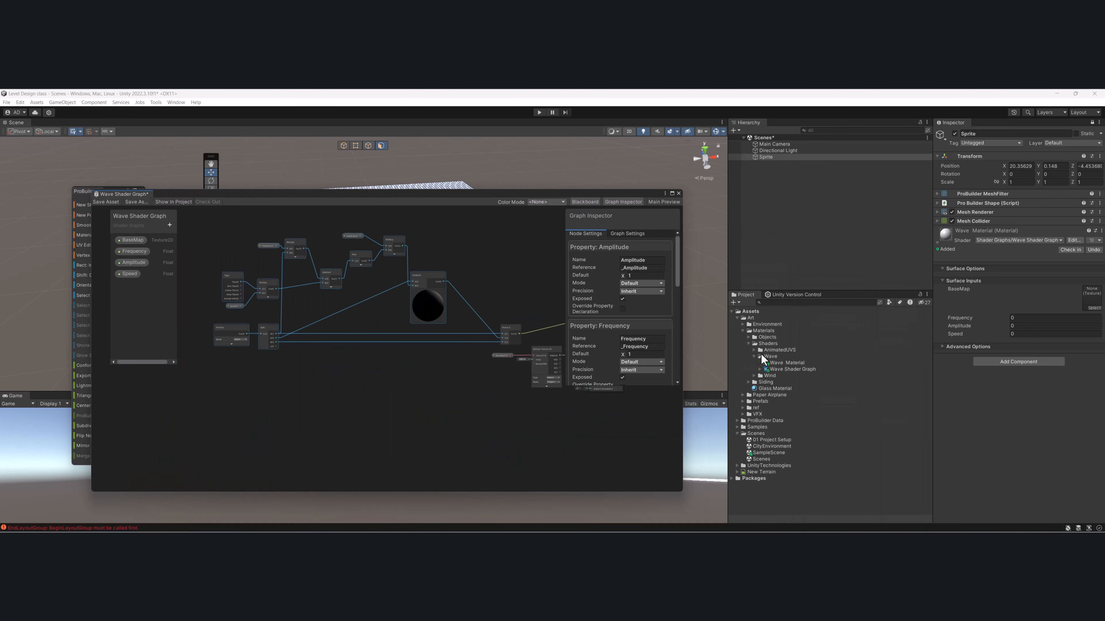
click(375, 326)
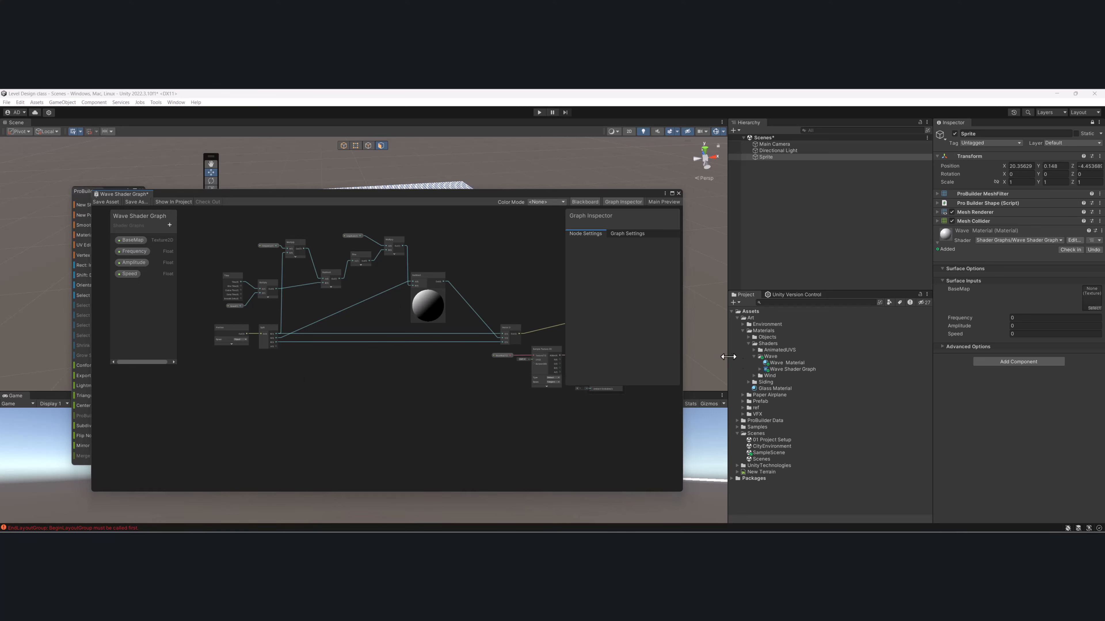
- Create a Shader Graph Sub Graph named Wave Sub Graph in the Wave folder and open it
right_click(768, 358)
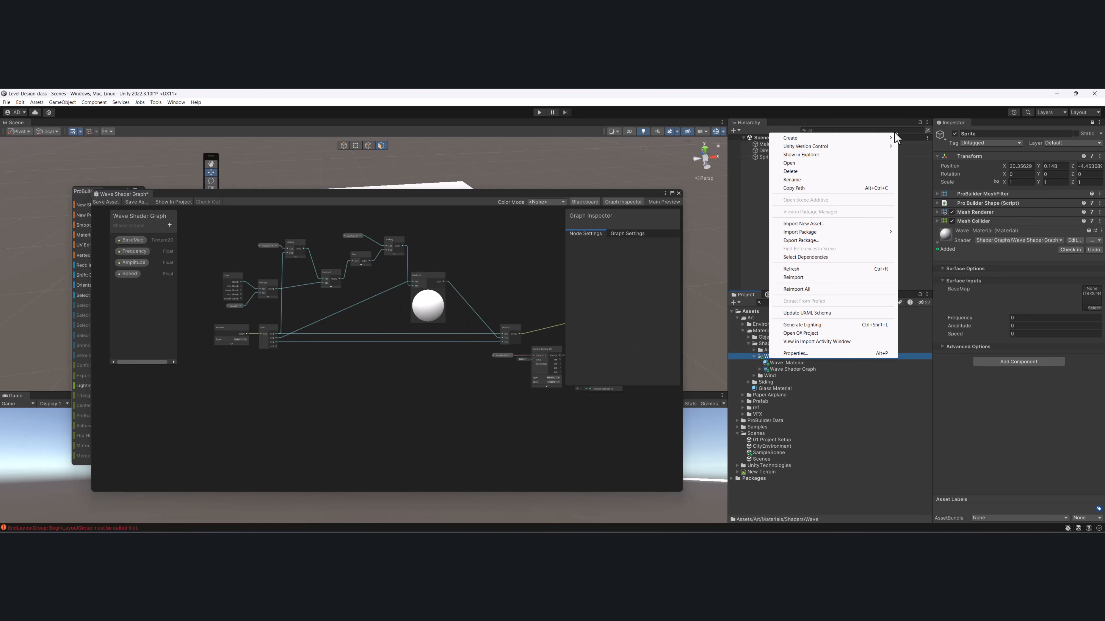
mouse_move(895, 139)
mouse_move(941, 147)
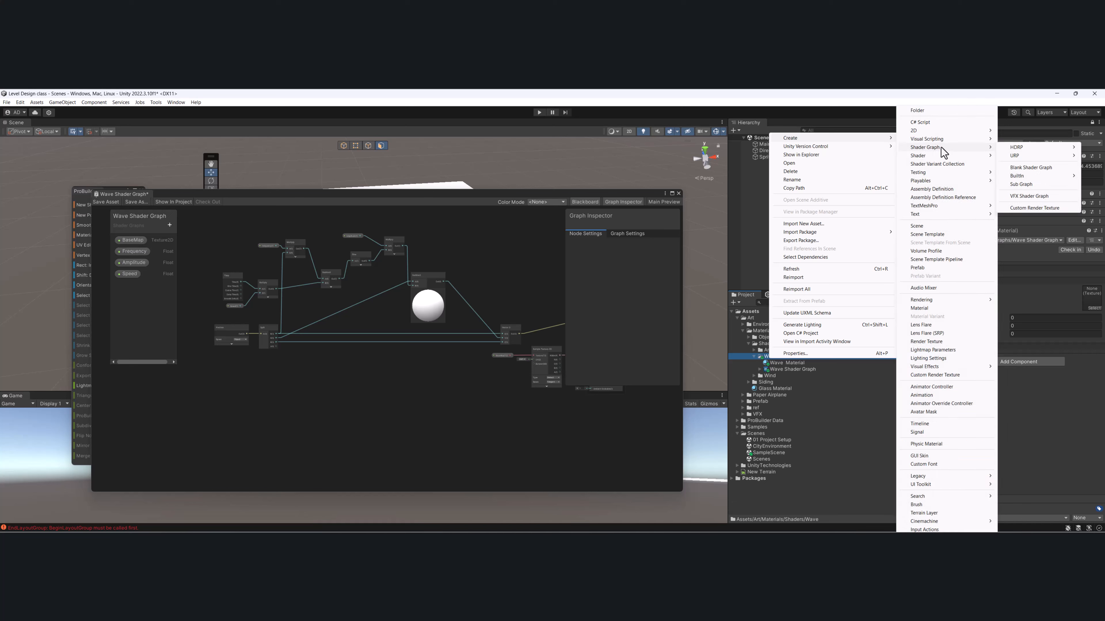
mouse_move(1024, 154)
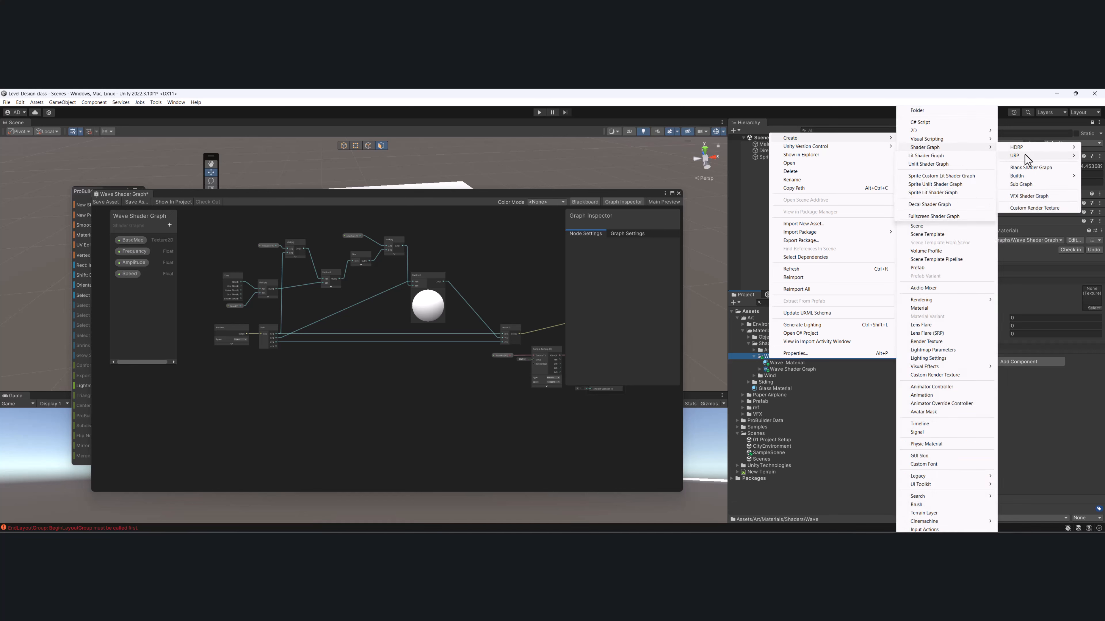
click(1031, 184)
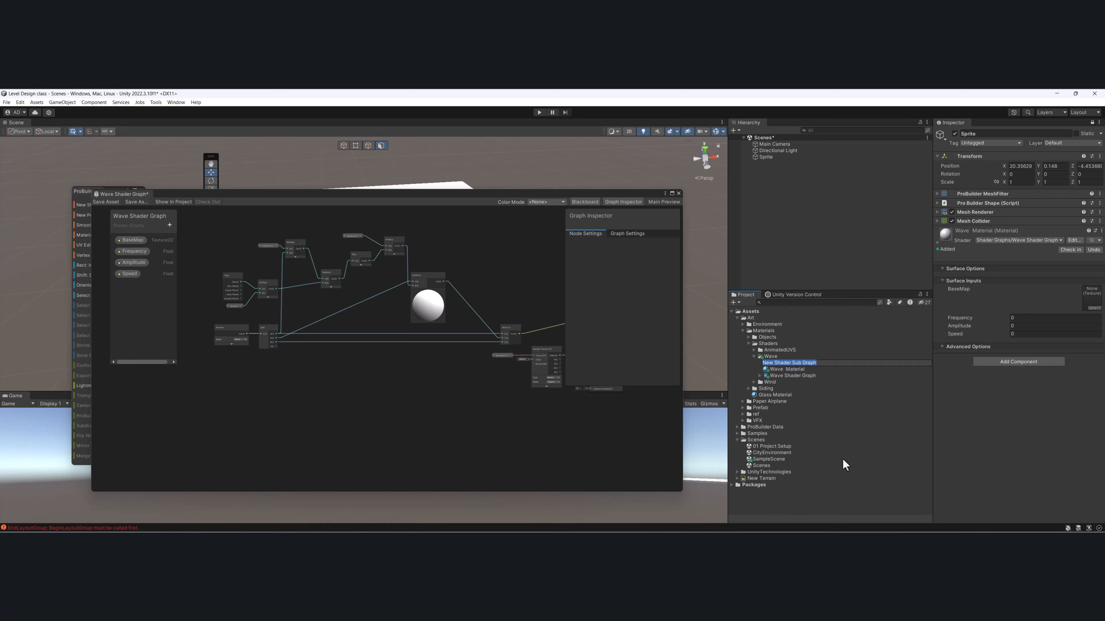
key(Home)
key(Delete)
key(Delete)
key(Delete)
key(Delete)
key(Delete)
key(Delete)
key(Delete)
key(Delete)
key(Delete)
key(Delete)
key(Delete)
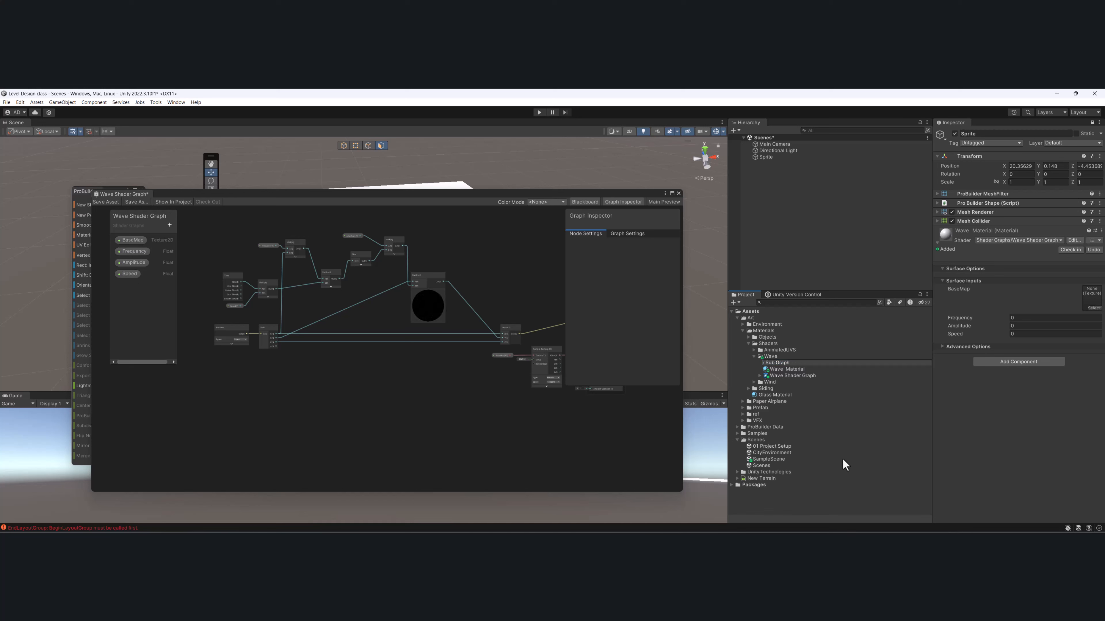
text(Wave)
key(Return)
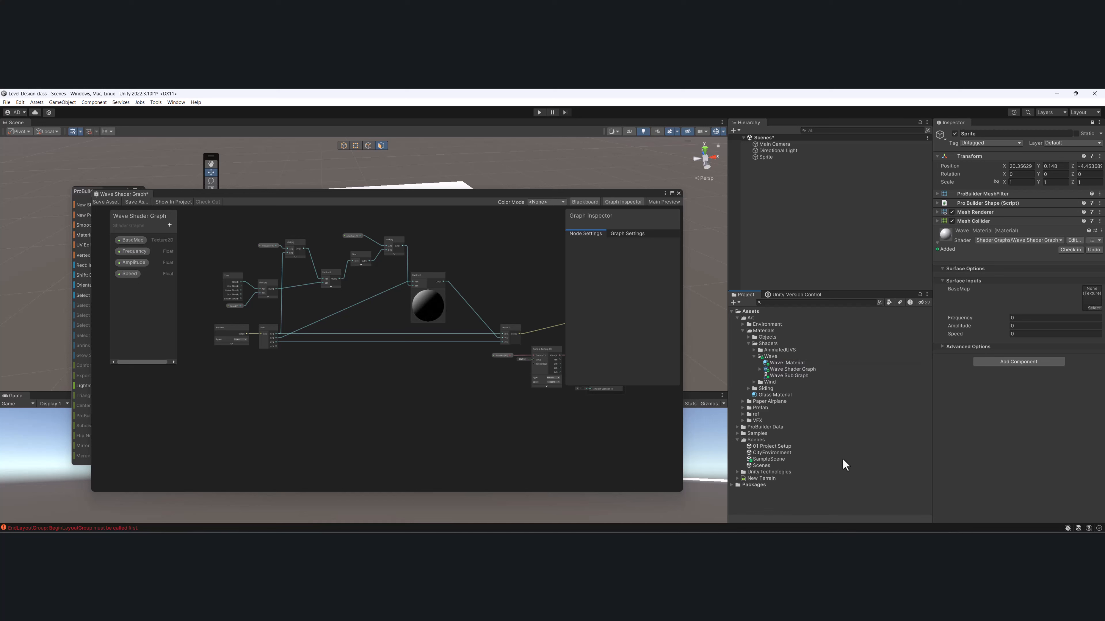
double_click(783, 375)
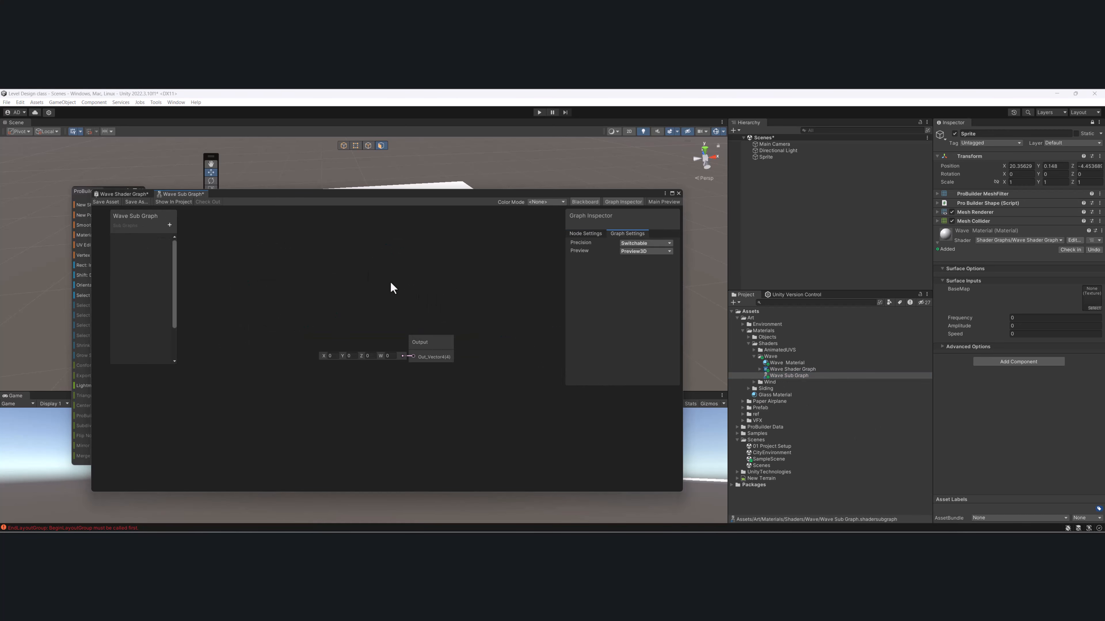
- Move the graph window slightly aside and save both Wave Shader Graph and Wave Sub Graph
drag(256, 196, 317, 203)
click(177, 200)
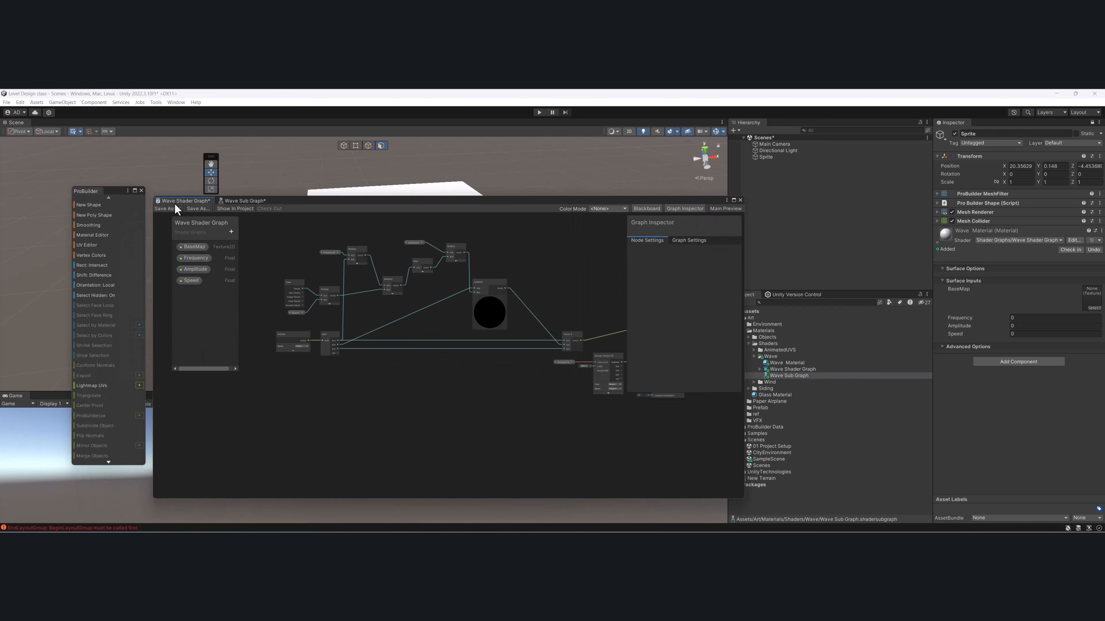
click(171, 207)
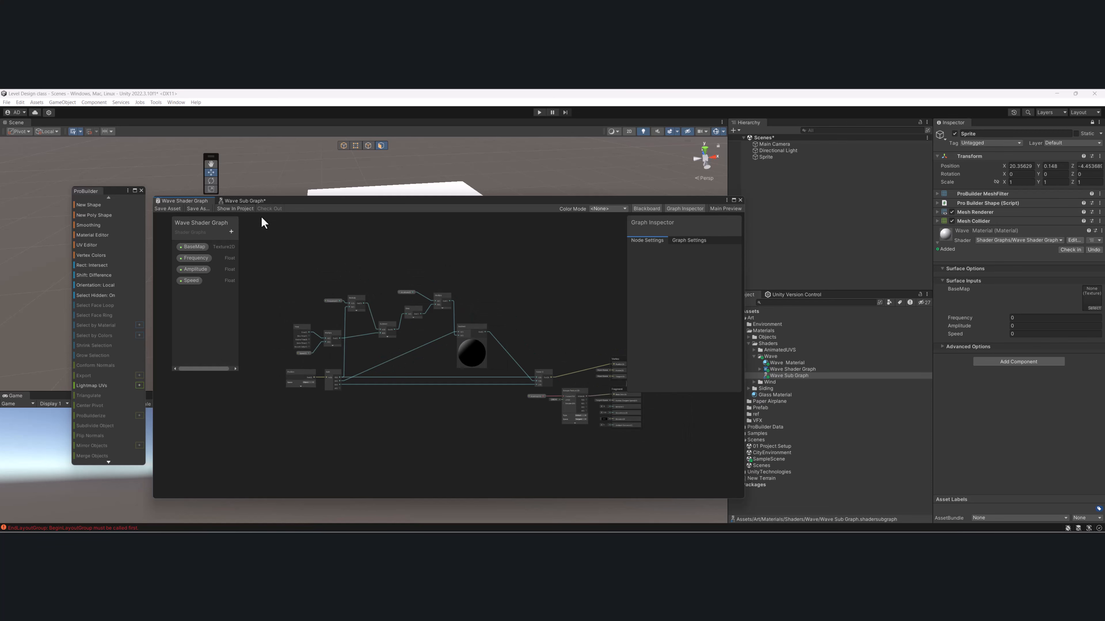
click(251, 201)
scroll(477, 356, up, 3)
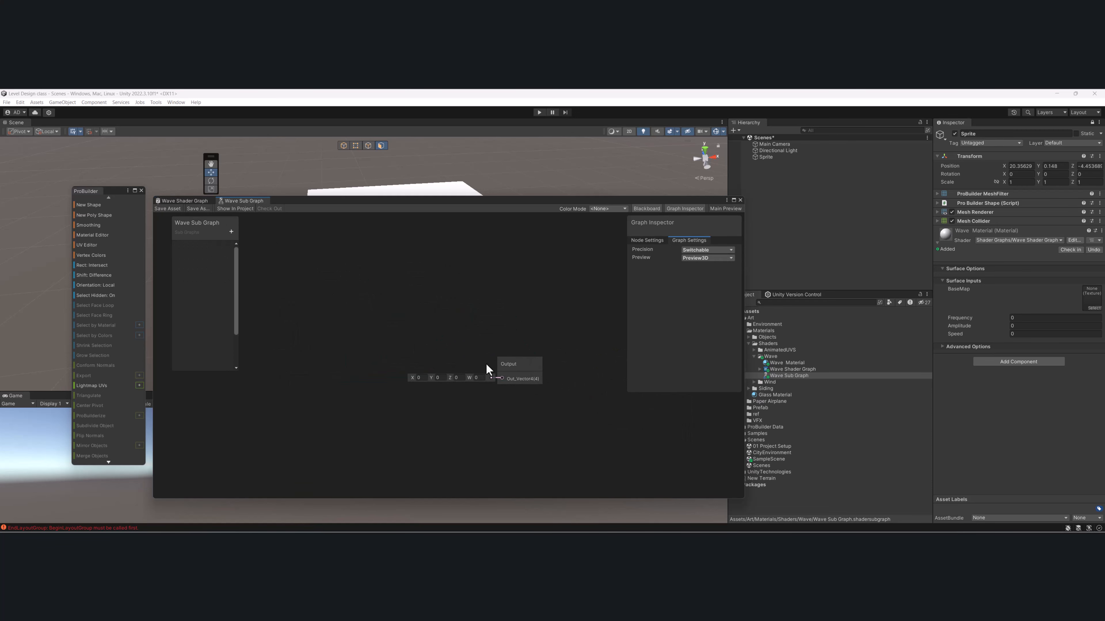
middle_drag(522, 360, 539, 354)
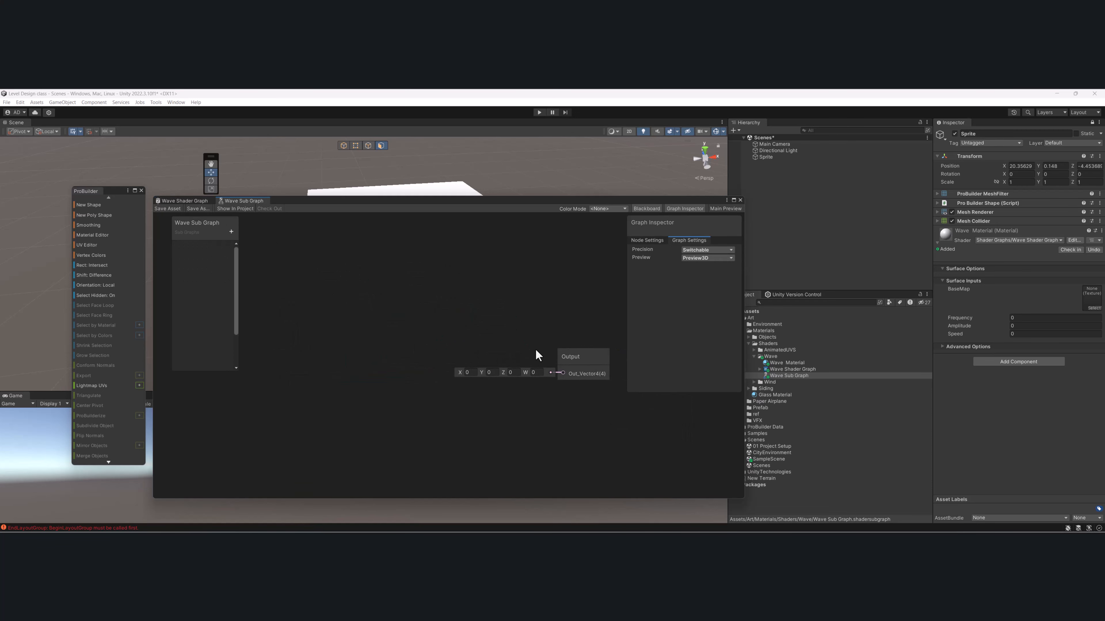
- Copy the Speed, Amplitude and Frequency properties from Wave Shader Graph into Wave Sub Graph
click(184, 203)
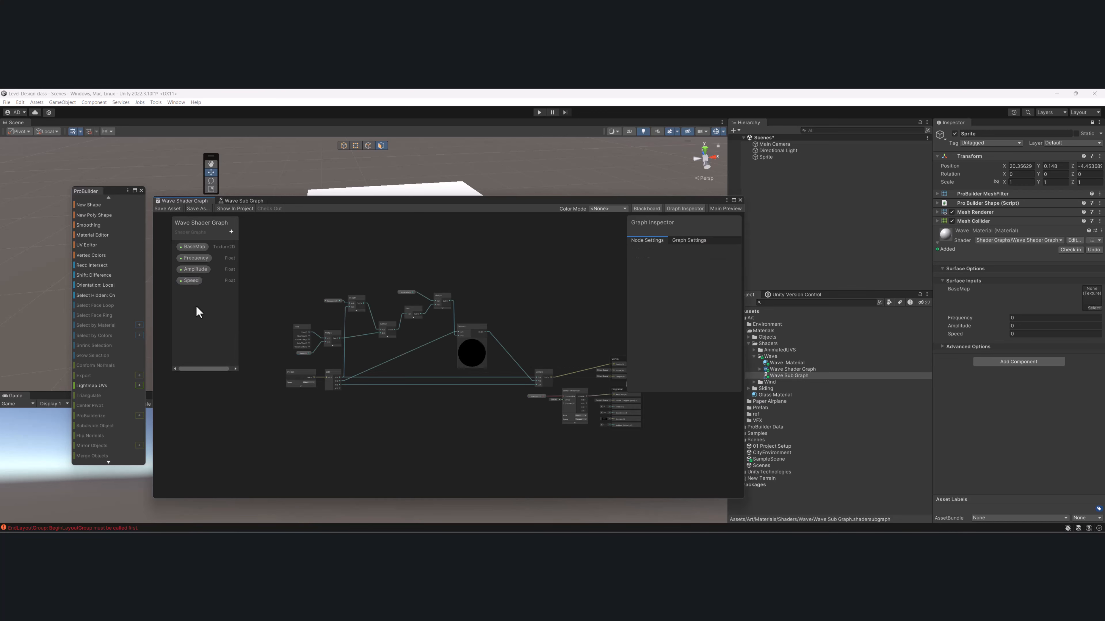
click(201, 247)
click(195, 280)
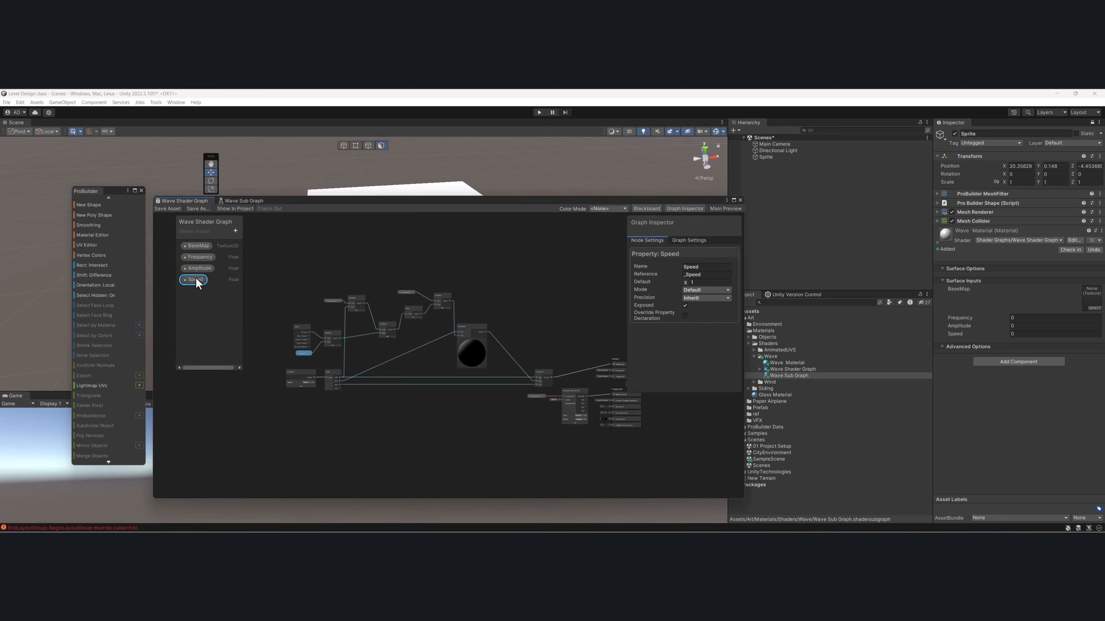
ctrl+click(199, 268)
ctrl+click(200, 257)
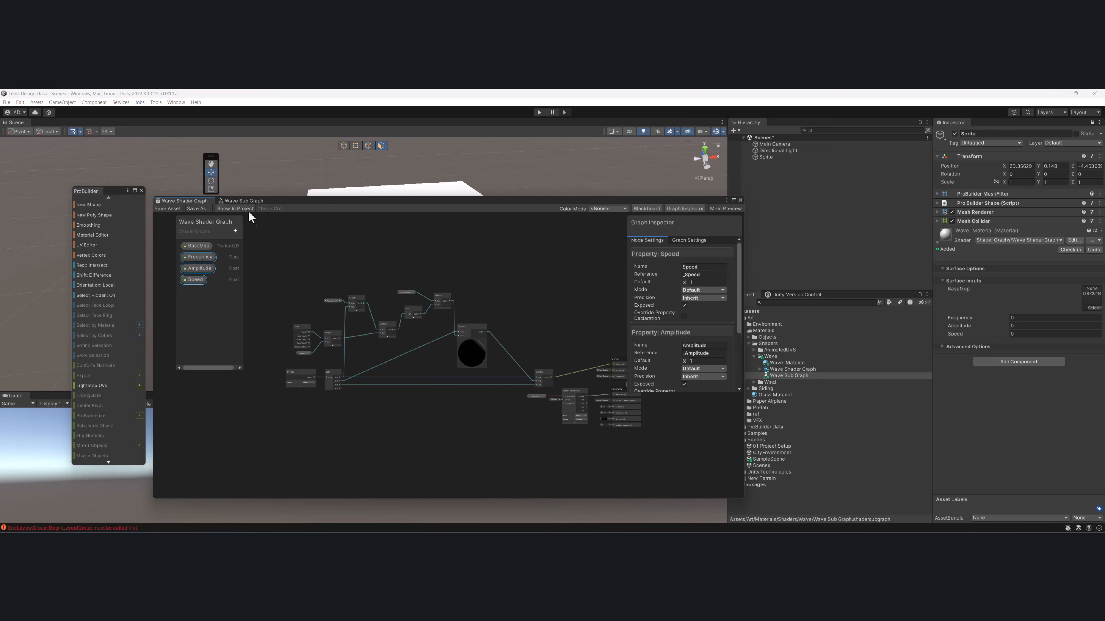
click(244, 200)
key(ctrl+v)
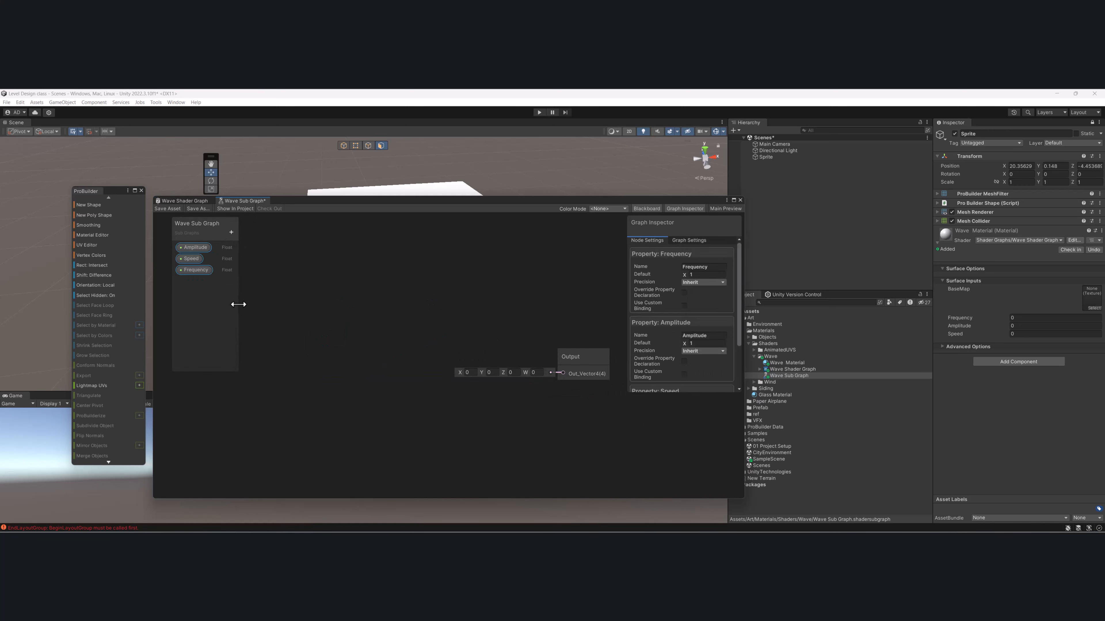
- Place Frequency, Amplitude and Speed property nodes in Wave Sub Graph and save the sub graph
drag(238, 305, 252, 305)
mouse_move(204, 261)
mouse_down()
mouse_move(195, 253)
mouse_move(185, 272)
mouse_up()
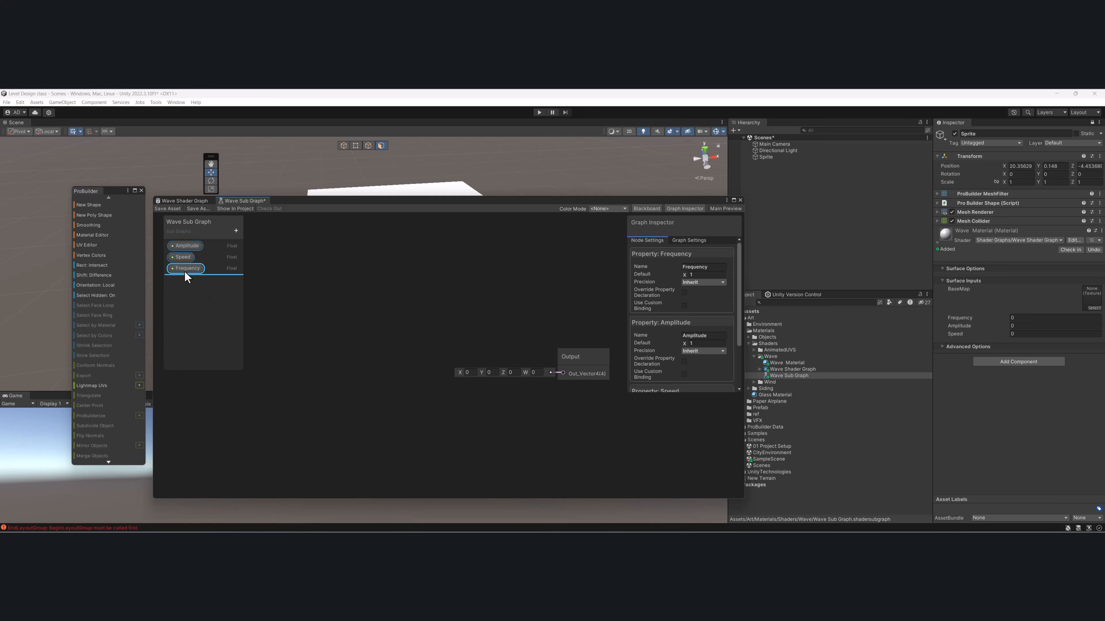
drag(365, 367, 346, 333)
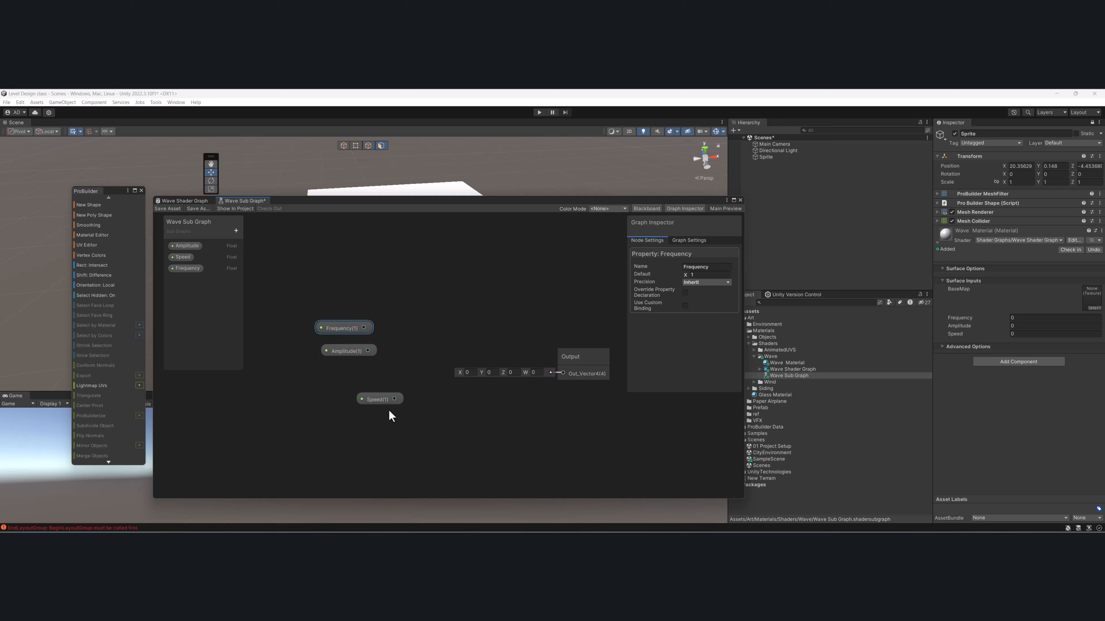
click(182, 201)
scroll(380, 333, up, 3)
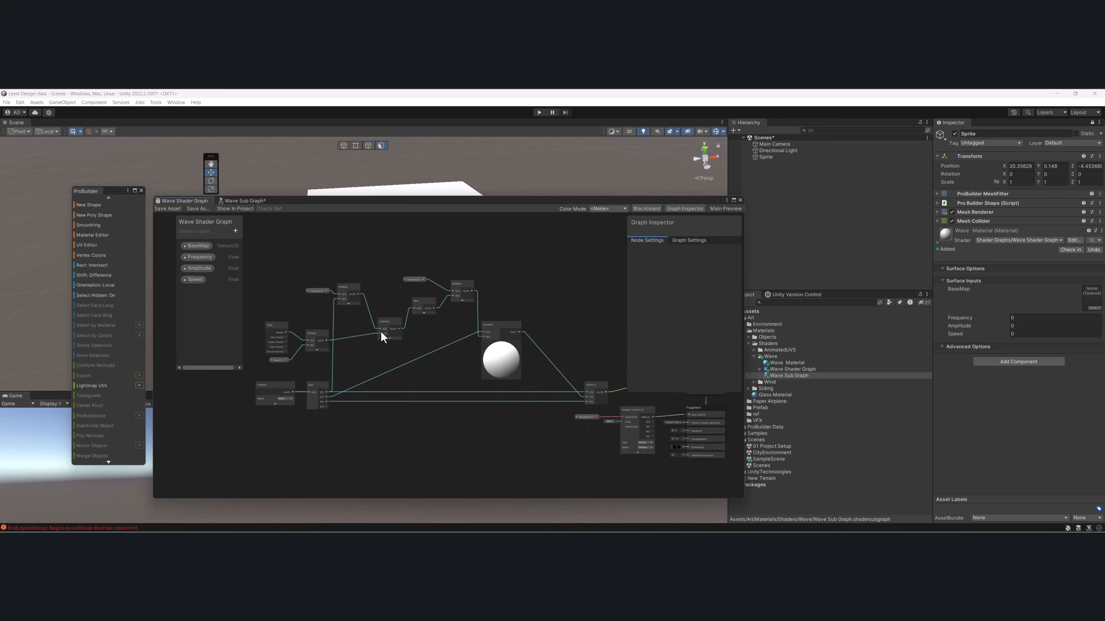
middle_drag(380, 332, 412, 310)
click(244, 202)
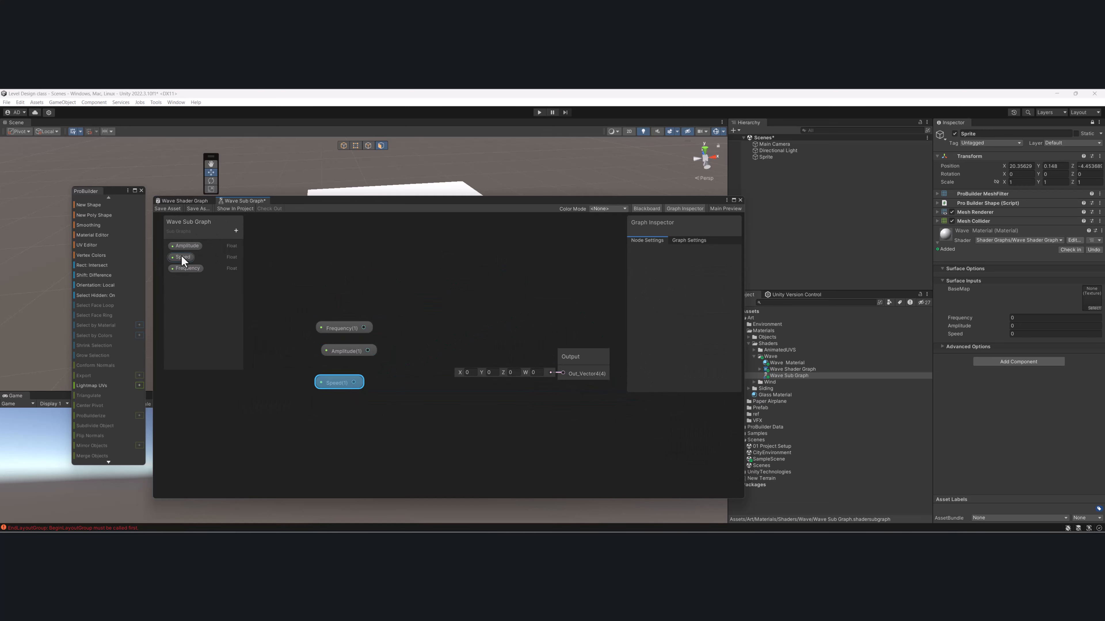
click(178, 208)
click(183, 203)
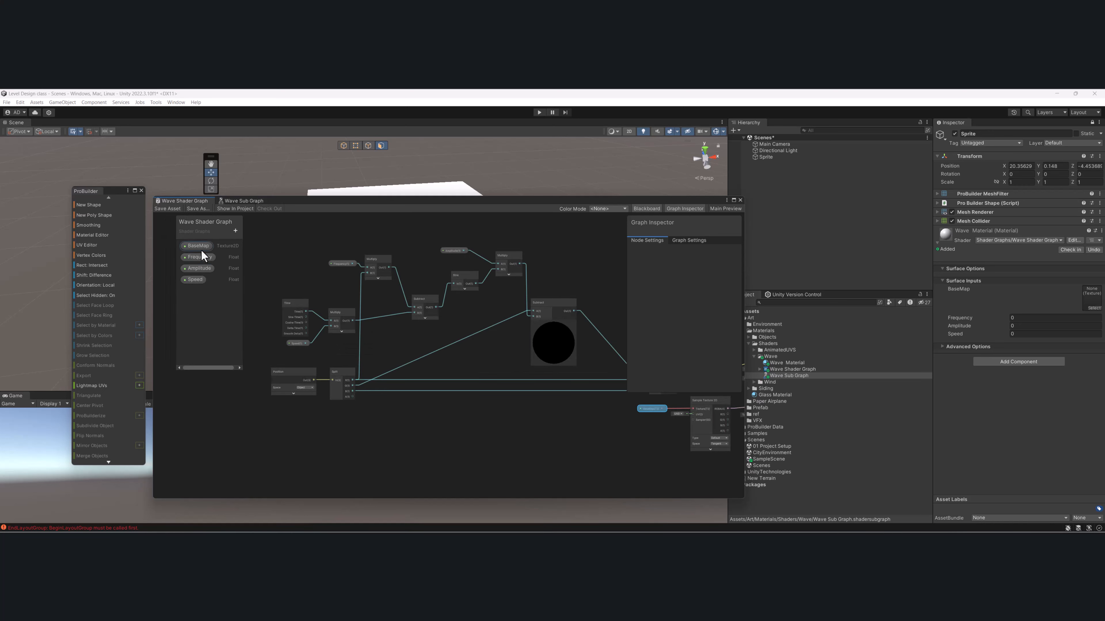
click(237, 201)
scroll(458, 329, up, 3)
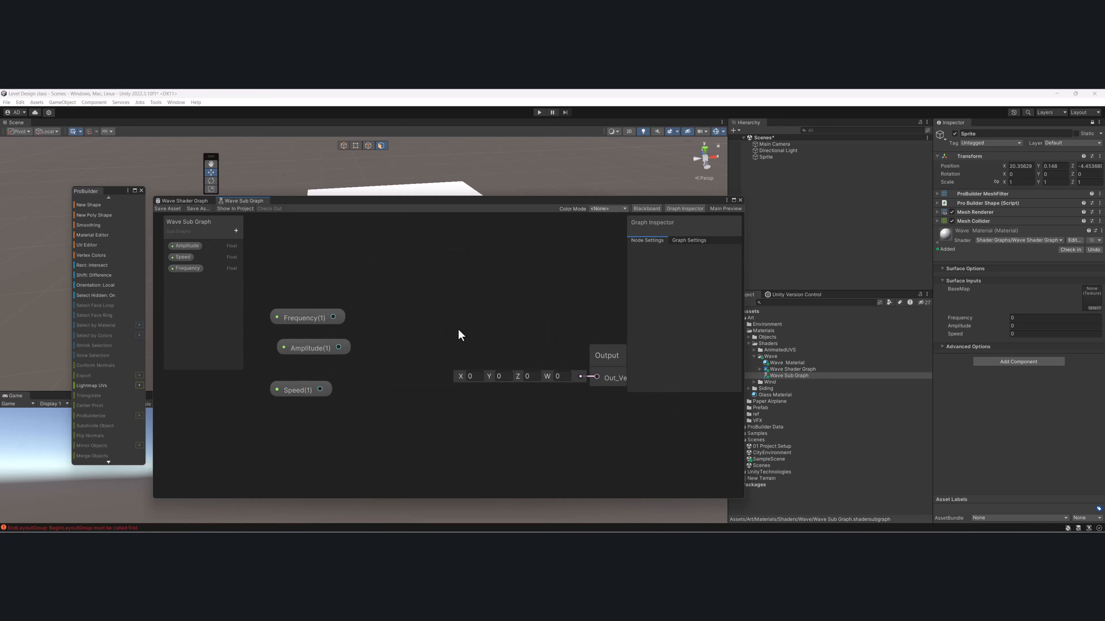
scroll(459, 330, down, 2)
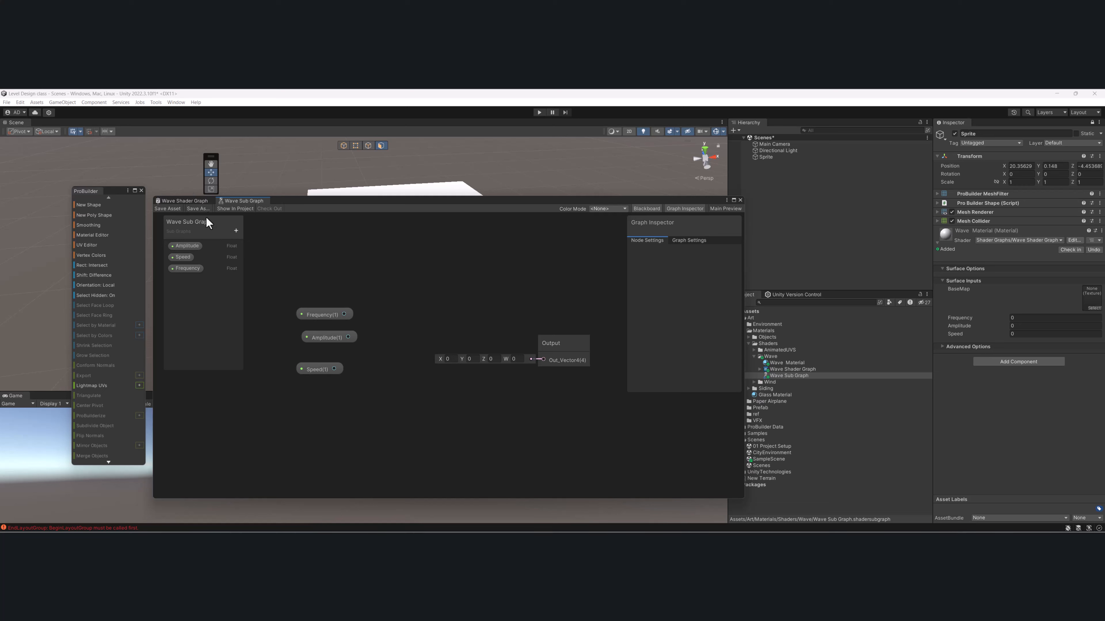
- Tidy the wave calculation layout in Wave Shader Graph by repositioning the Speed, Sine and both Subtract nodes
click(189, 201)
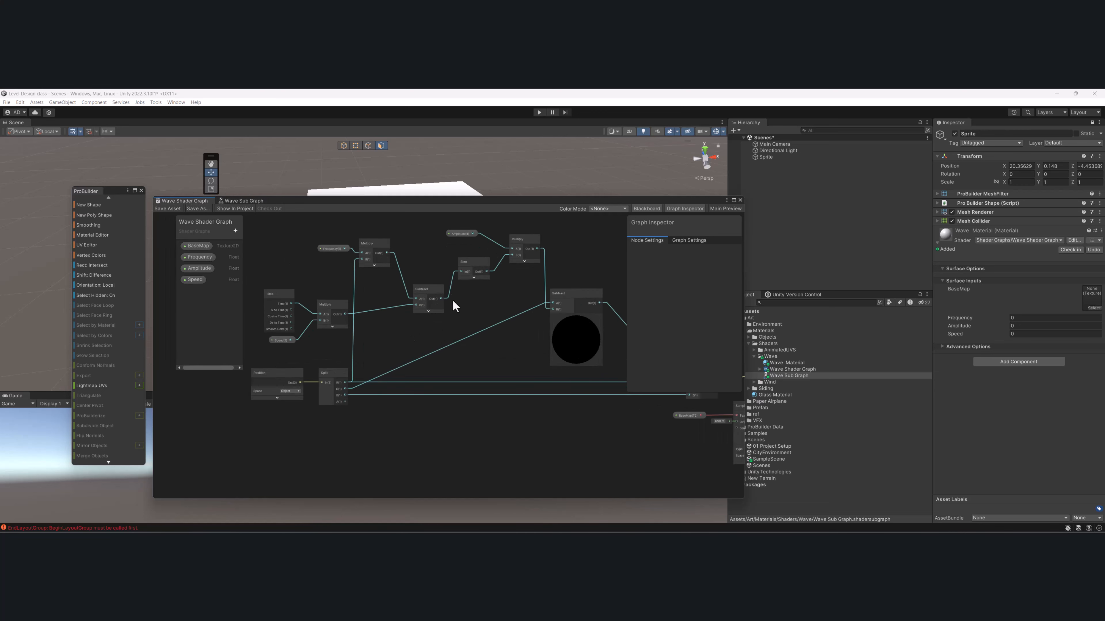
drag(469, 266, 409, 308)
click(338, 310)
drag(273, 291, 274, 298)
middle_drag(405, 367, 421, 389)
middle_drag(526, 335, 393, 372)
drag(458, 355, 481, 357)
middle_drag(279, 347, 358, 306)
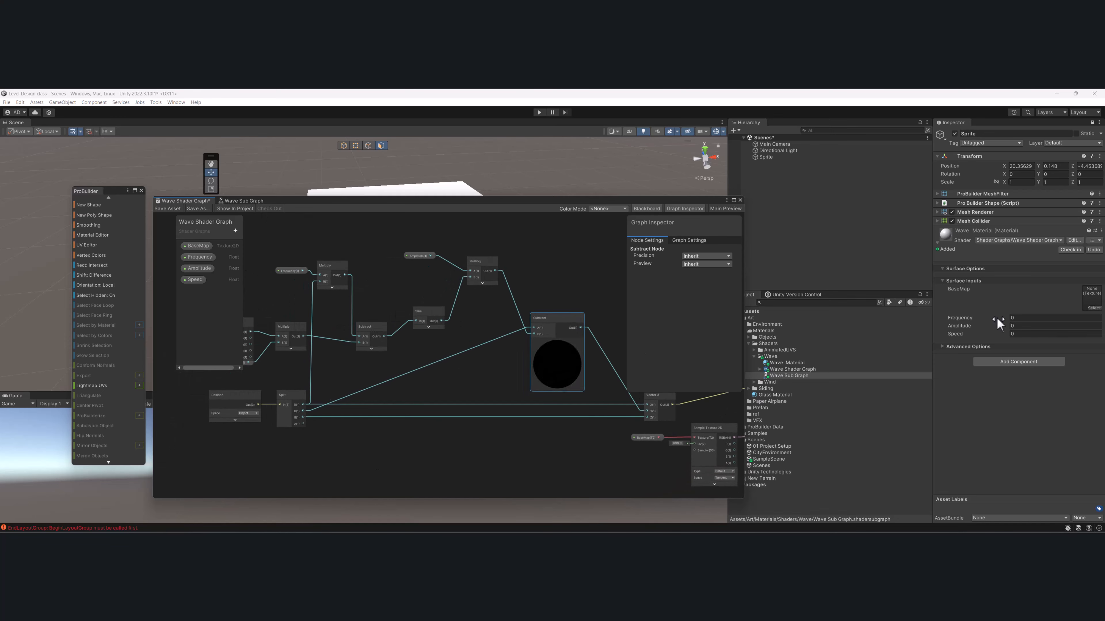
middle_drag(483, 412, 512, 408)
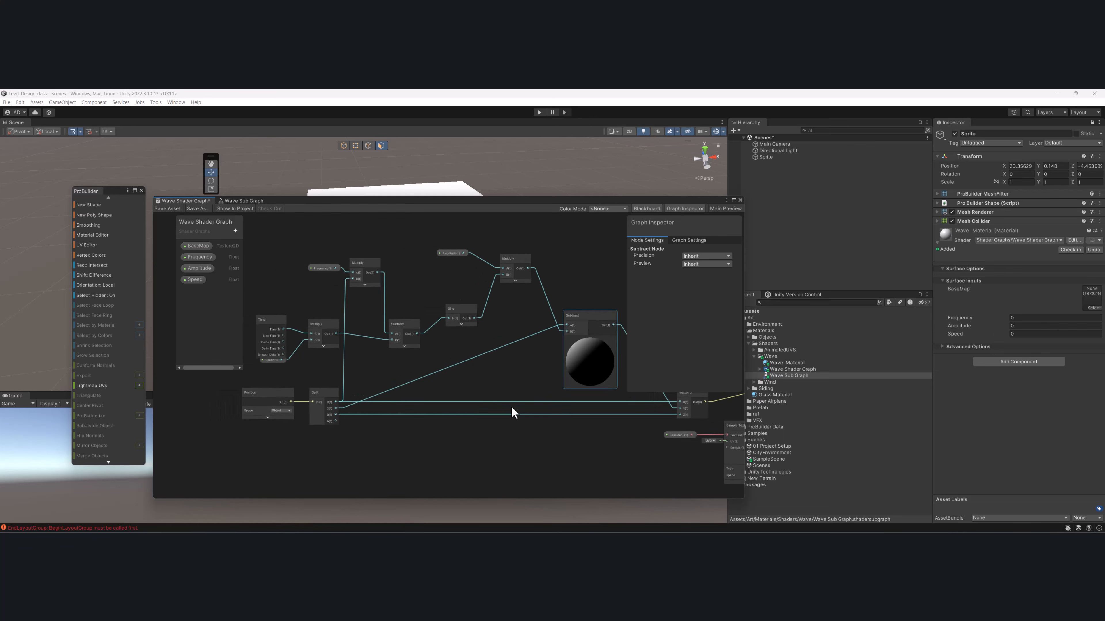
middle_drag(312, 410, 374, 417)
scroll(377, 412, up, 1)
click(387, 252)
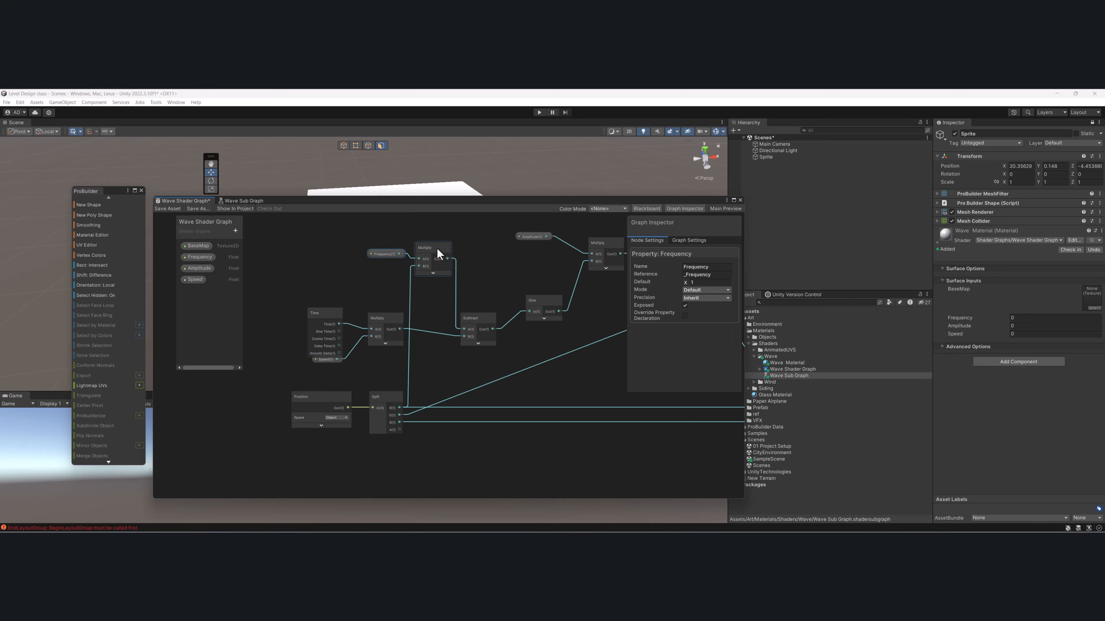
shift+click(437, 249)
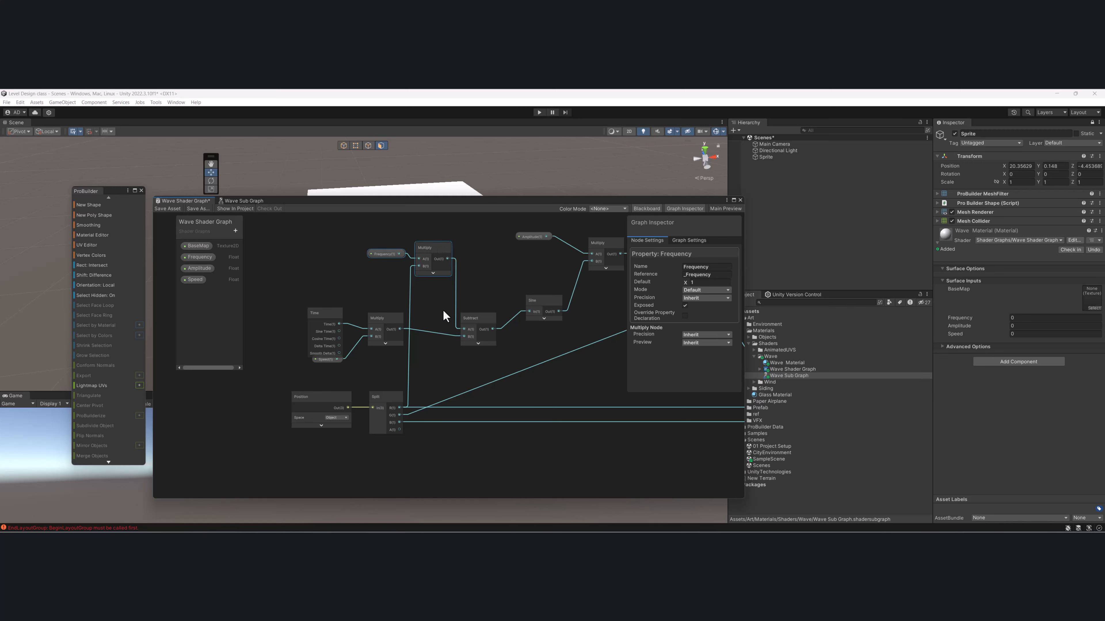
shift+click(470, 322)
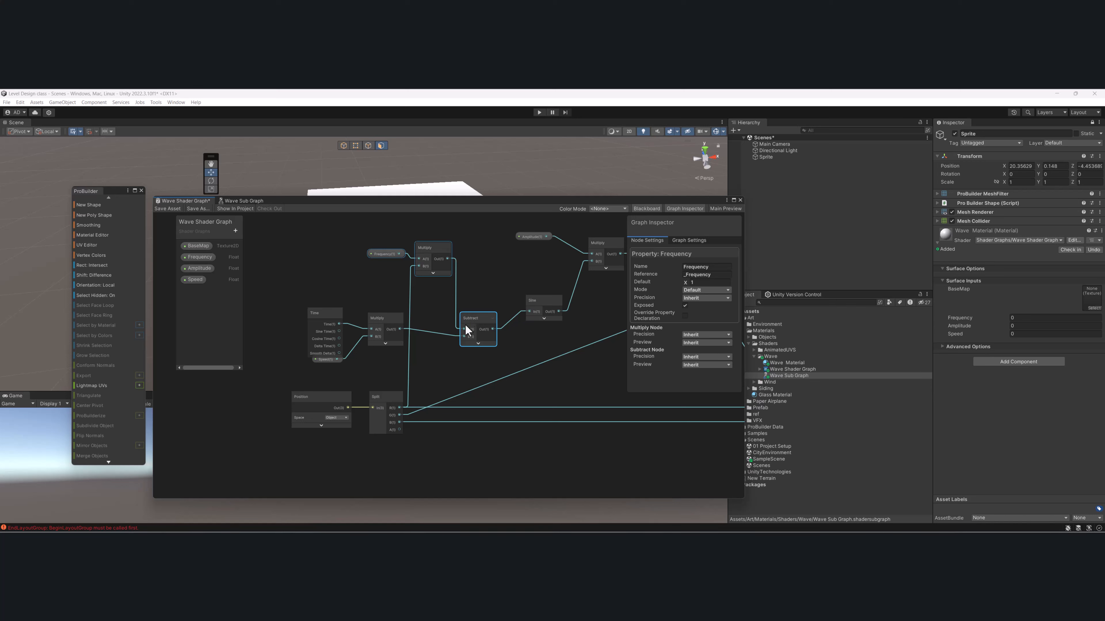
shift+click(379, 320)
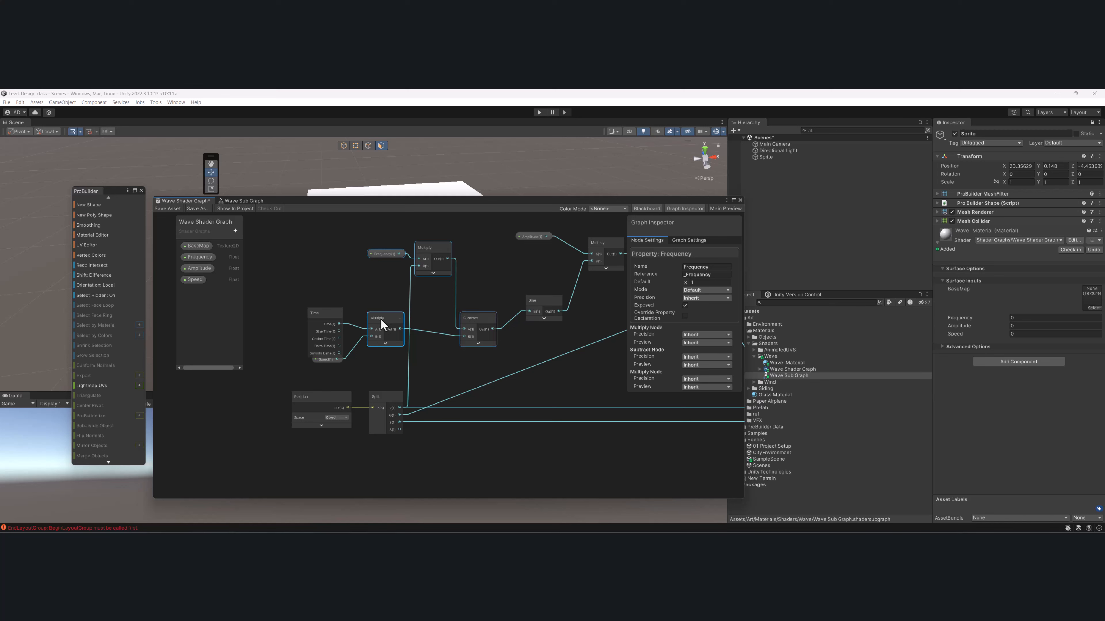
shift+click(314, 317)
shift+click(322, 362)
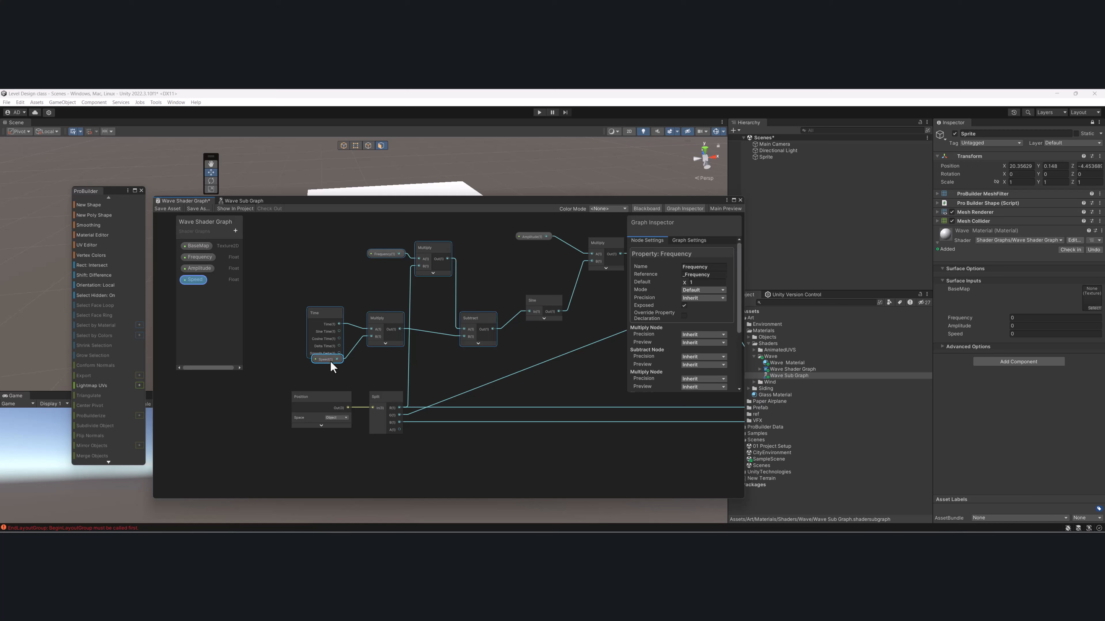
middle_drag(513, 336, 491, 357)
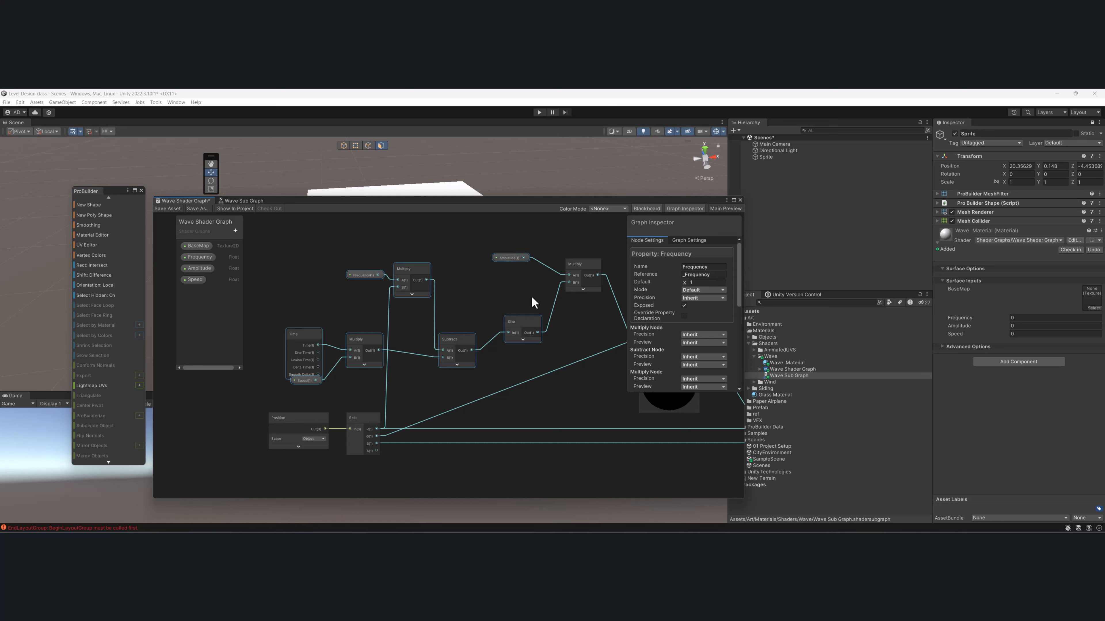
middle_drag(531, 297, 496, 305)
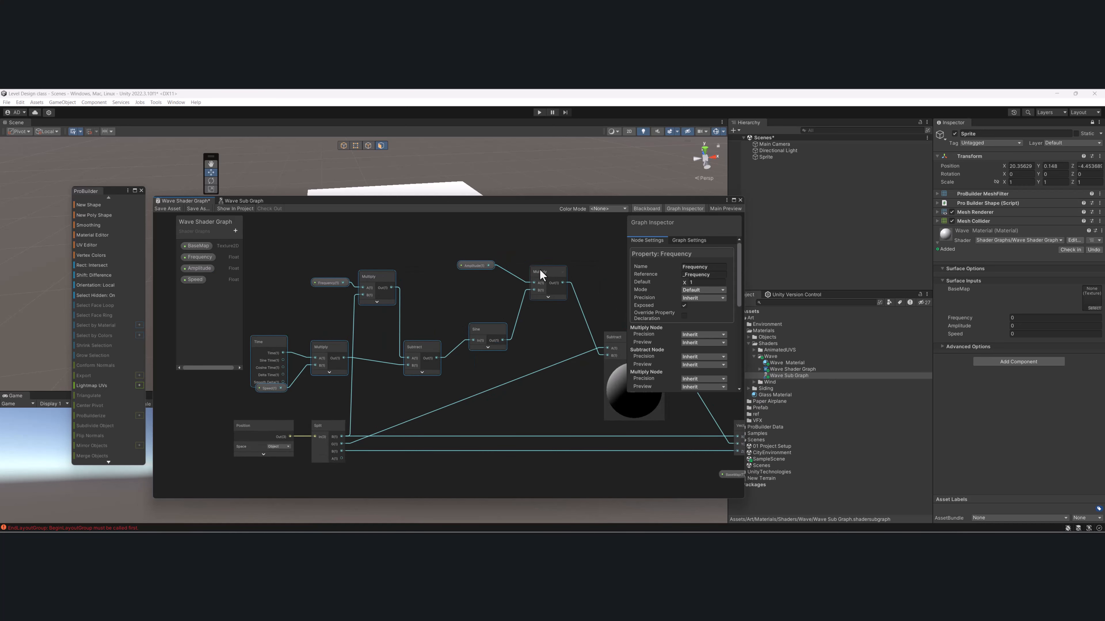
scroll(318, 315, down, 2)
click(307, 344)
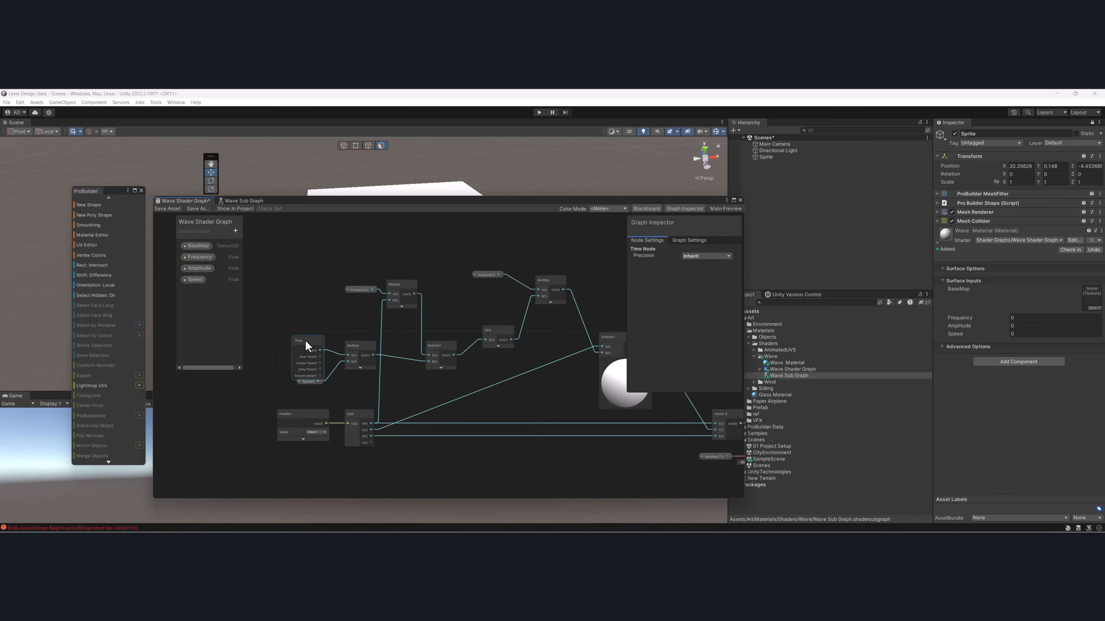
- Copy the wave nodes from Frequency, Time and Speed through Sine to the Amplitude Multiply, and remove them from Wave Shader Graph
drag(281, 242, 548, 387)
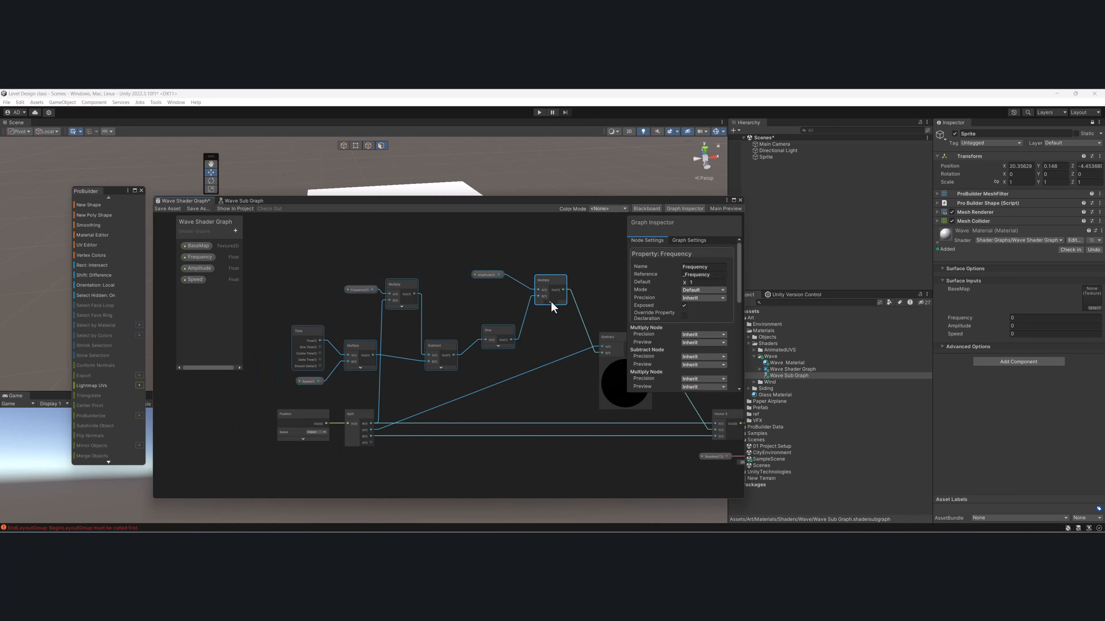
mouse_move(551, 301)
mouse_down()
mouse_move(526, 267)
mouse_move(541, 283)
mouse_up()
middle_drag(547, 361, 522, 355)
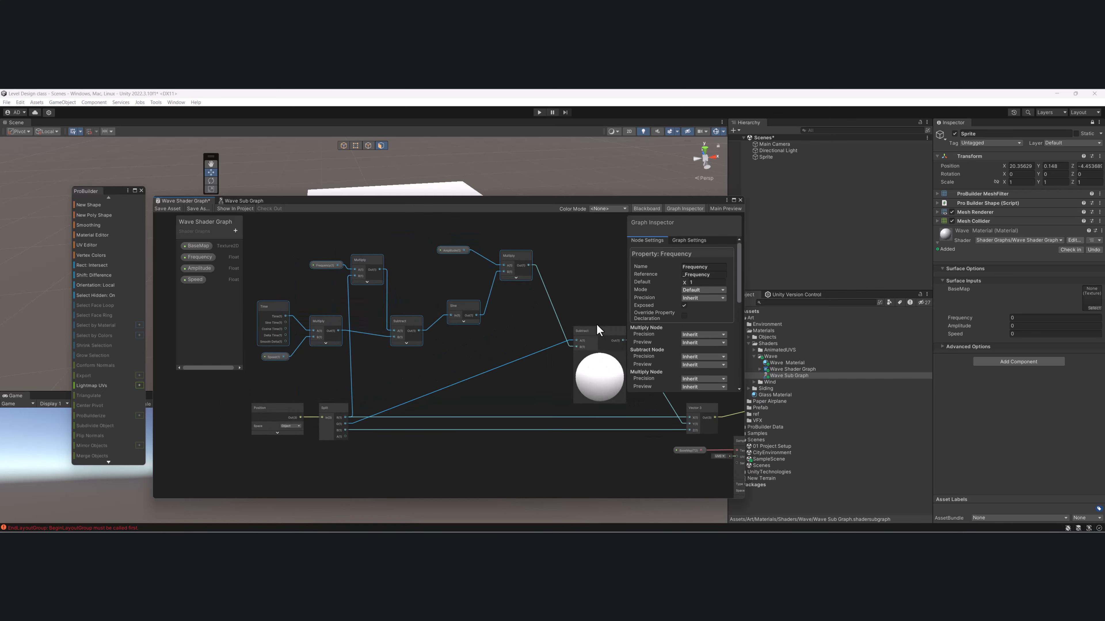
key(Delete)
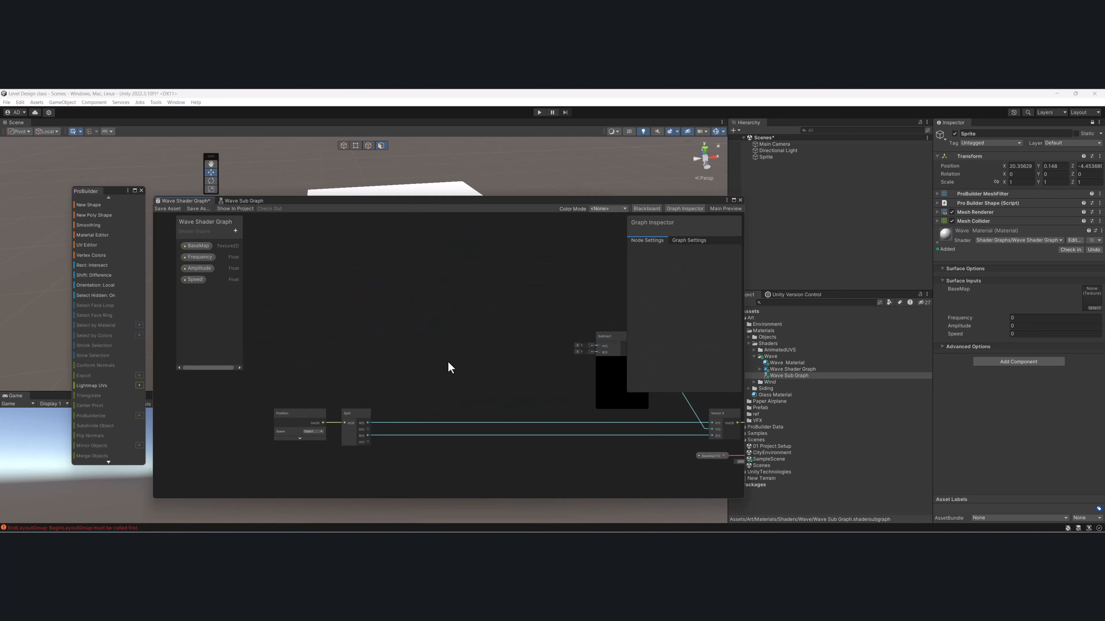
- Shift the remaining Subtract node slightly down in Wave Shader Graph and collapse its preview
middle_drag(481, 377, 468, 358)
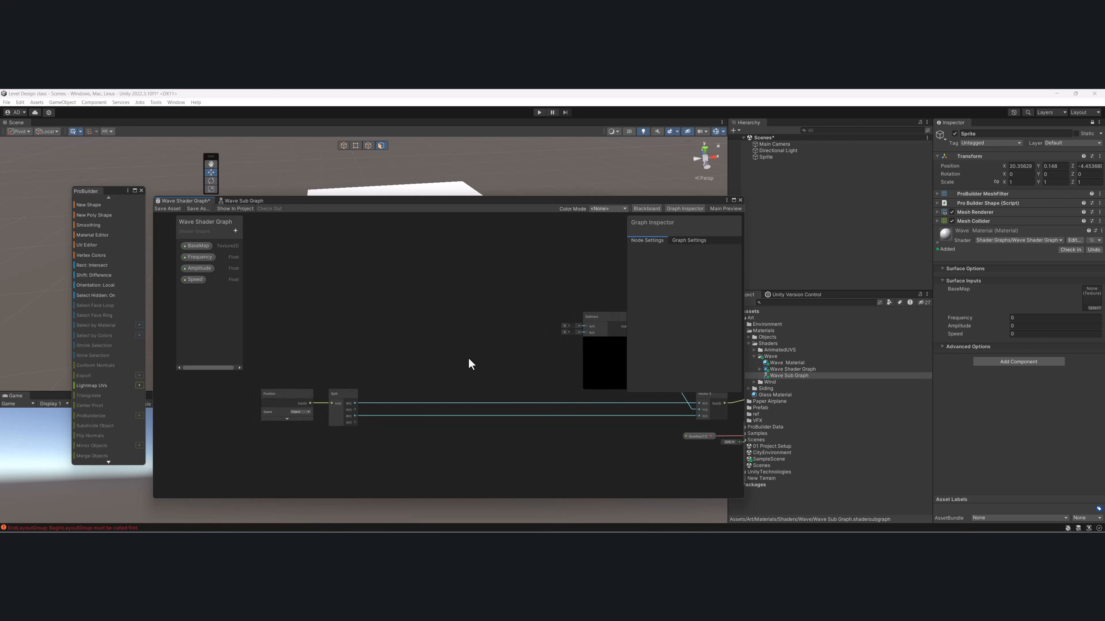
middle_drag(495, 400, 461, 374)
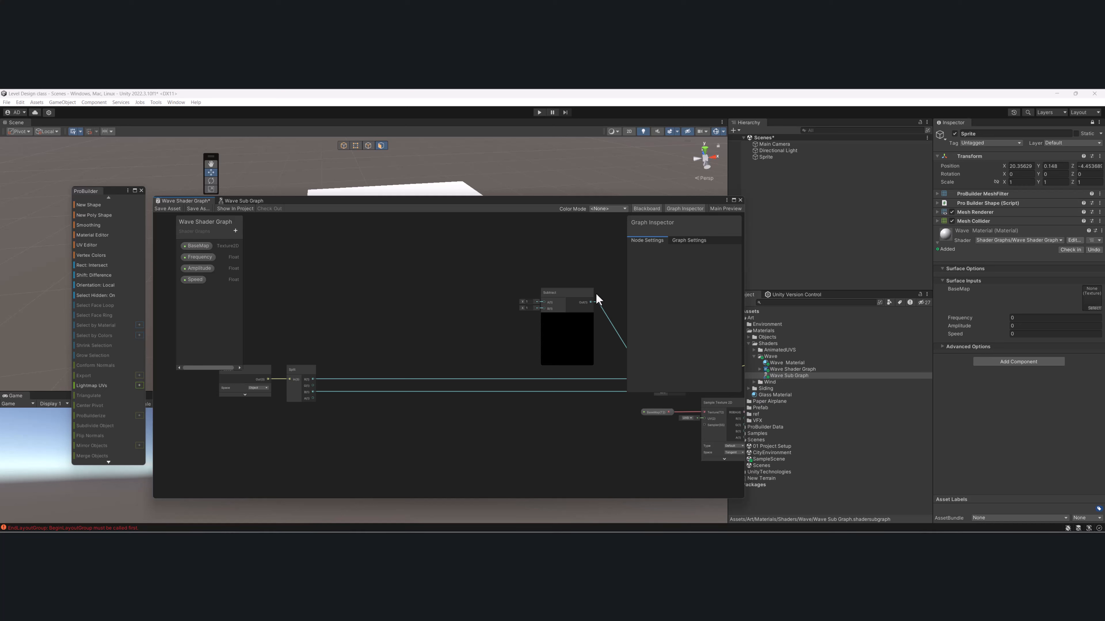
middle_drag(596, 294, 480, 310)
drag(483, 258, 485, 272)
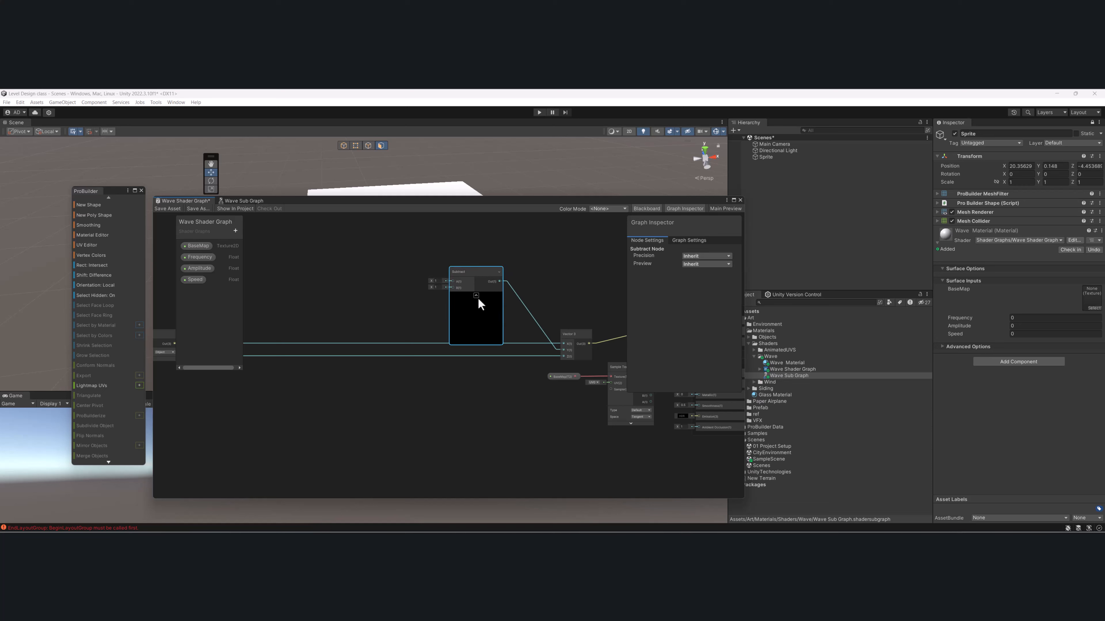
click(476, 297)
middle_drag(427, 309, 478, 309)
- Replace the loose Frequency, Amplitude and Speed nodes in Wave Sub Graph with the copied wave calculation nodes
click(233, 200)
middle_drag(361, 327, 377, 314)
drag(306, 287, 239, 359)
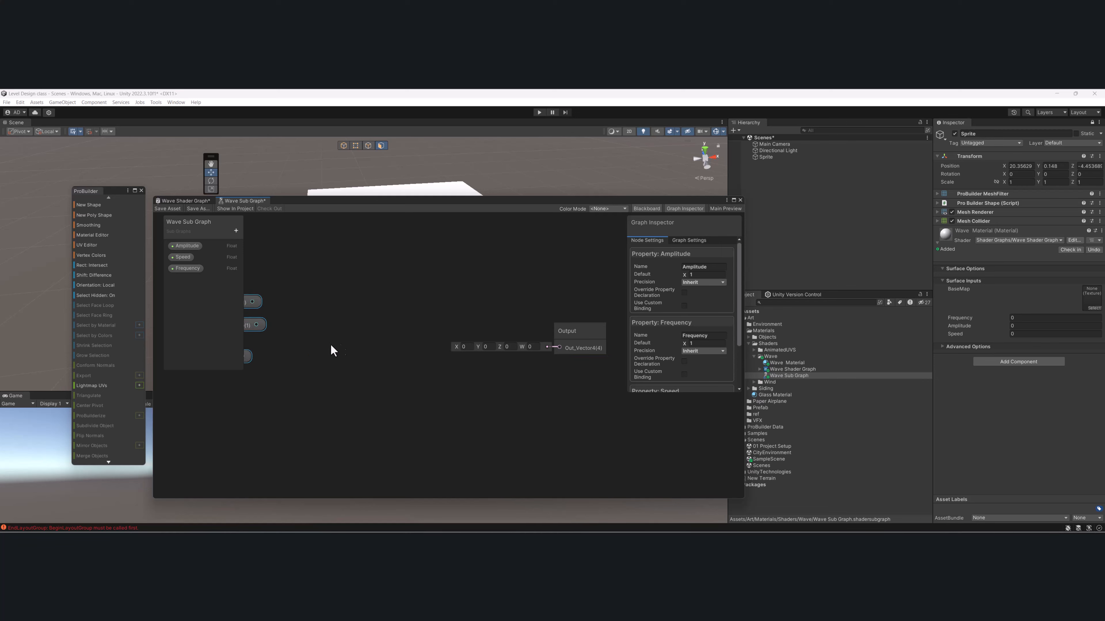
middle_drag(330, 344, 375, 335)
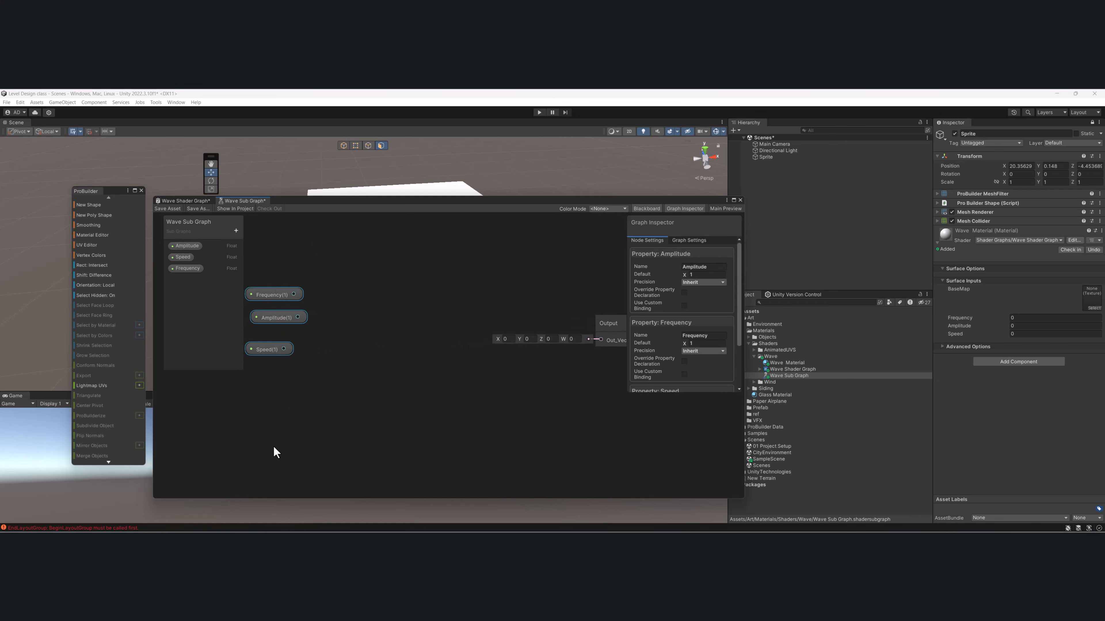
key(Delete)
key(ctrl+v)
scroll(384, 267, down, 5)
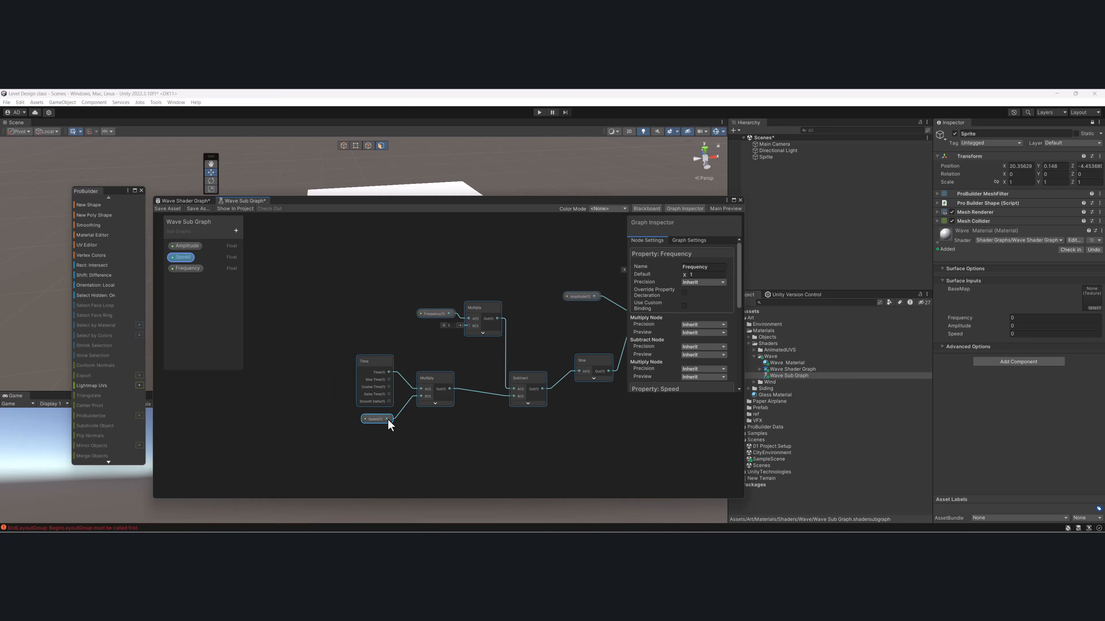
- Arrange the pasted wave nodes ahead of the Output node in Wave Sub Graph, adjusting the Output, Amplitude and final Multiply positions
scroll(288, 368, down, 2)
middle_drag(429, 306, 384, 355)
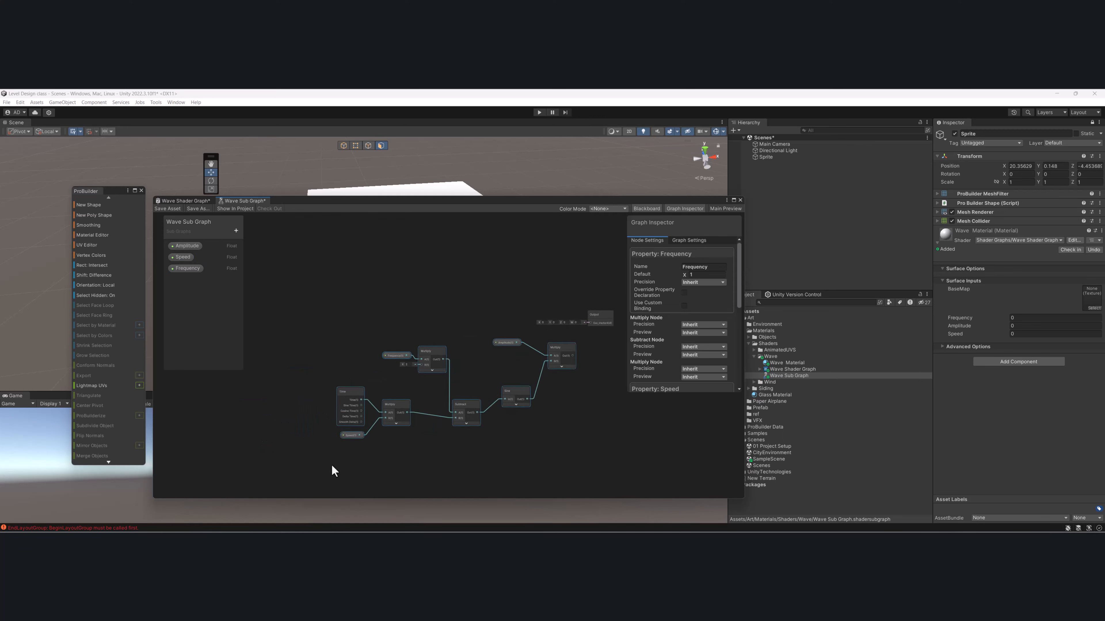
drag(330, 479, 507, 281)
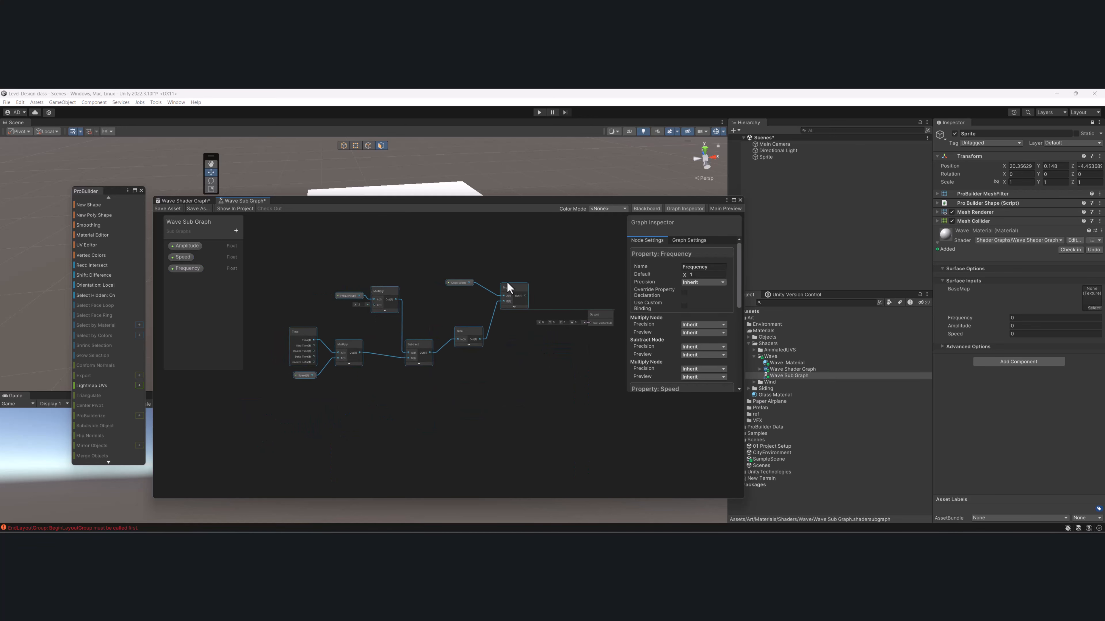
scroll(500, 284, up, 2)
scroll(472, 282, down, 1)
drag(572, 316, 592, 320)
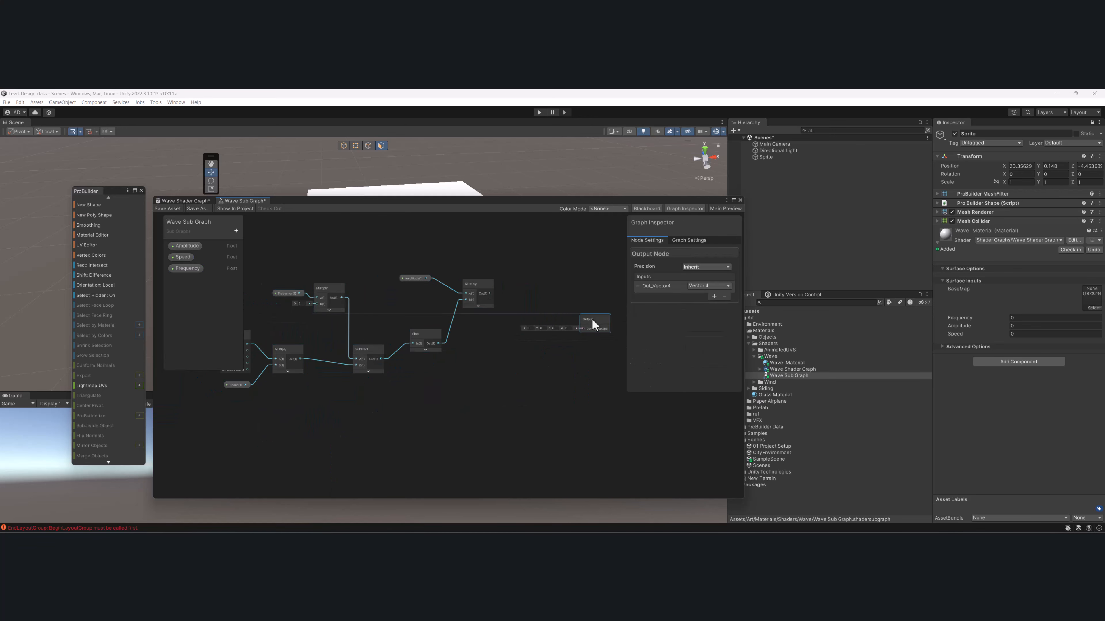
middle_drag(452, 310, 517, 307)
drag(476, 248, 536, 294)
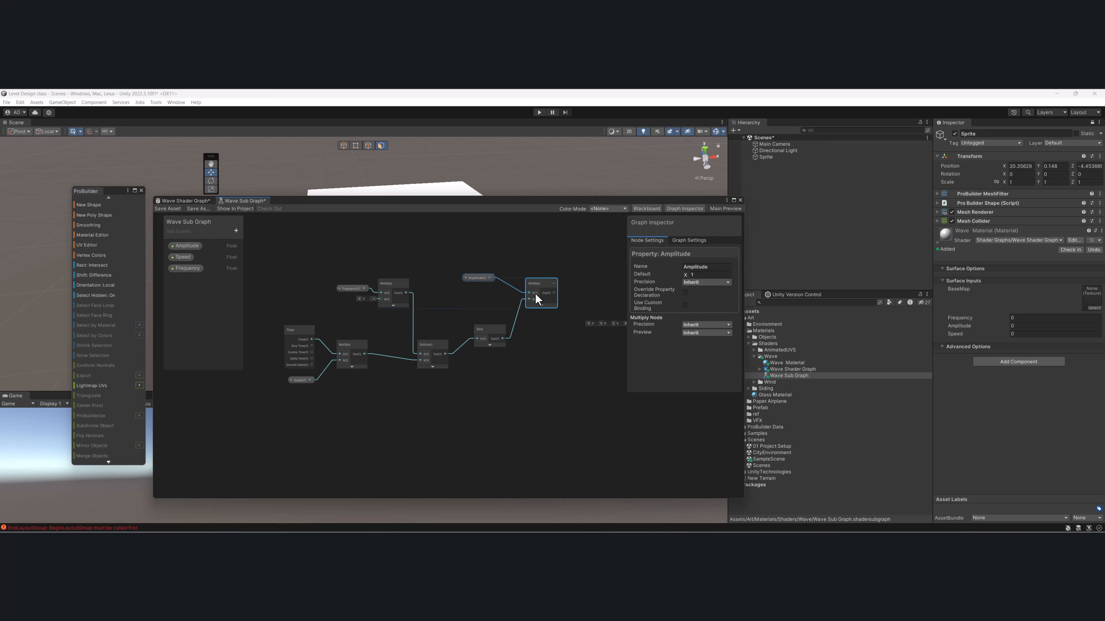
- Connect the final Multiply node's output to the Out_Vector4 input of the Output node in Wave Sub Graph
middle_drag(501, 360, 440, 341)
scroll(535, 321, up, 3)
drag(407, 306, 548, 353)
- Check the Amplitude, Speed and Frequency properties in Wave Sub Graph and save the sub graph
middle_drag(341, 332, 557, 319)
click(187, 244)
click(604, 257)
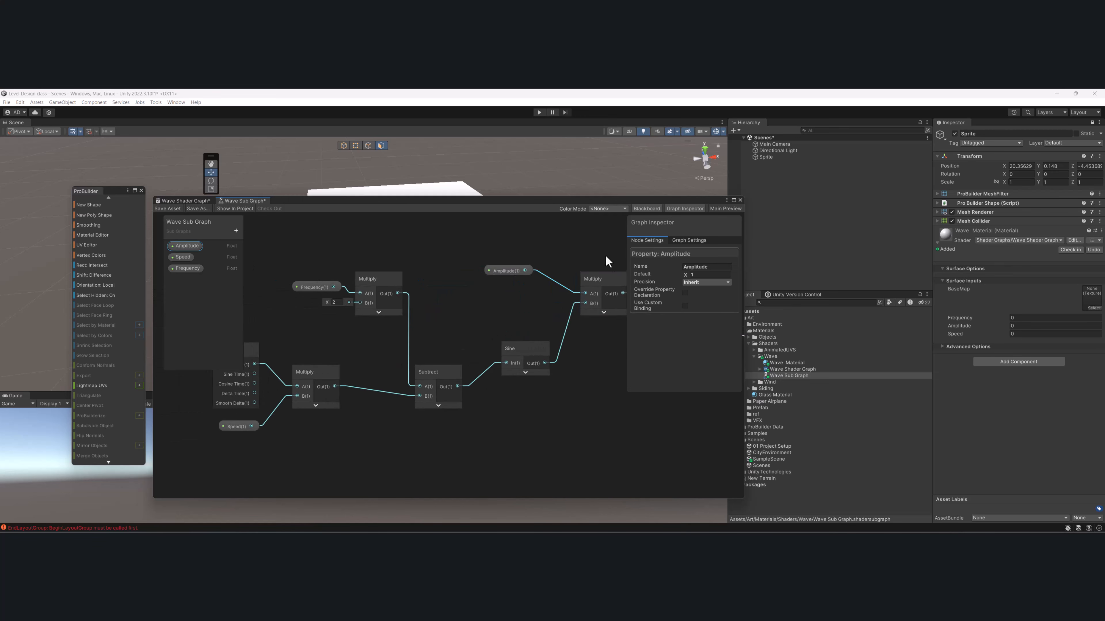
click(183, 257)
click(190, 268)
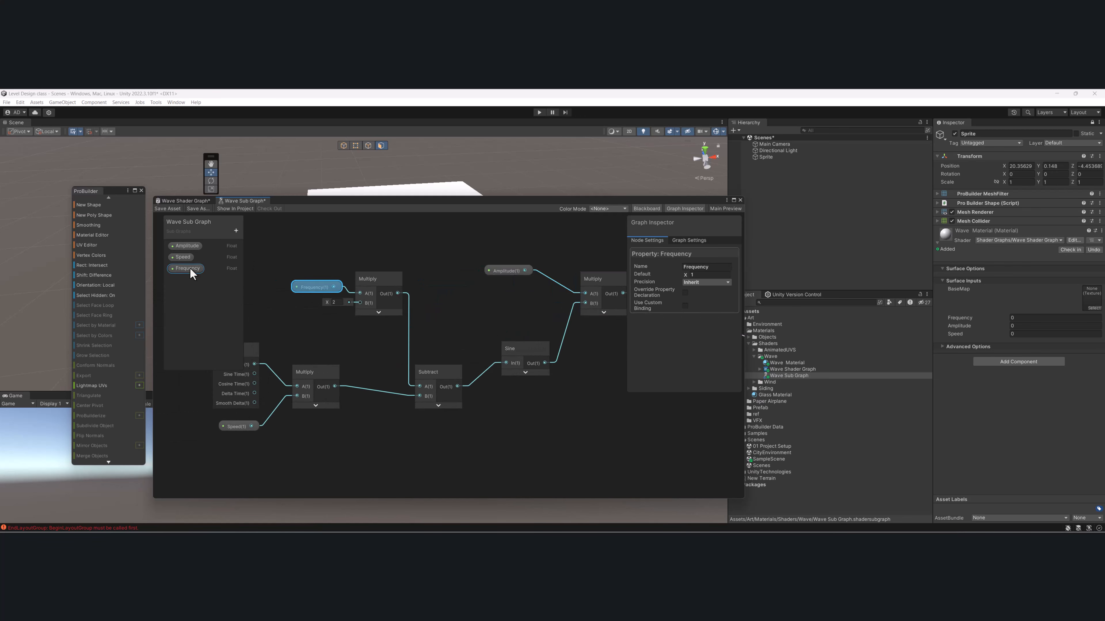
- Add the Wave Sub Graph asset as a node in Wave Shader Graph, between the Split and Subtract nodes
click(179, 202)
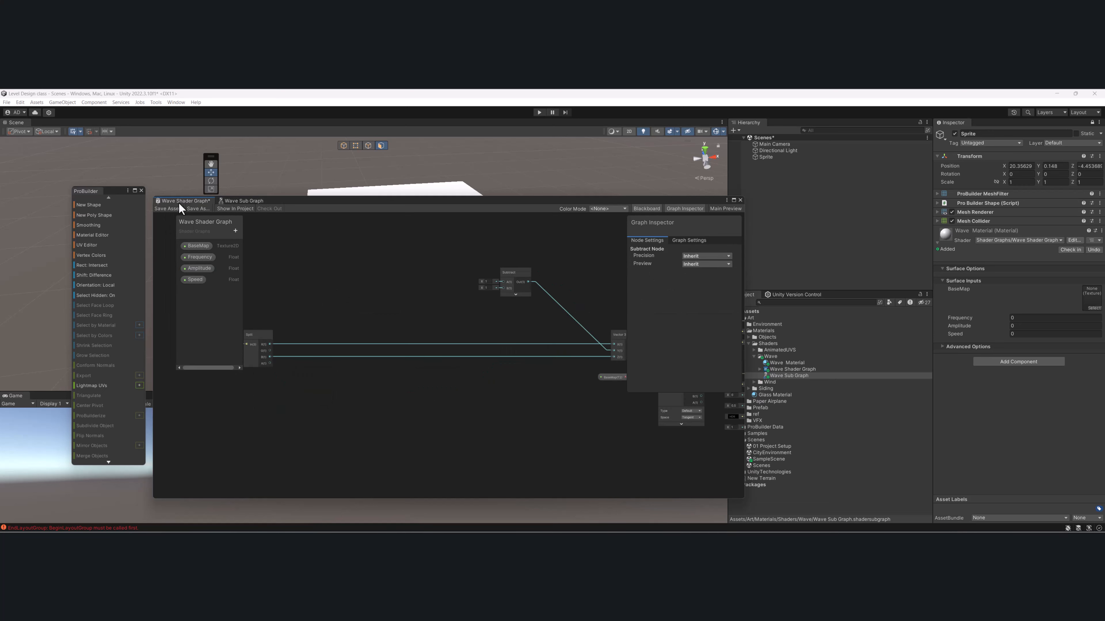
middle_drag(472, 310, 492, 346)
drag(535, 310, 557, 311)
drag(788, 376, 411, 281)
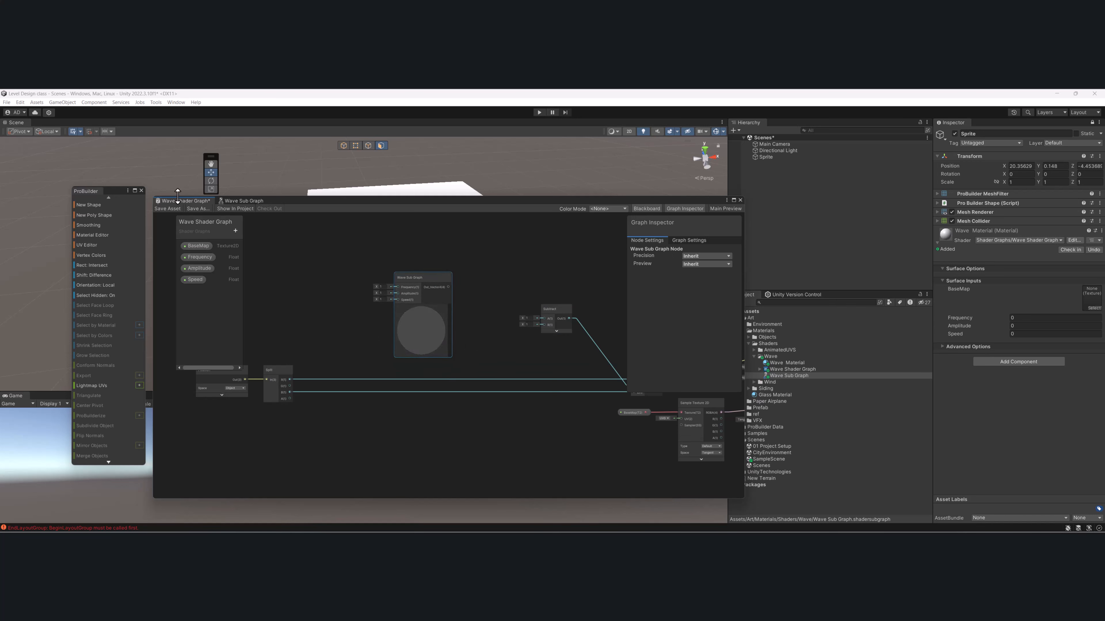
middle_drag(457, 292, 470, 294)
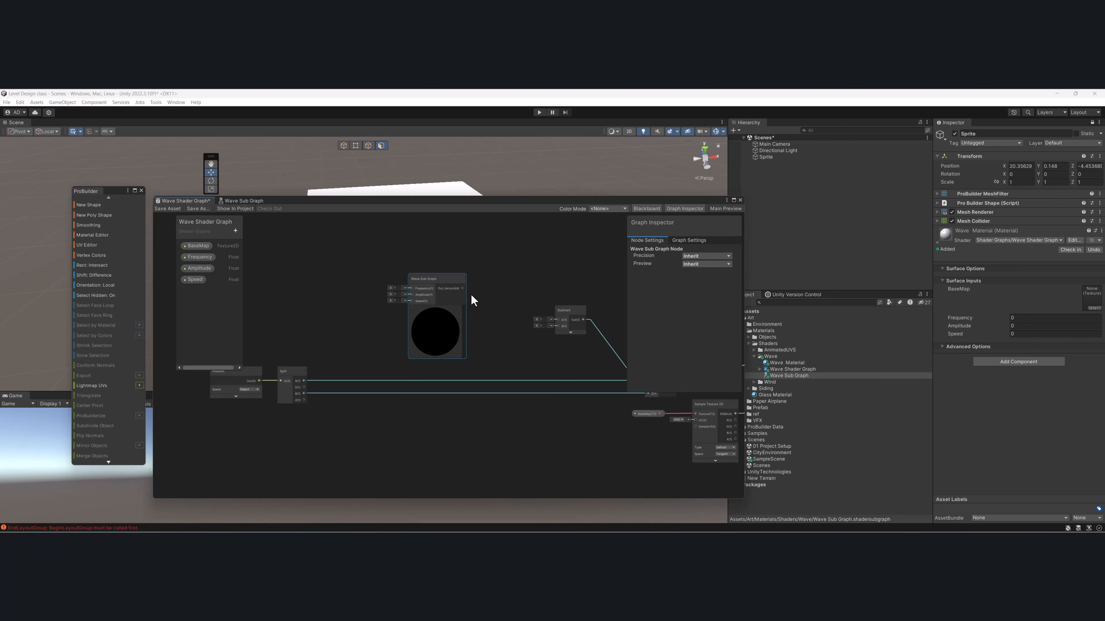
- Return to Wave Sub Graph and open the B value of the Multiply node fed by Frequency for editing
click(252, 201)
middle_drag(326, 291, 397, 298)
scroll(396, 298, up, 4)
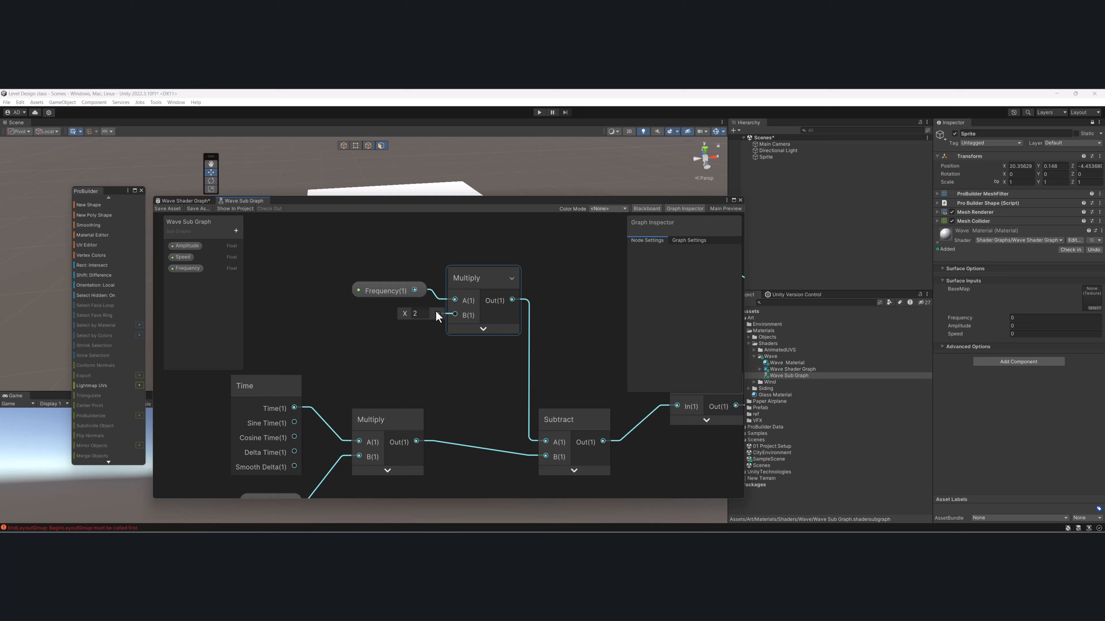
click(418, 318)
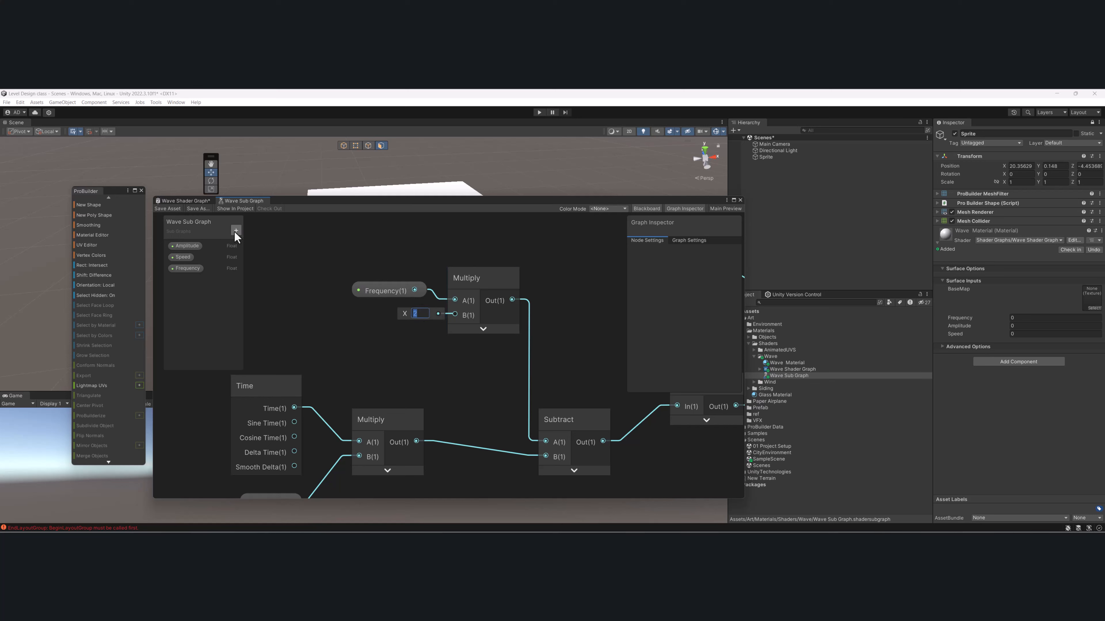
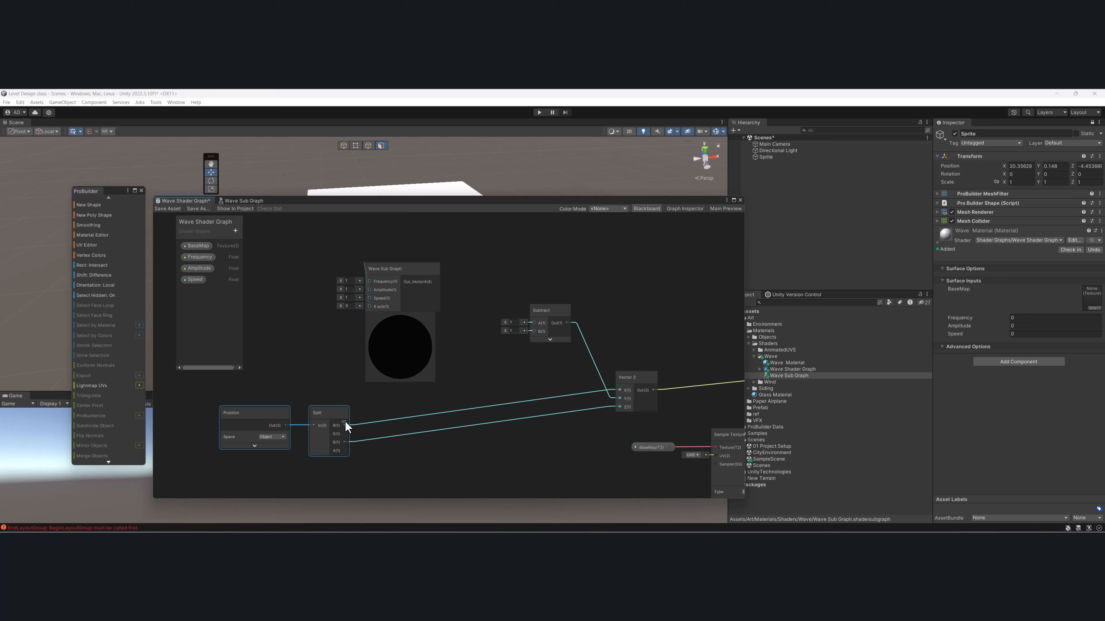
- Connect the Split node's R output to the X axis input of the Wave Sub Graph node and reposition that node
drag(344, 425, 367, 308)
drag(392, 270, 432, 277)
middle_drag(474, 357, 472, 337)
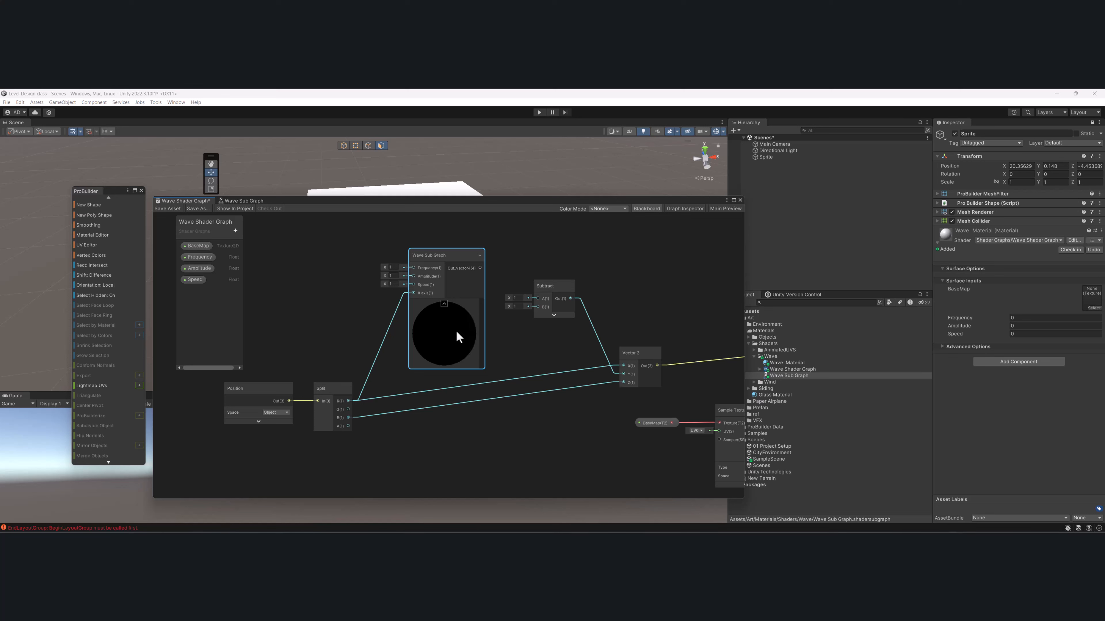
- Add Frequency, Amplitude and Speed property nodes, connect them to the matching Wave Sub Graph inputs, and line them up beside it
click(195, 280)
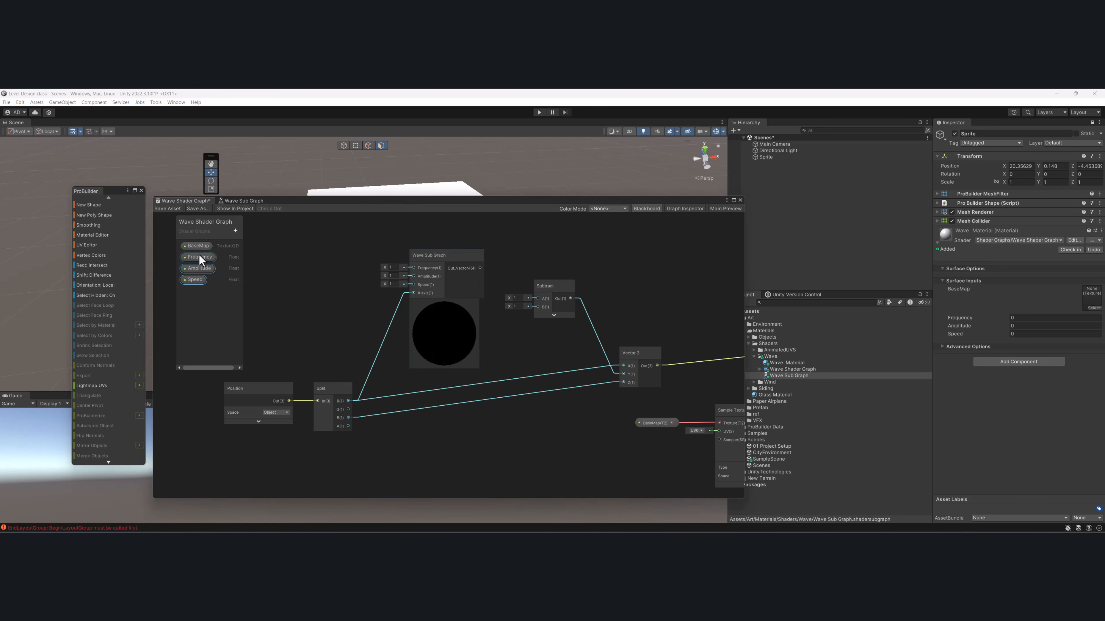
drag(200, 260, 298, 288)
click(195, 280)
click(278, 275)
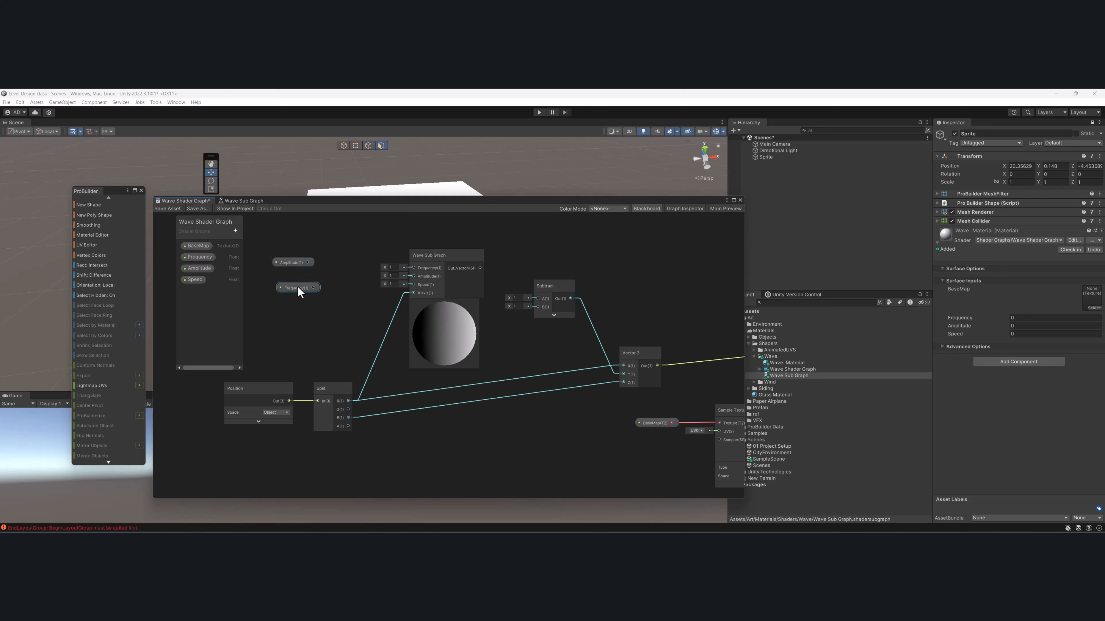
click(293, 263)
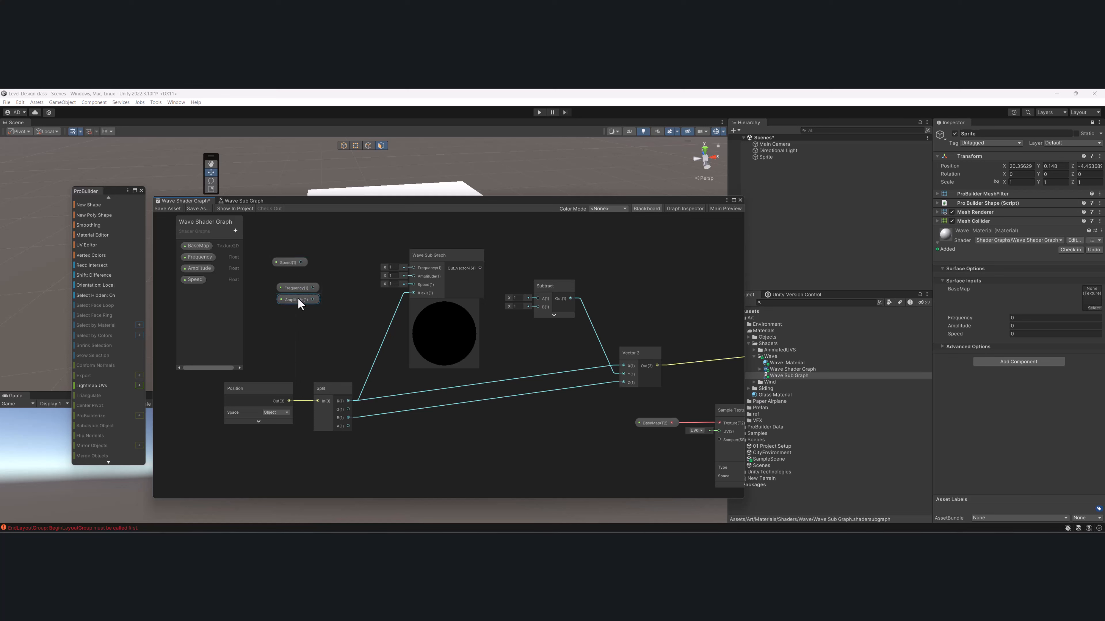
drag(285, 263, 413, 268)
drag(318, 270, 412, 284)
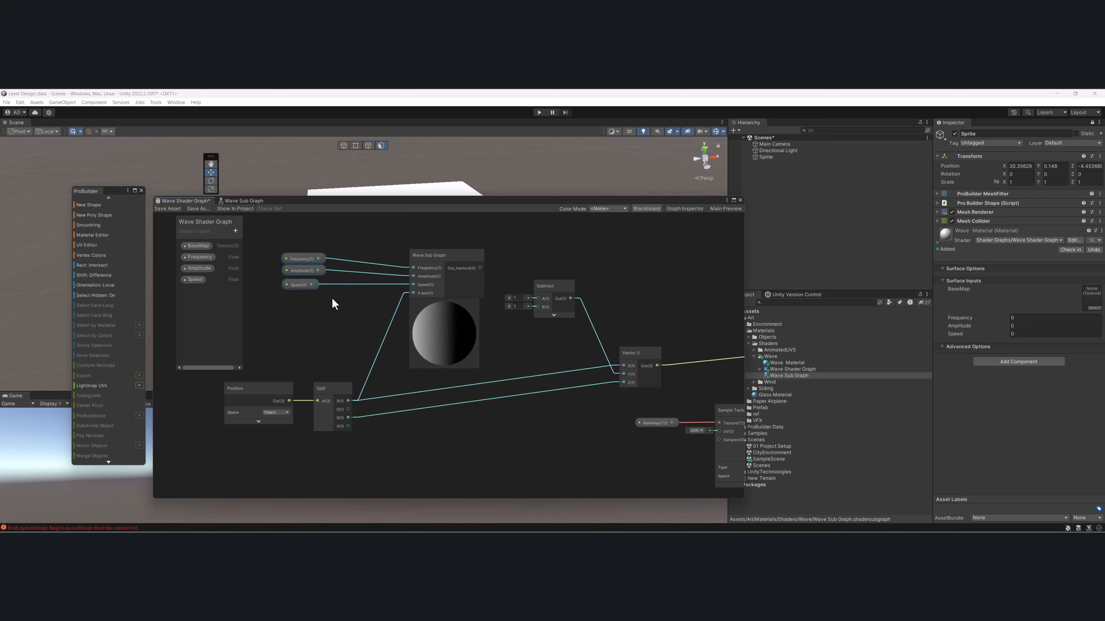
drag(268, 240, 311, 322)
drag(303, 288, 331, 293)
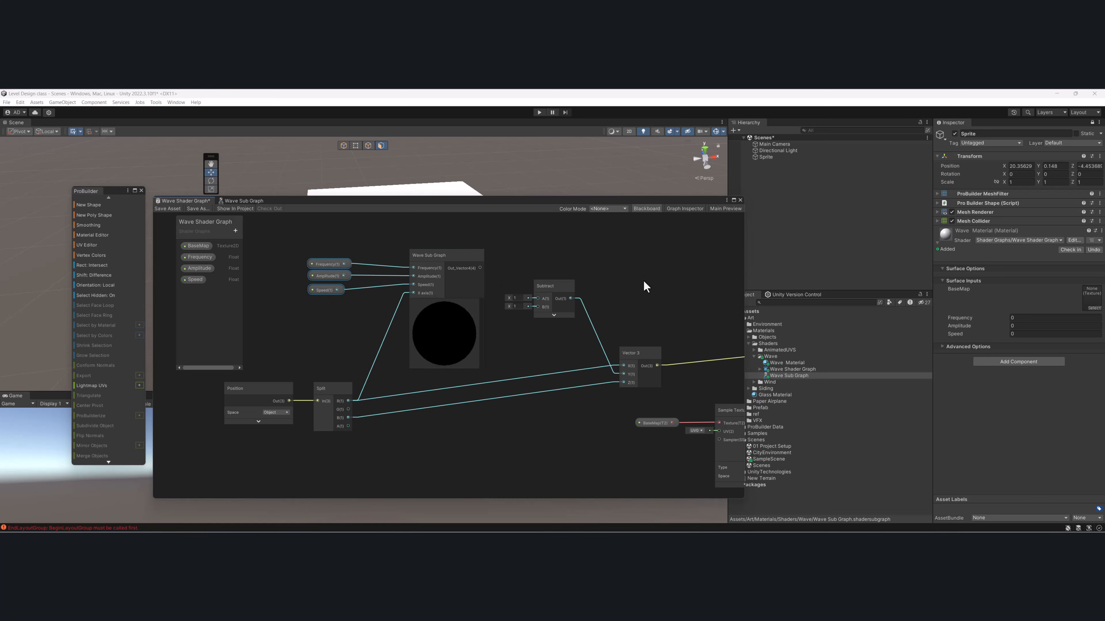
- Connect Split G to the Subtract node's A input and Wave Sub Graph's output to B, and collapse the sub graph node's preview
drag(480, 268, 551, 411)
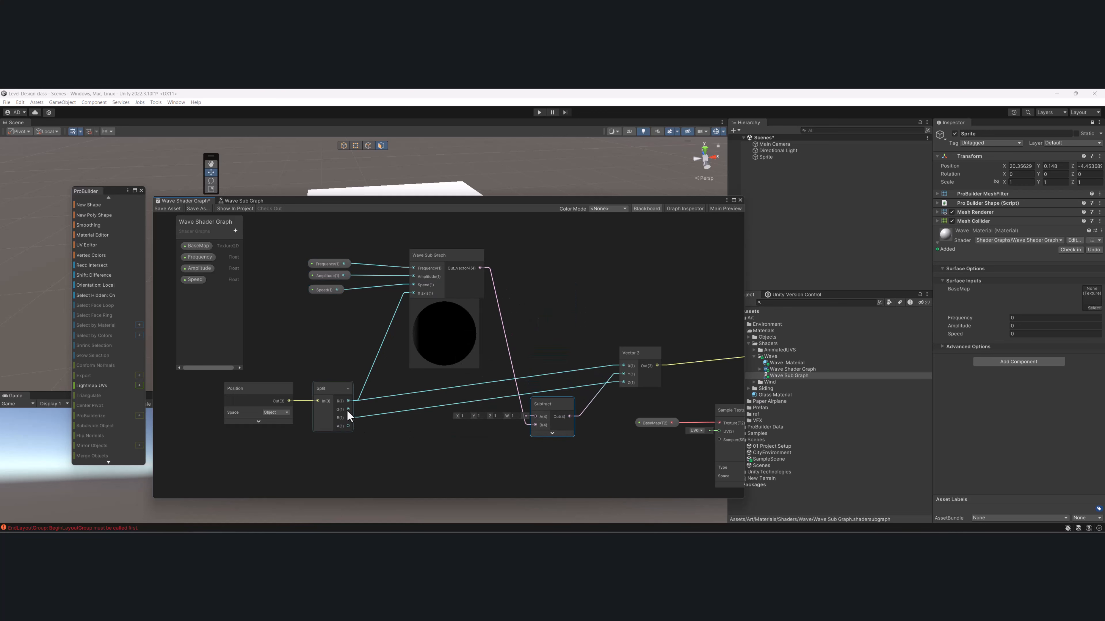
drag(348, 409, 564, 316)
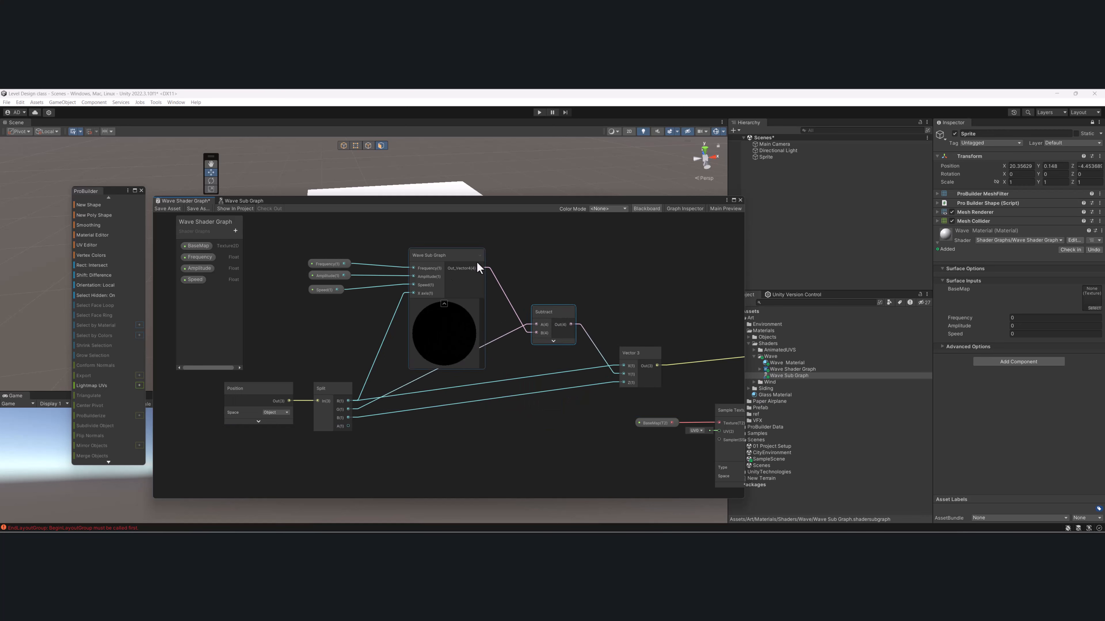
click(444, 304)
drag(443, 255, 439, 254)
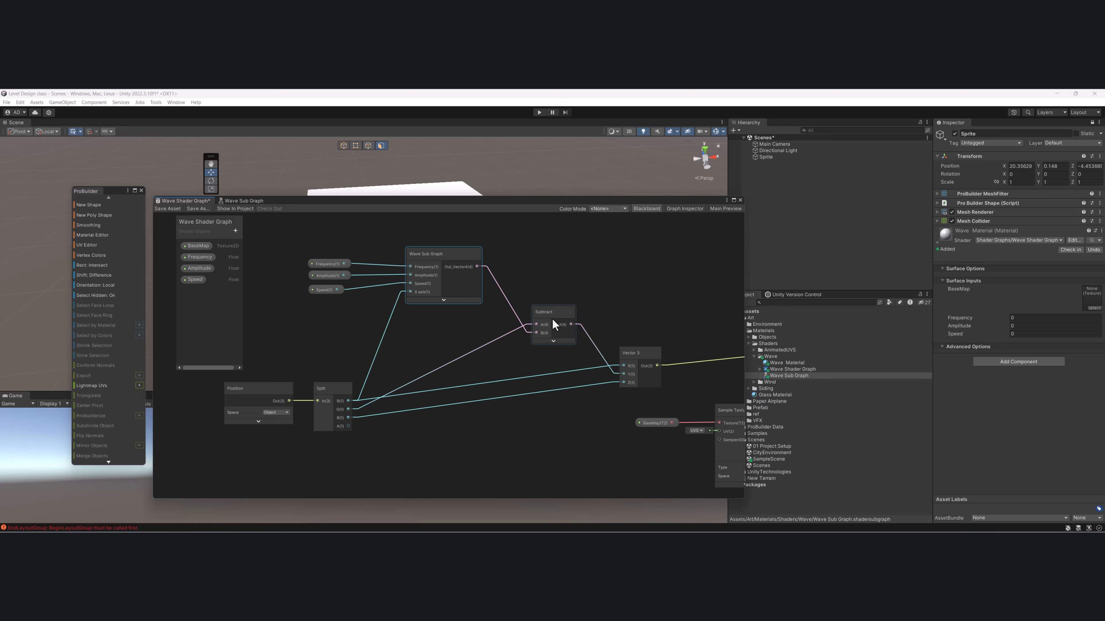
mouse_move(479, 315)
middle_down()
mouse_move(486, 288)
mouse_move(488, 302)
middle_up()
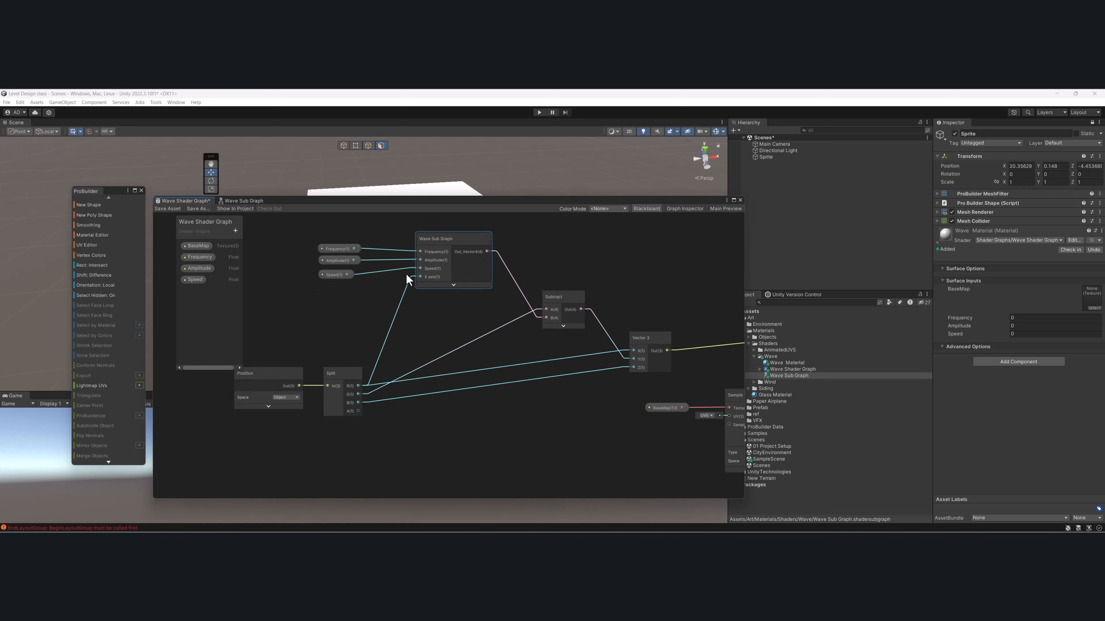
- Duplicate the Wave Sub Graph node with its three property nodes, place the copy below, and connect Split B to its X axis input
scroll(389, 292, down, 3)
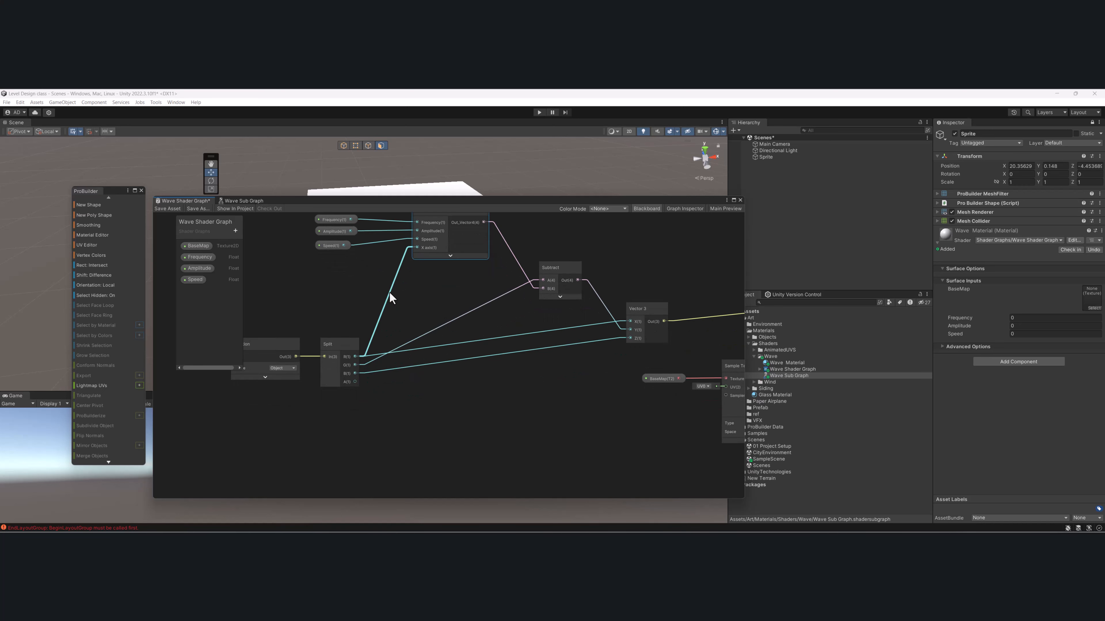
drag(339, 230, 434, 269)
key(ctrl+d)
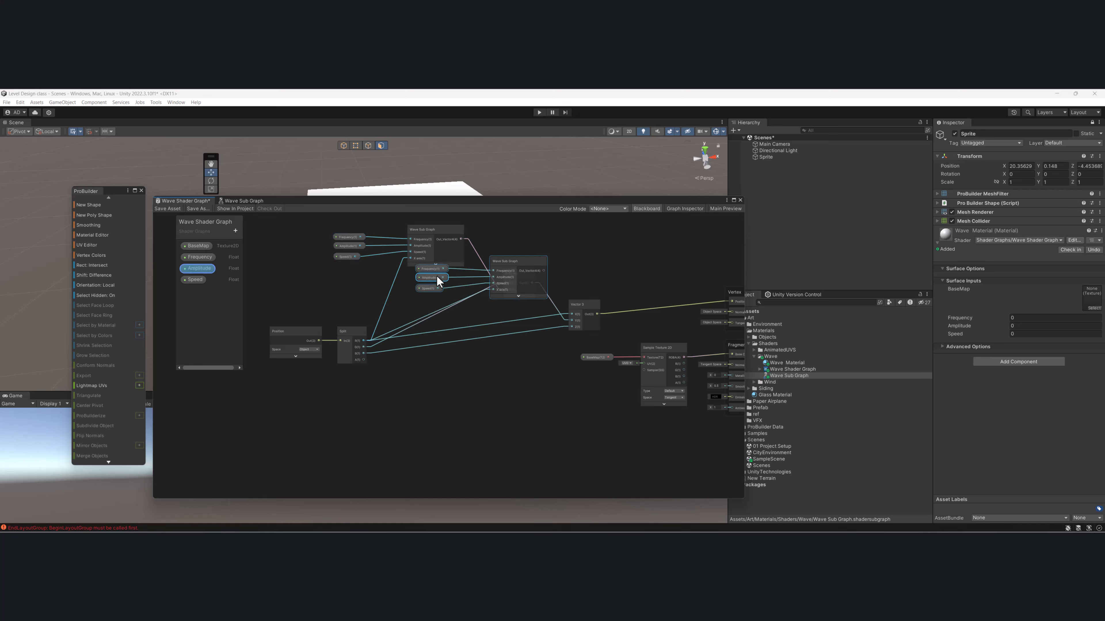
drag(518, 259, 457, 413)
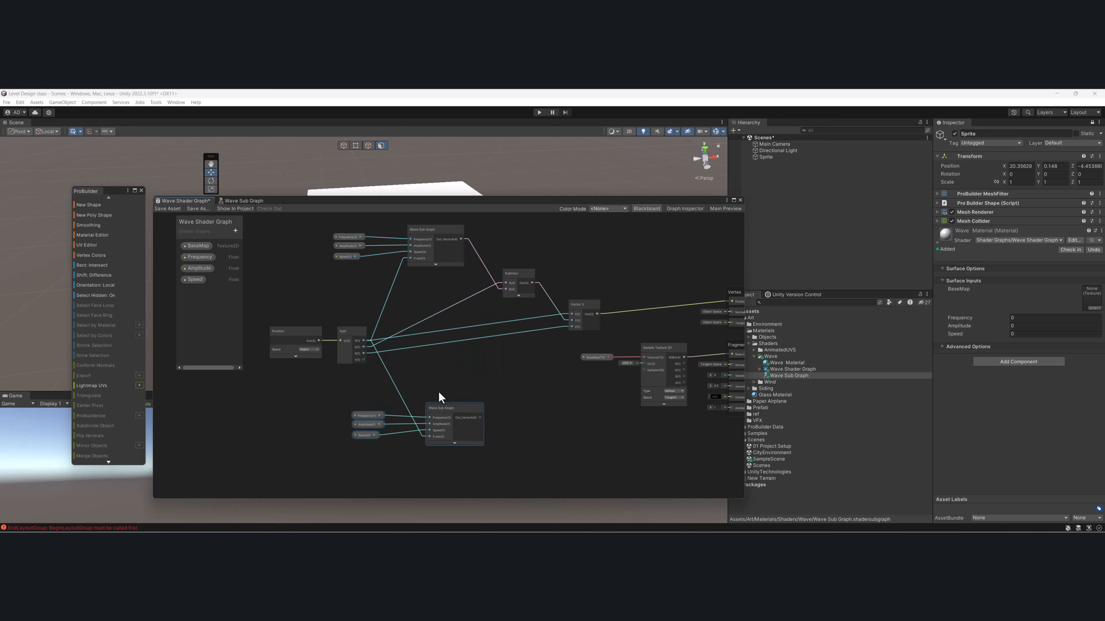
scroll(439, 397, up, 4)
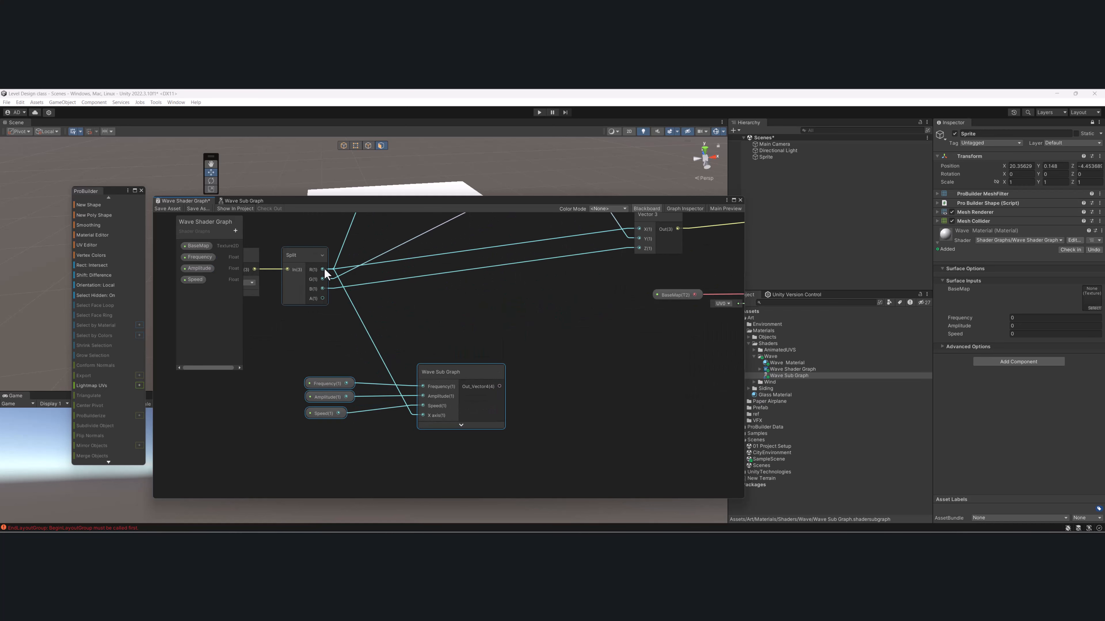
drag(324, 290, 420, 415)
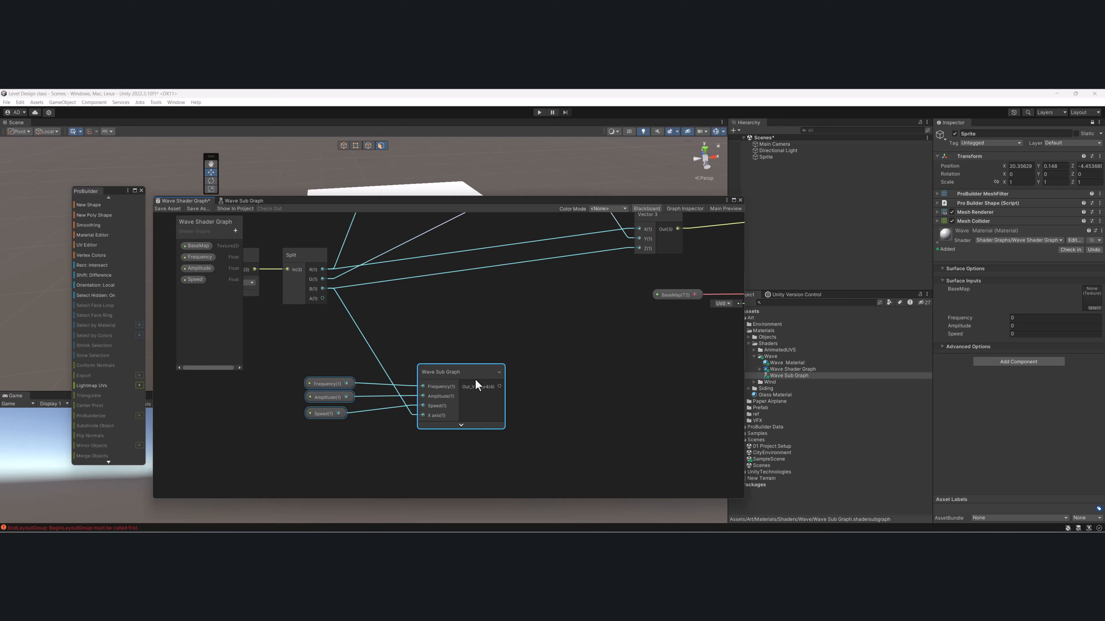
- Reposition the Vector 3 and Subtract nodes between the two sub graph nodes and connect the lower Wave Sub Graph's output to Subtract's B input
scroll(417, 404, down, 5)
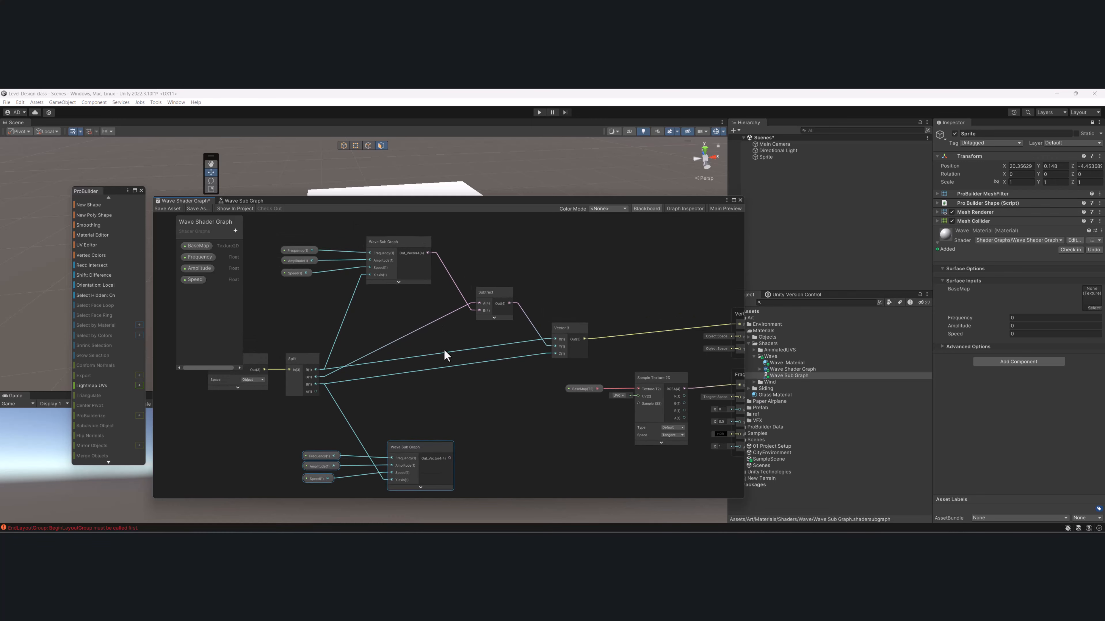
scroll(444, 349, up, 3)
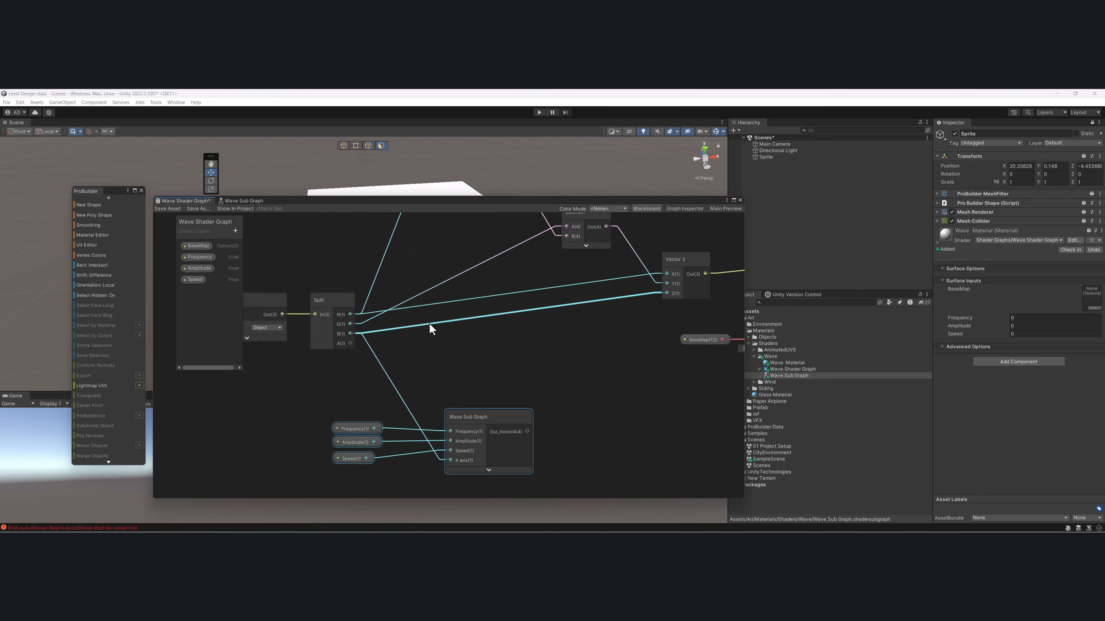
scroll(430, 329, down, 3)
drag(630, 317, 614, 339)
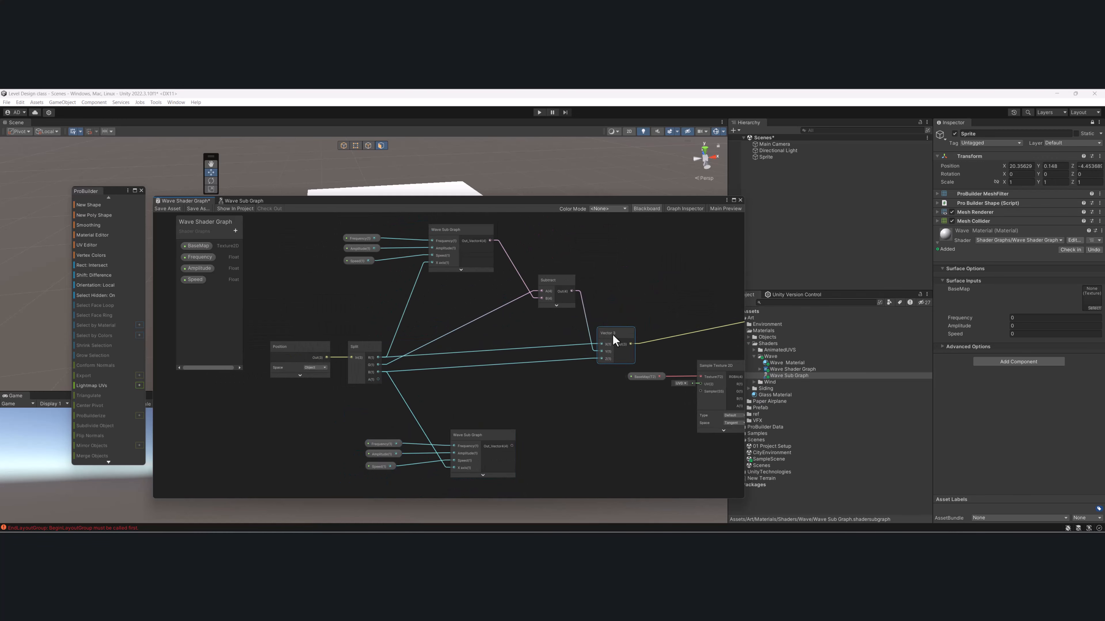
drag(552, 285, 545, 302)
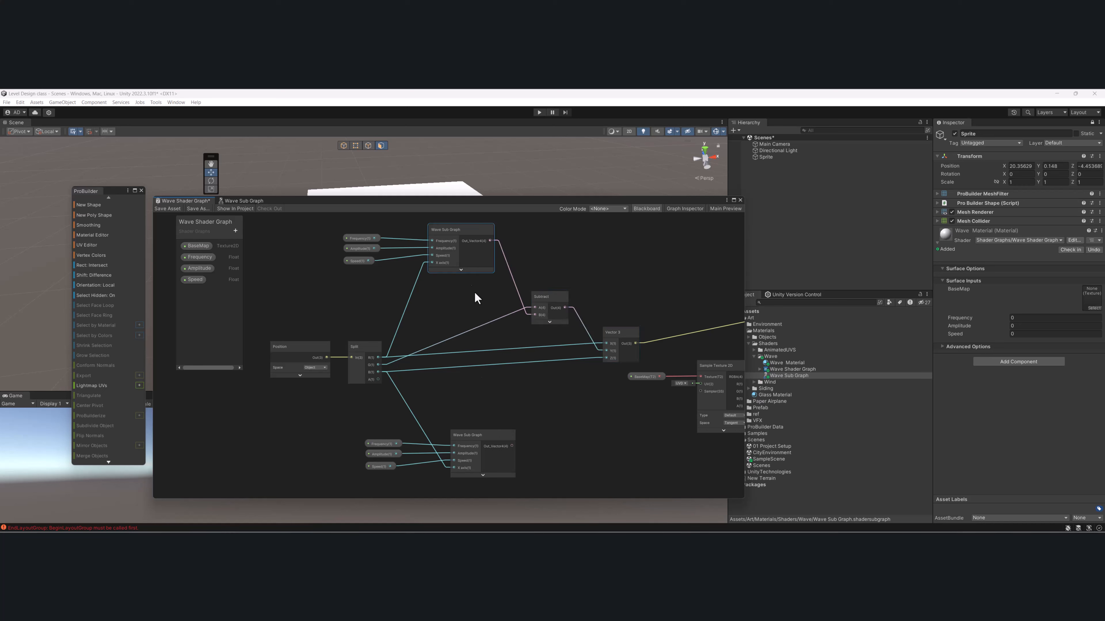
click(477, 439)
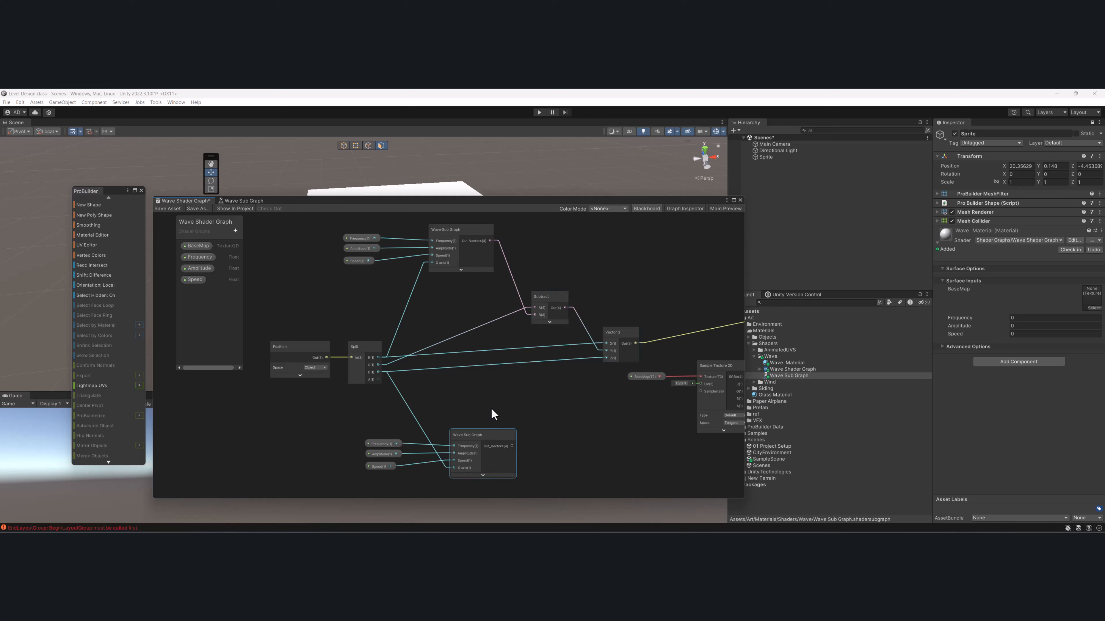
middle_drag(480, 377, 483, 361)
drag(544, 281, 550, 341)
scroll(545, 360, up, 1)
scroll(540, 362, down, 2)
middle_drag(540, 363, 549, 390)
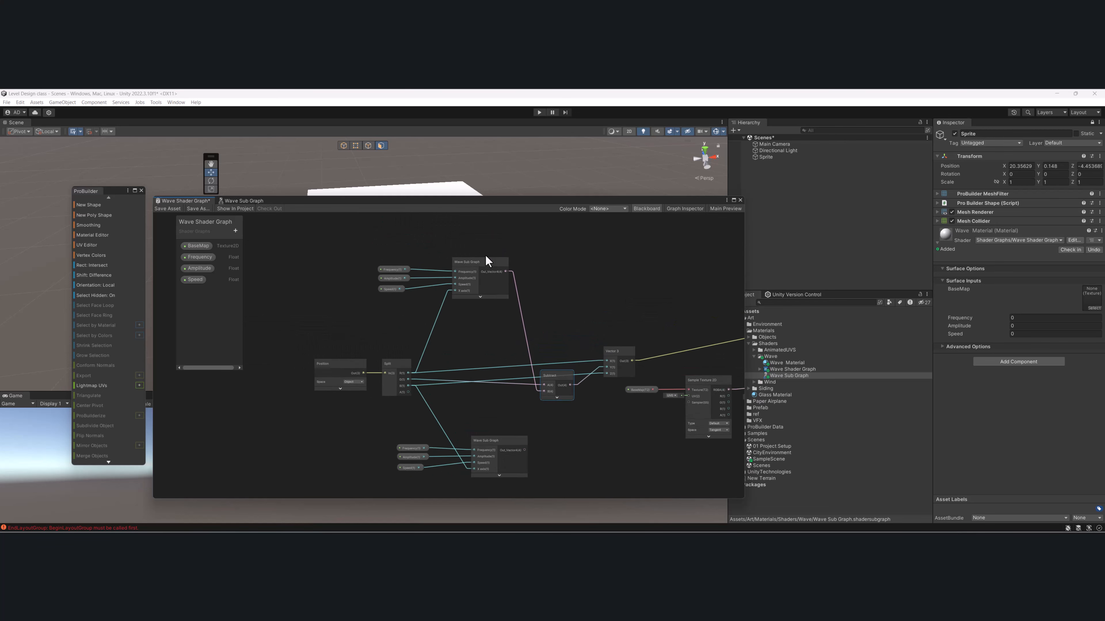
drag(525, 451, 534, 397)
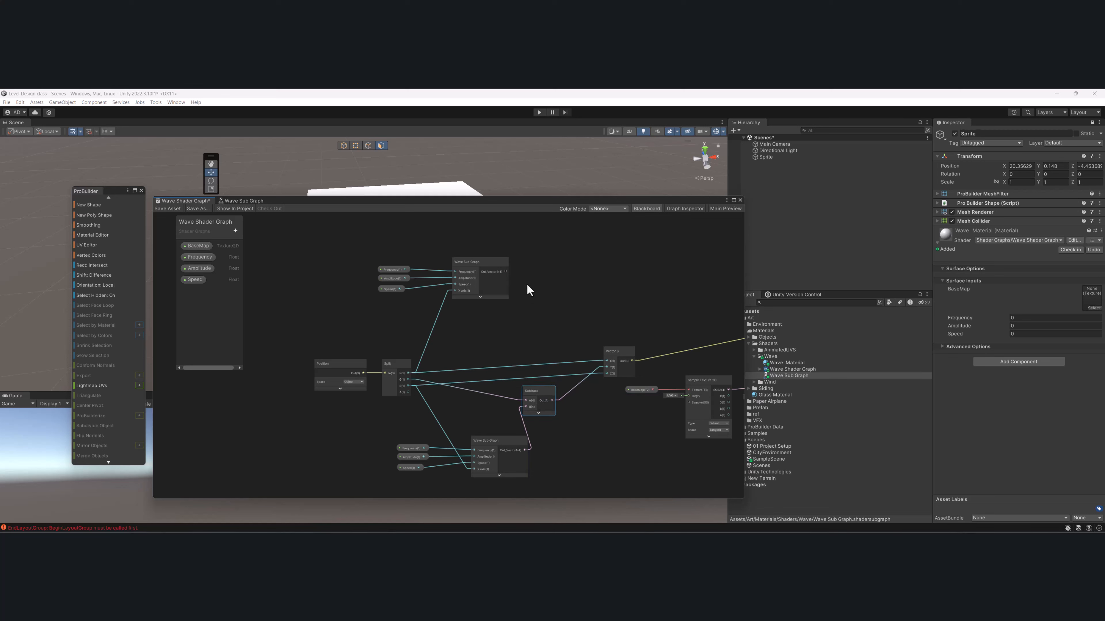
- Create a second Subtract node and place it beside the upper Wave Sub Graph node
key(space)
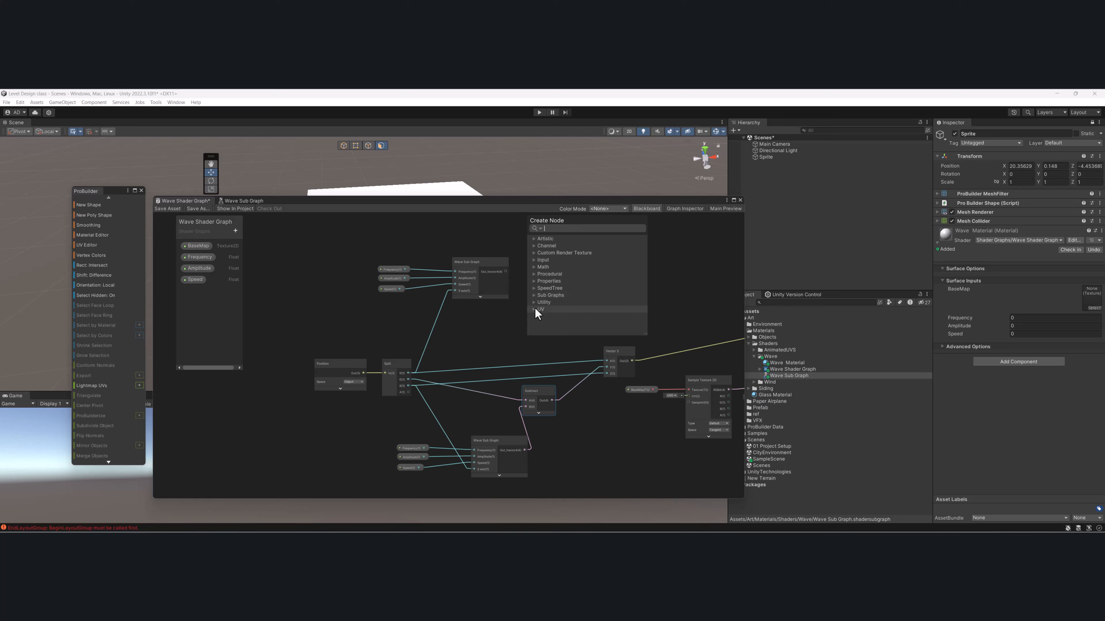
text(subt)
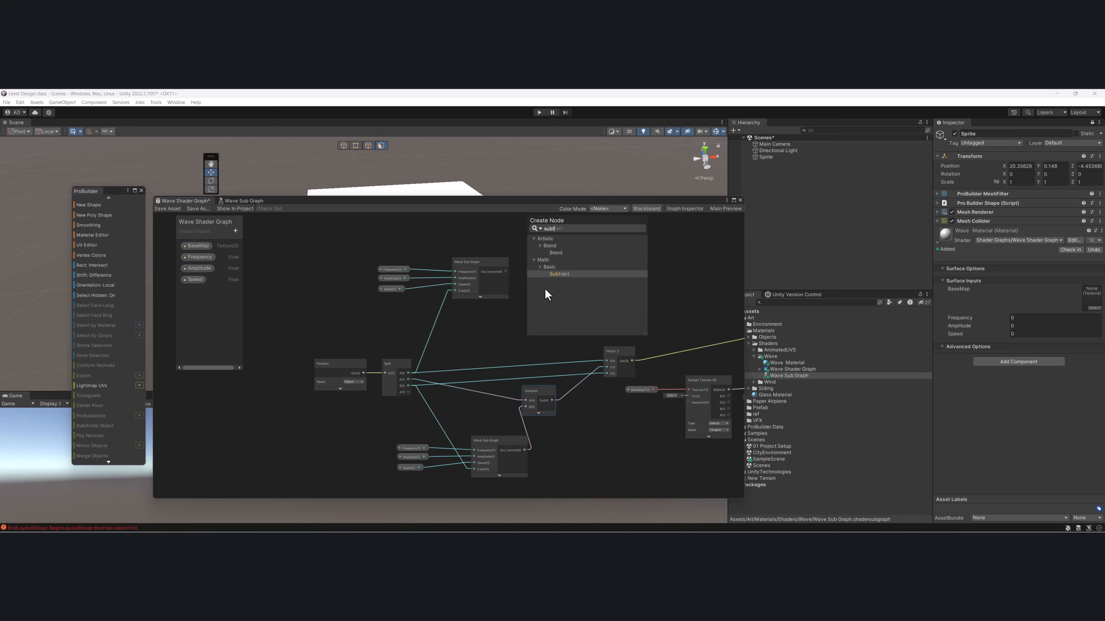
key(Return)
scroll(545, 289, up, 2)
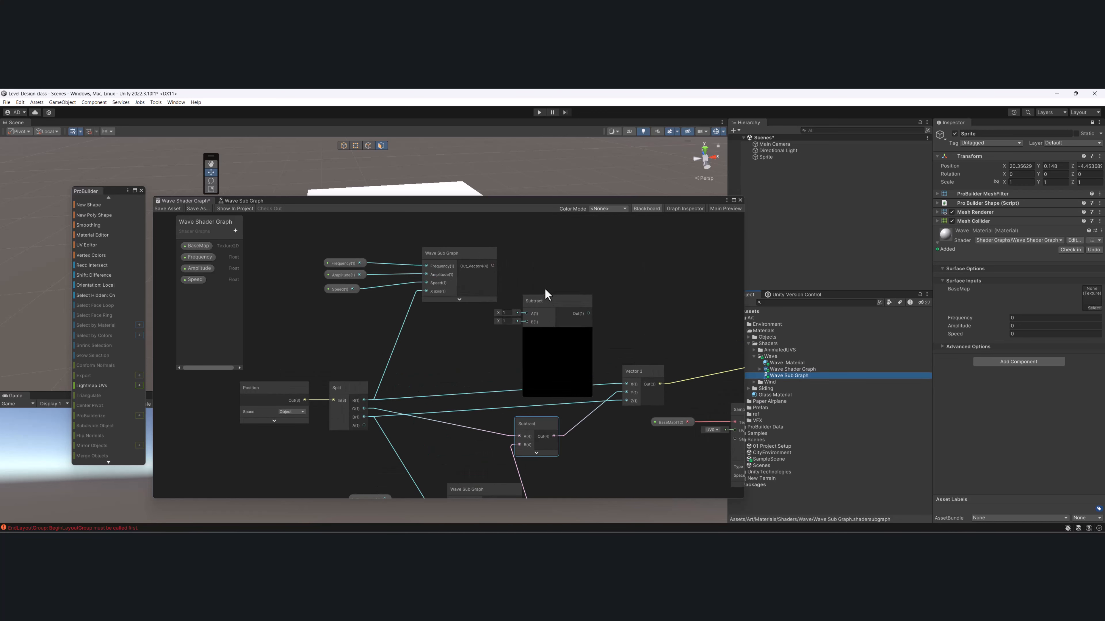
middle_drag(554, 299, 556, 276)
drag(555, 277, 581, 229)
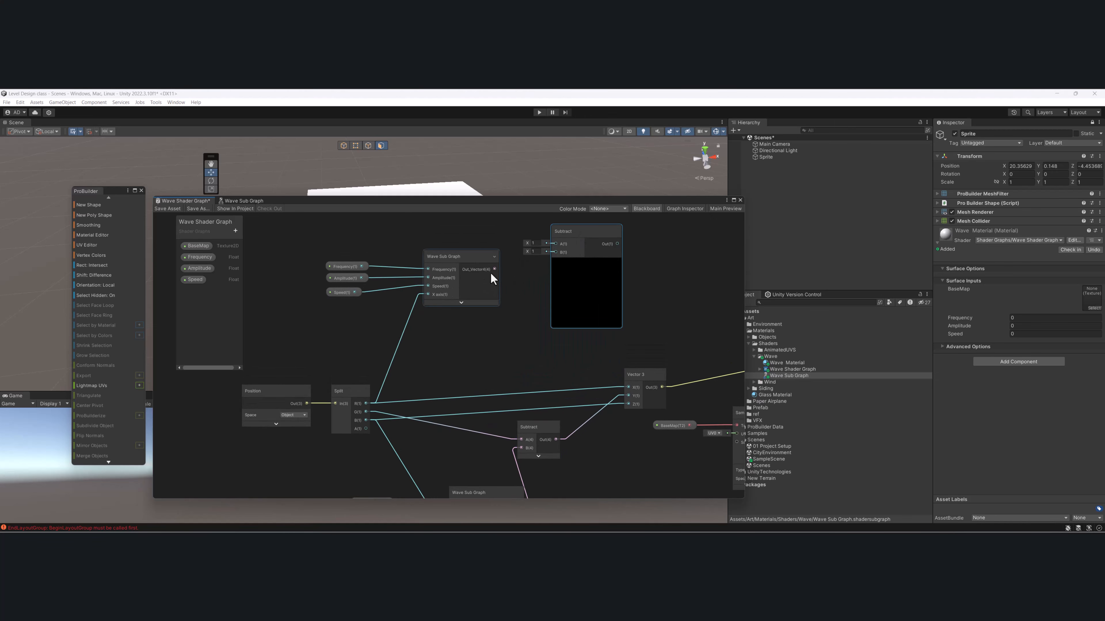
- Wire the upper Wave Sub Graph into the first Subtract's A, and Split G minus that Subtract through the new Subtract into Vector 3's Y input
drag(520, 444, 526, 424)
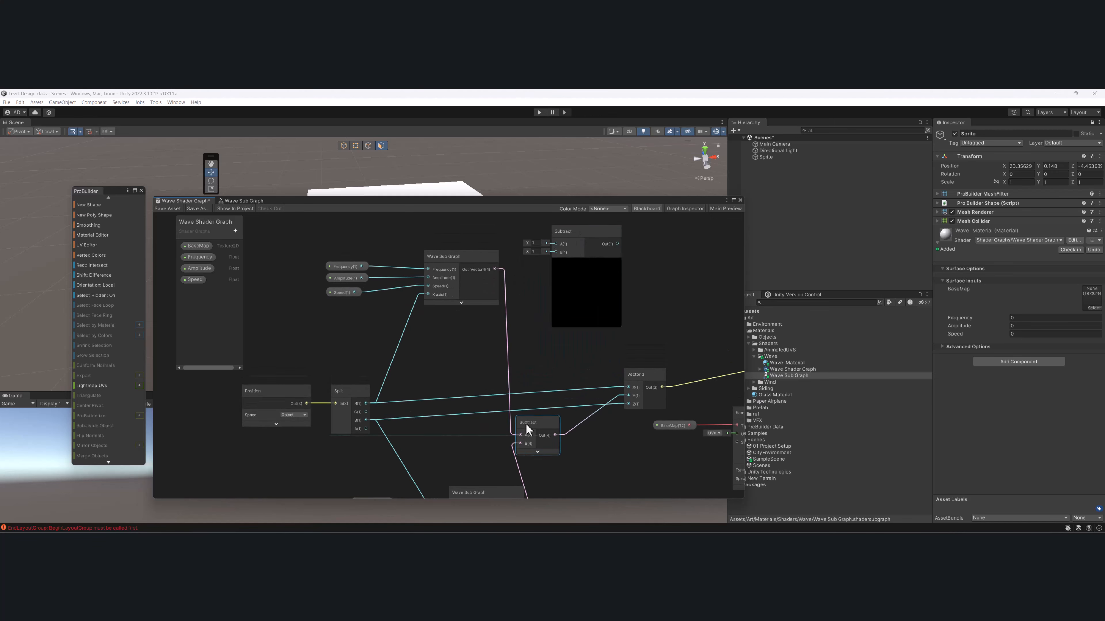
drag(366, 412, 558, 279)
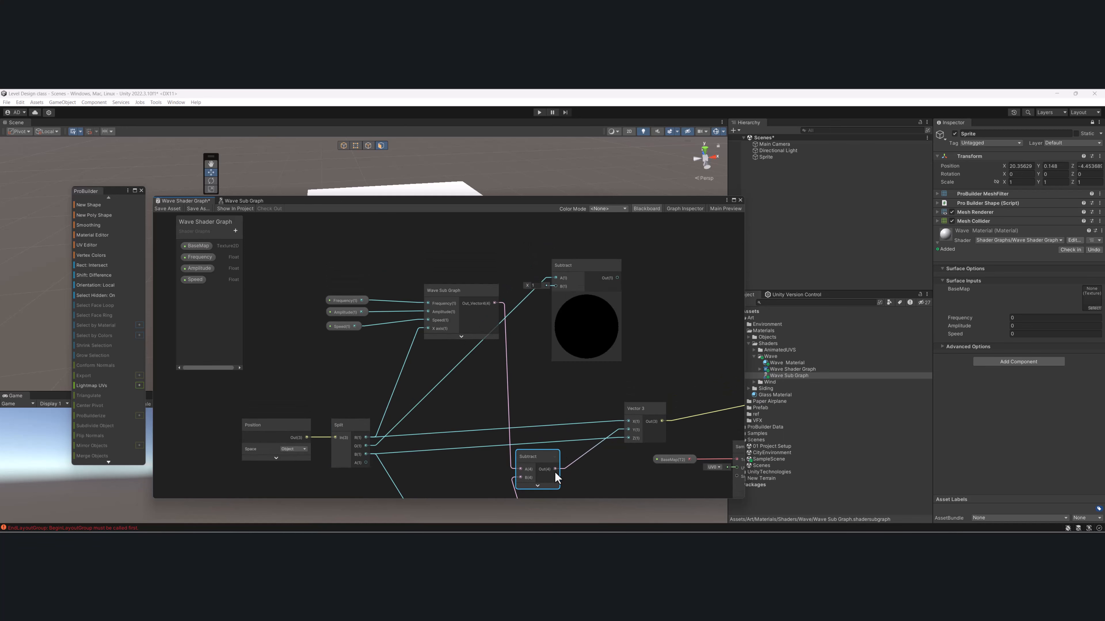
drag(555, 469, 555, 278)
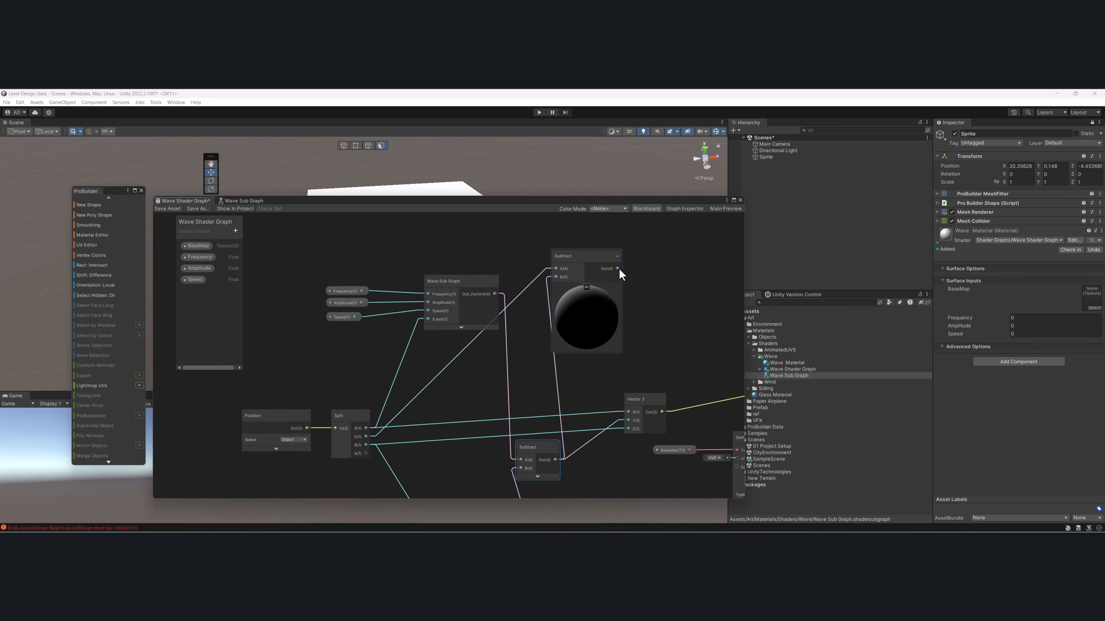
drag(623, 412, 629, 419)
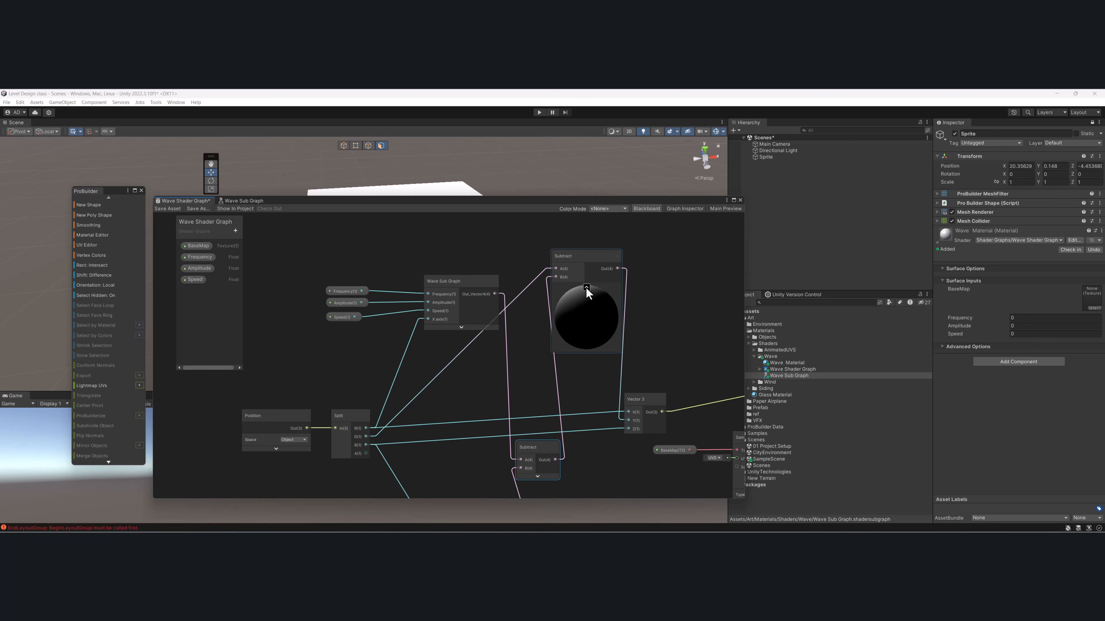
- Collapse the new Subtract node's preview and place the node just before Vector 3, above the first Subtract
click(586, 288)
click(568, 261)
drag(568, 262, 566, 364)
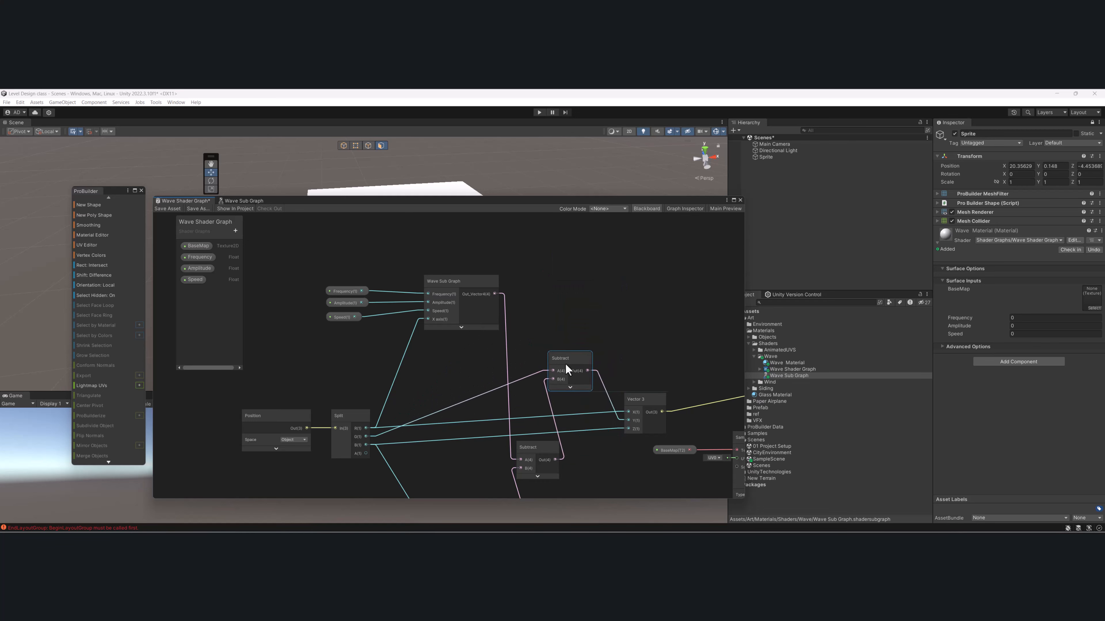
middle_drag(581, 344, 469, 309)
scroll(613, 280, down, 2)
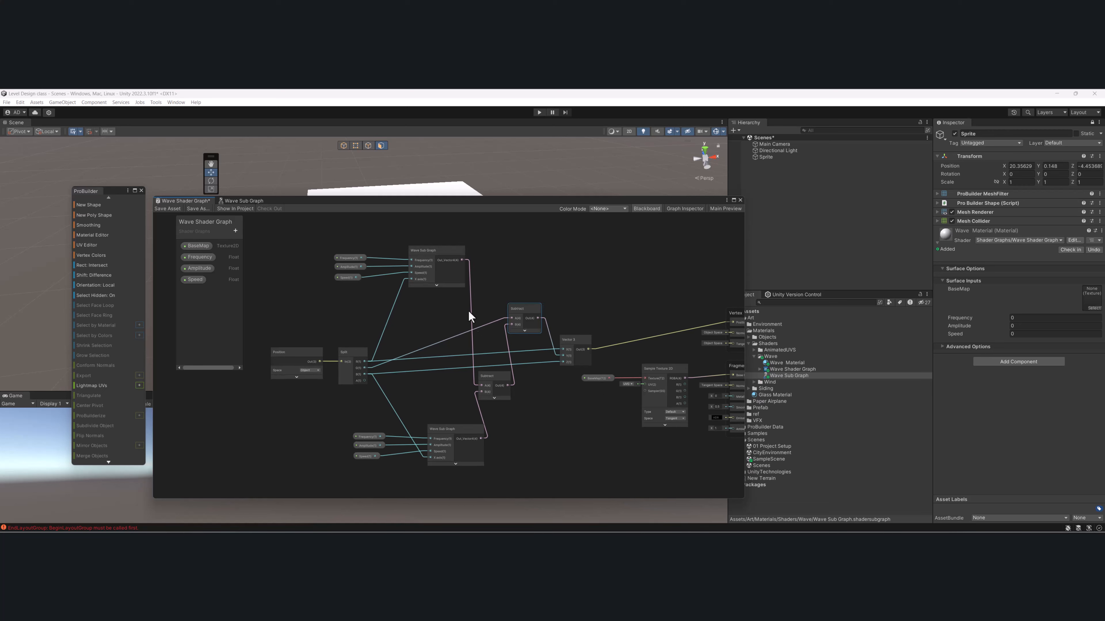
- Move the BaseMap and Sample Texture 2D nodes down, clear of the Vector 3 connections
drag(618, 342, 635, 370)
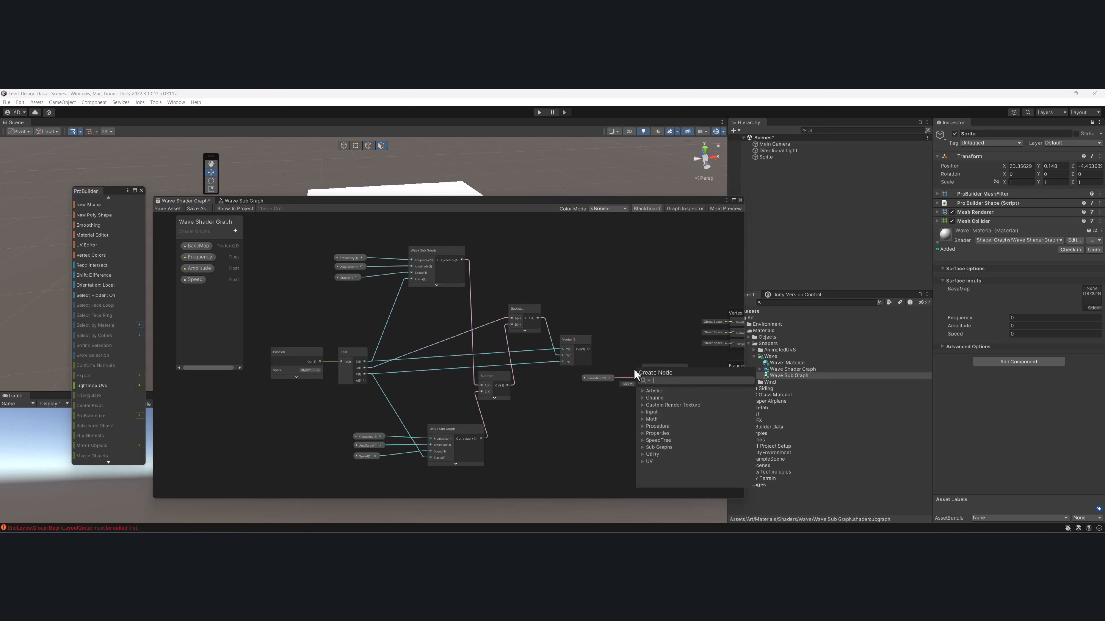
click(619, 294)
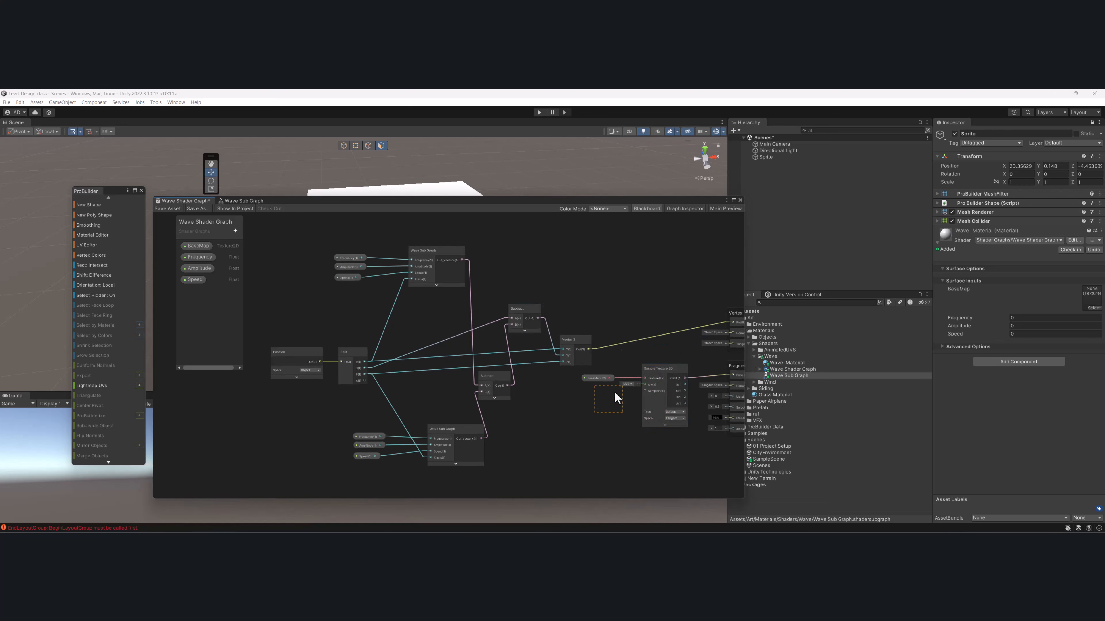
drag(662, 374, 623, 436)
middle_drag(525, 351, 539, 337)
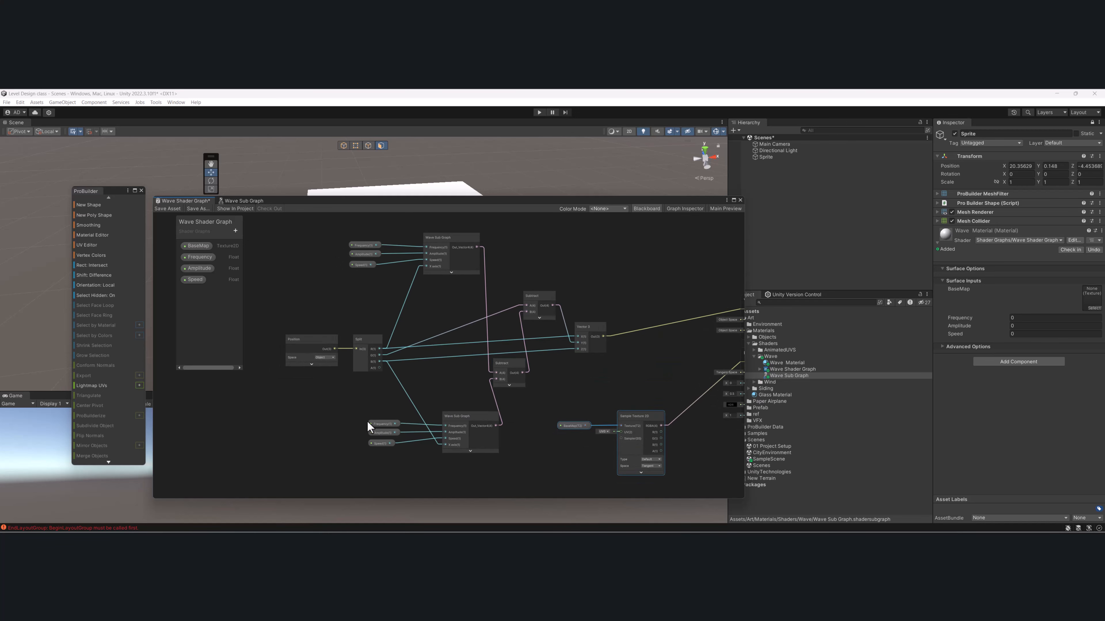
- Realign the lower Wave Sub Graph group and both Subtract nodes, move Vector 3 further right, and save the shader graph
drag(465, 420, 439, 425)
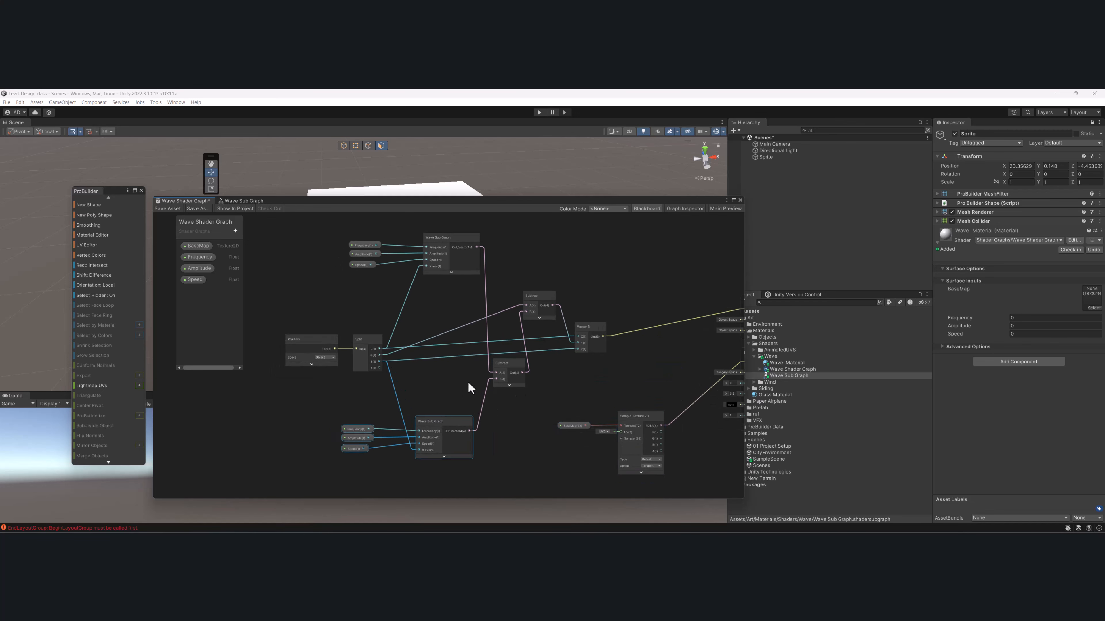
drag(500, 367, 495, 366)
drag(529, 301, 533, 305)
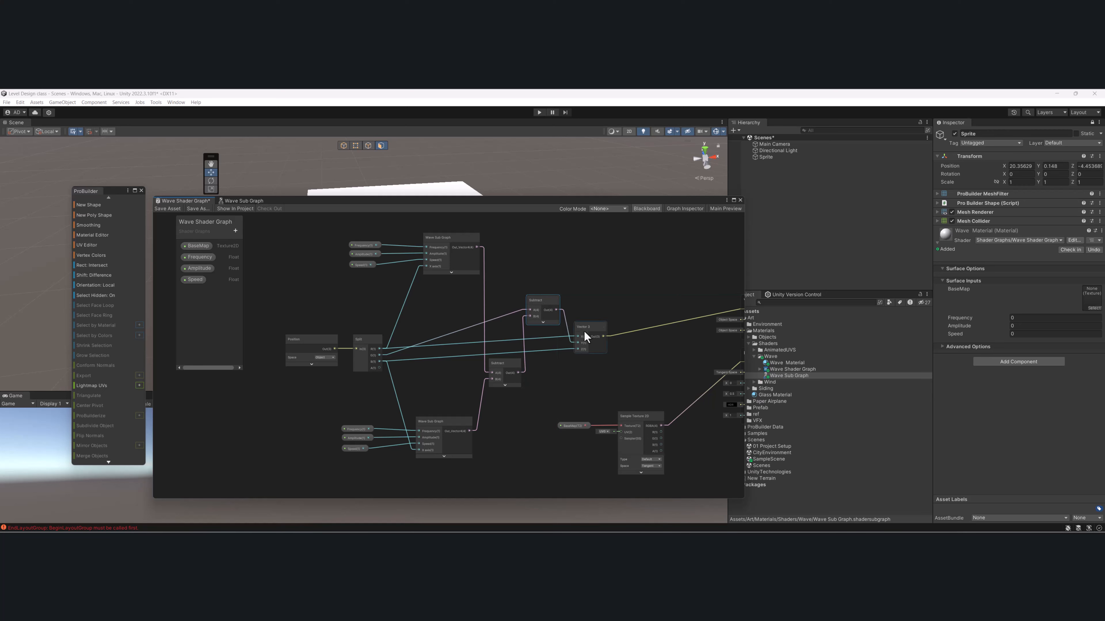
drag(587, 336, 604, 348)
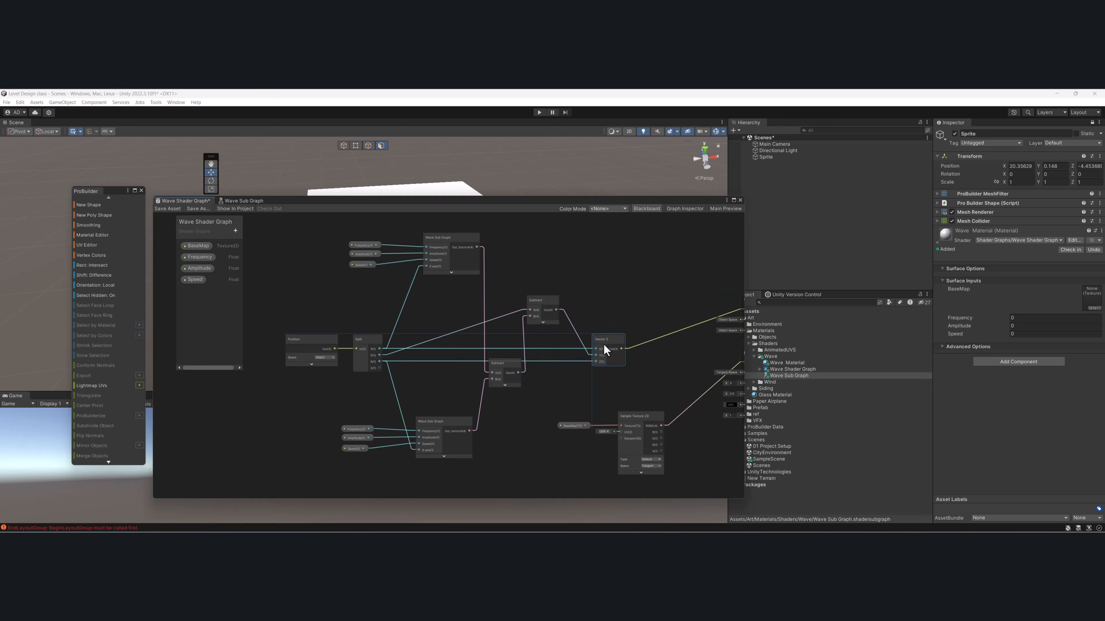
click(171, 211)
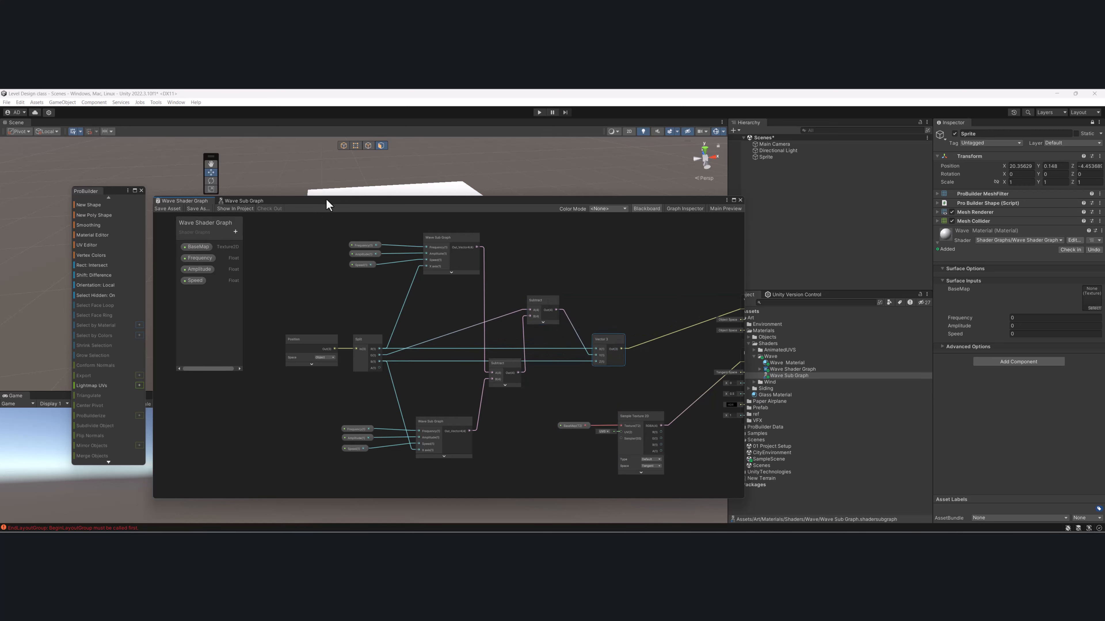
- Uncover the mesh in the scene and set the Wave material's Frequency, Amplitude and Speed to 1
drag(326, 199, 310, 330)
click(1021, 318)
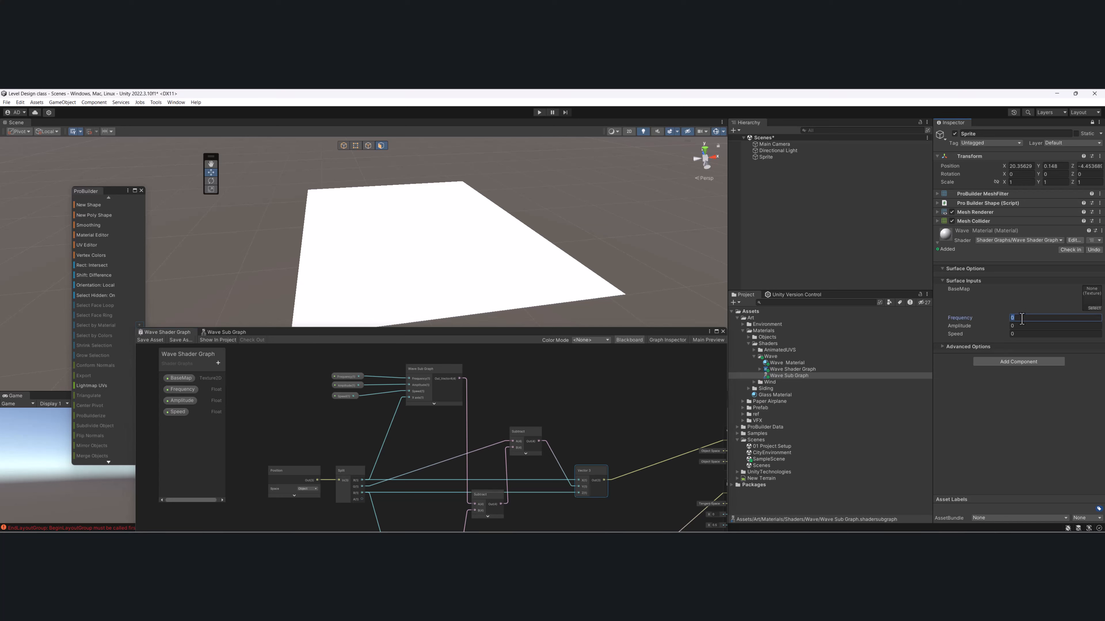
text(1)
key(Tab)
text(1)
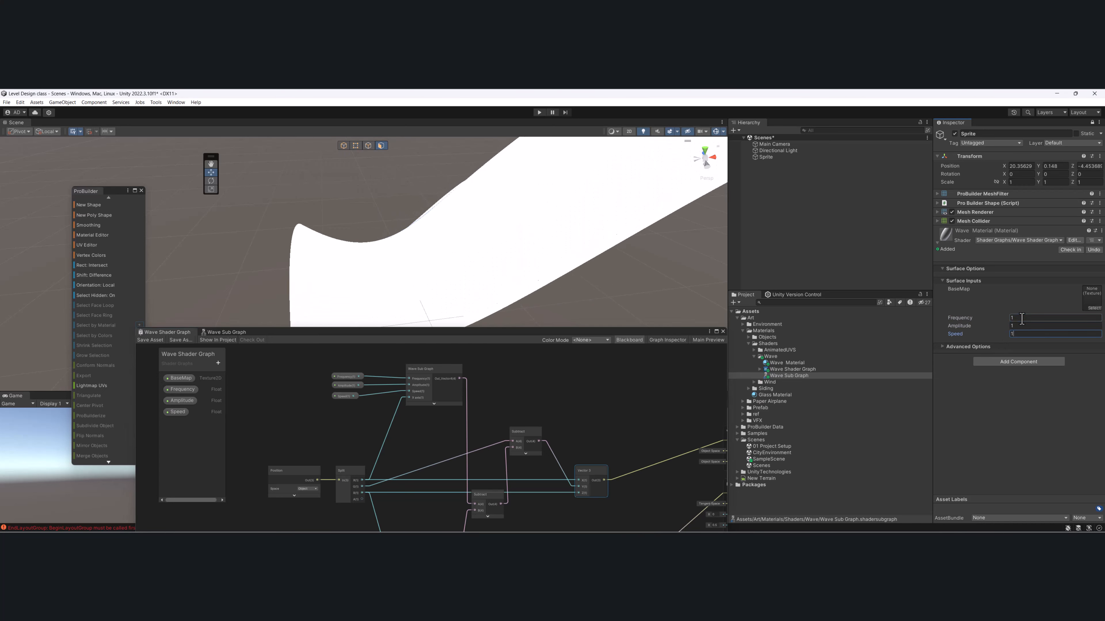
- Set the Wave material's Amplitude to 0.5 and its Frequency to 2
click(1021, 319)
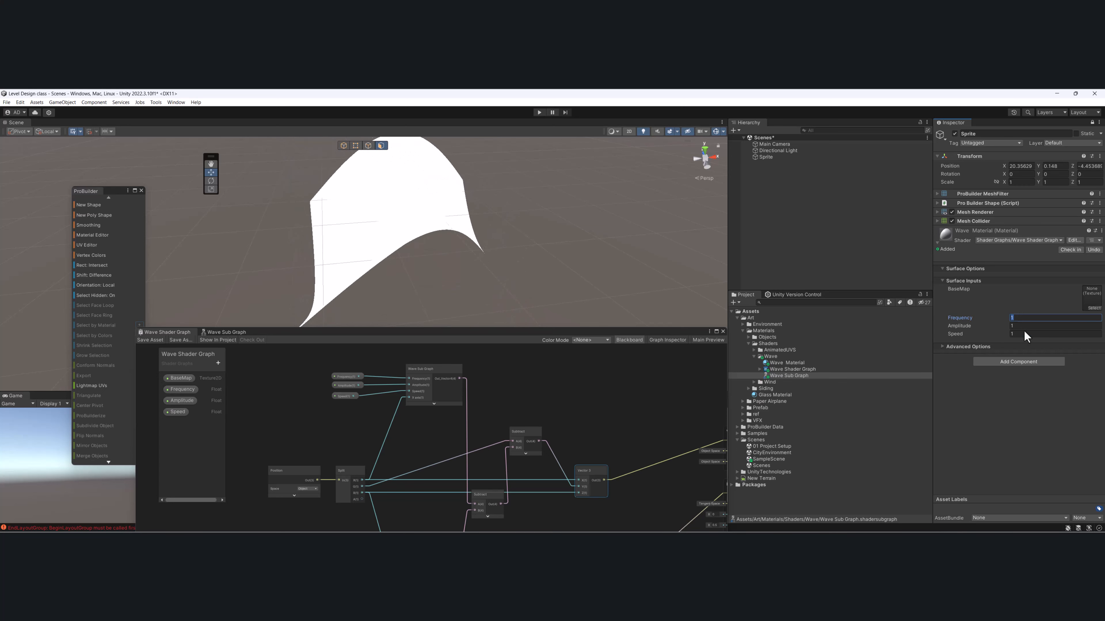
click(1024, 325)
key(BackSpace)
text(.5)
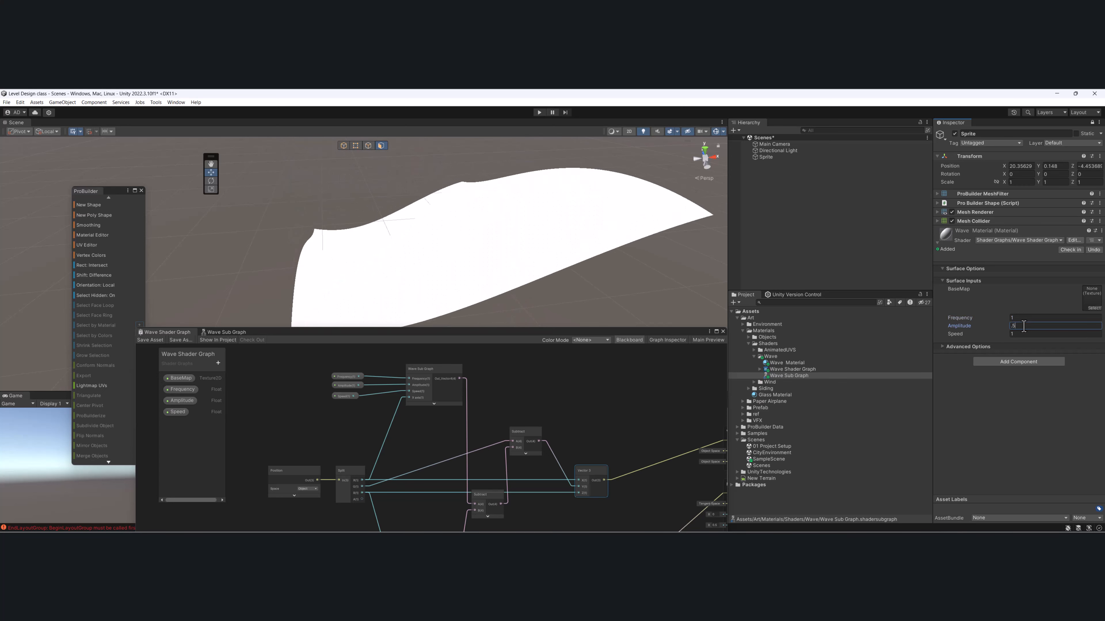
click(1017, 318)
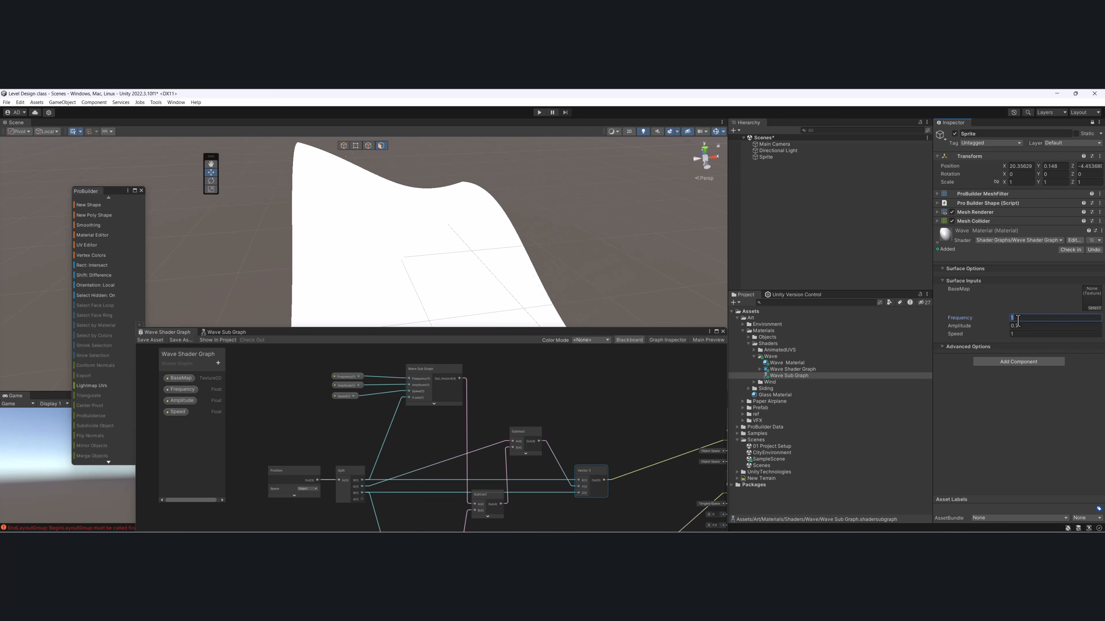
text(2)
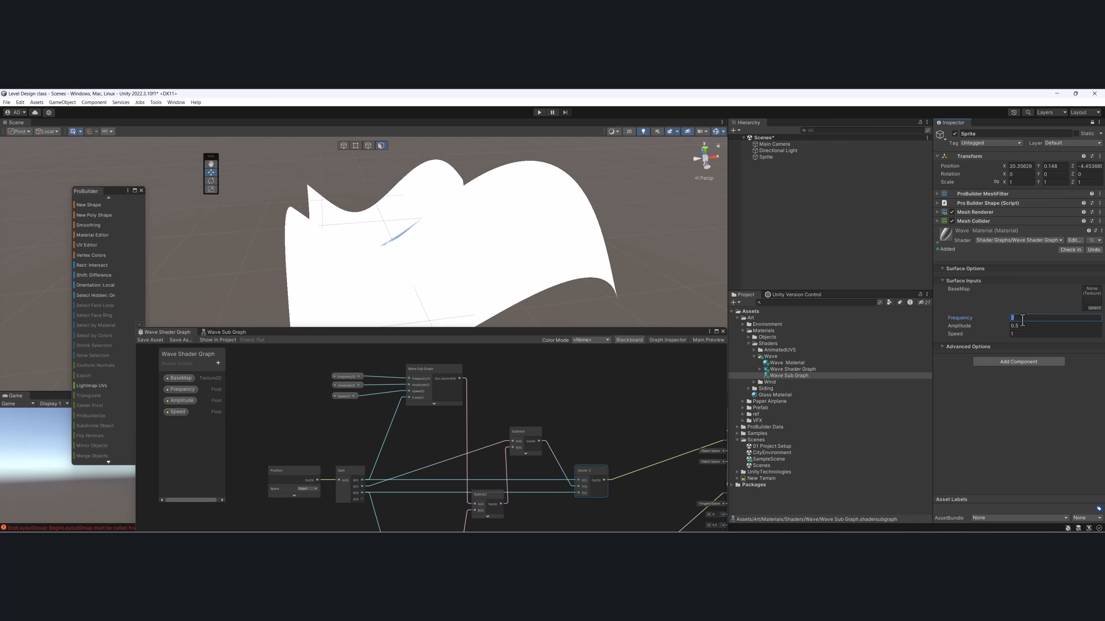
- Try a Frequency of 10 on the Wave material, and set Frequency to 5 and Amplitude to 0.2
key(BackSpace)
text(10)
key(BackSpace)
key(BackSpace)
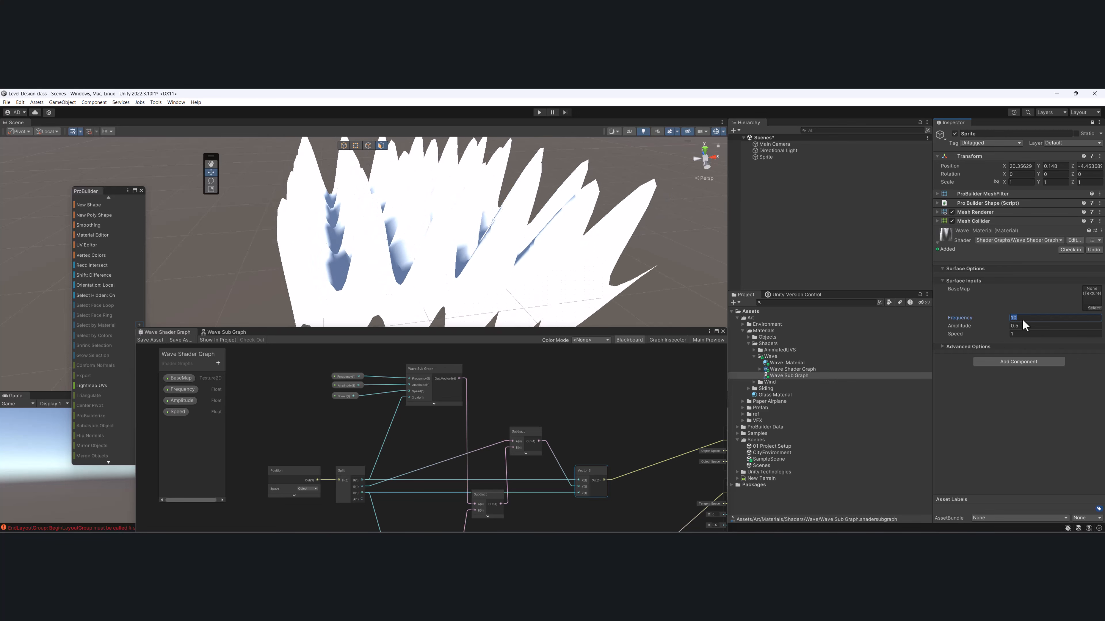
text(5)
click(1031, 326)
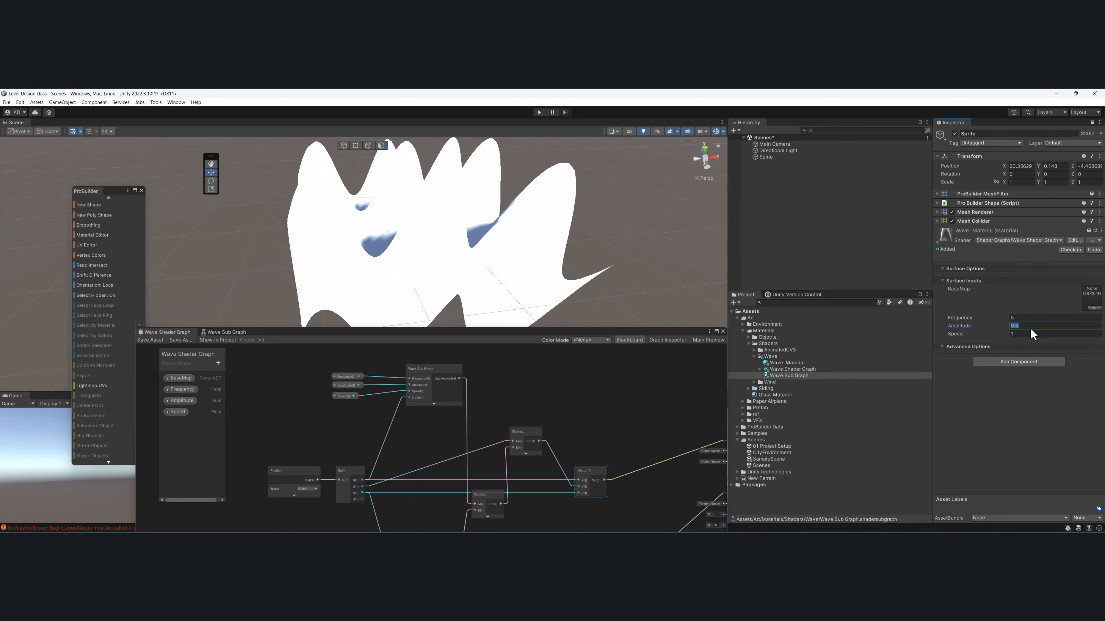
text(.2)
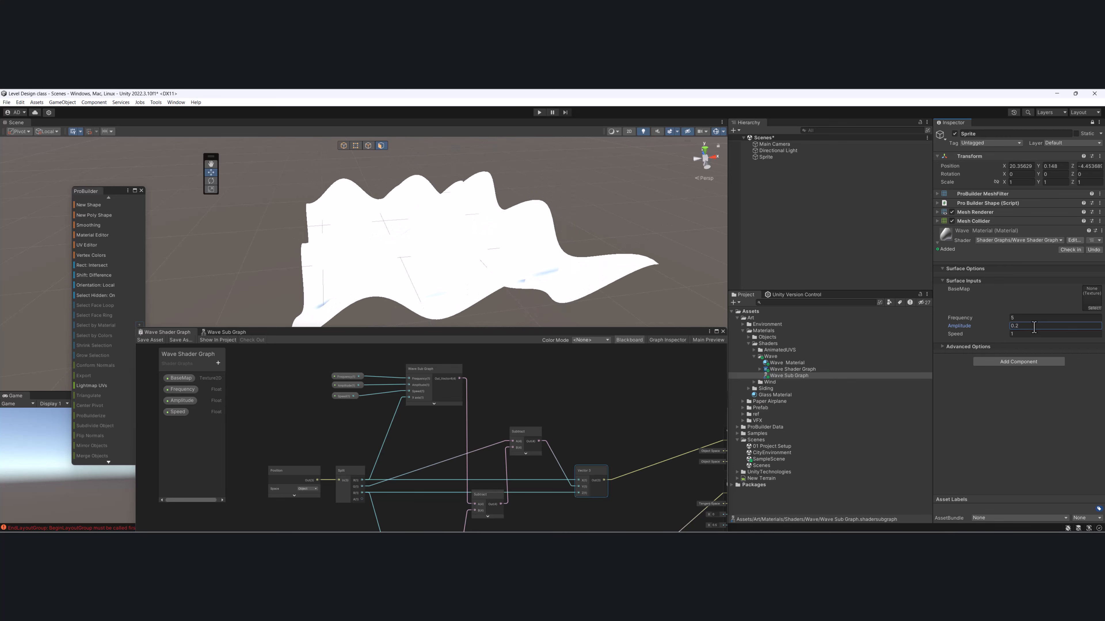
- Assign the bark color texture to the Wave material's BaseMap and view the textured mesh from another angle
click(1087, 308)
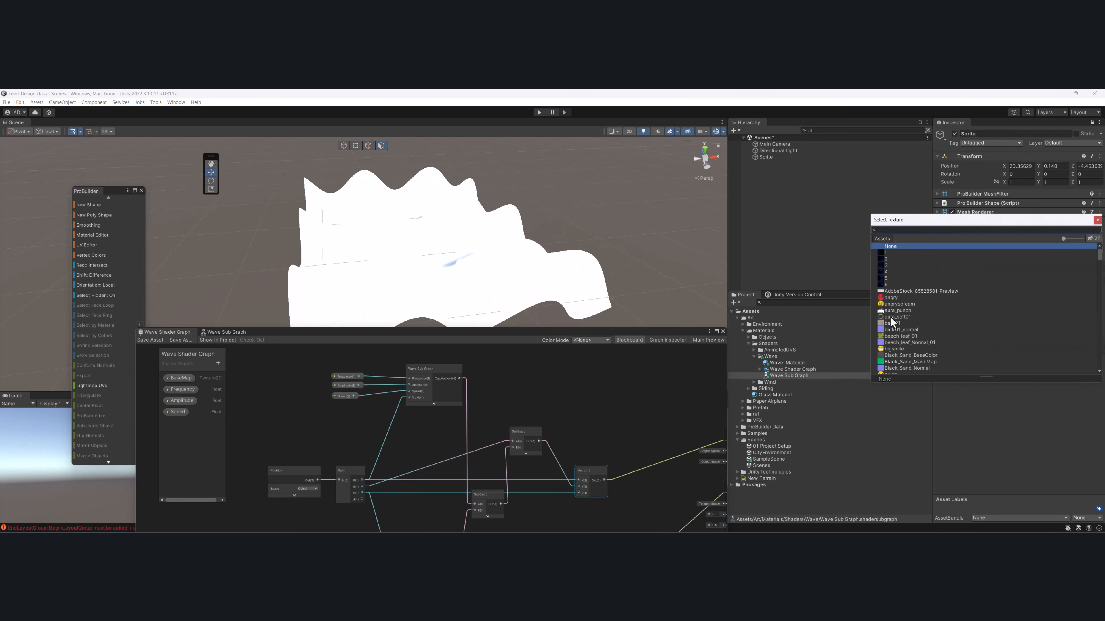
double_click(889, 325)
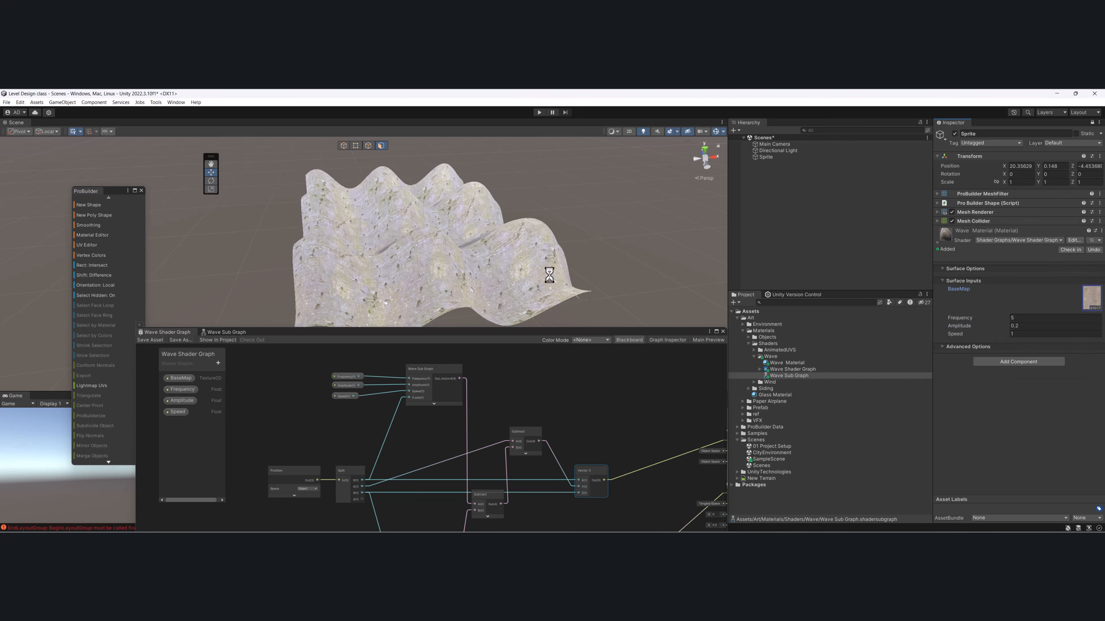
alt+drag(518, 287, 571, 251)
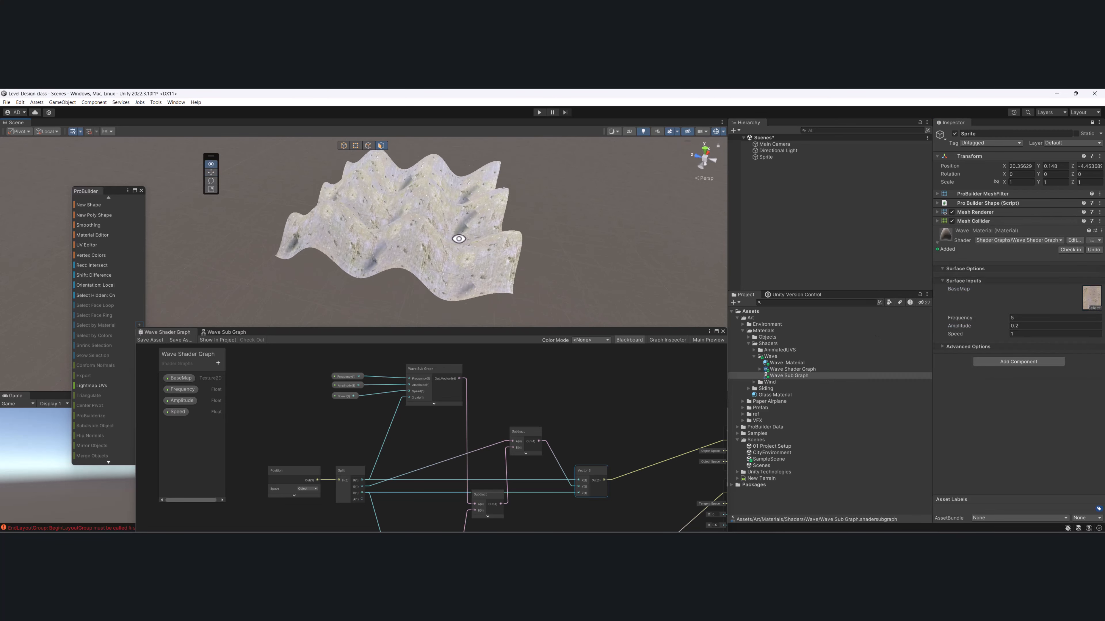
- Adjust the Wave material's Frequency while checking the mesh from several angles, ending at 3.83
drag(990, 321, 981, 320)
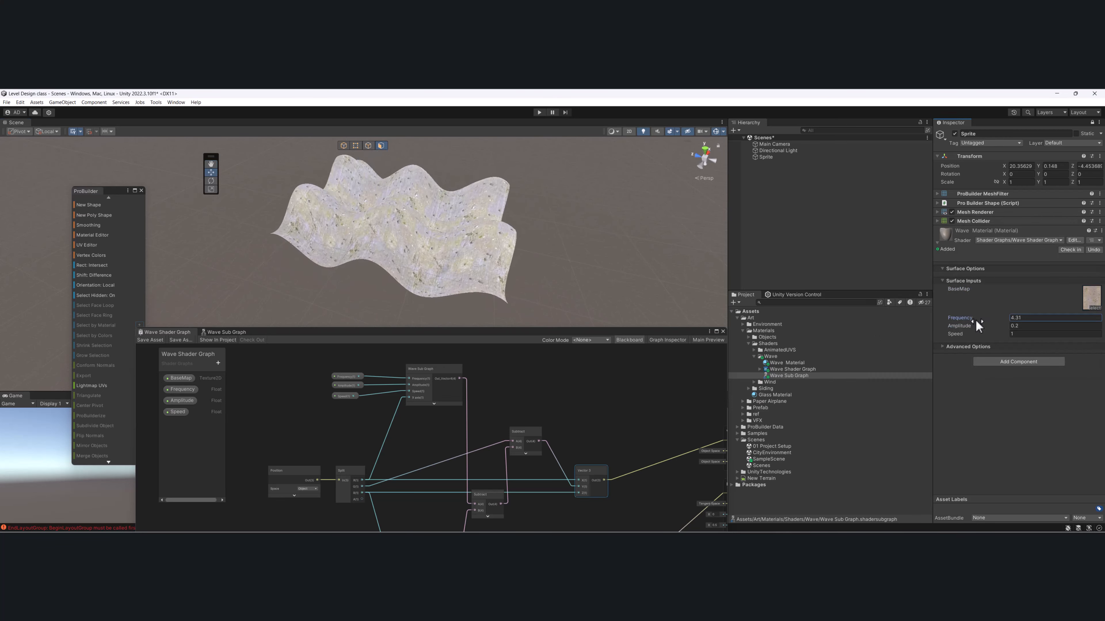
alt+drag(436, 238, 312, 215)
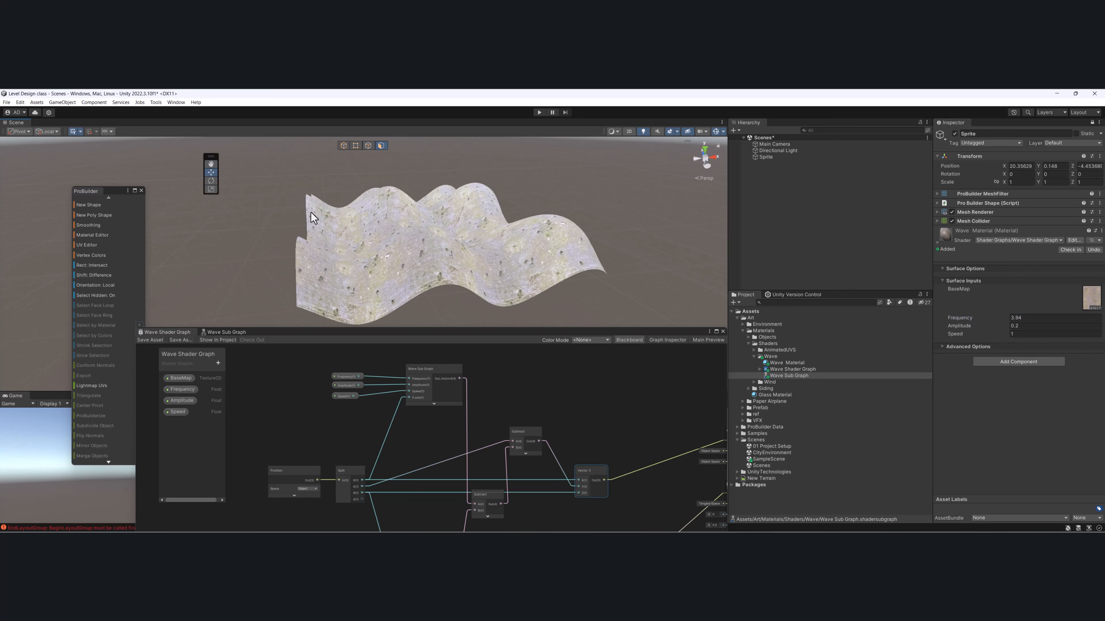
drag(995, 318, 981, 318)
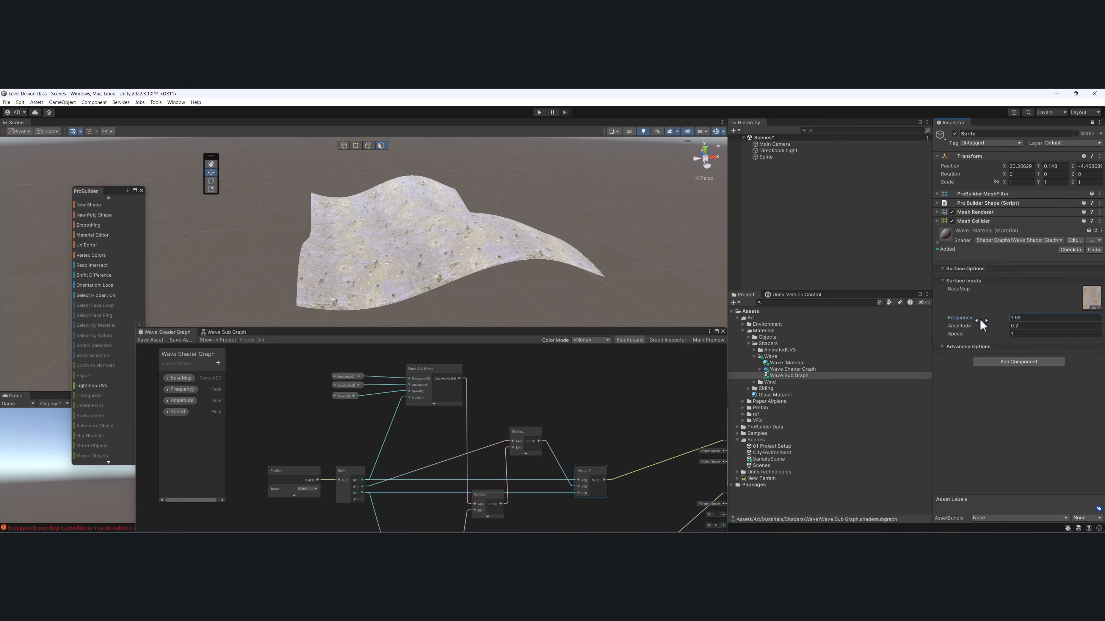
alt+drag(432, 240, 488, 261)
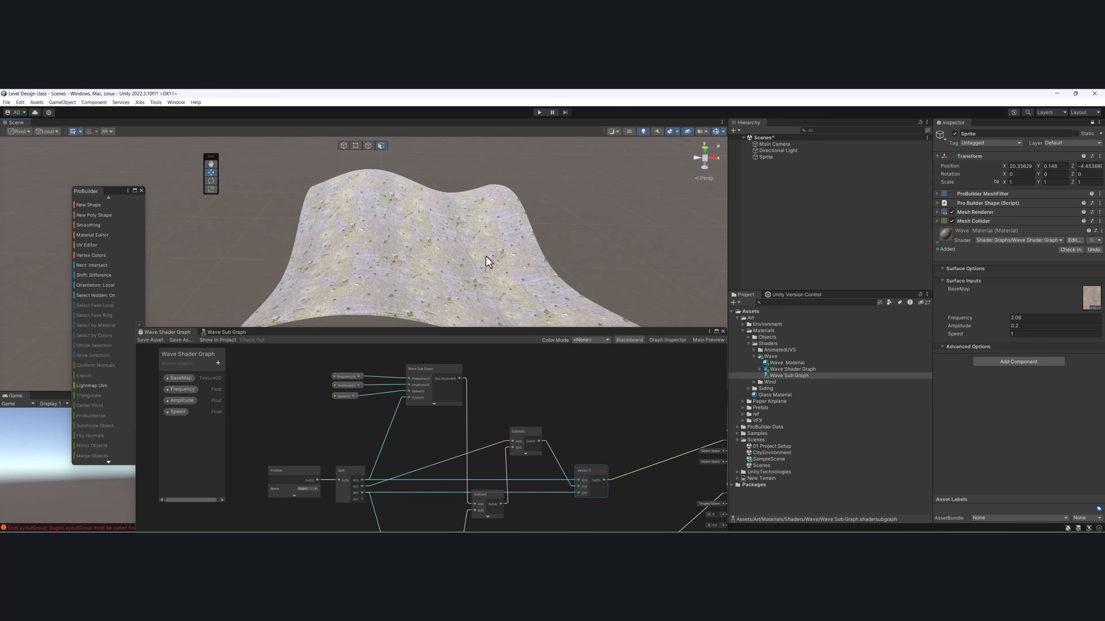
drag(990, 317, 1004, 315)
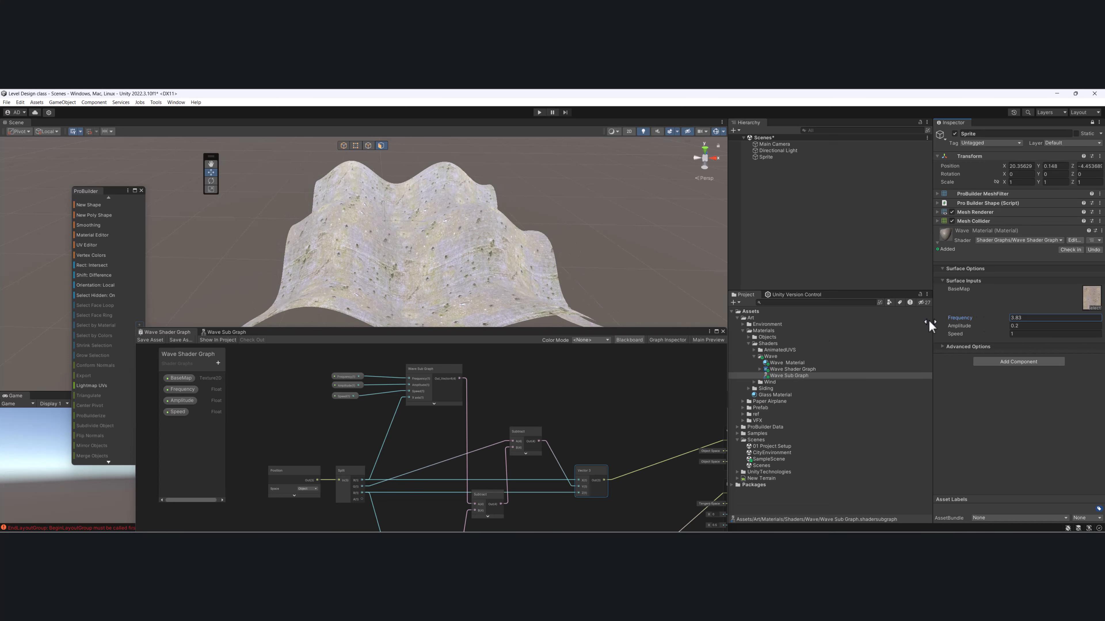
- Examine the upper Wave Sub Graph node, its property inputs and its connections to the Split and Subtract nodes
drag(570, 333, 689, 292)
middle_drag(641, 375, 669, 340)
scroll(668, 340, down, 2)
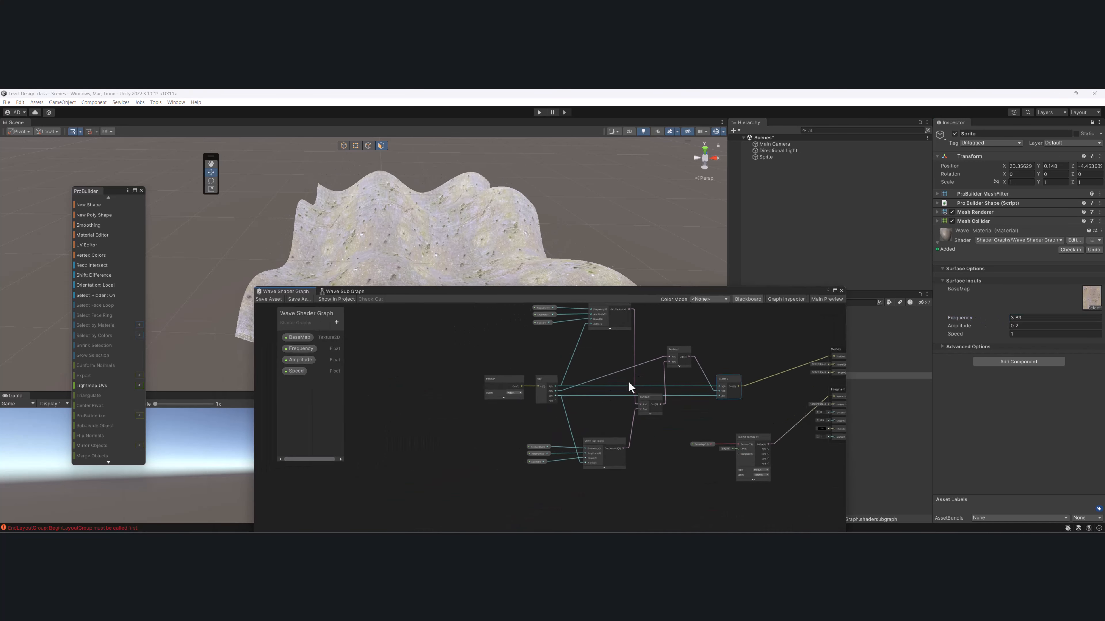
scroll(566, 405, up, 4)
middle_drag(517, 419, 526, 440)
drag(429, 345, 478, 418)
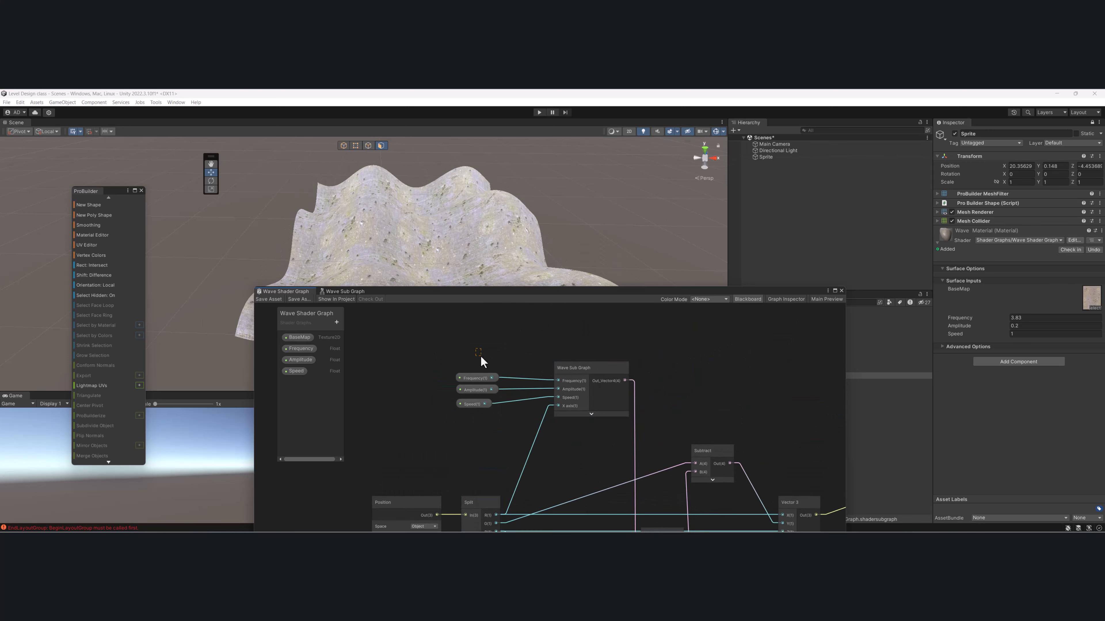
drag(481, 358, 594, 439)
scroll(613, 382, up, 3)
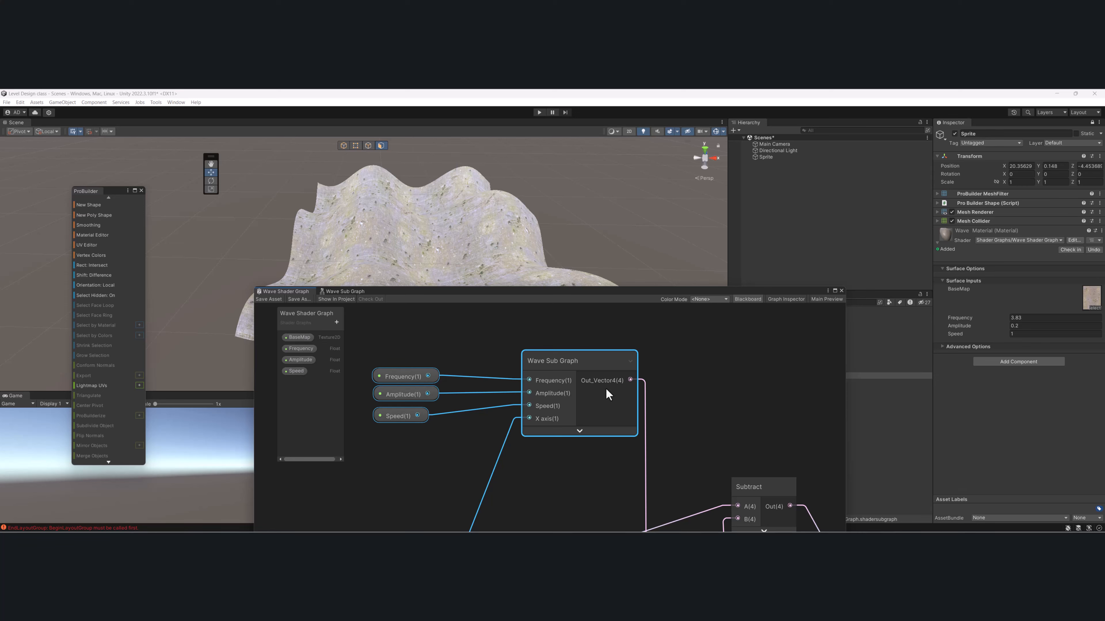
scroll(630, 356, down, 8)
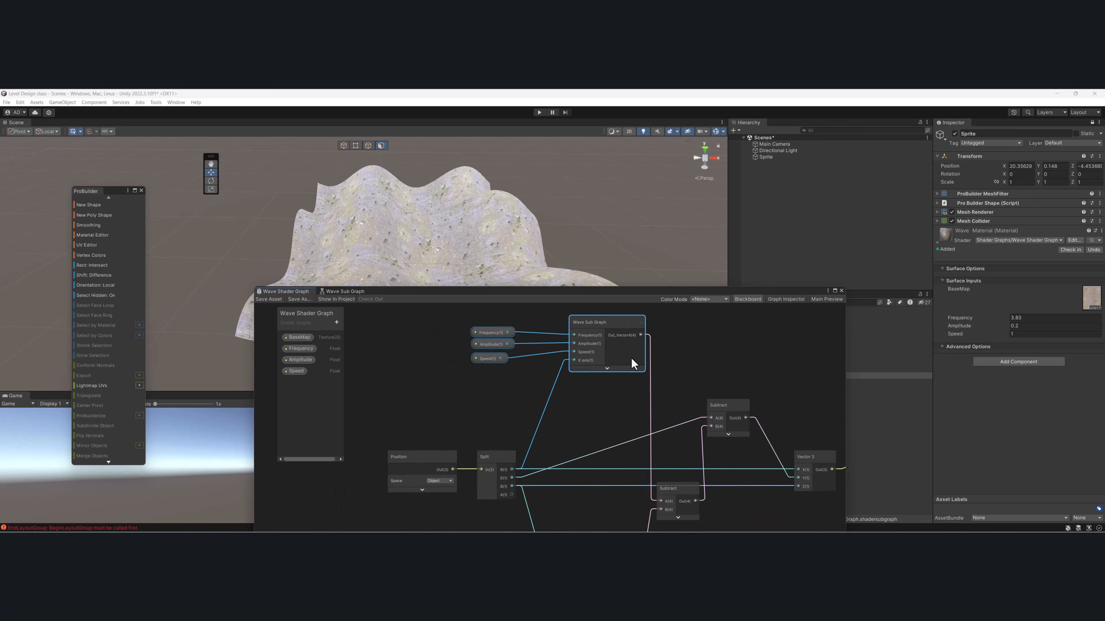
middle_drag(591, 394, 601, 420)
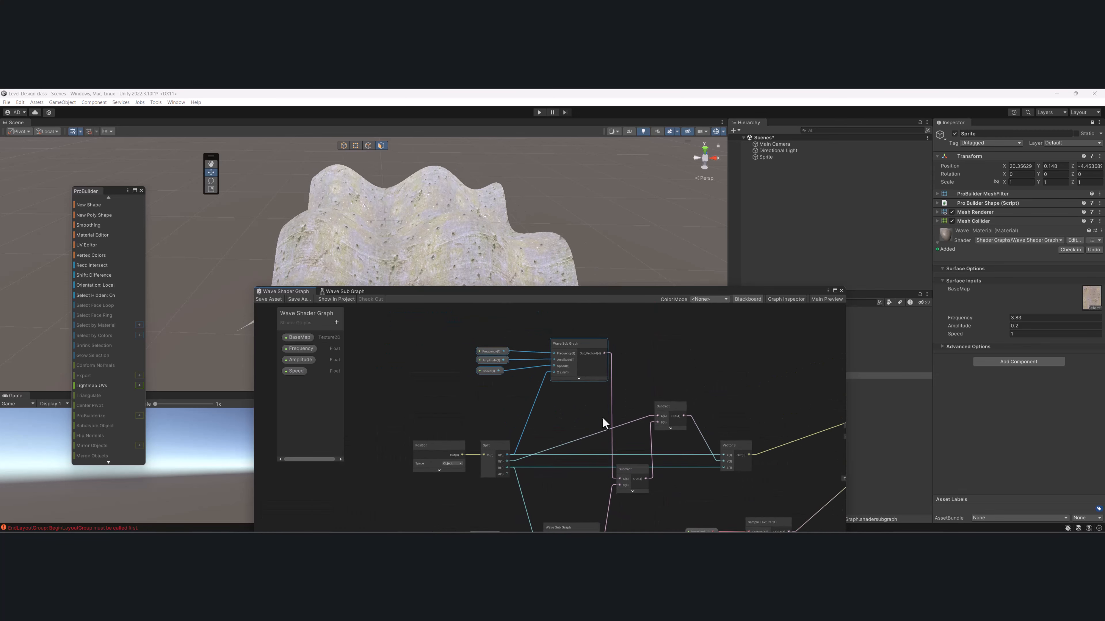
scroll(546, 347, up, 2)
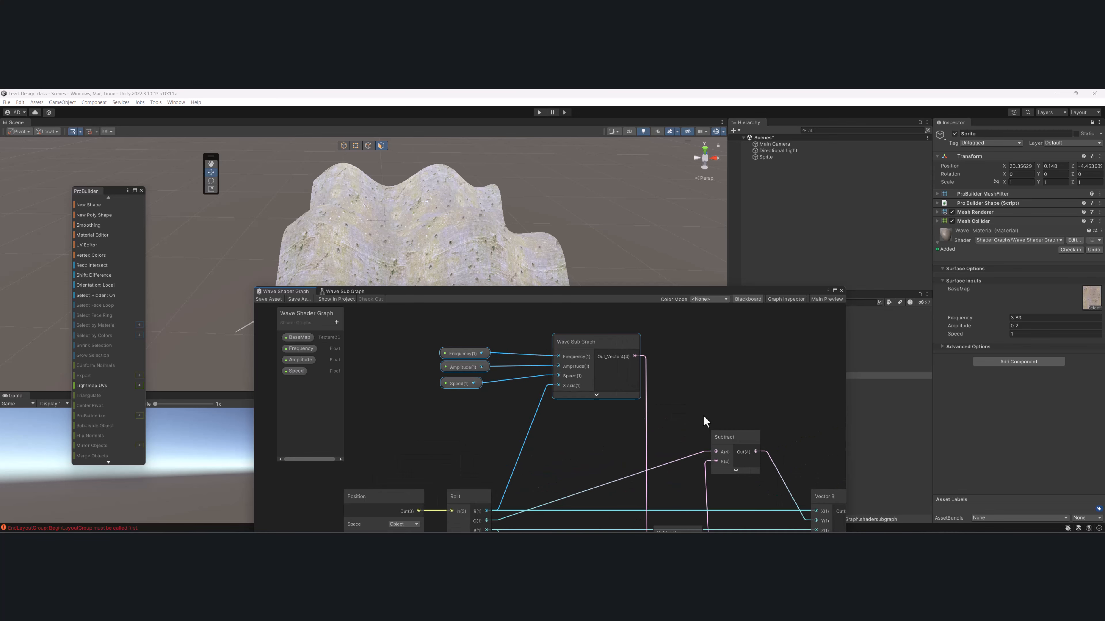
click(579, 351)
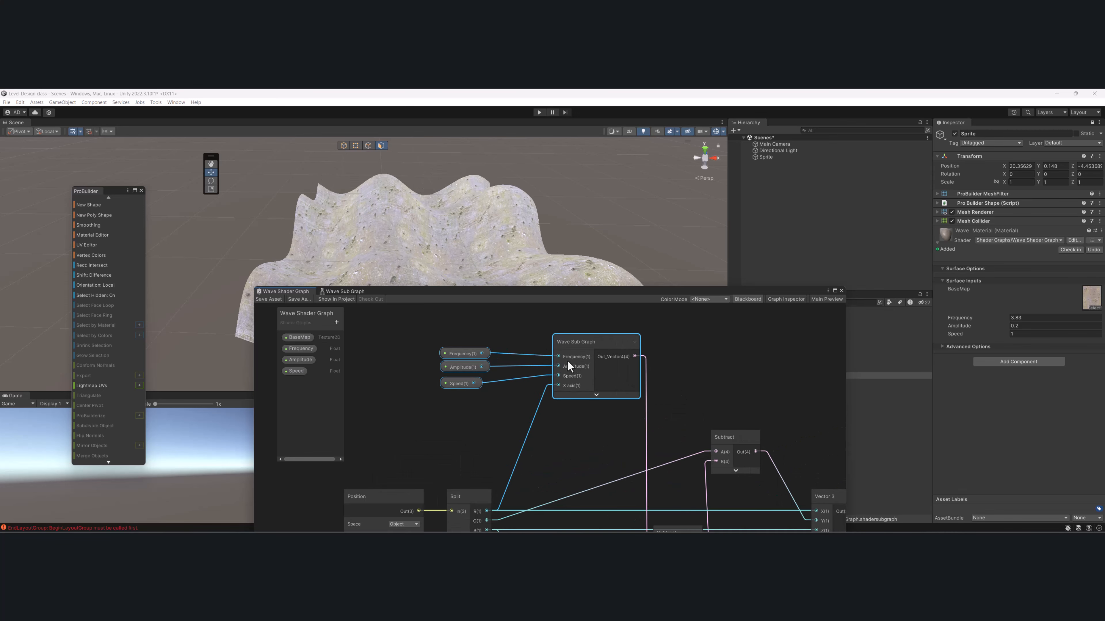
- Move the Frequency, Amplitude and Speed nodes closer to the upper Wave Sub Graph node
drag(426, 334, 457, 411)
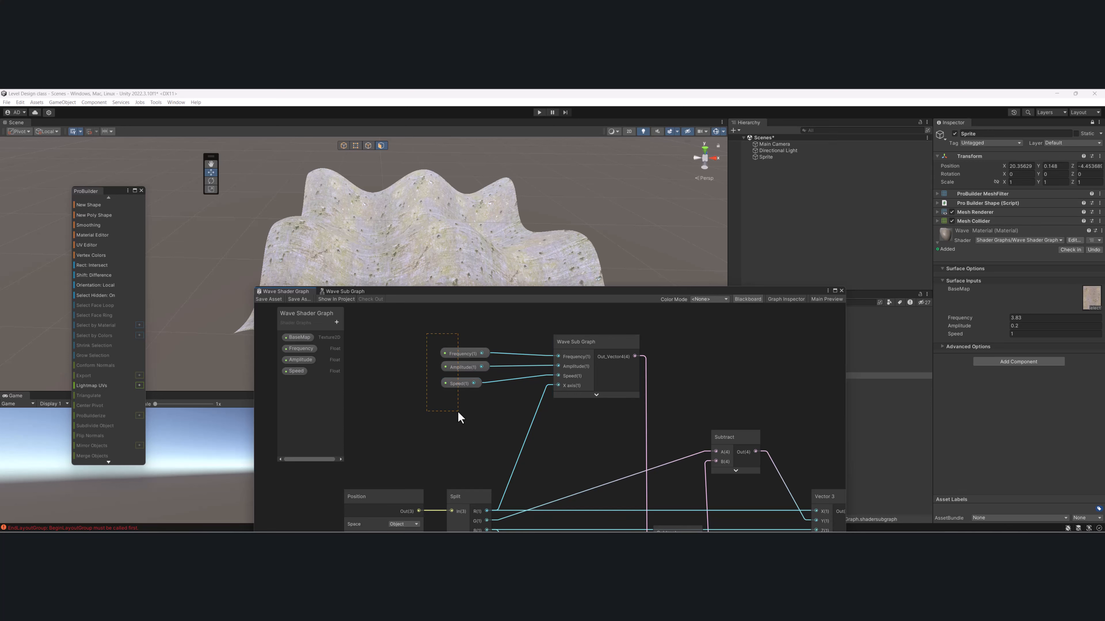
drag(422, 341, 487, 405)
drag(470, 355, 485, 353)
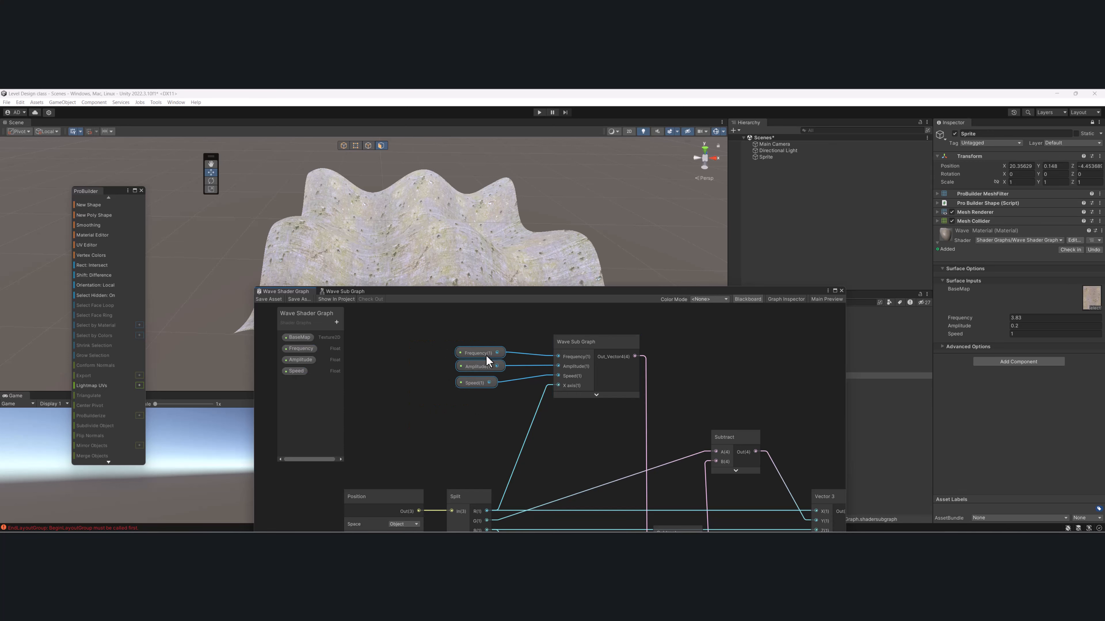
- Move the lower Subtract node slightly down and Vector 3 nearer the Vertex block, and save the shader graph
middle_drag(665, 456, 595, 450)
scroll(561, 428, down, 1)
scroll(607, 330, down, 3)
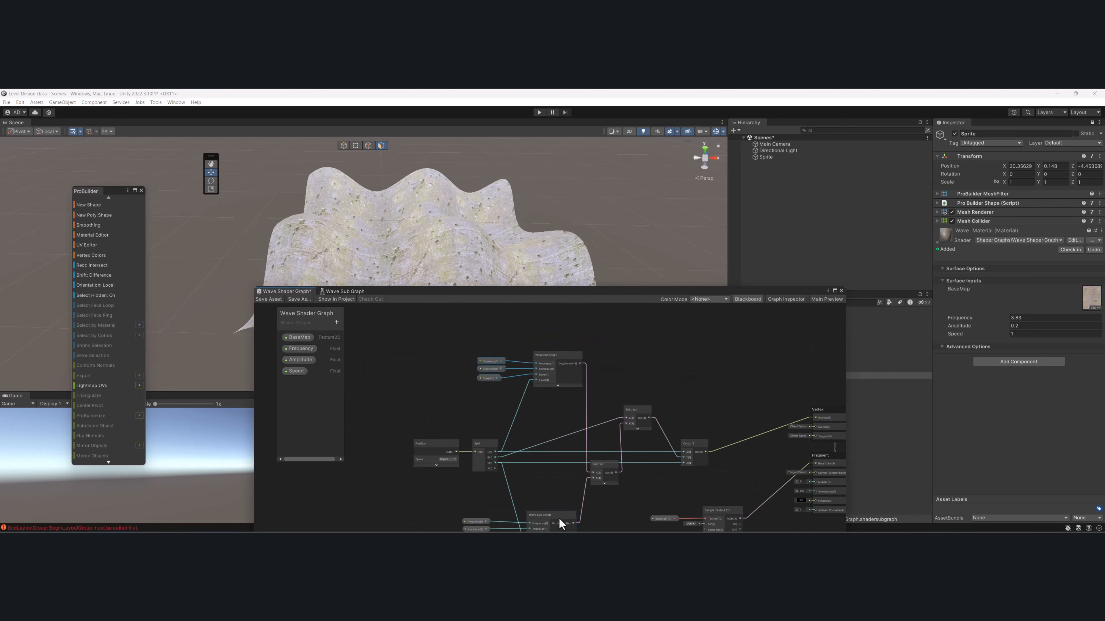
middle_drag(558, 488, 547, 456)
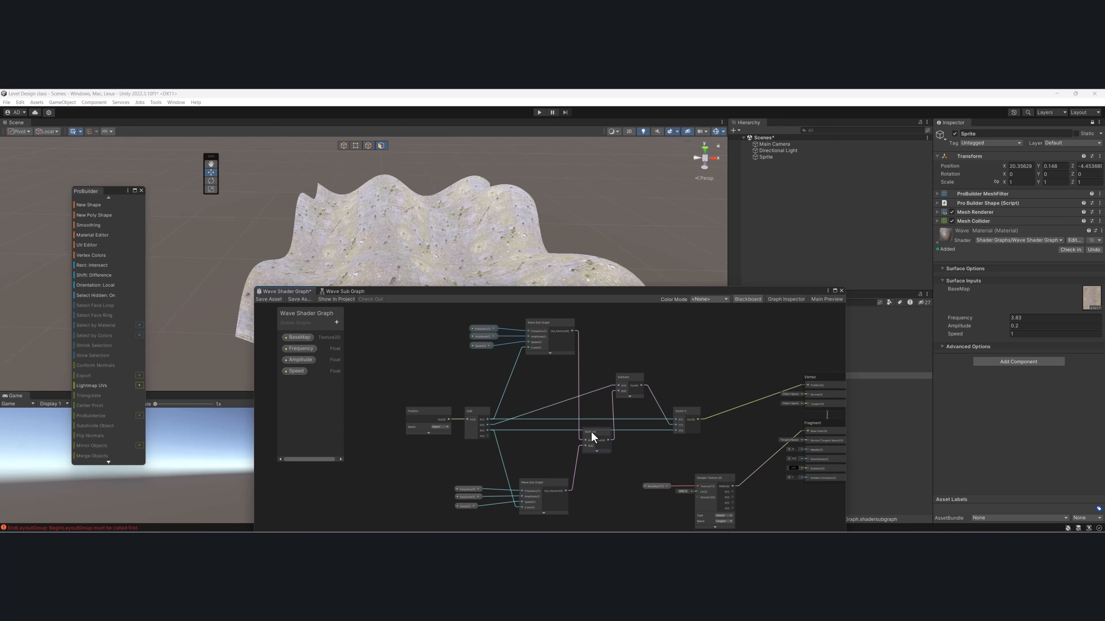
drag(591, 433, 595, 442)
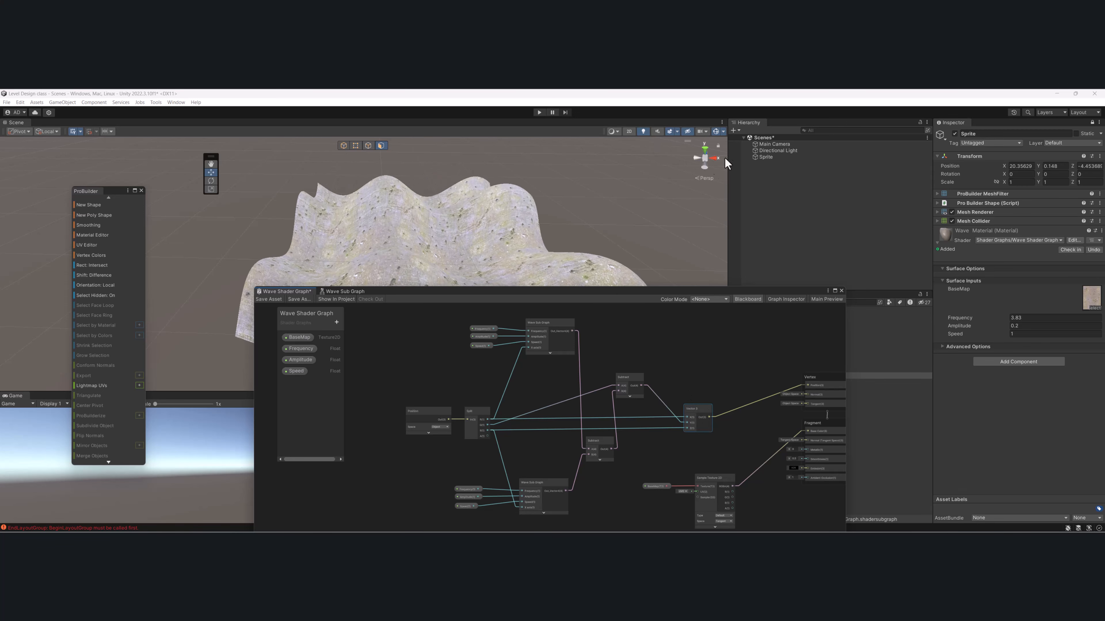
middle_drag(731, 441, 649, 433)
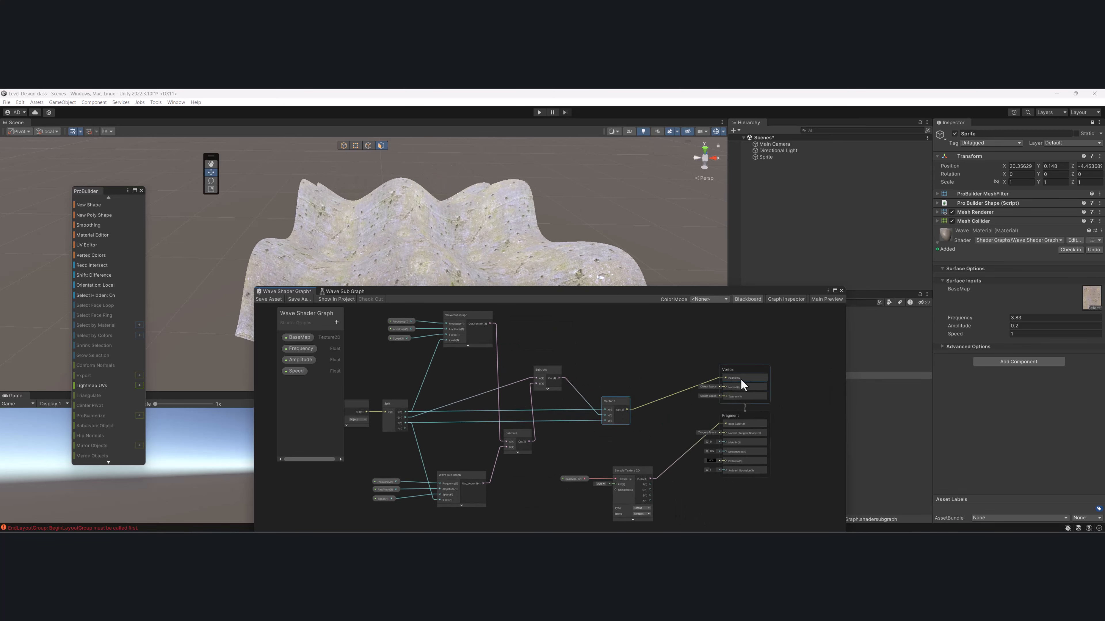
click(269, 299)
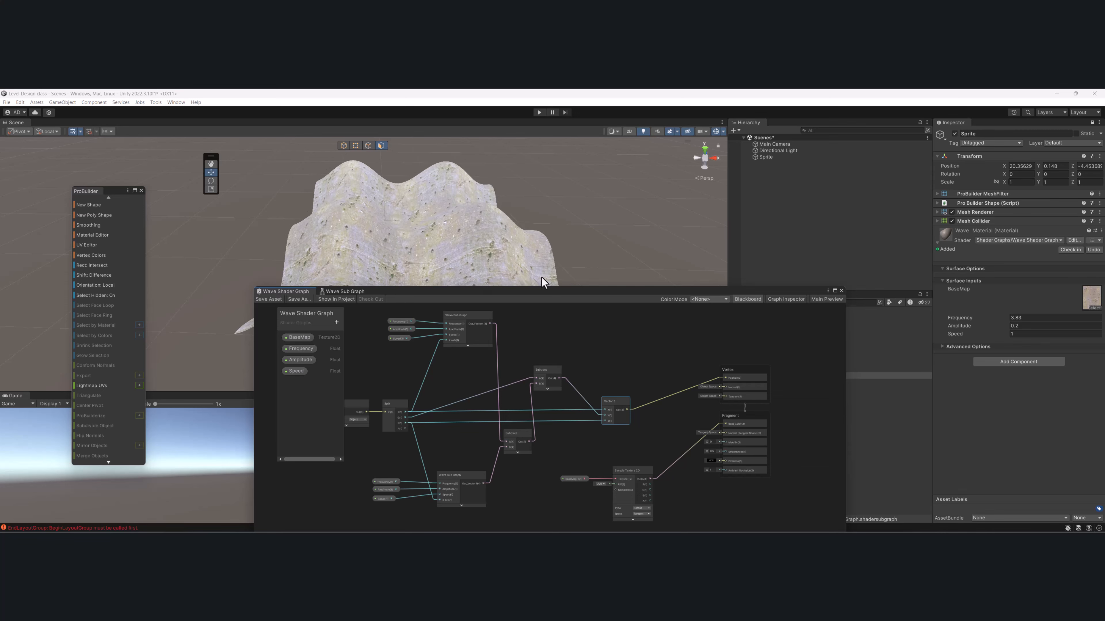
- Inspect the wave-displaced mesh from several angles alongside the complete shader graph
drag(554, 293, 636, 294)
middle_drag(539, 220, 491, 265)
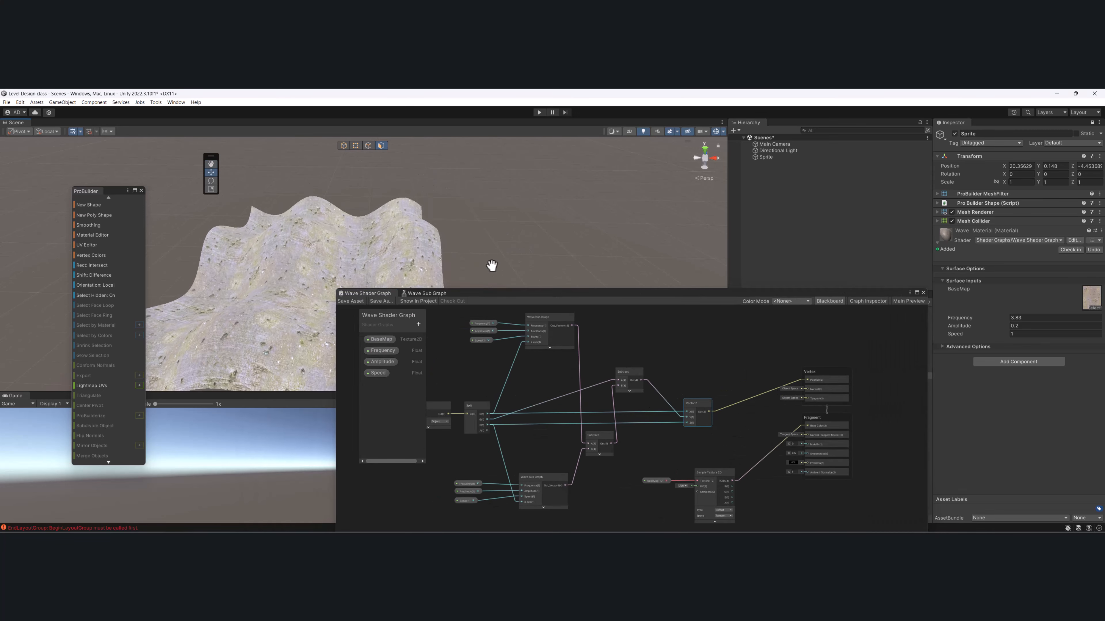
alt+drag(487, 267, 428, 228)
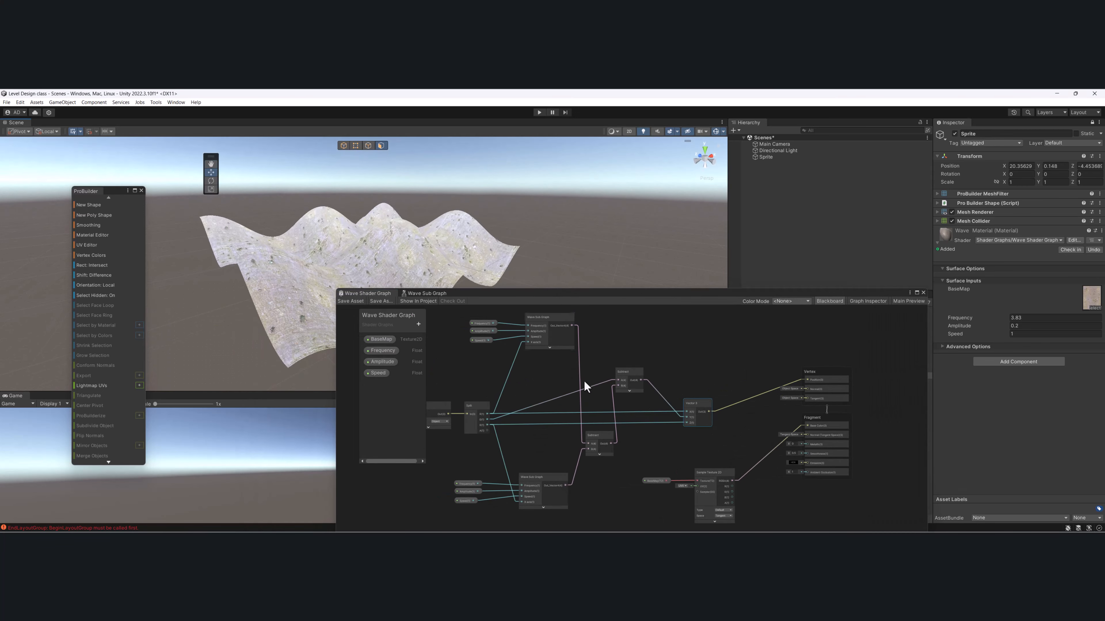
middle_drag(646, 465, 672, 433)
scroll(672, 433, down, 2)
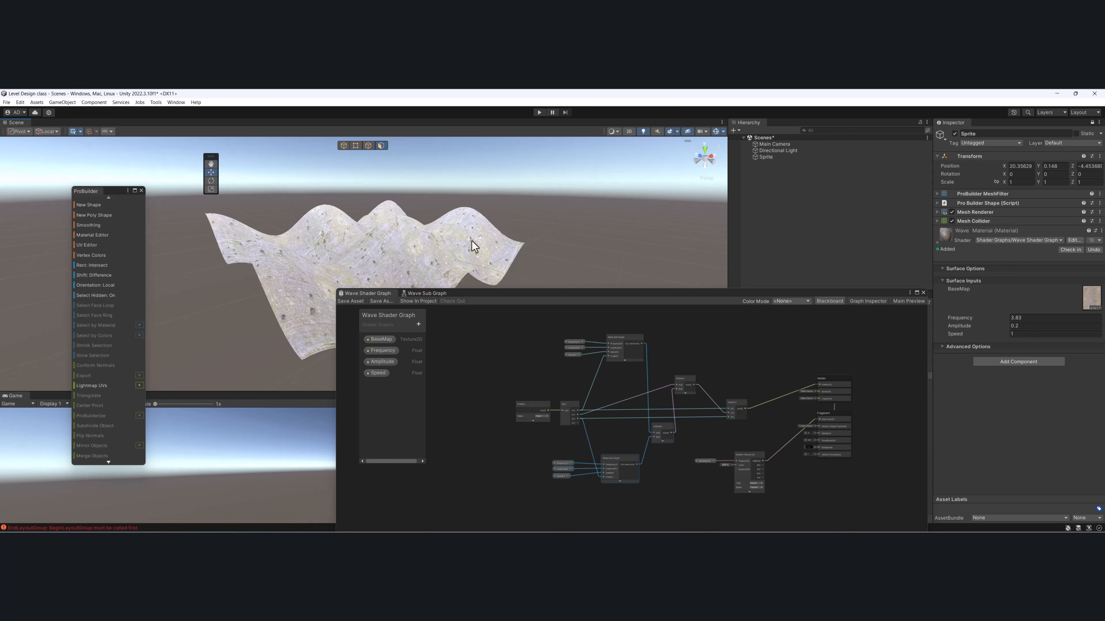
alt+drag(471, 240, 448, 248)
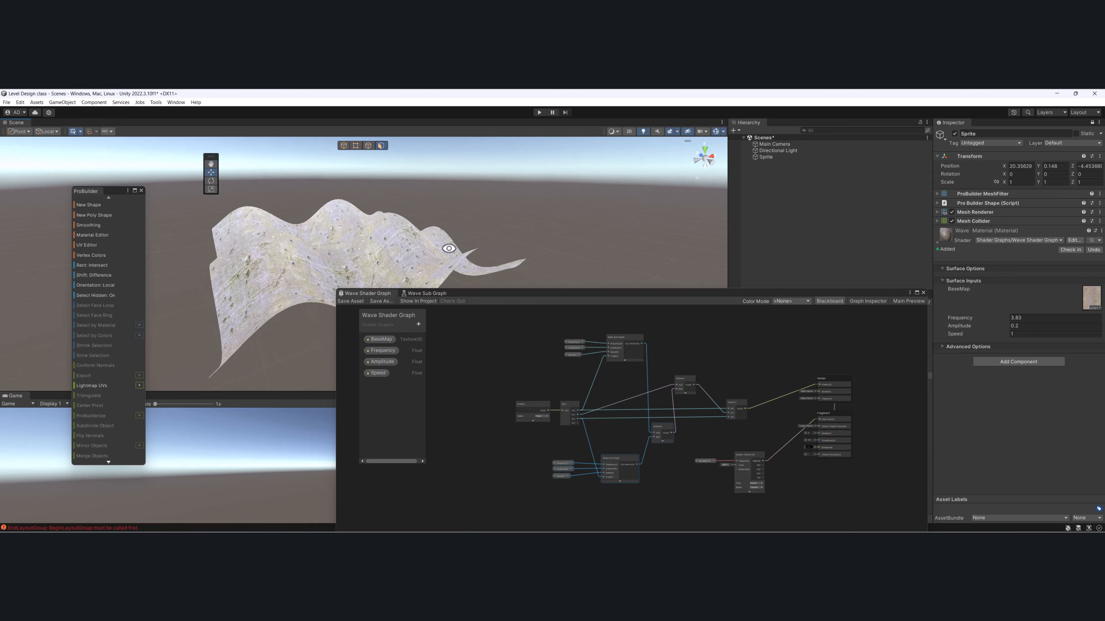